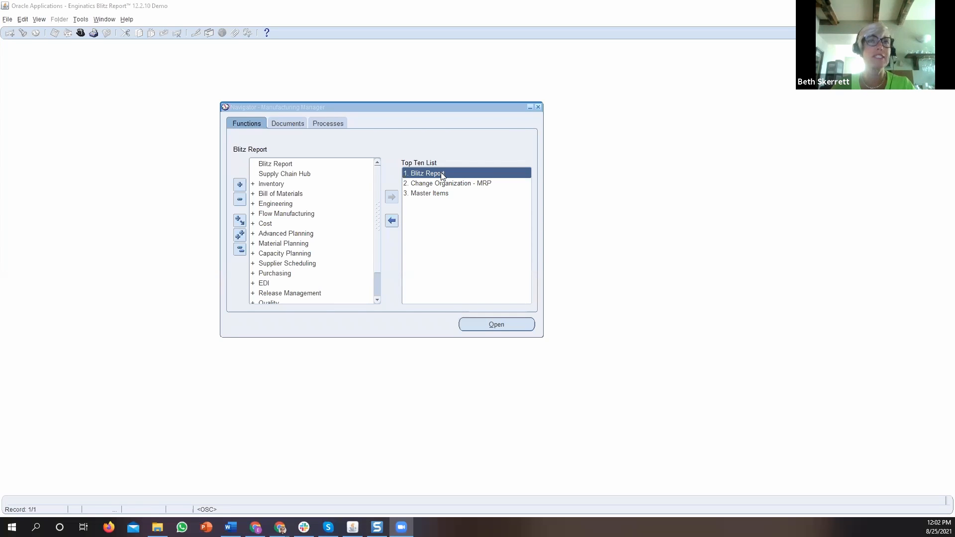
- Open Blitz Report from the Top Ten List and move its window over the navigator
{"action": "double_click", "coordinate": [442, 175]}
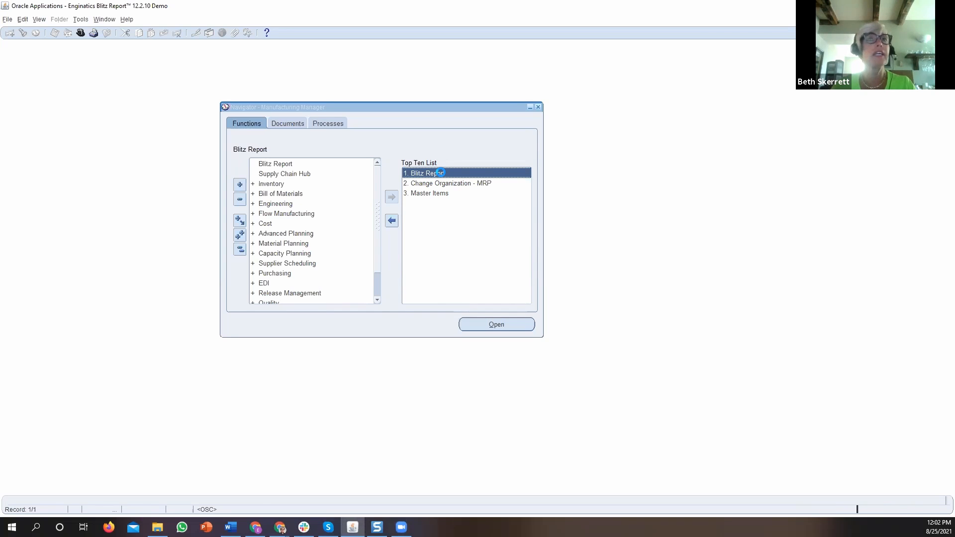
{"action": "left_click_drag", "start_coordinate": [198, 44], "coordinate": [441, 97]}
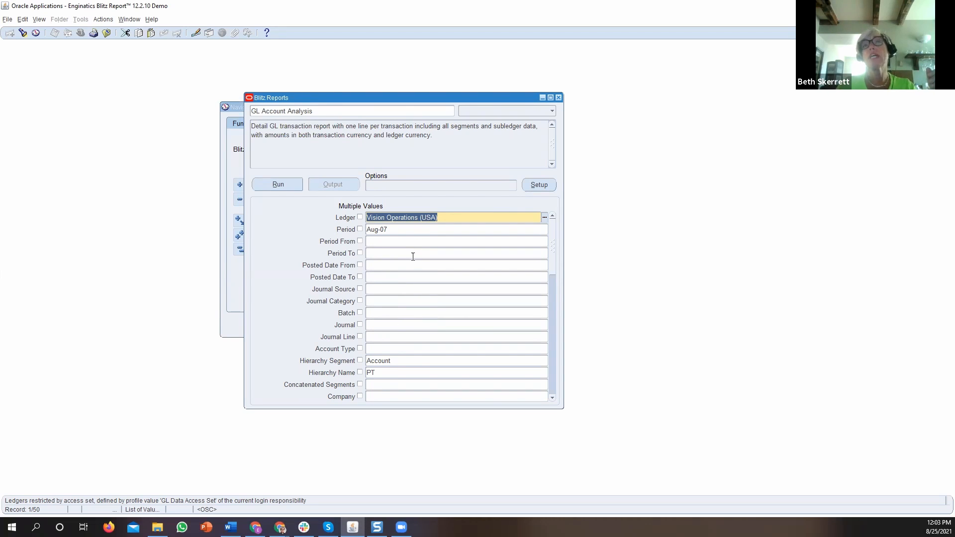
- Examine the GL Account Analysis report's parameters, from the ledger, period and journal filters through the account segments to the status and display options
{"action": "scroll", "coordinate": [413, 259], "scroll_direction": "down", "scroll_amount": 3}
{"action": "scroll", "coordinate": [415, 265], "scroll_direction": "down", "scroll_amount": 3}
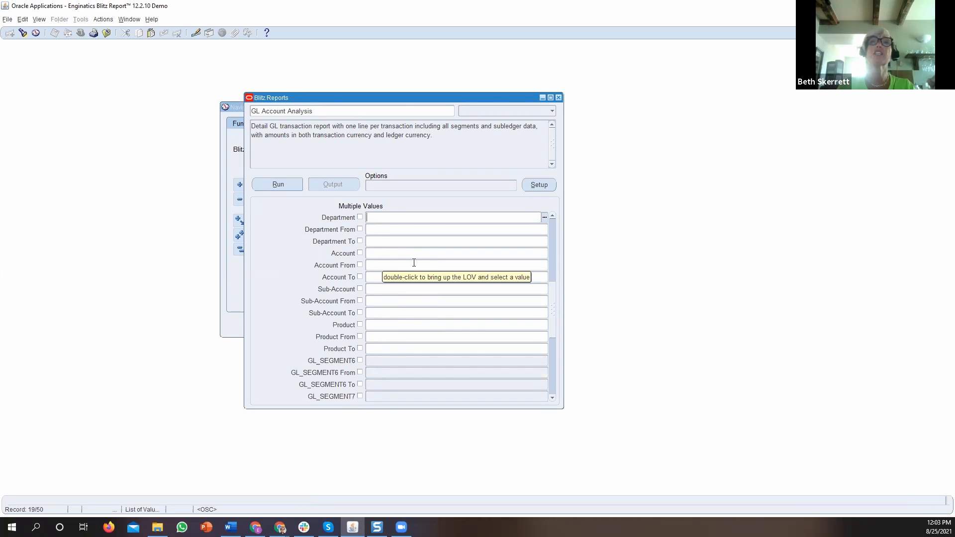
{"action": "scroll", "coordinate": [413, 261], "scroll_direction": "up", "scroll_amount": 5}
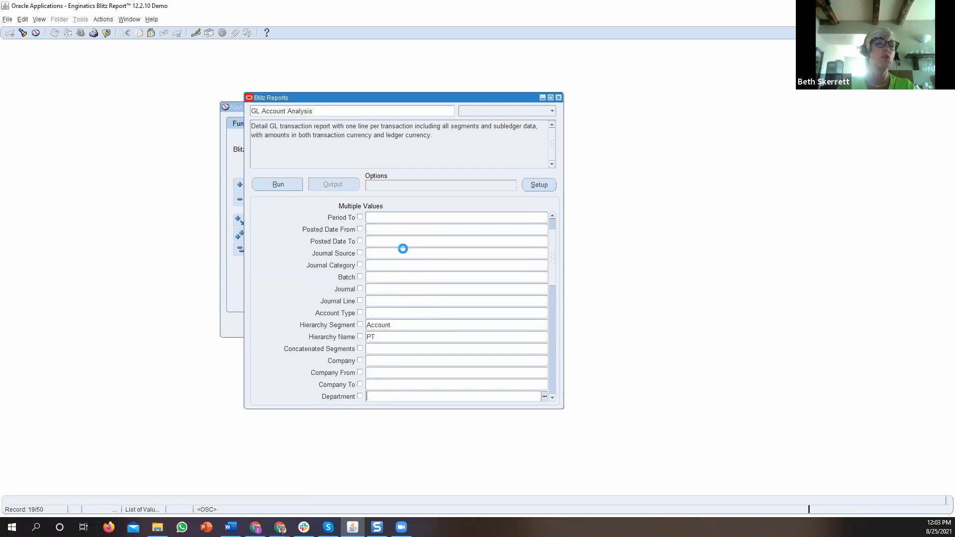
{"action": "scroll", "coordinate": [413, 307], "scroll_direction": "up", "scroll_amount": 1}
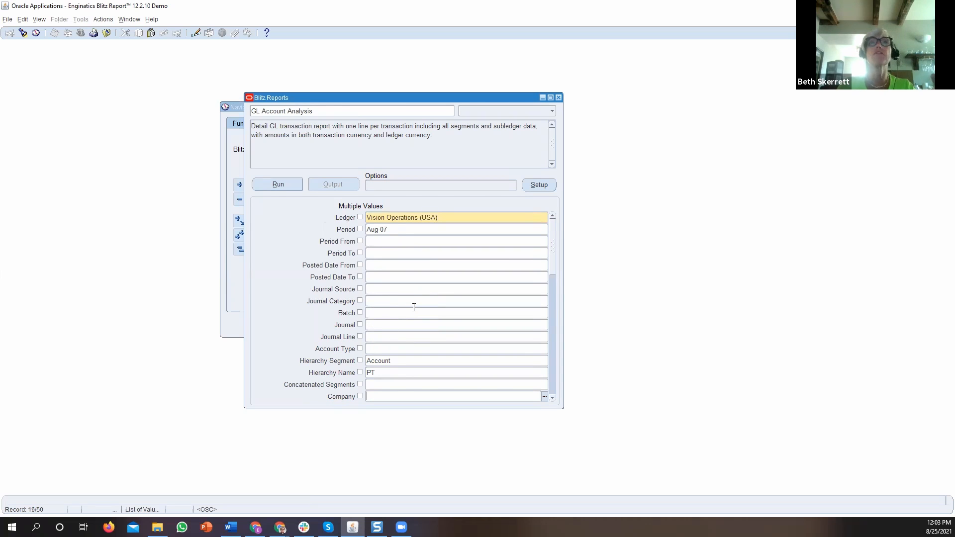
{"action": "scroll", "coordinate": [414, 308], "scroll_direction": "down", "scroll_amount": 1}
{"action": "scroll", "coordinate": [414, 311], "scroll_direction": "down", "scroll_amount": 1}
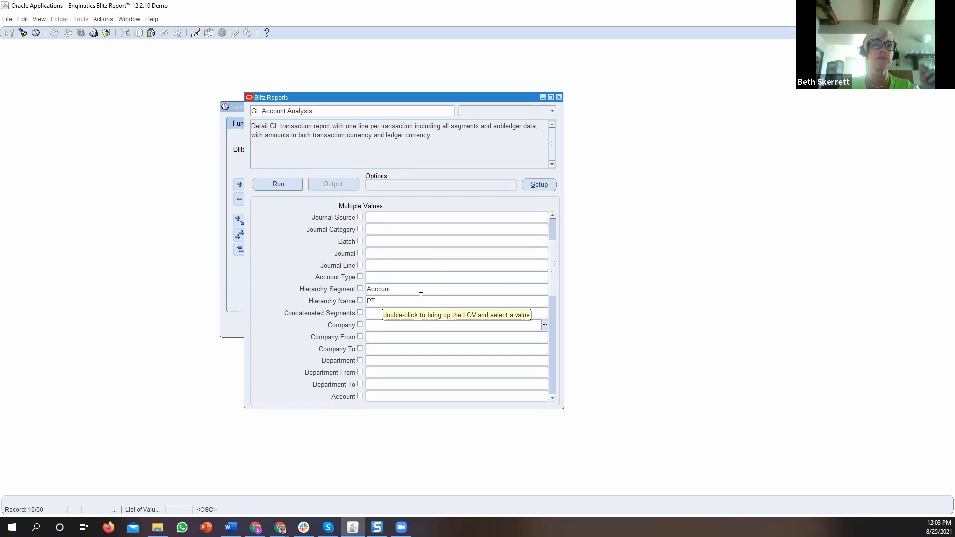
{"action": "scroll", "coordinate": [421, 299], "scroll_direction": "down", "scroll_amount": 3}
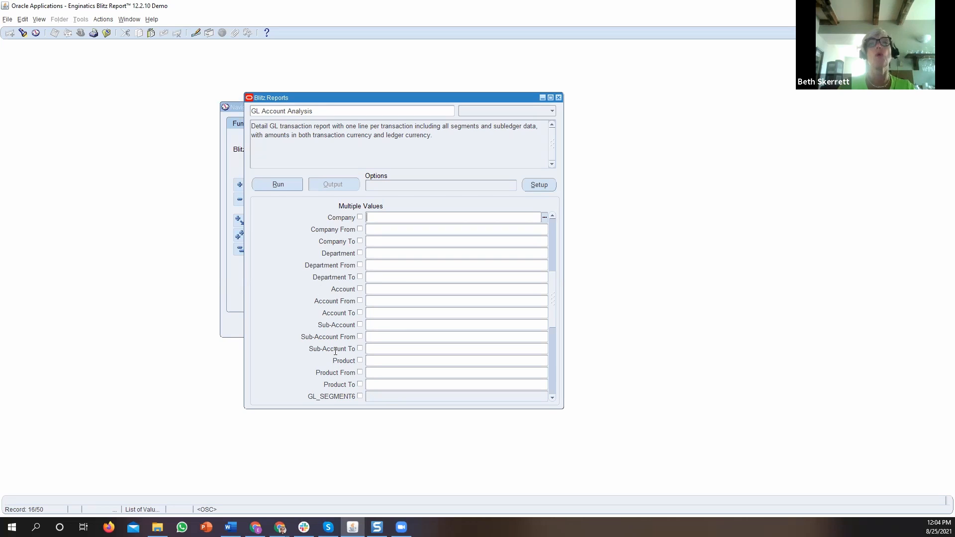
{"action": "scroll", "coordinate": [335, 351], "scroll_direction": "down", "scroll_amount": 2}
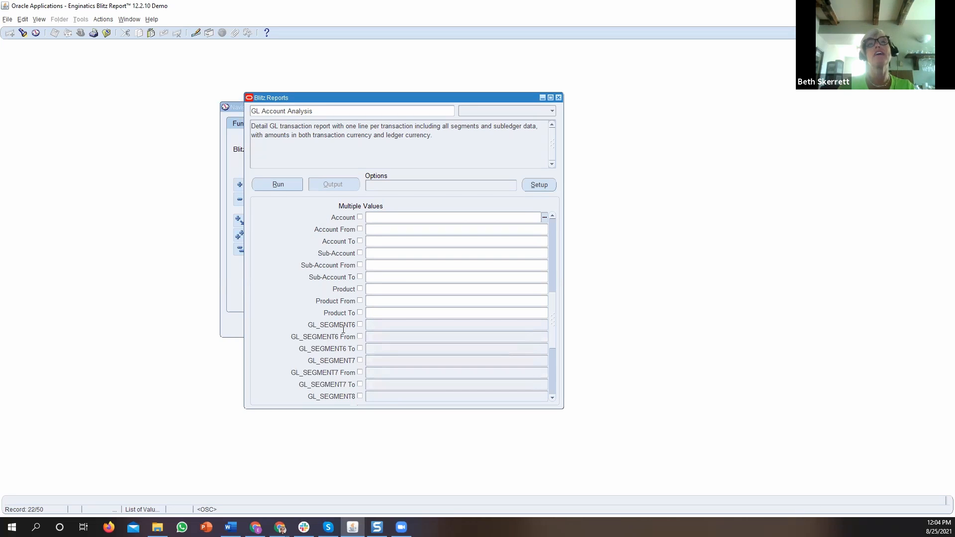
{"action": "scroll", "coordinate": [349, 330], "scroll_direction": "down", "scroll_amount": 3}
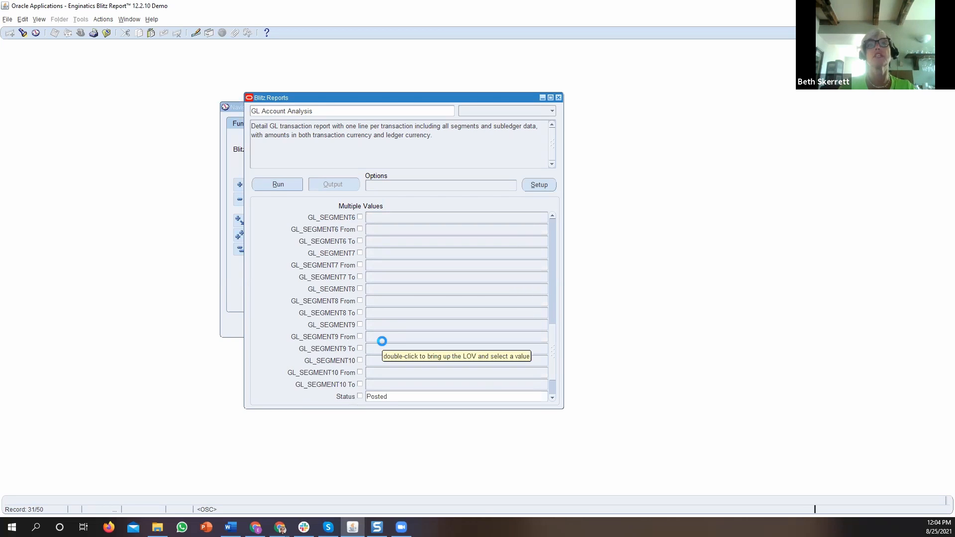
{"action": "scroll", "coordinate": [387, 362], "scroll_direction": "down", "scroll_amount": 3}
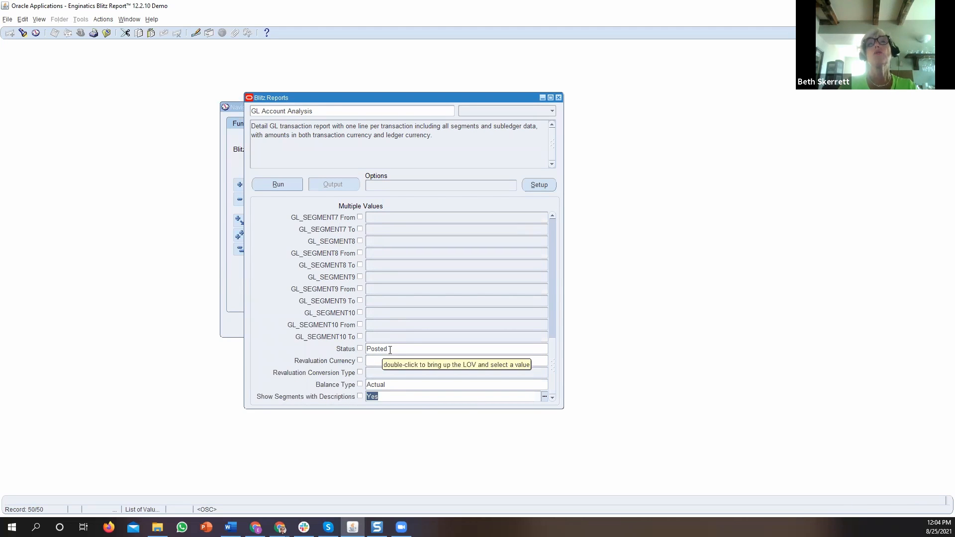
- Look up the values available for the report's Status and Balance Type parameters
{"action": "left_click", "coordinate": [390, 350]}
{"action": "double_click", "coordinate": [389, 349]}
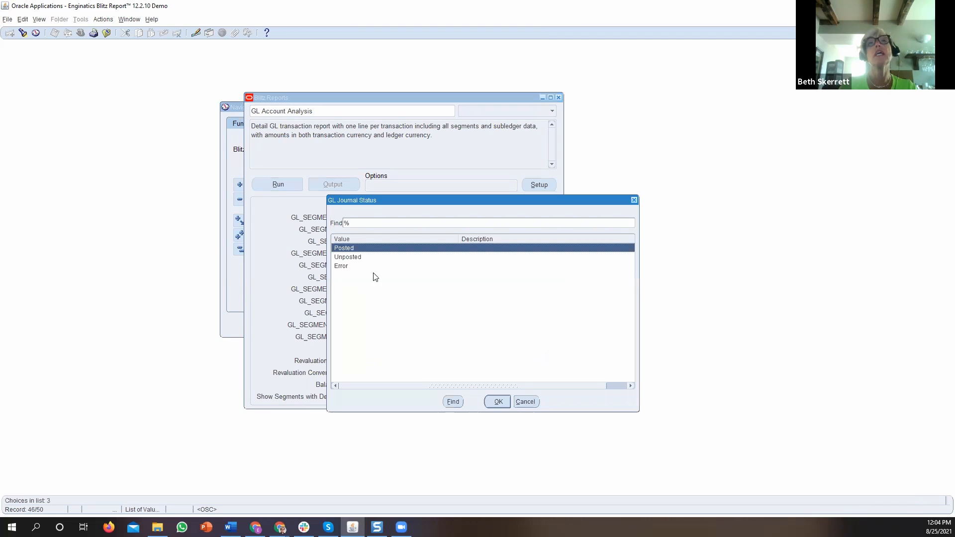
{"action": "left_click", "coordinate": [526, 402]}
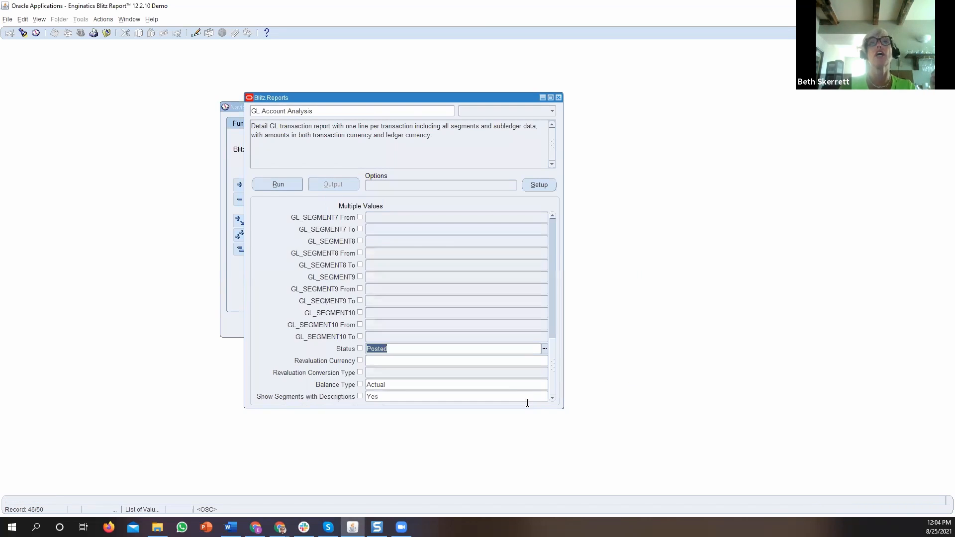
{"action": "scroll", "coordinate": [458, 361], "scroll_direction": "down", "scroll_amount": 3}
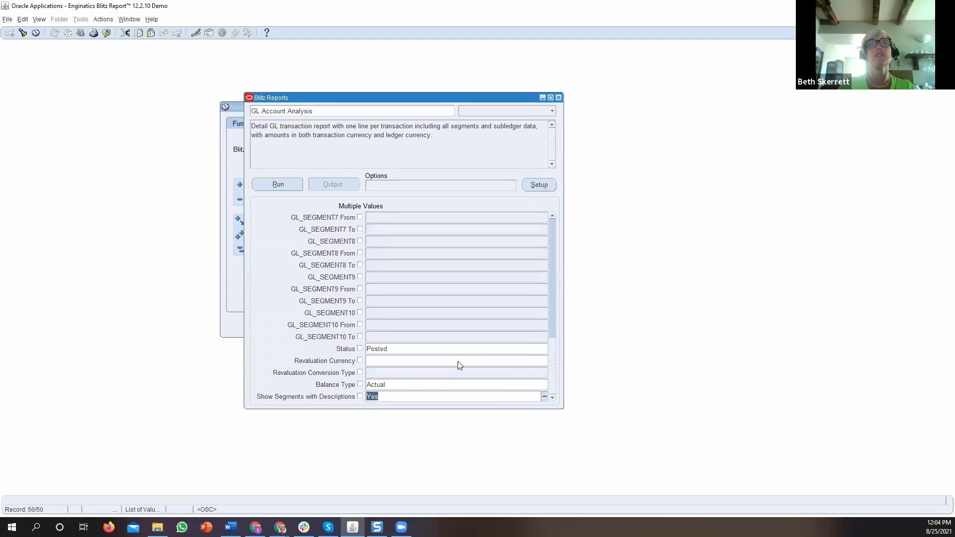
{"action": "left_click", "coordinate": [402, 384]}
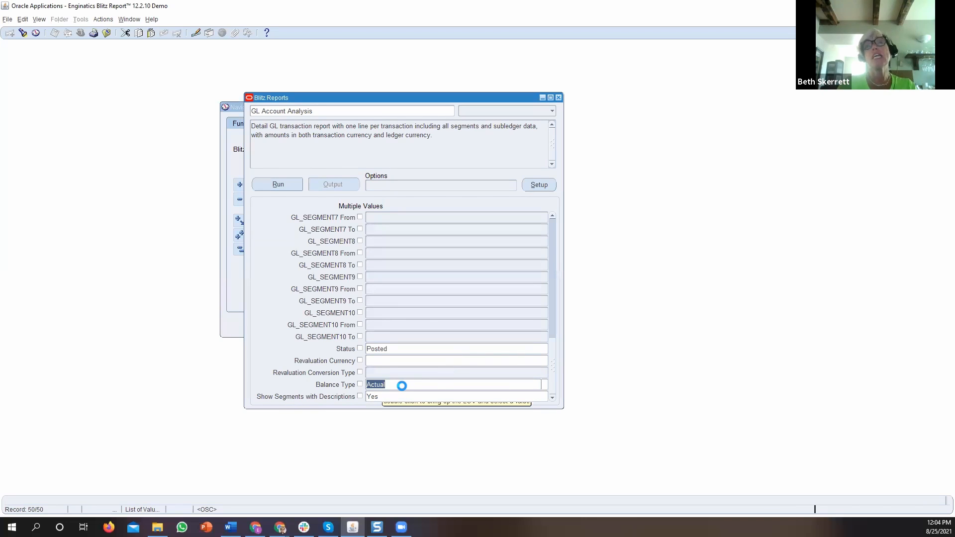
{"action": "double_click", "coordinate": [402, 385]}
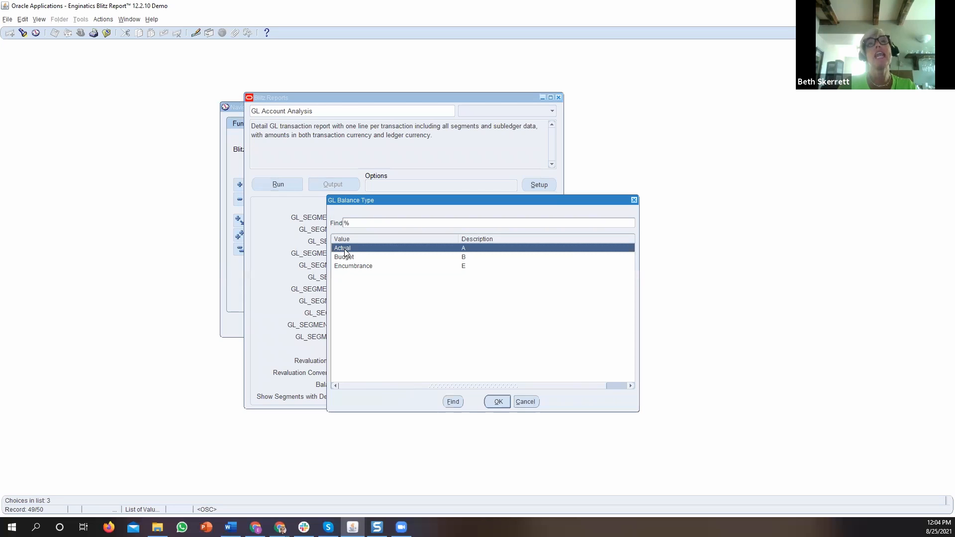
{"action": "left_click", "coordinate": [525, 401]}
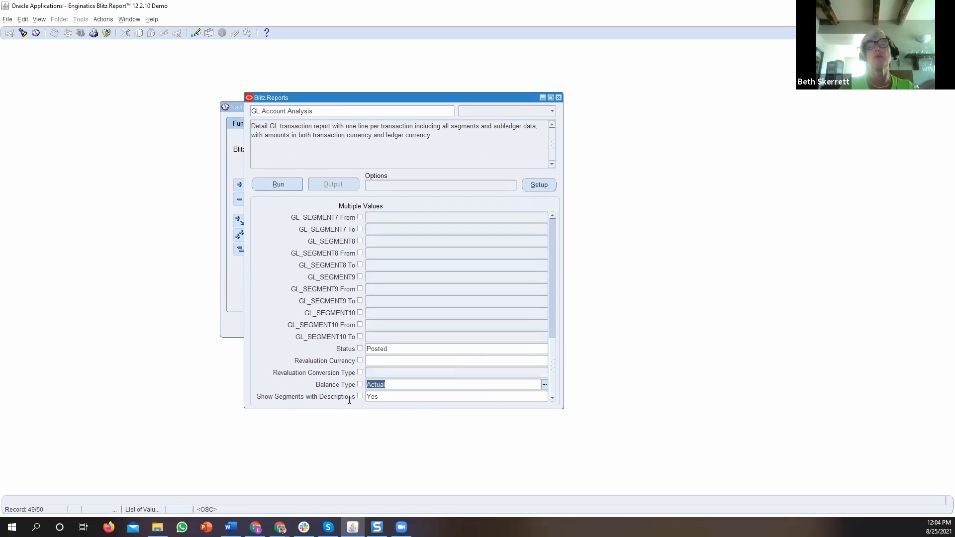
- Run the GL Account Analysis report for the Vision Operations (USA) ledger and period Aug-07
{"action": "left_click", "coordinate": [421, 397]}
{"action": "key", "text": "Tab"}
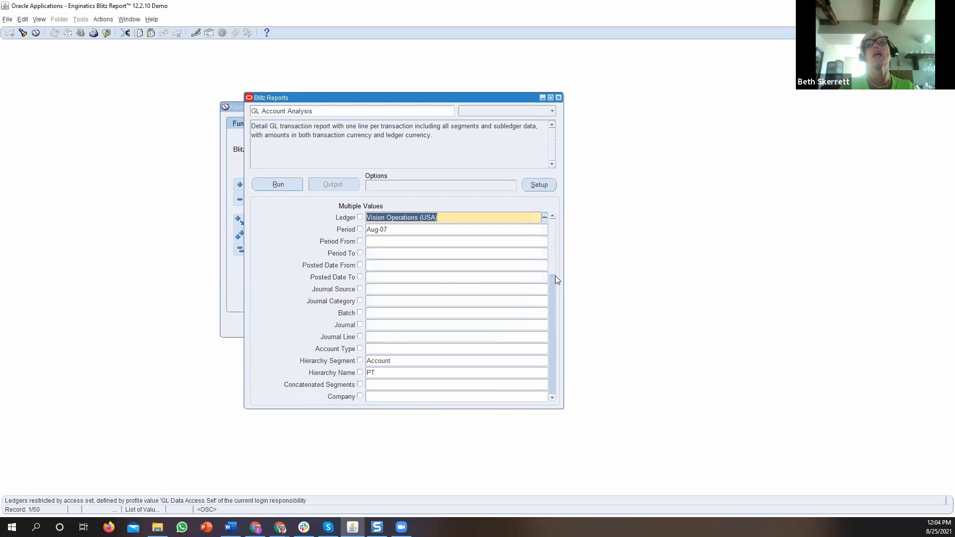
{"action": "left_click_drag", "start_coordinate": [550, 267], "coordinate": [551, 389]}
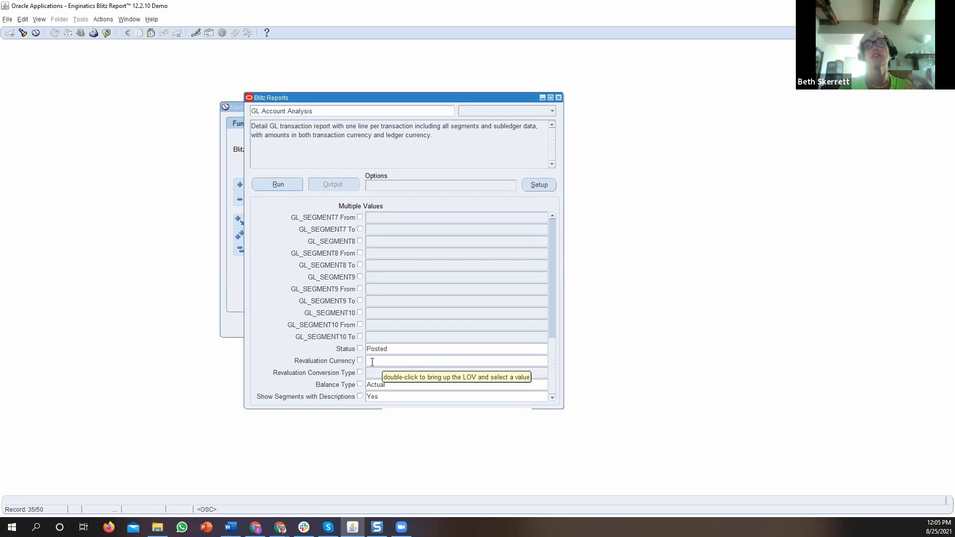
{"action": "scroll", "coordinate": [400, 344], "scroll_direction": "up", "scroll_amount": 4}
{"action": "scroll", "coordinate": [401, 337], "scroll_direction": "up", "scroll_amount": 5}
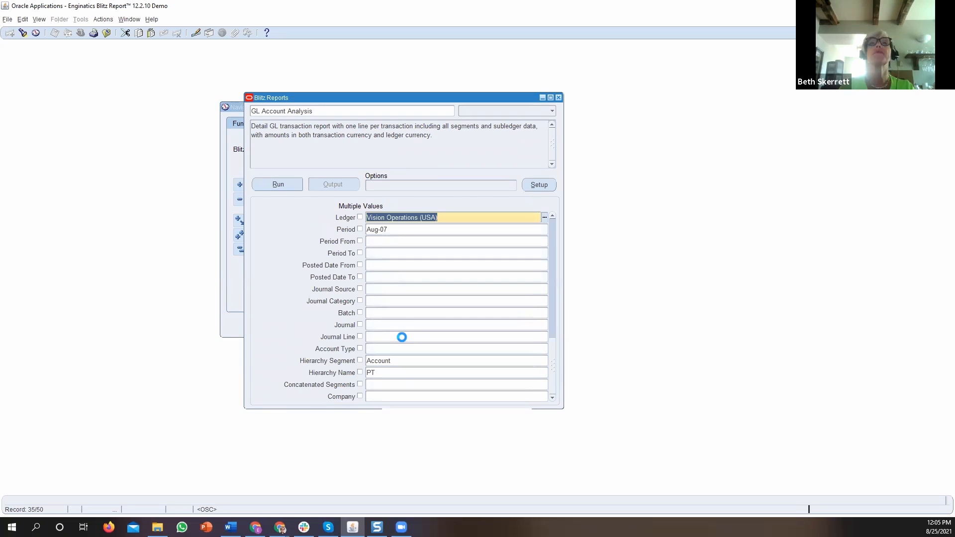
{"action": "left_click", "coordinate": [390, 229]}
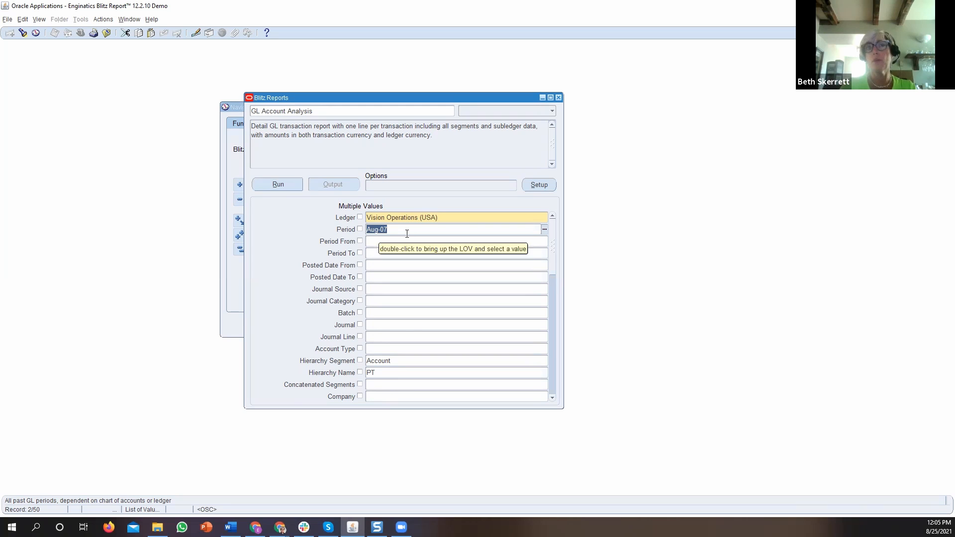
{"action": "left_click", "coordinate": [277, 185]}
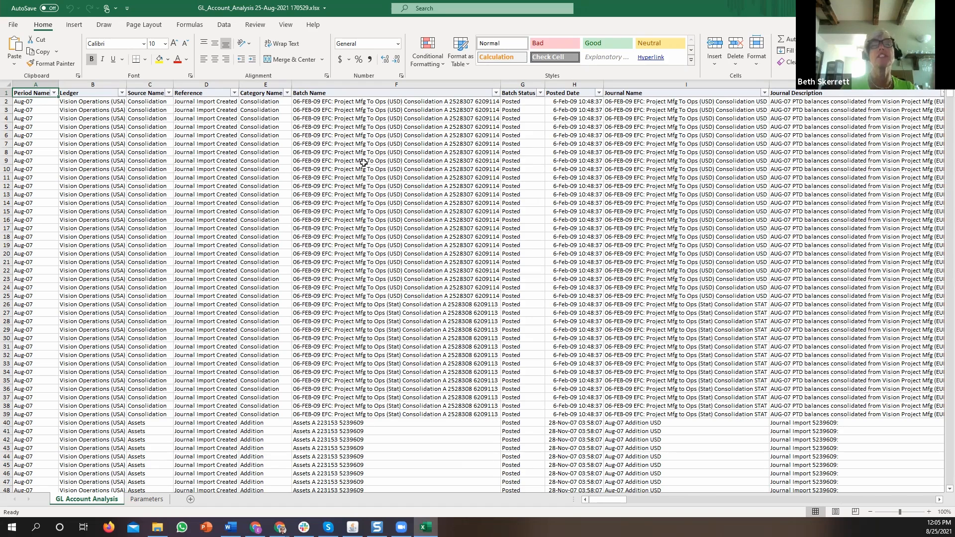
- Inspect the filter options of the Ledger and Posted Date columns in the report output
{"action": "left_click", "coordinate": [122, 93]}
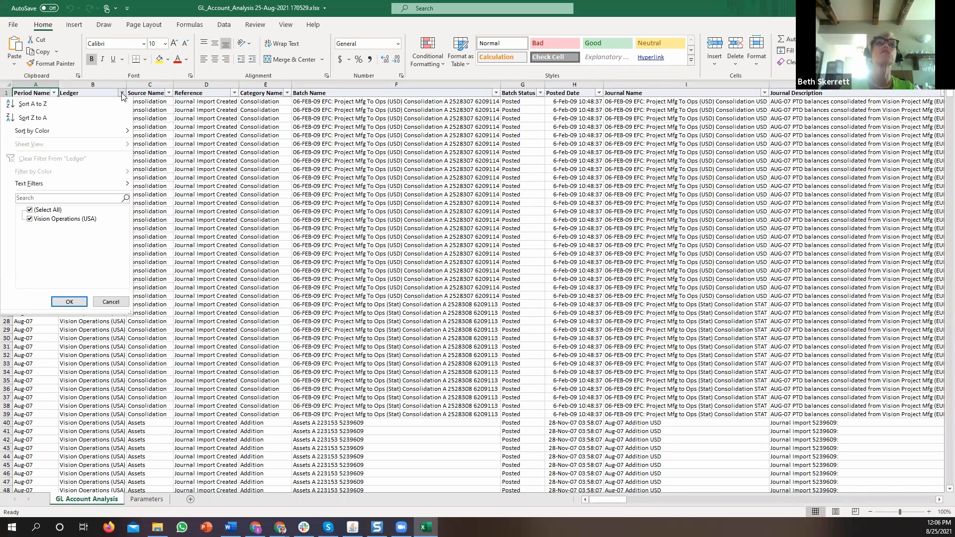
{"action": "left_click", "coordinate": [122, 94]}
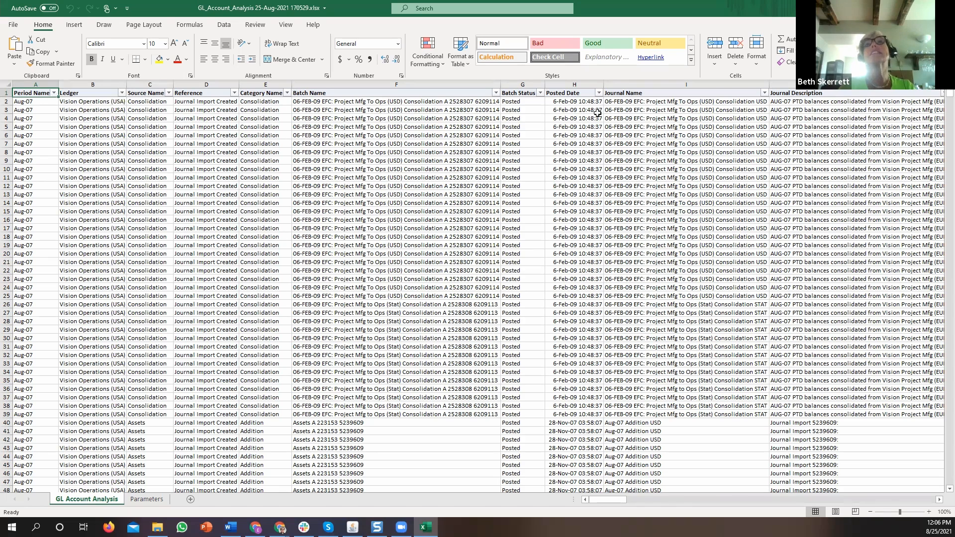
{"action": "left_click", "coordinate": [600, 93]}
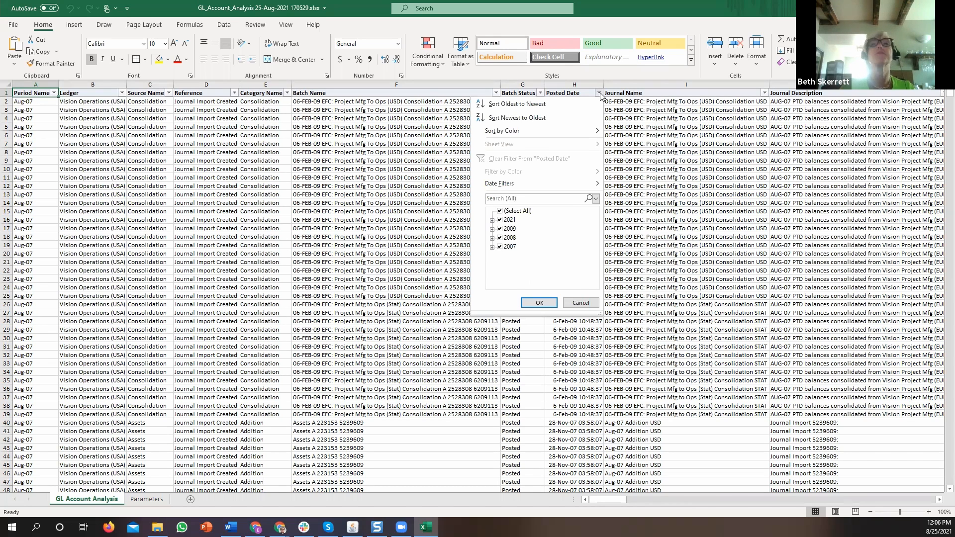
{"action": "left_click", "coordinate": [599, 93]}
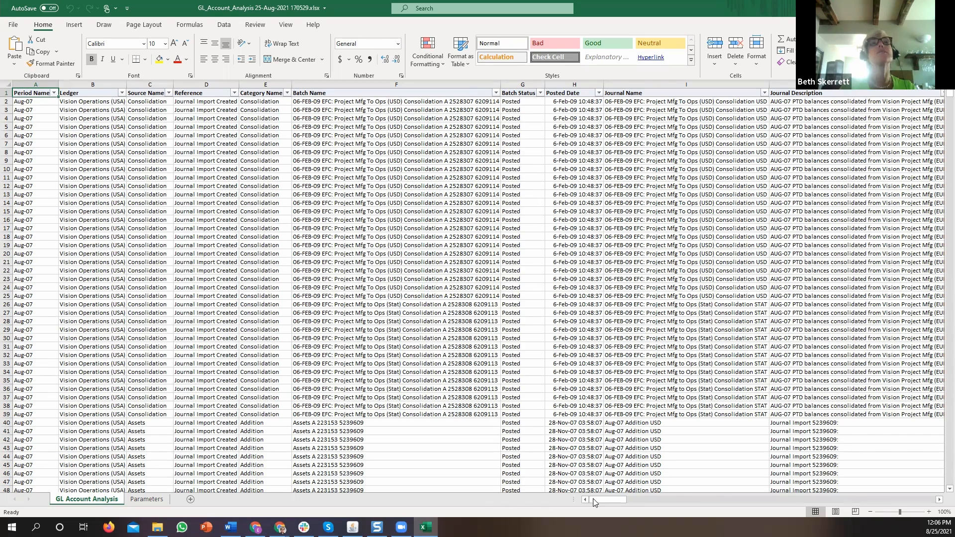
- Examine the concatenated segments, line amounts and account hierarchy columns, selecting the Hierarchy Level1 cells in rows 26 to 39
{"action": "left_click_drag", "start_coordinate": [595, 502], "coordinate": [612, 507]}
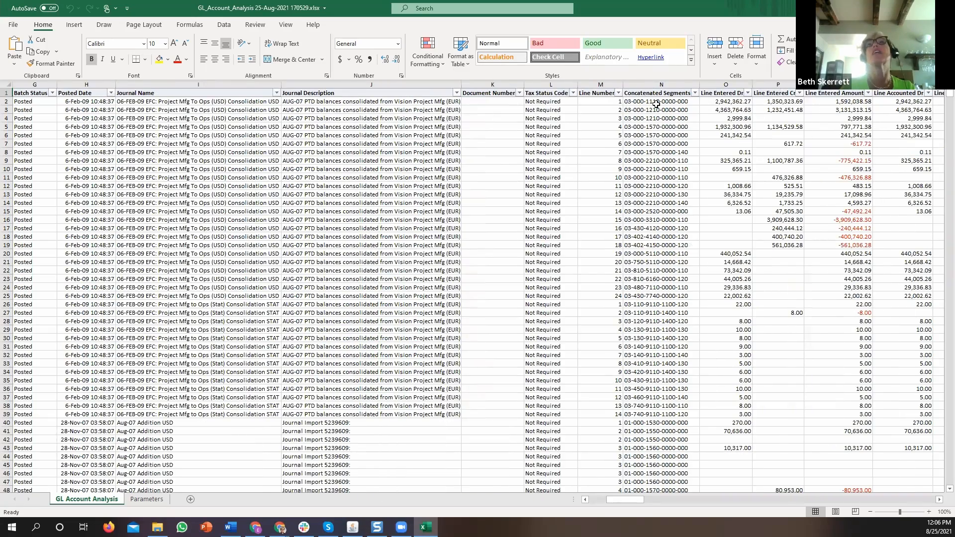
{"action": "left_click", "coordinate": [639, 101]}
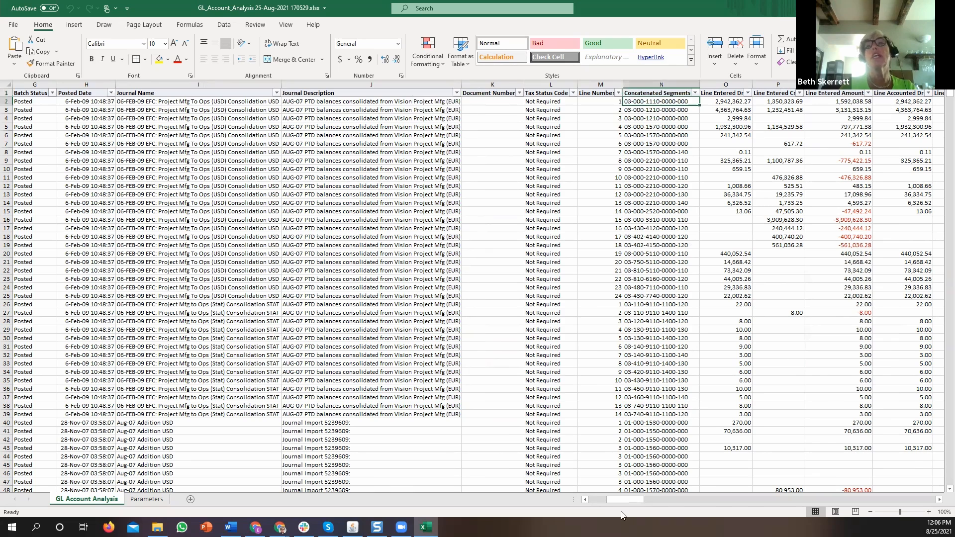
{"action": "left_click_drag", "start_coordinate": [620, 505], "coordinate": [664, 504]}
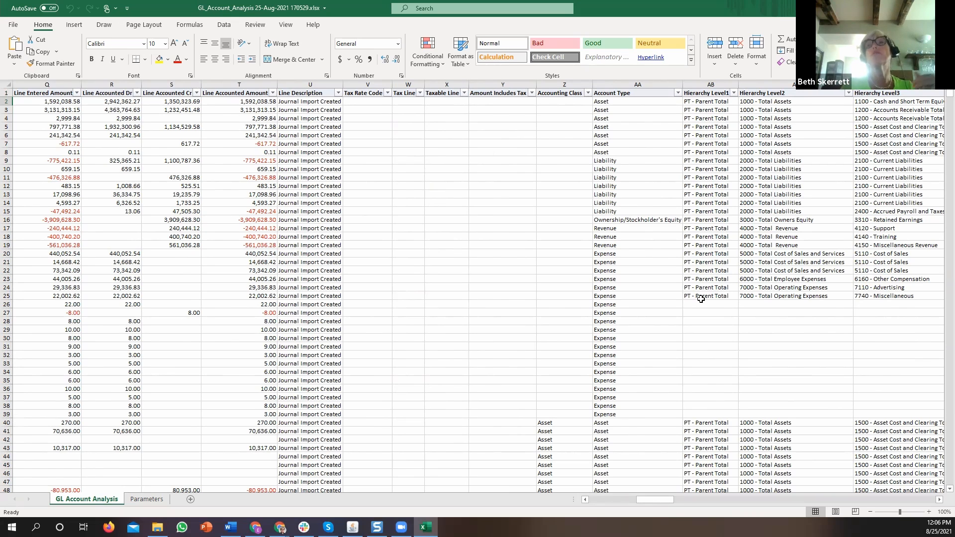
{"action": "left_click_drag", "start_coordinate": [701, 305], "coordinate": [715, 413]}
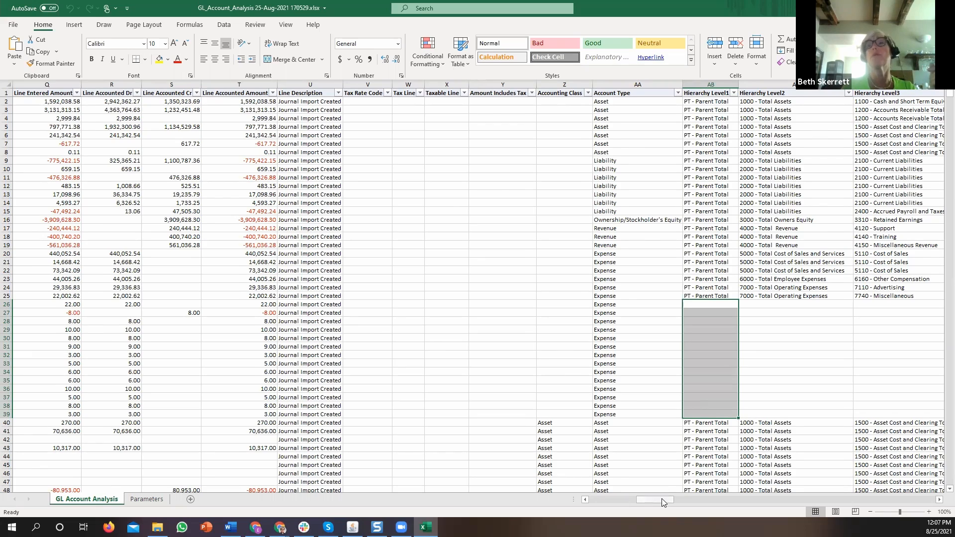
- Examine the segment descriptions, entered and accounted amounts, and subledger transaction columns through to the combined segment-with-description columns
{"action": "left_click_drag", "start_coordinate": [662, 501], "coordinate": [698, 510]}
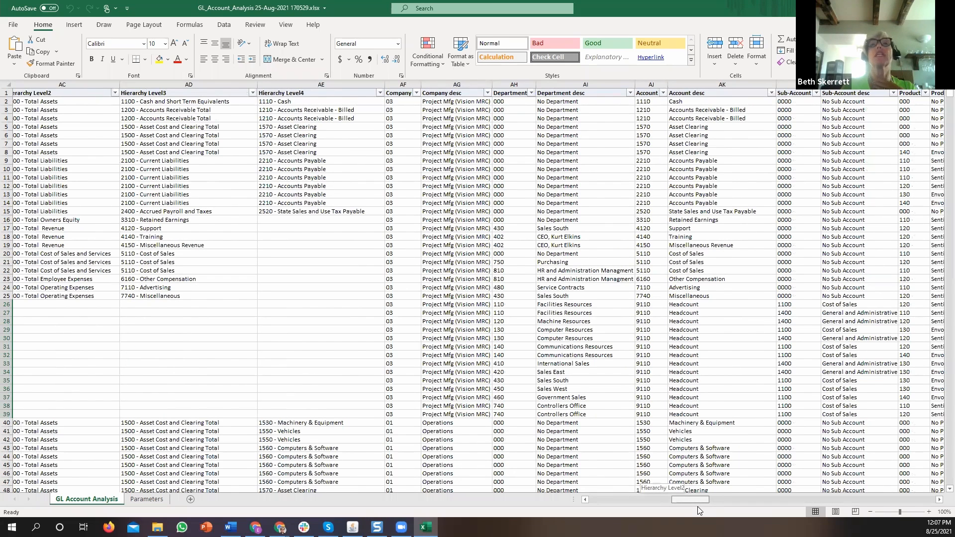
{"action": "left_click_drag", "start_coordinate": [698, 511], "coordinate": [698, 511]}
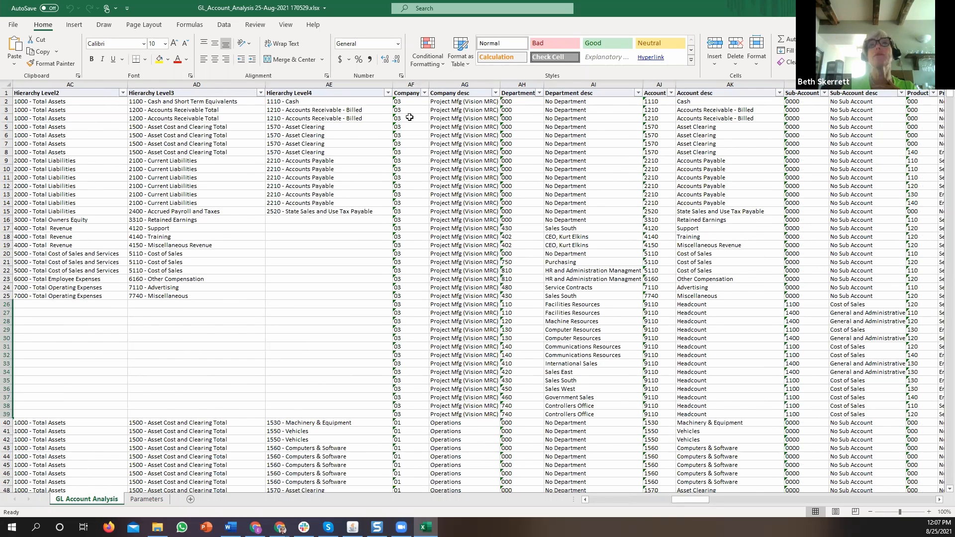
{"action": "left_click", "coordinate": [449, 130]}
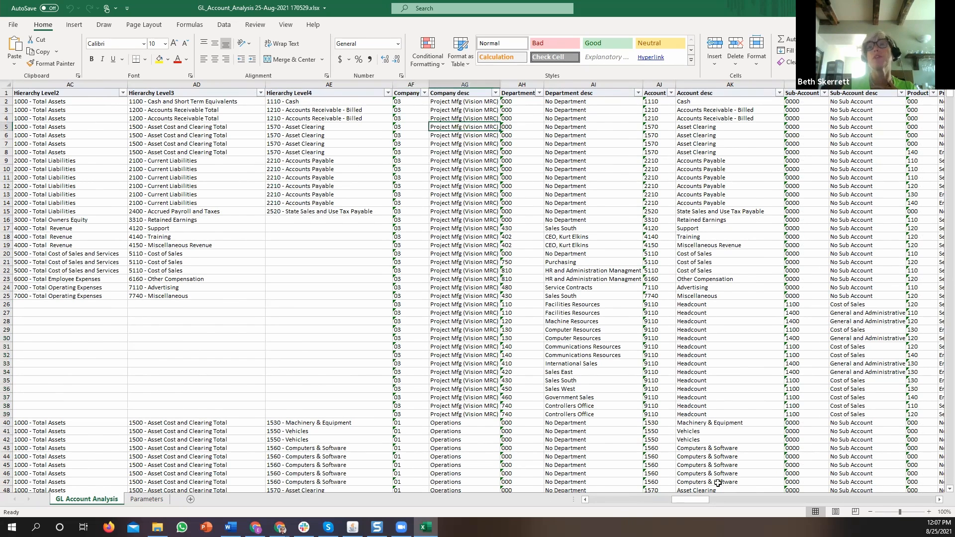
{"action": "left_click_drag", "start_coordinate": [697, 499], "coordinate": [724, 505]}
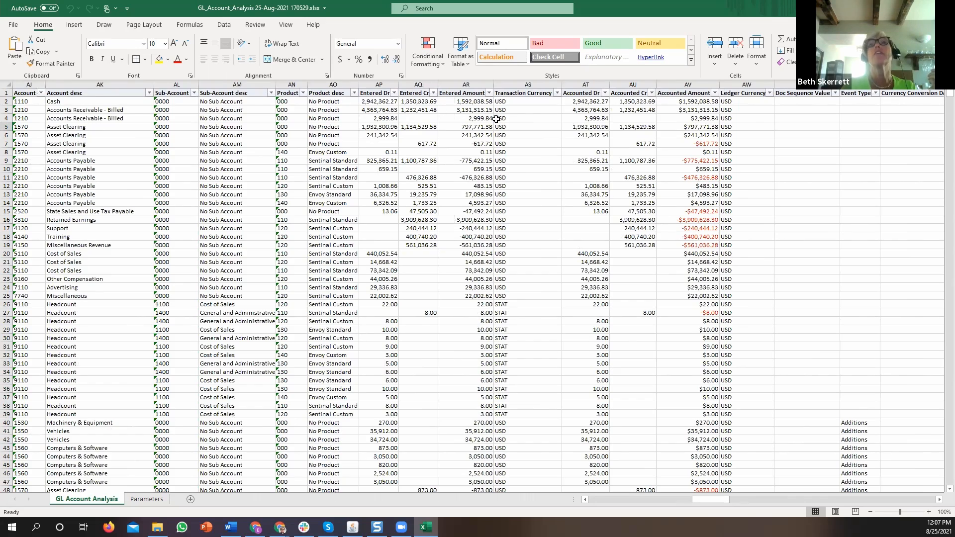
{"action": "left_click_drag", "start_coordinate": [703, 500], "coordinate": [786, 504]}
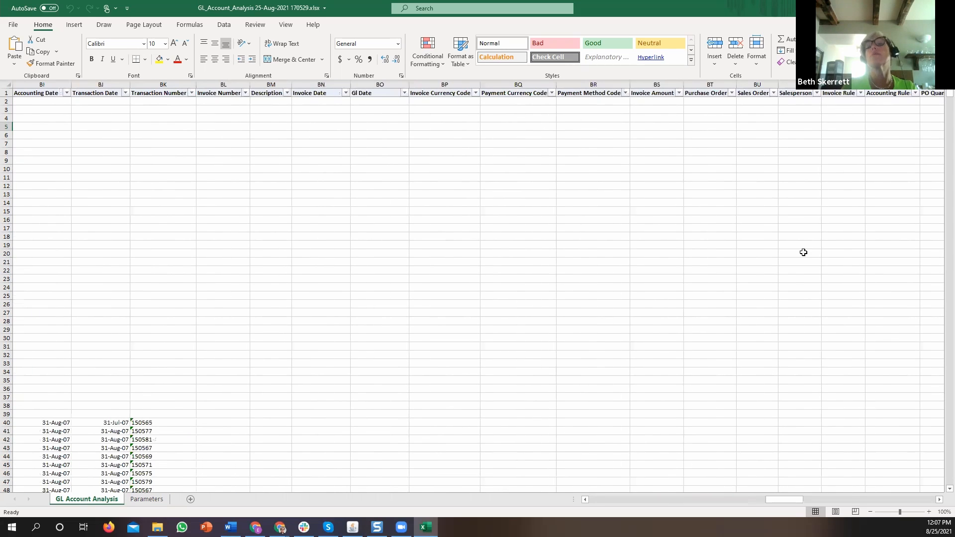
{"action": "left_click_drag", "start_coordinate": [776, 500], "coordinate": [919, 496]}
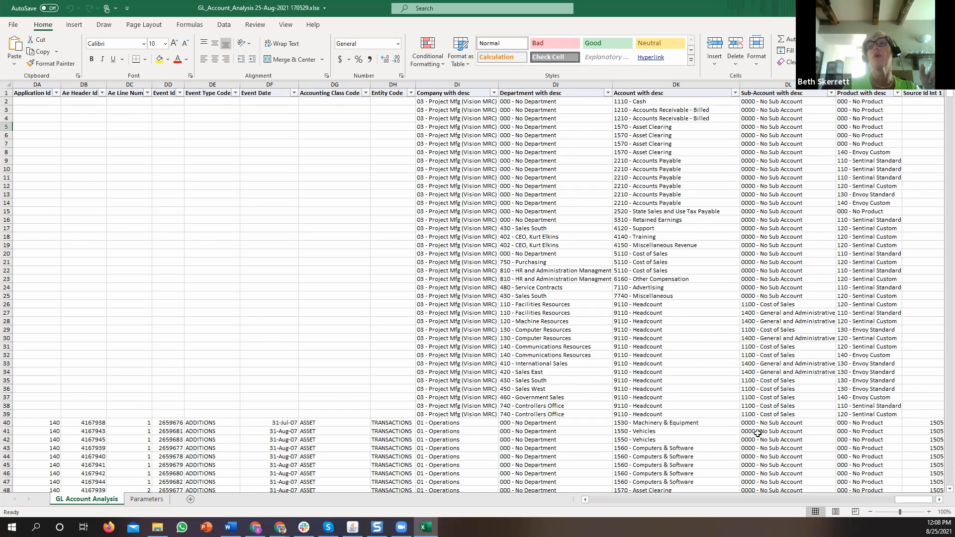
- Return to the first columns of the output and review the run details and report parameters on the Parameters sheet
{"action": "left_click_drag", "start_coordinate": [917, 503], "coordinate": [694, 508]}
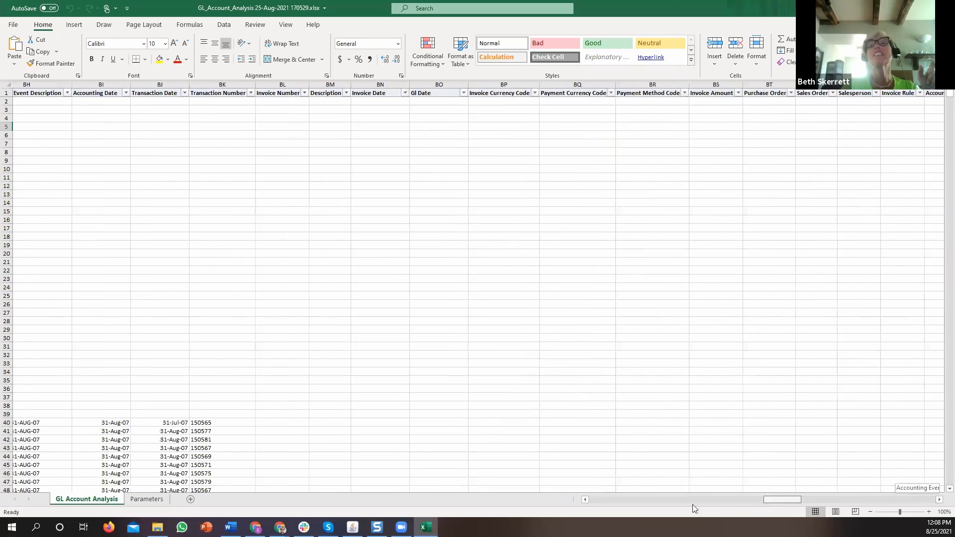
{"action": "left_click_drag", "start_coordinate": [491, 491], "coordinate": [224, 499]}
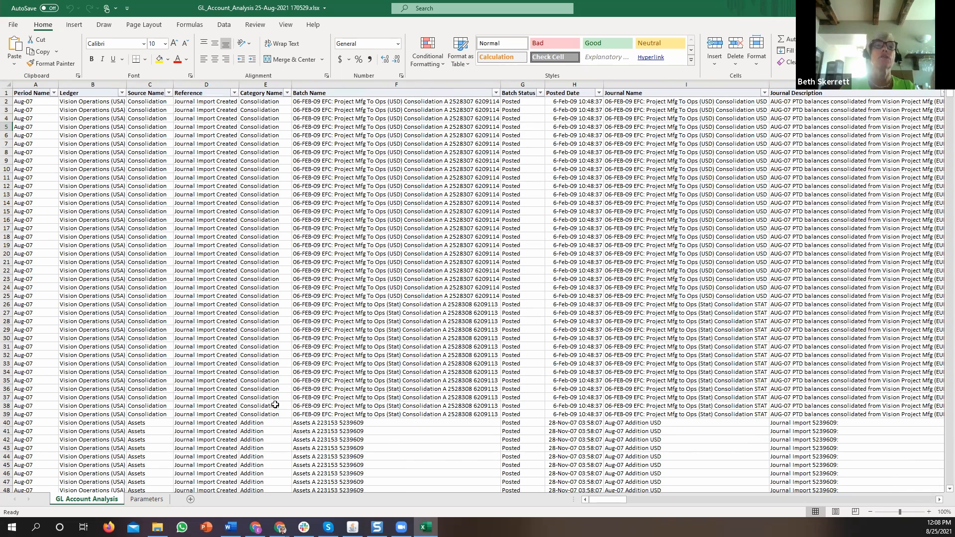
{"action": "left_click", "coordinate": [160, 500]}
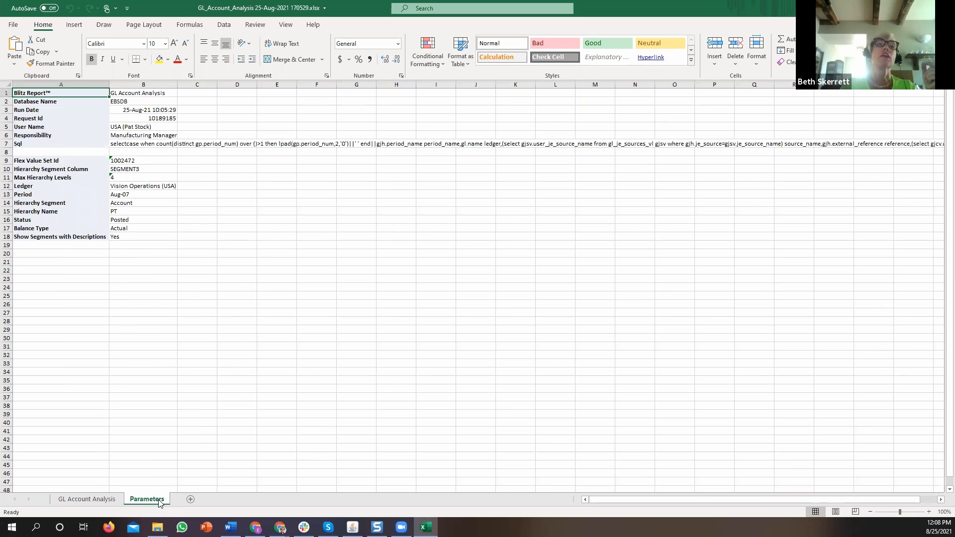
{"action": "left_click", "coordinate": [174, 93]}
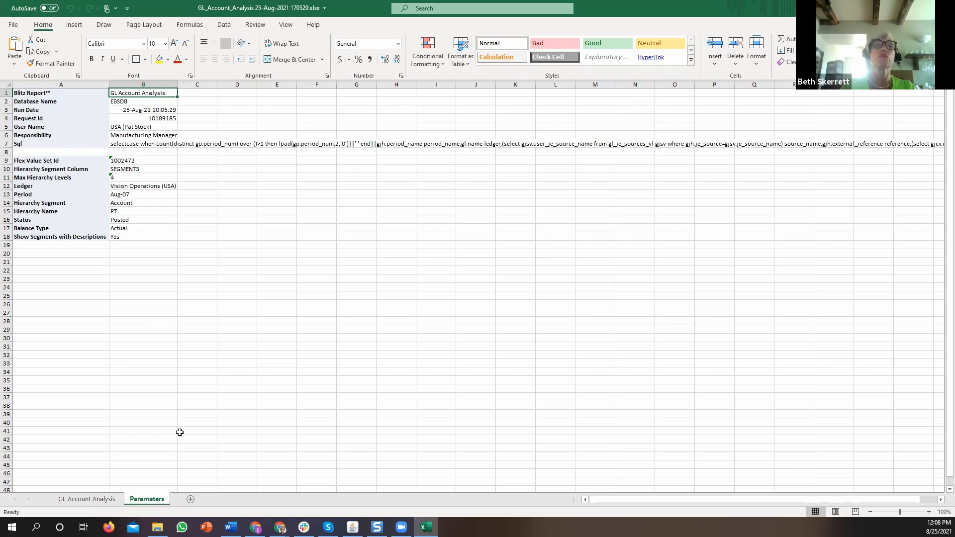
{"action": "left_click", "coordinate": [105, 500]}
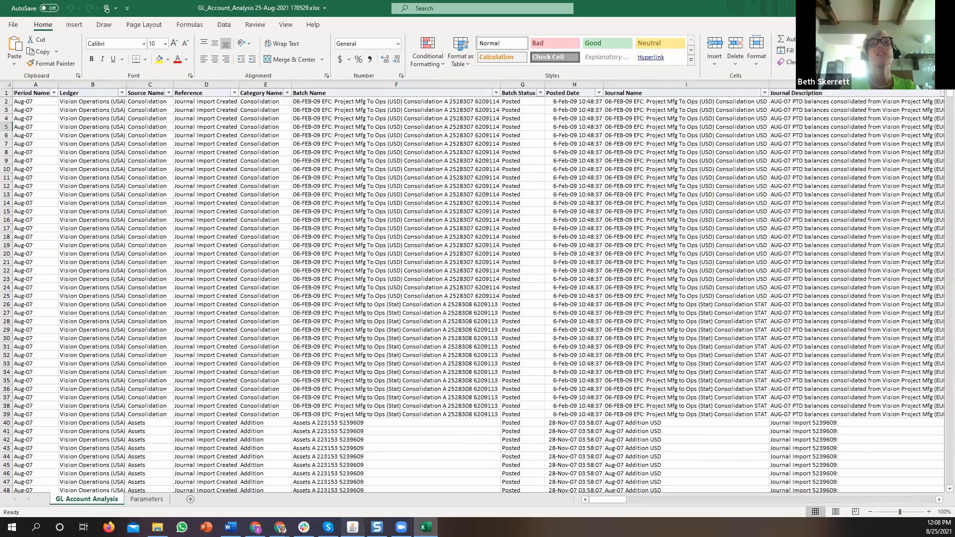
- Switch to Oracle Applications and create a new template in the GL Account Analysis report's options
{"action": "left_click", "coordinate": [352, 527]}
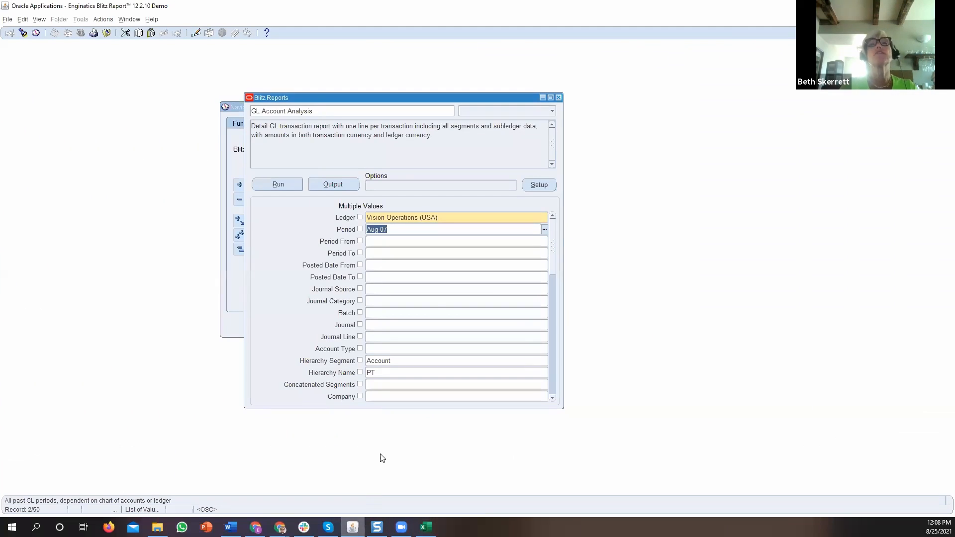
{"action": "left_click", "coordinate": [419, 186]}
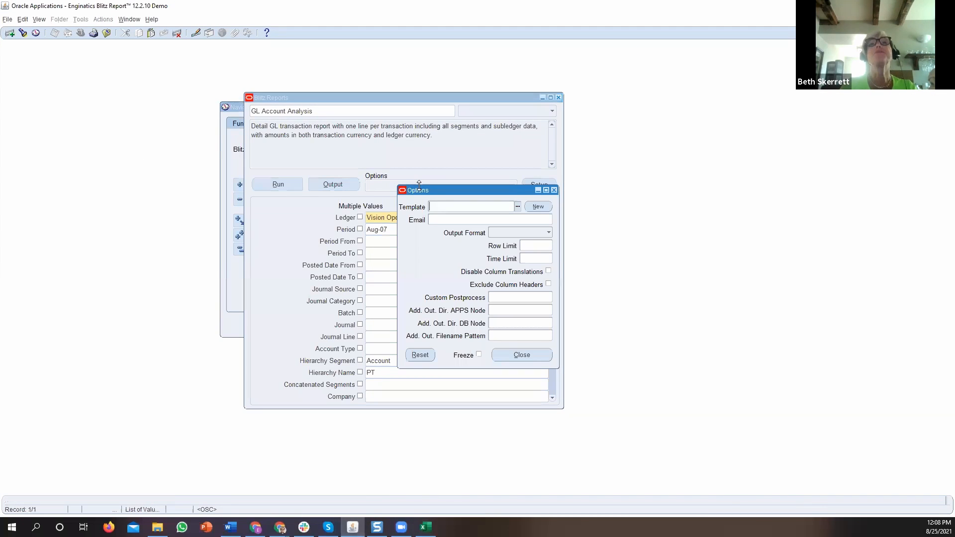
{"action": "left_click", "coordinate": [546, 207]}
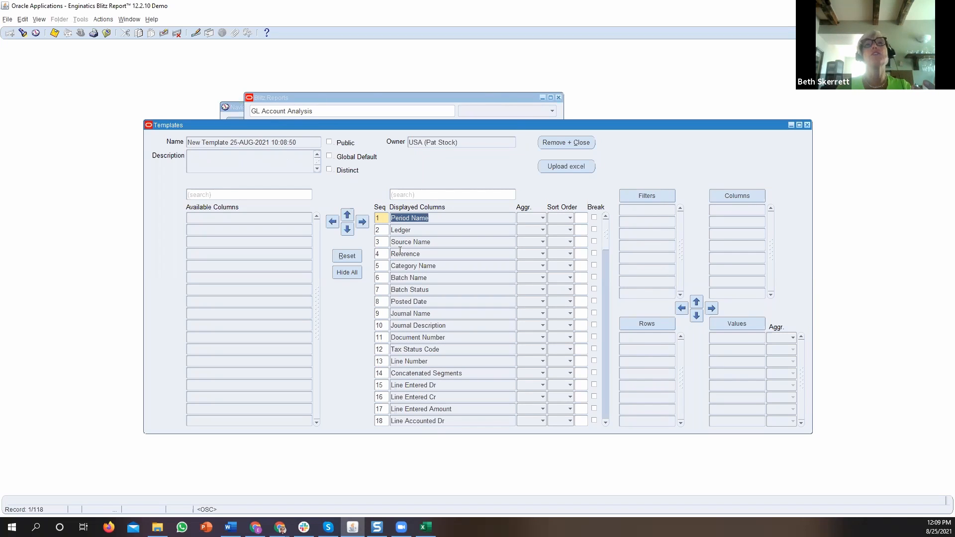
- Hide the Ledger, Source Name, Reference, Category Name and Batch Name columns from the template's displayed columns
{"action": "scroll", "coordinate": [453, 239], "scroll_direction": "down", "scroll_amount": 5}
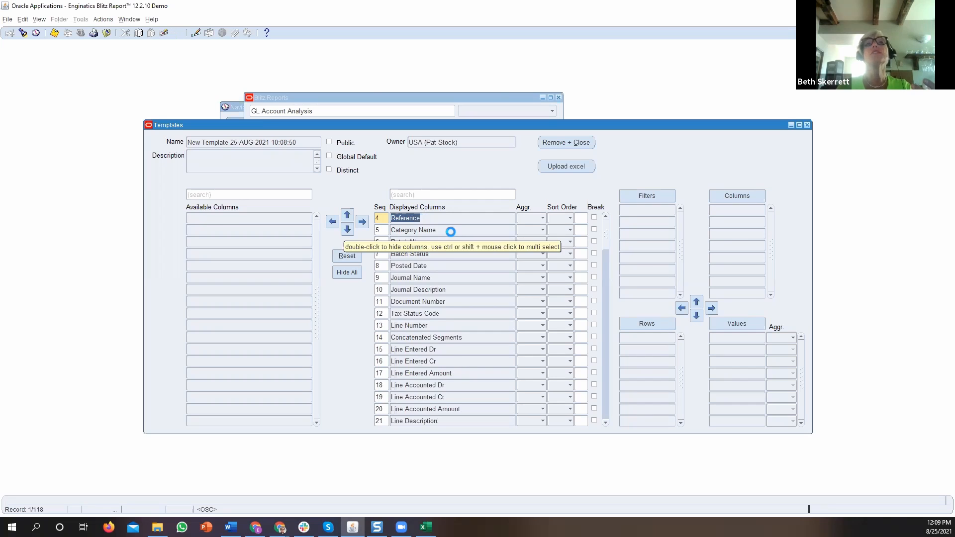
{"action": "scroll", "coordinate": [453, 251], "scroll_direction": "down", "scroll_amount": 8}
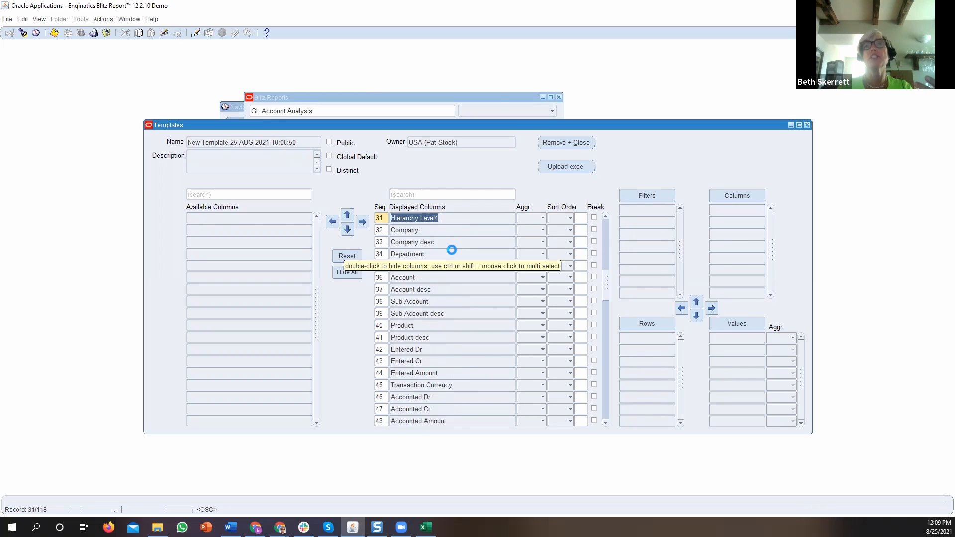
{"action": "scroll", "coordinate": [451, 249], "scroll_direction": "down", "scroll_amount": 5}
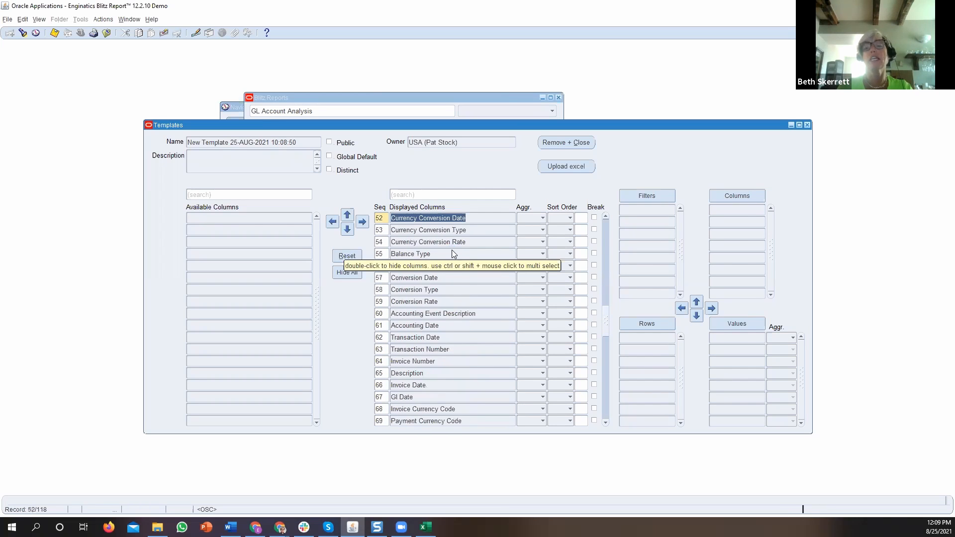
{"action": "scroll", "coordinate": [453, 252], "scroll_direction": "up", "scroll_amount": 5}
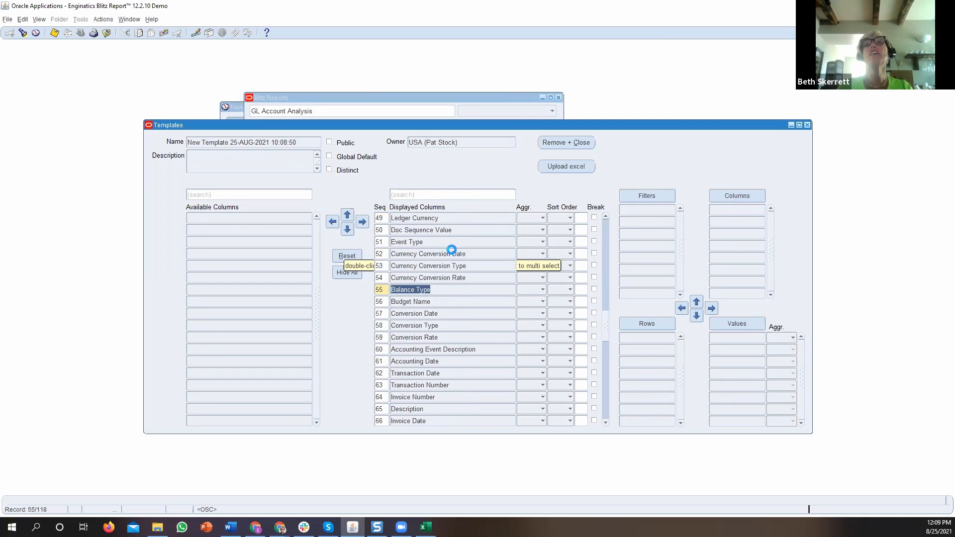
{"action": "scroll", "coordinate": [452, 249], "scroll_direction": "up", "scroll_amount": 8}
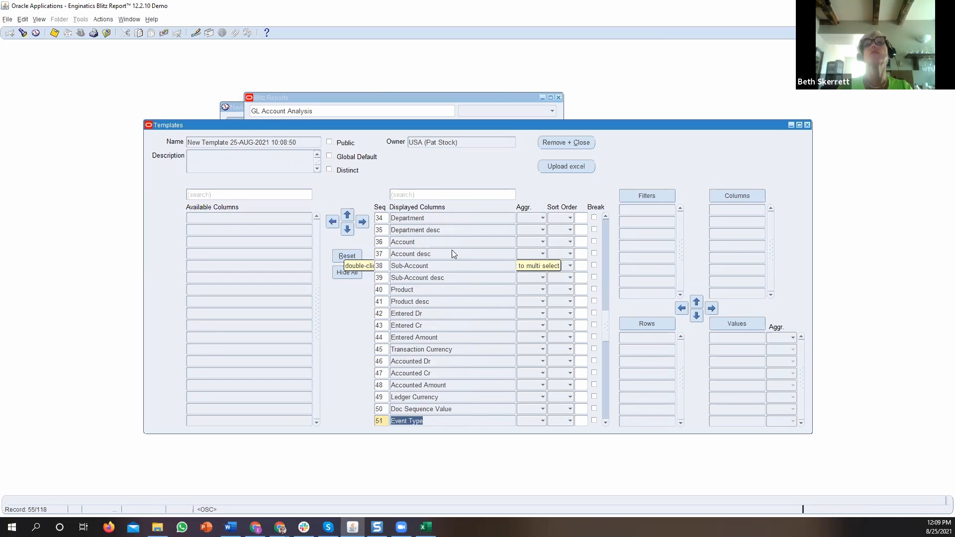
{"action": "scroll", "coordinate": [451, 250], "scroll_direction": "up", "scroll_amount": 5}
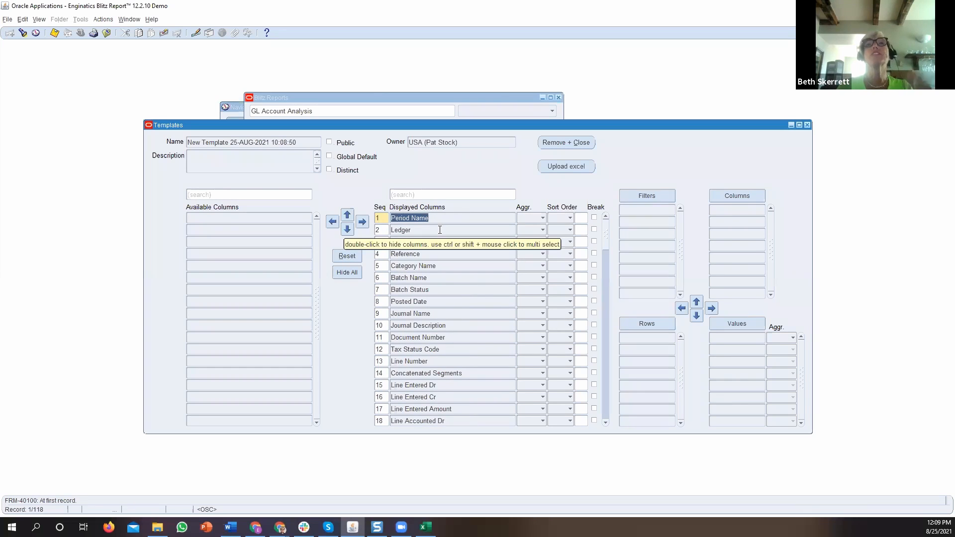
{"action": "double_click", "coordinate": [439, 230]}
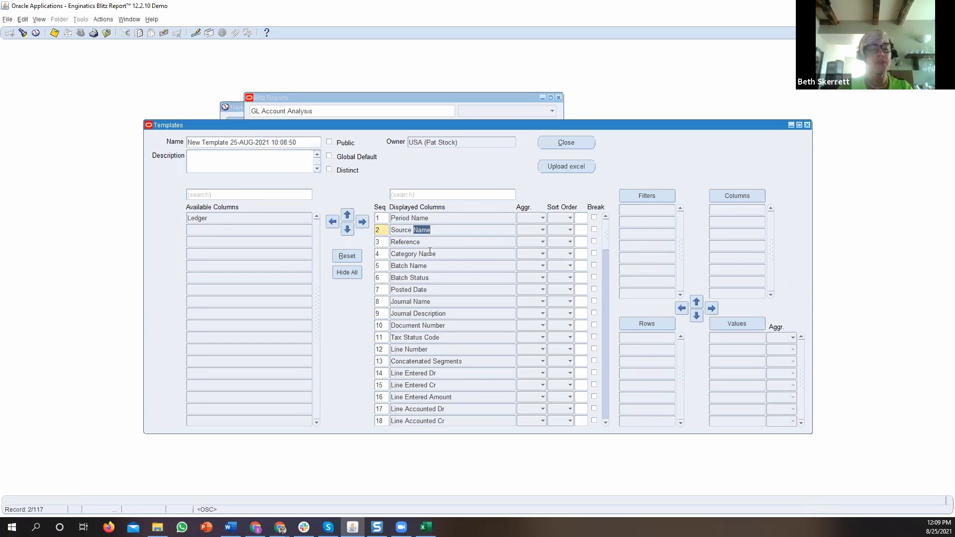
{"action": "left_click", "coordinate": [425, 264], "text": "shift"}
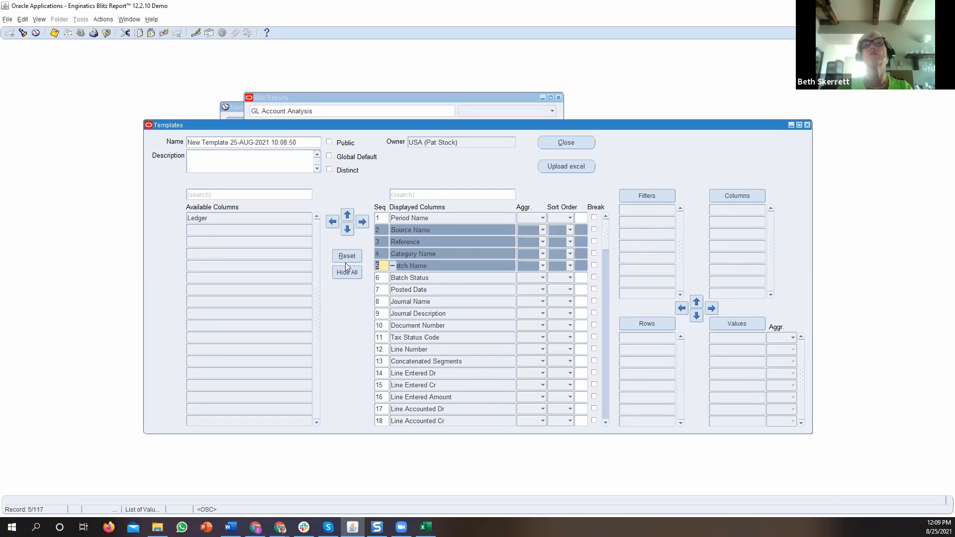
{"action": "left_click", "coordinate": [332, 221]}
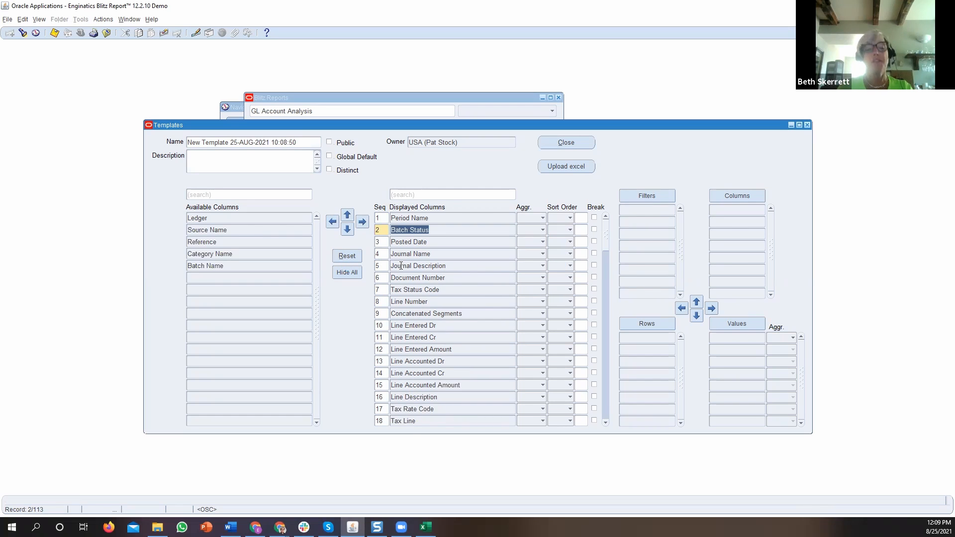
- Hide the Journal Description, Line Number and Line Accounted Cr columns from the template
{"action": "left_click", "coordinate": [401, 266], "text": "ctrl"}
{"action": "left_click", "coordinate": [404, 302], "text": "ctrl"}
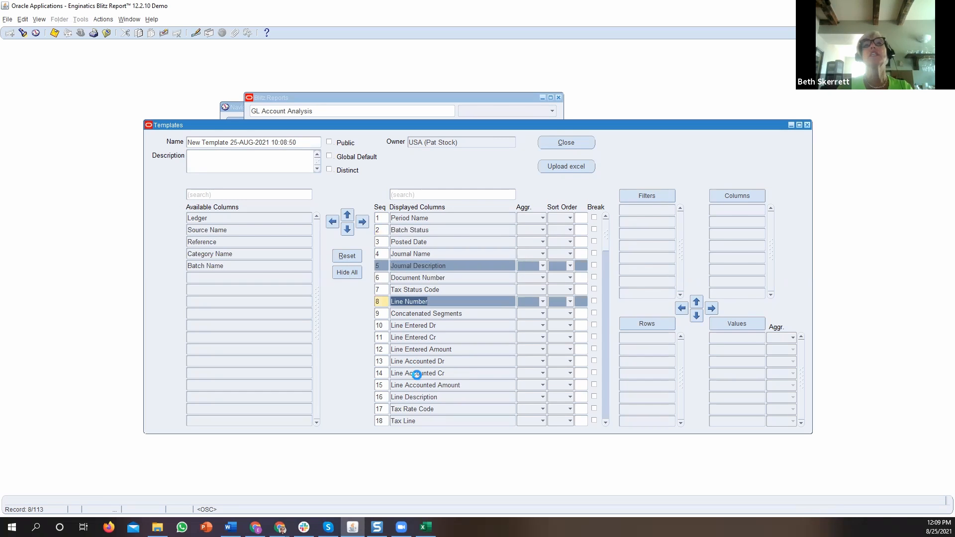
{"action": "left_click", "coordinate": [418, 373], "text": "ctrl"}
{"action": "left_click", "coordinate": [330, 222]}
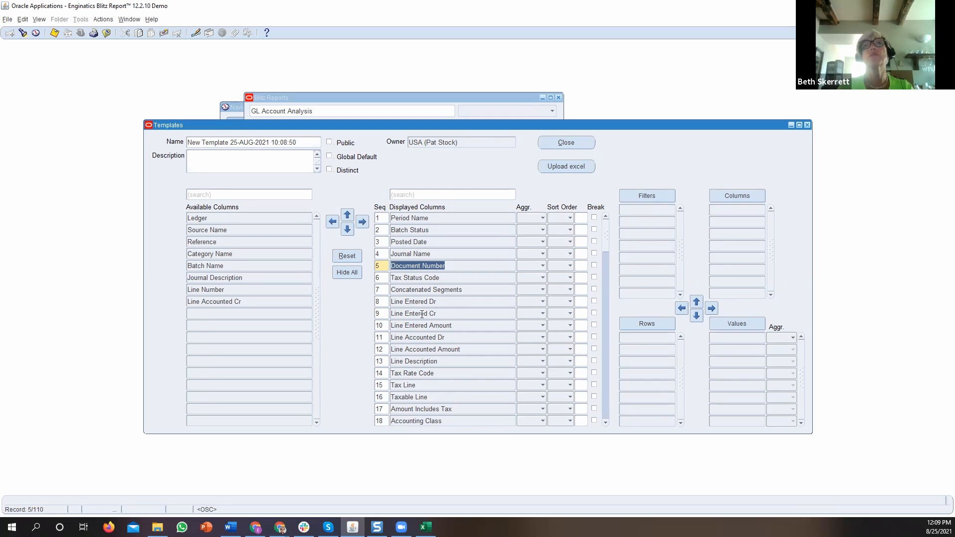
- Hide all of the template's columns and display only Period Name
{"action": "left_click", "coordinate": [346, 273]}
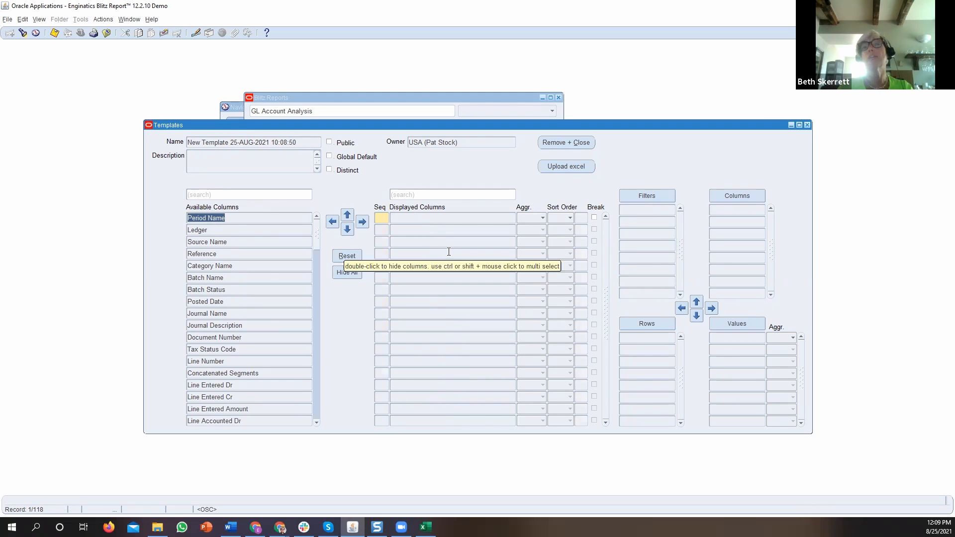
{"action": "double_click", "coordinate": [254, 219]}
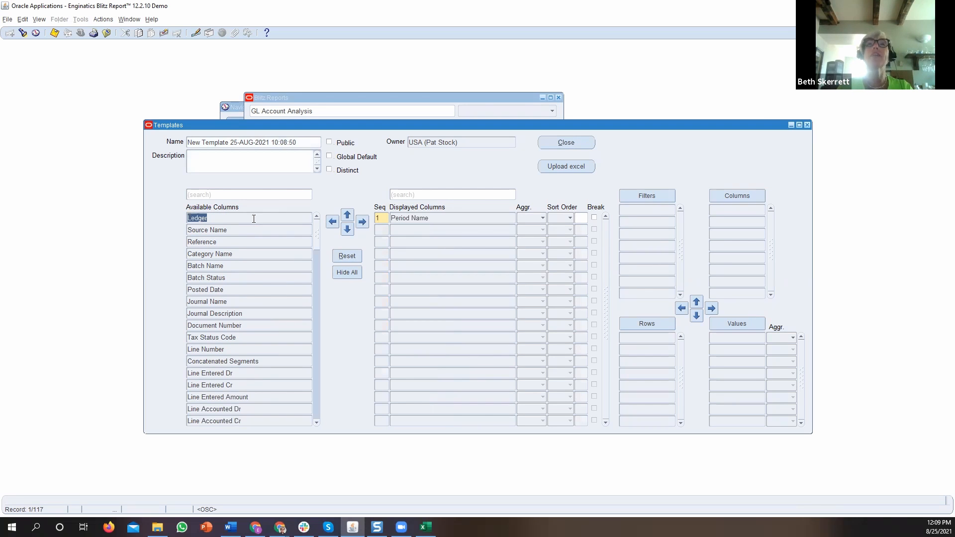
- Search the available columns for "with" and display Account with desc, followed by Company with desc
{"action": "left_click", "coordinate": [253, 195]}
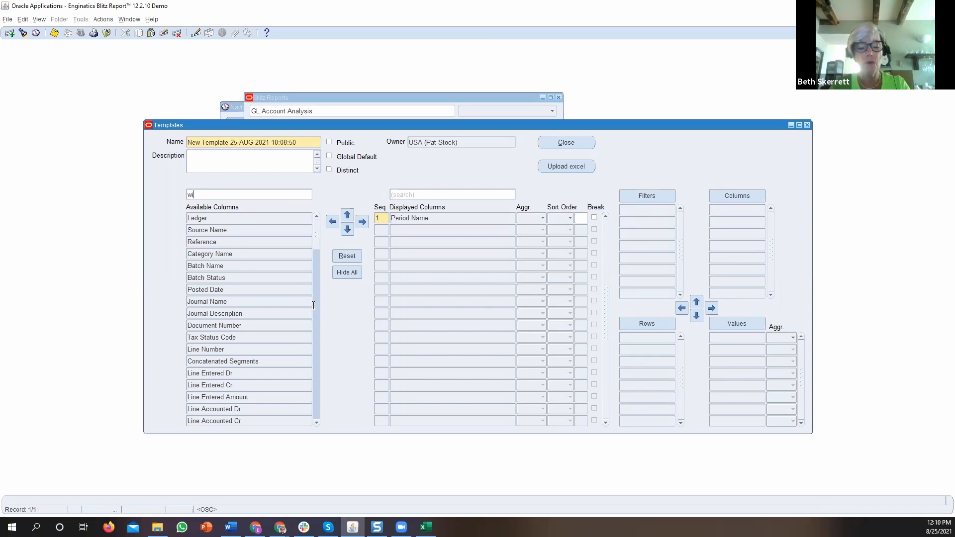
{"action": "key", "text": "Return"}
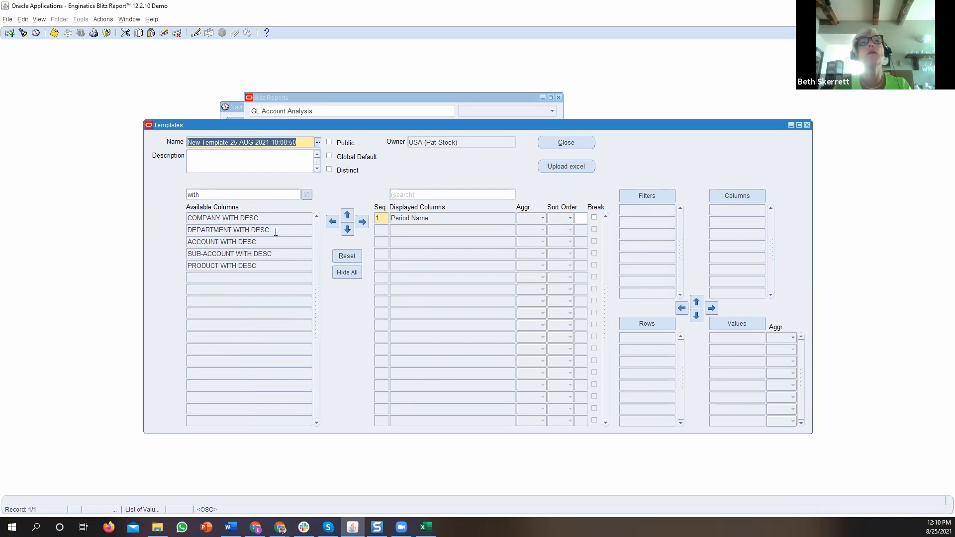
{"action": "left_click", "coordinate": [282, 217]}
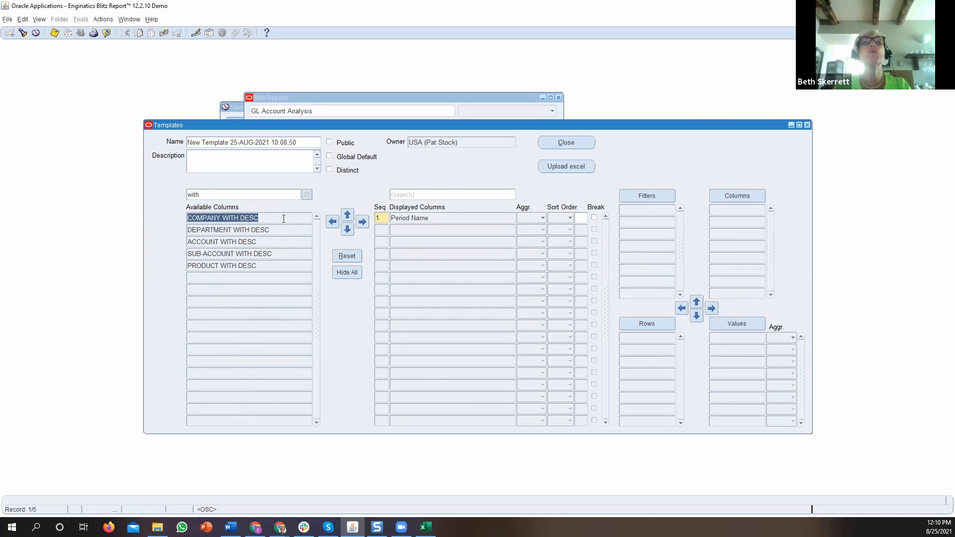
{"action": "left_click", "coordinate": [279, 241]}
{"action": "left_click", "coordinate": [362, 222]}
{"action": "left_click", "coordinate": [272, 219]}
{"action": "left_click", "coordinate": [362, 221]}
- Add Department with desc, Sub-Account with desc and Product with desc to the displayed columns, in that order
{"action": "left_click", "coordinate": [282, 220]}
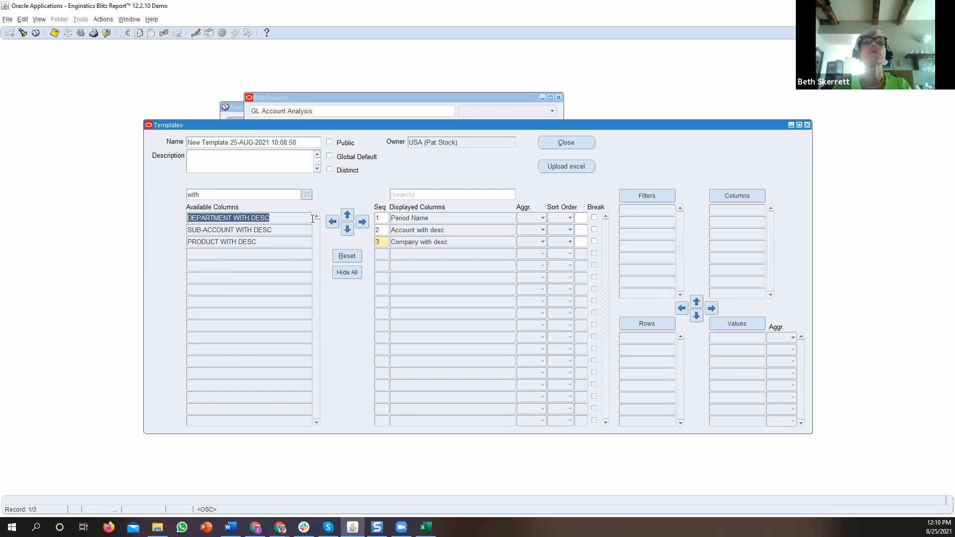
{"action": "left_click", "coordinate": [361, 222]}
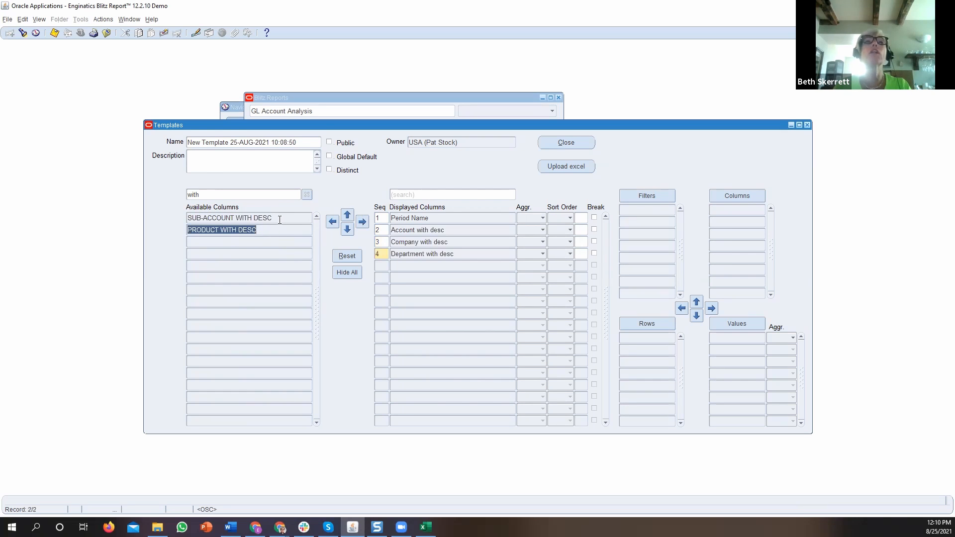
{"action": "left_click", "coordinate": [277, 219]}
{"action": "left_click", "coordinate": [362, 223]}
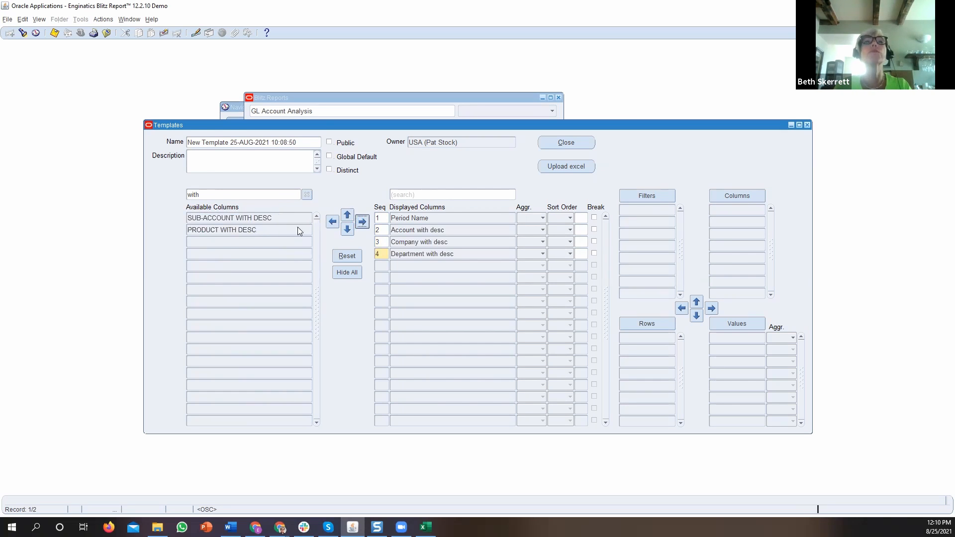
{"action": "left_click", "coordinate": [273, 219]}
{"action": "left_click", "coordinate": [361, 223]}
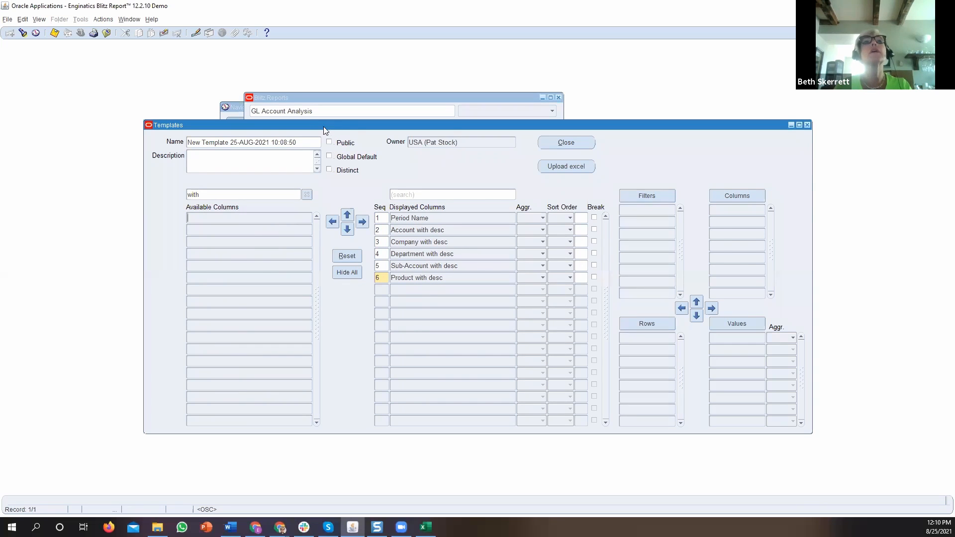
- Name the template with the presenter's first name followed by "Demo 0825" and close the template editor
{"action": "left_click", "coordinate": [303, 141]}
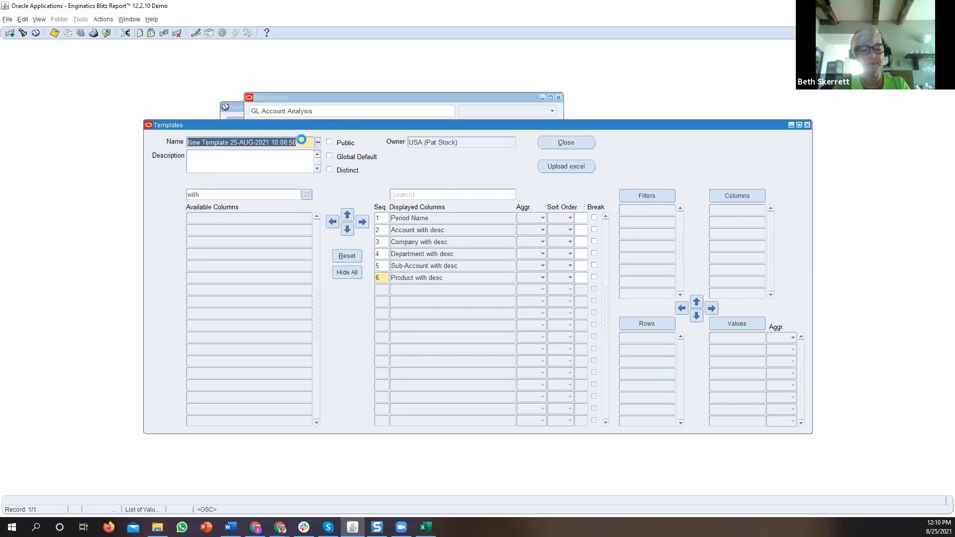
{"action": "type", "text": "Beth Demo 0825"}
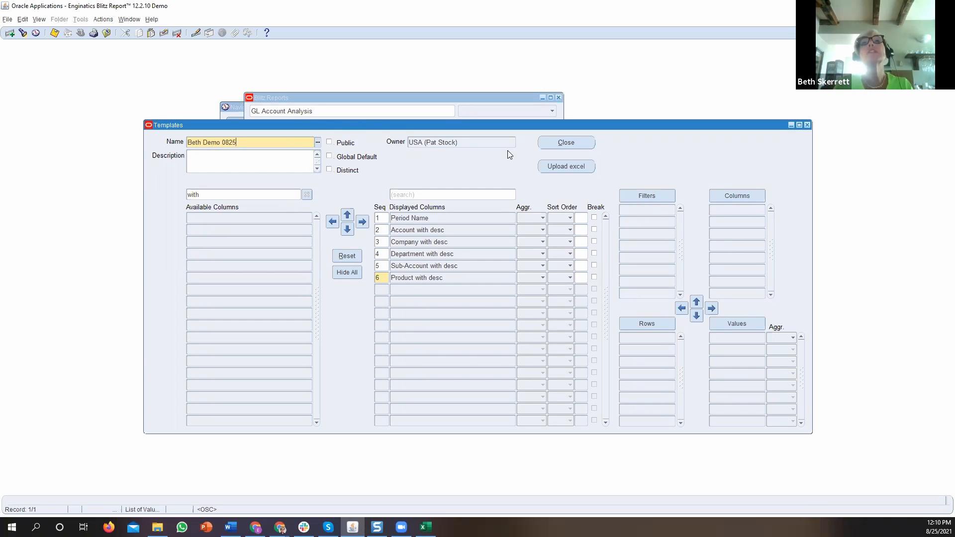
{"action": "left_click", "coordinate": [567, 143]}
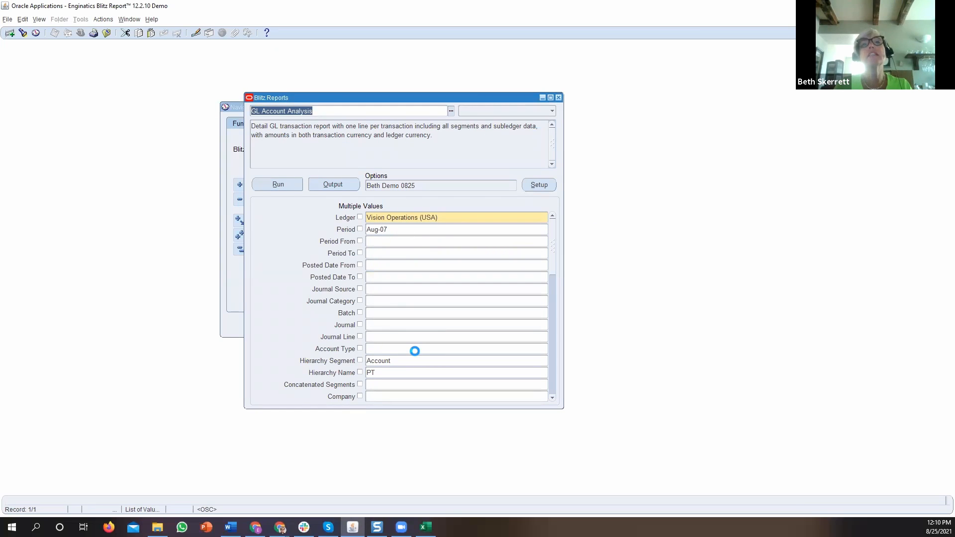
- Run the GL Account Analysis report with the new template and select the Headcount account cells B30:B36 in the output
{"action": "scroll", "coordinate": [417, 348], "scroll_direction": "down", "scroll_amount": 5}
{"action": "scroll", "coordinate": [415, 352], "scroll_direction": "down", "scroll_amount": 5}
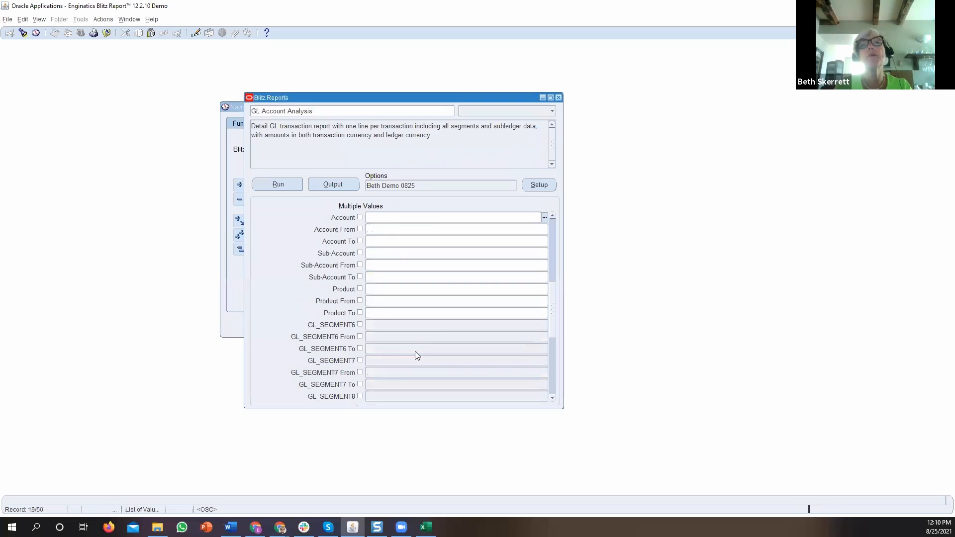
{"action": "scroll", "coordinate": [414, 351], "scroll_direction": "up", "scroll_amount": 10}
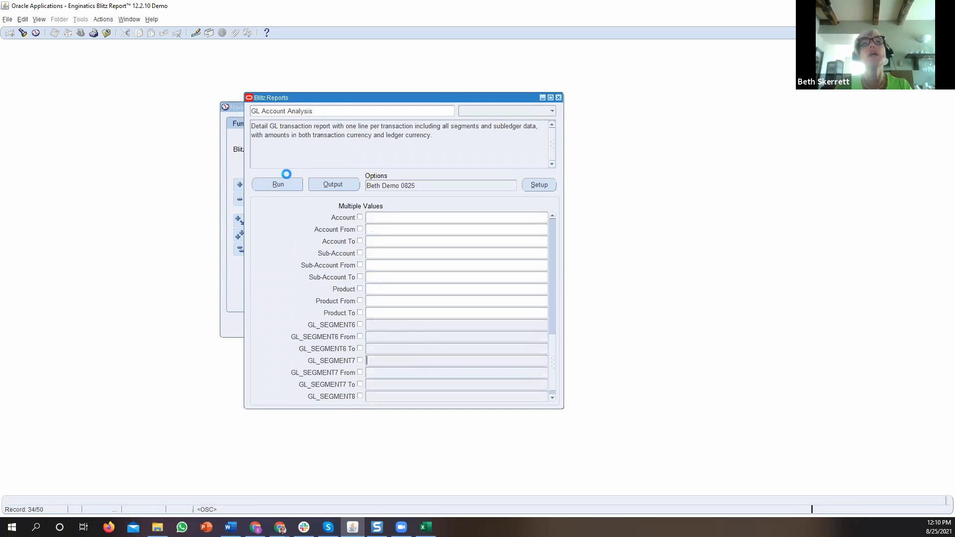
{"action": "left_click", "coordinate": [279, 187]}
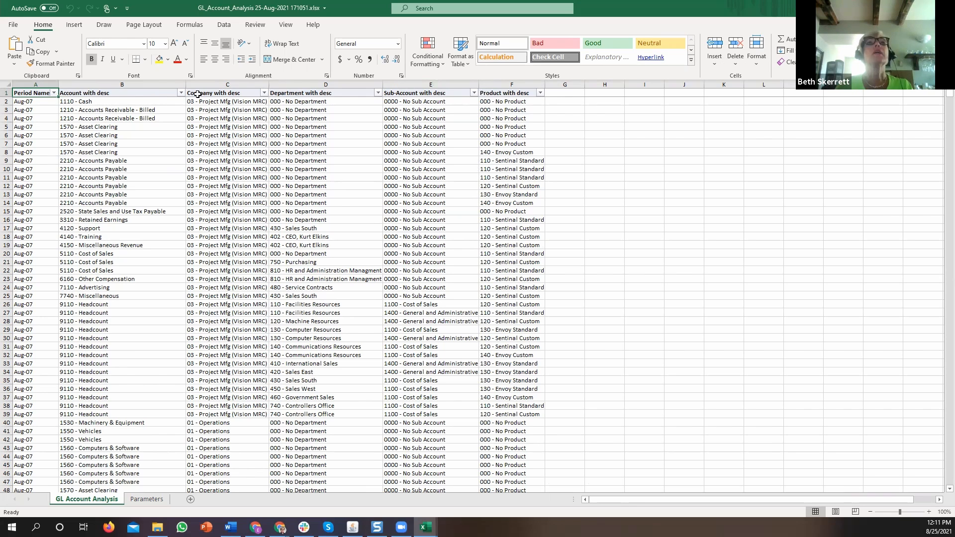
{"action": "left_click_drag", "start_coordinate": [70, 338], "coordinate": [181, 394]}
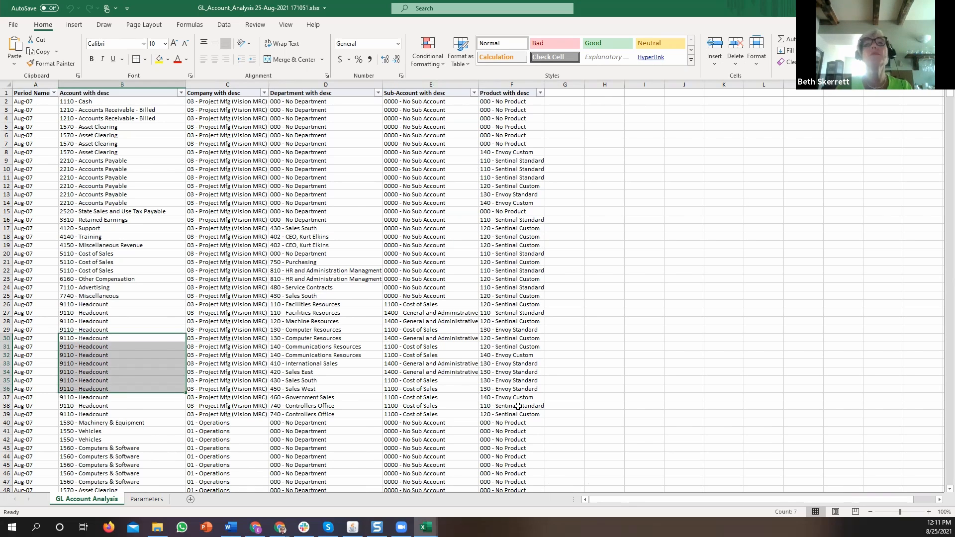
- In the Oracle Applications report template, search the available columns for "amount" and display Accounted Amount directly after Account with desc
{"action": "left_click", "coordinate": [352, 527]}
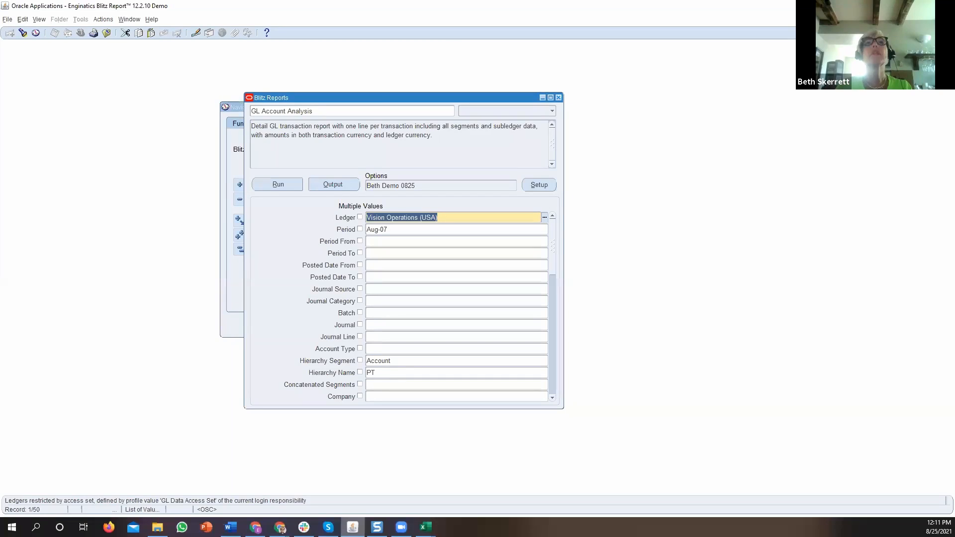
{"action": "left_click", "coordinate": [455, 184]}
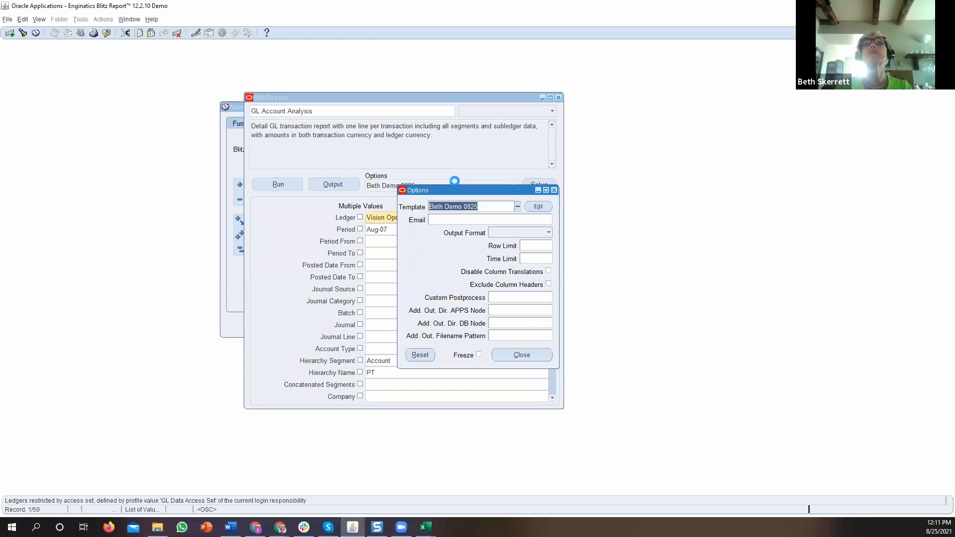
{"action": "left_click", "coordinate": [538, 208]}
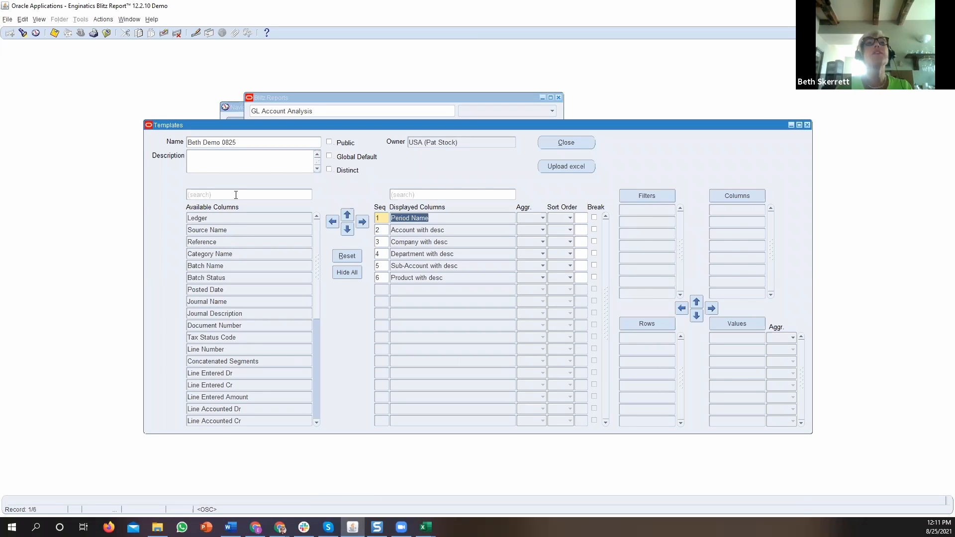
{"action": "left_click", "coordinate": [235, 195]}
{"action": "type", "text": "amount"}
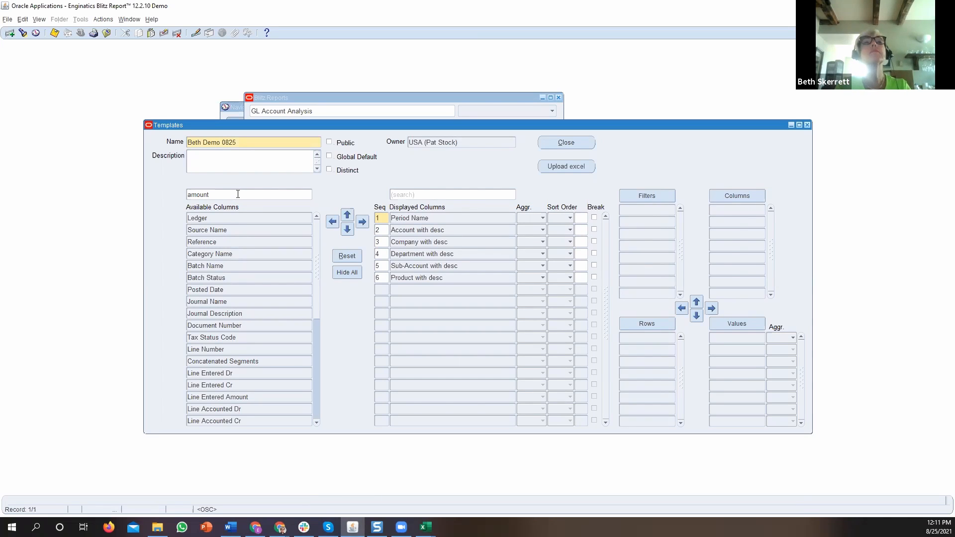
{"action": "key", "text": "Return"}
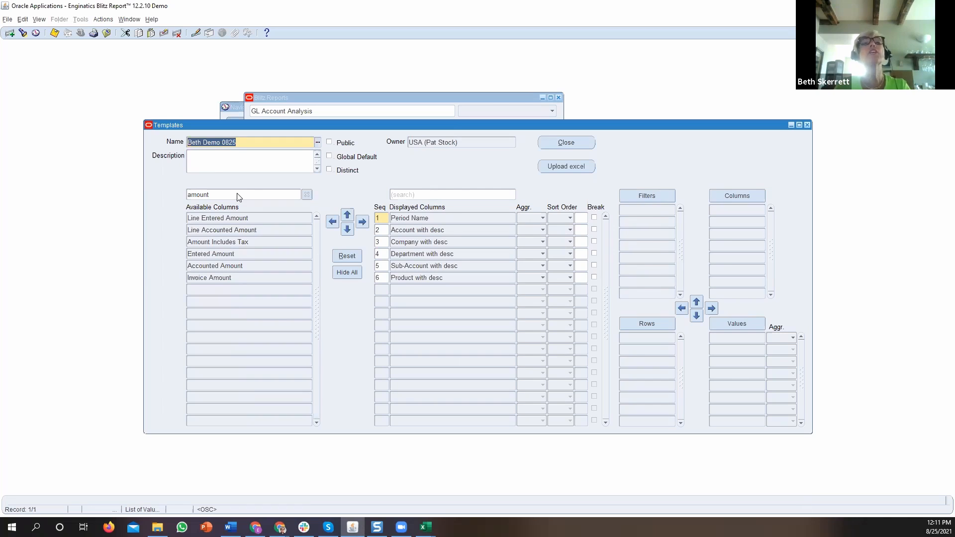
{"action": "left_click", "coordinate": [231, 266]}
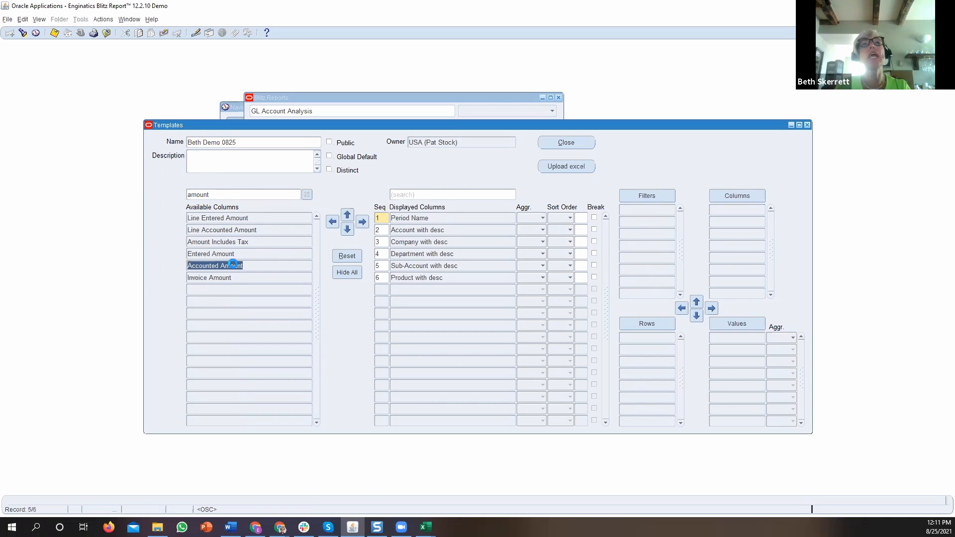
{"action": "left_click", "coordinate": [359, 220]}
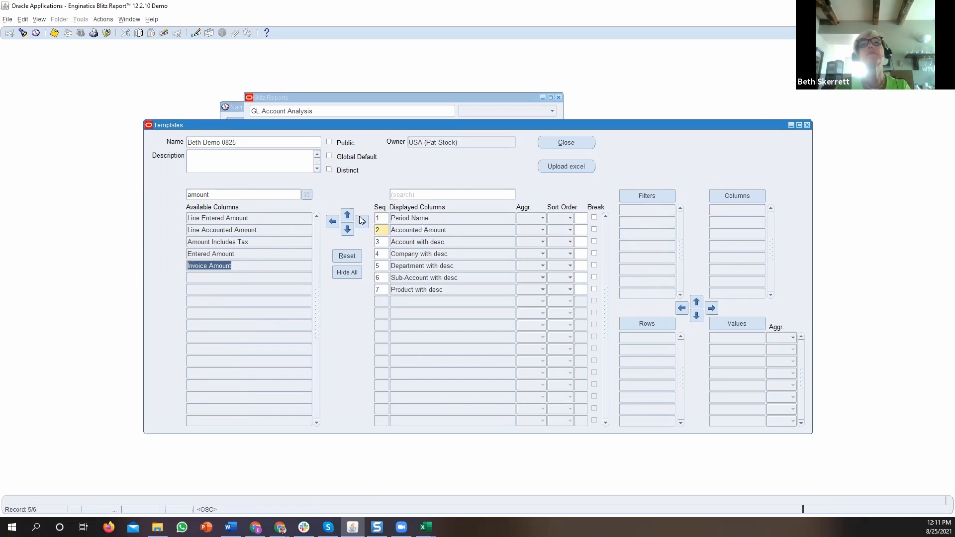
{"action": "left_click", "coordinate": [409, 230]}
{"action": "left_click", "coordinate": [347, 229]}
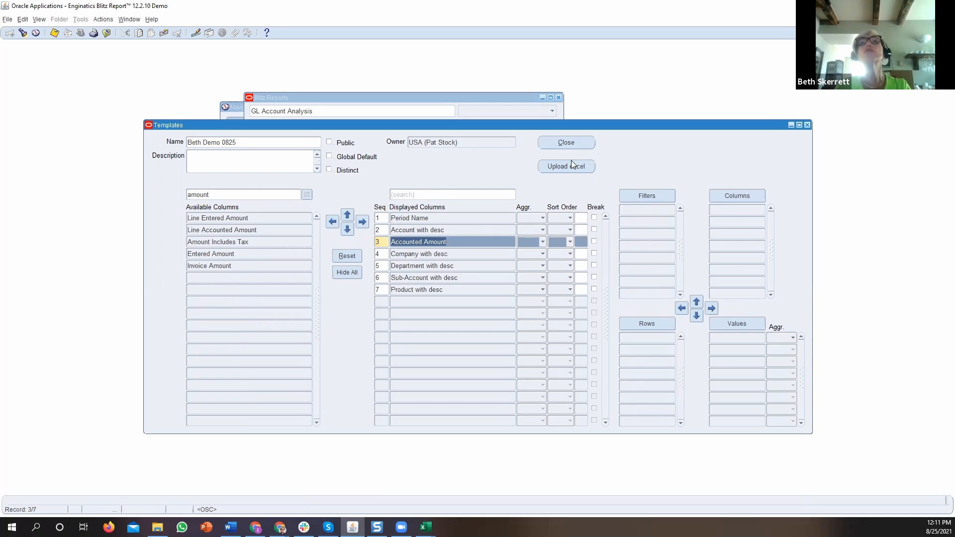
- Close the template editor, run the GL Account Analysis report and select the Accounts Payable cells B10:B13 in the output
{"action": "left_click", "coordinate": [566, 141]}
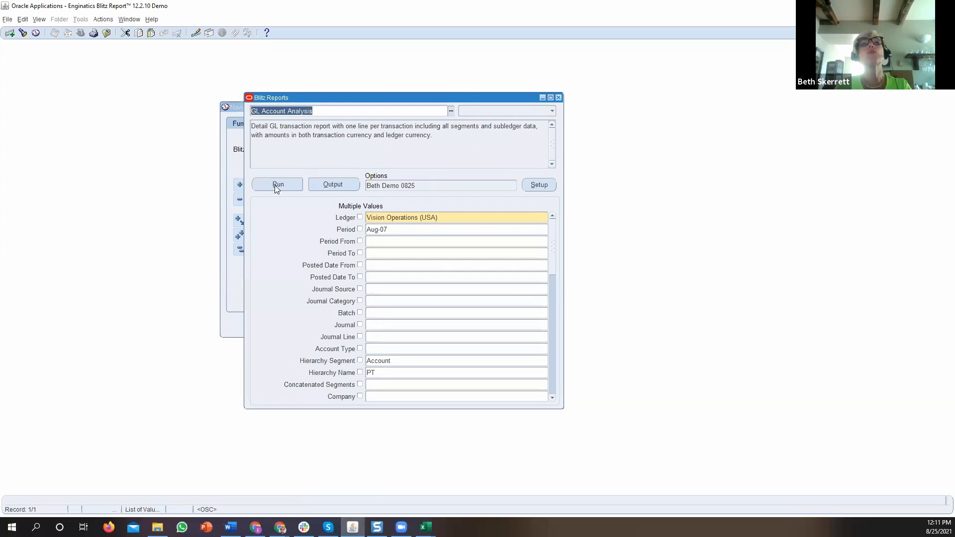
{"action": "left_click", "coordinate": [273, 185]}
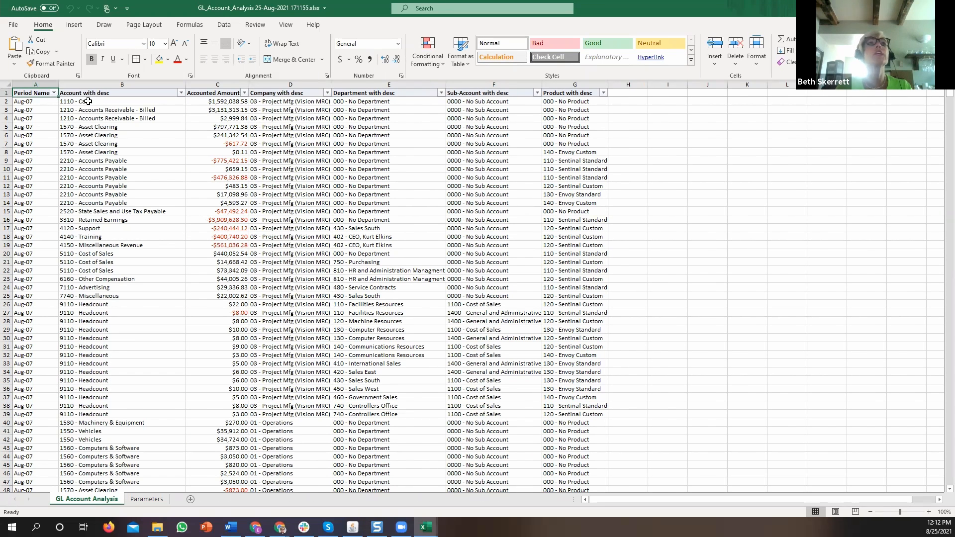
{"action": "left_click_drag", "start_coordinate": [85, 166], "coordinate": [82, 195]}
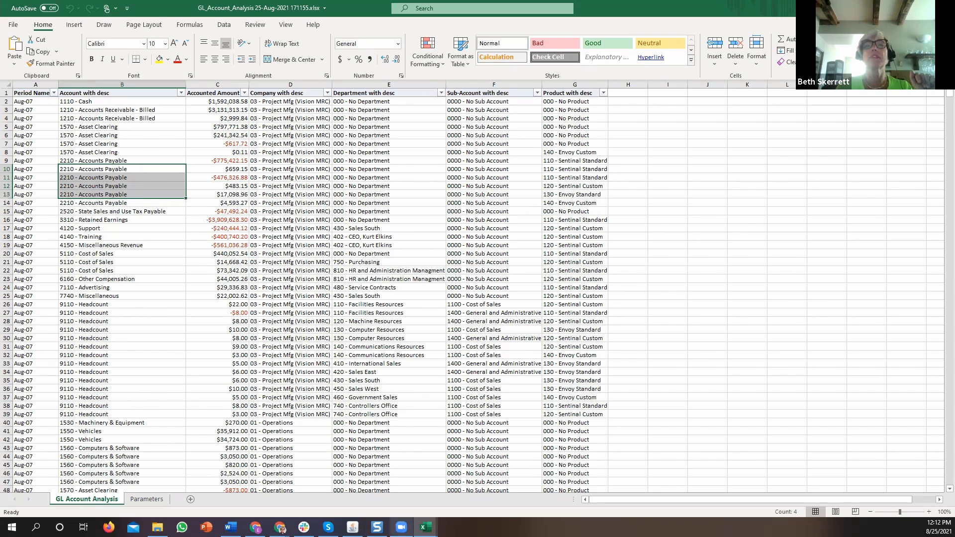
- Reopen the template in Oracle Applications, sort Account with desc ascending and aggregate Accounted Amount by Sum
{"action": "left_click", "coordinate": [352, 527]}
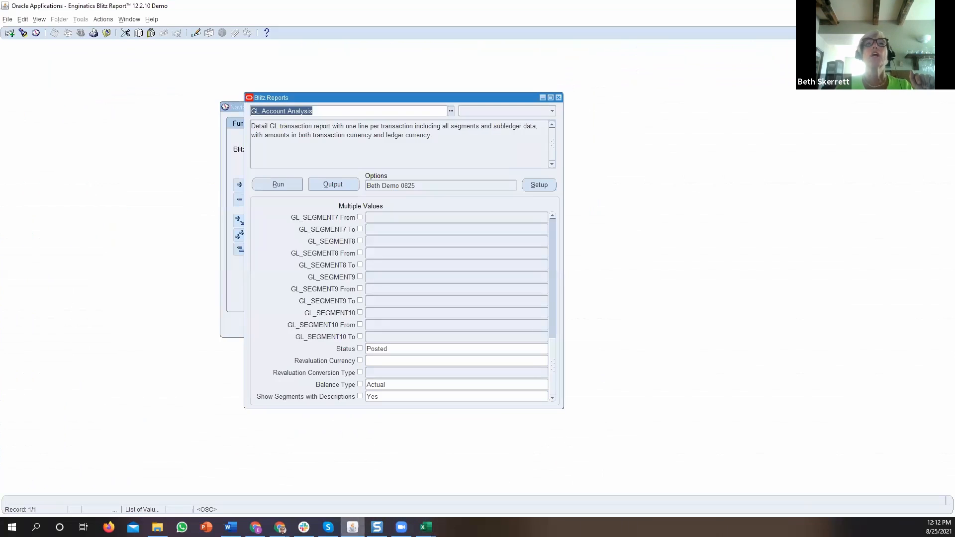
{"action": "left_click", "coordinate": [499, 185]}
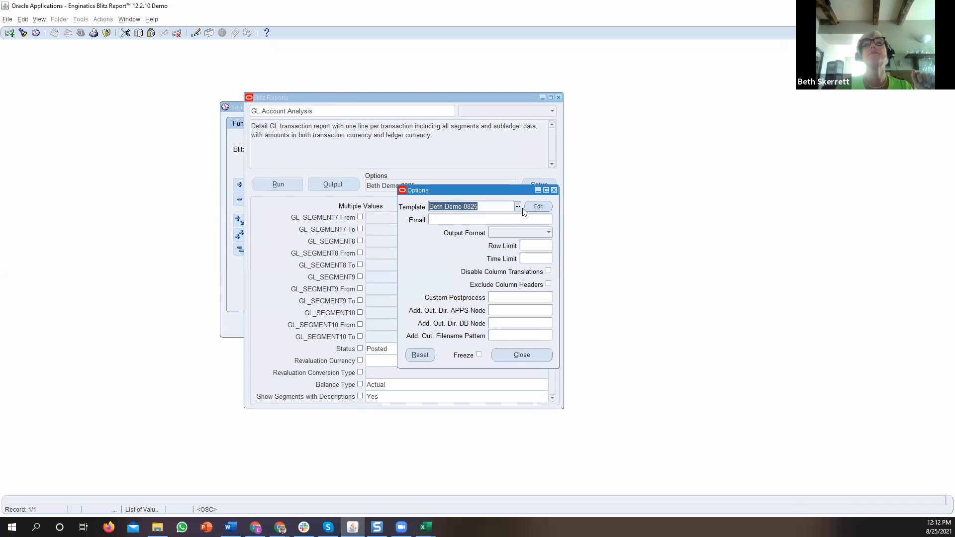
{"action": "left_click", "coordinate": [534, 208]}
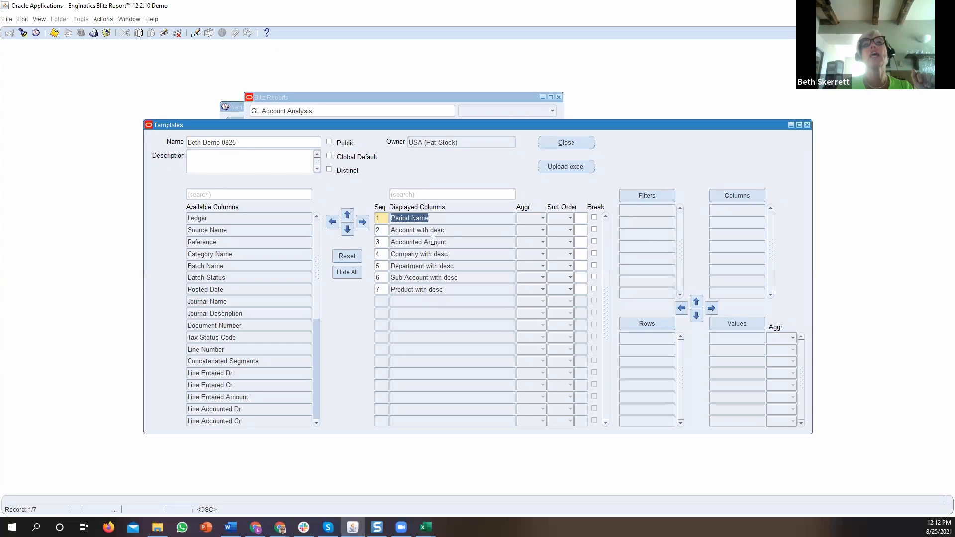
{"action": "left_click", "coordinate": [453, 230]}
{"action": "left_click", "coordinate": [570, 230]}
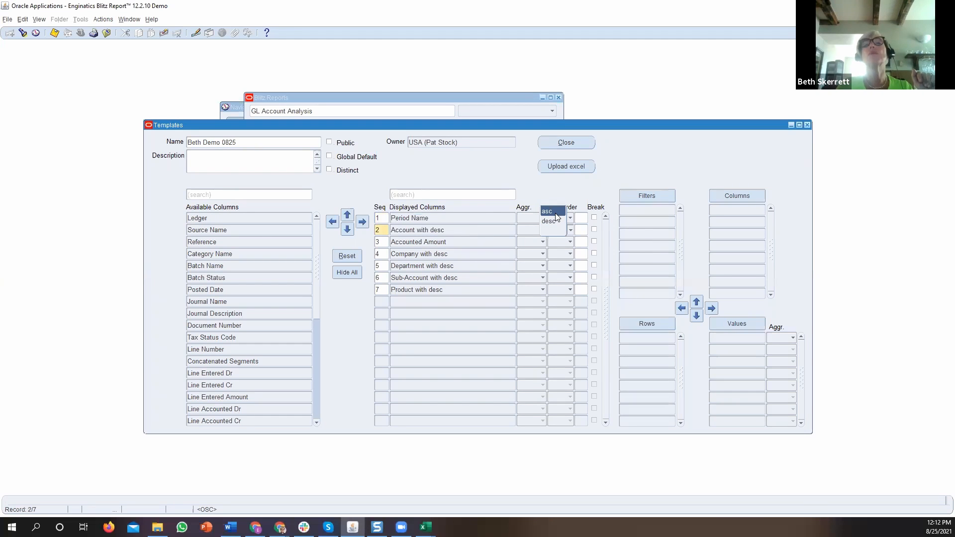
{"action": "left_click", "coordinate": [556, 211]}
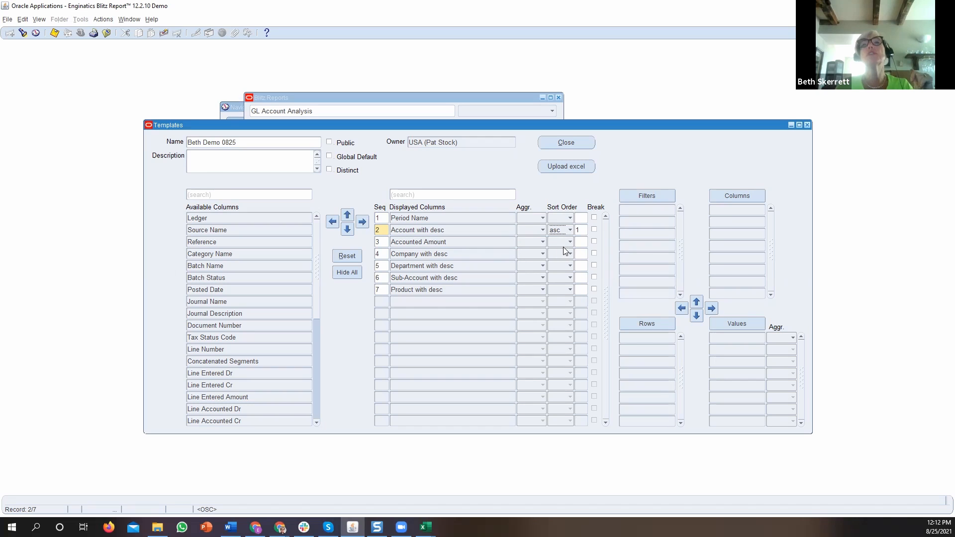
{"action": "left_click", "coordinate": [541, 242]}
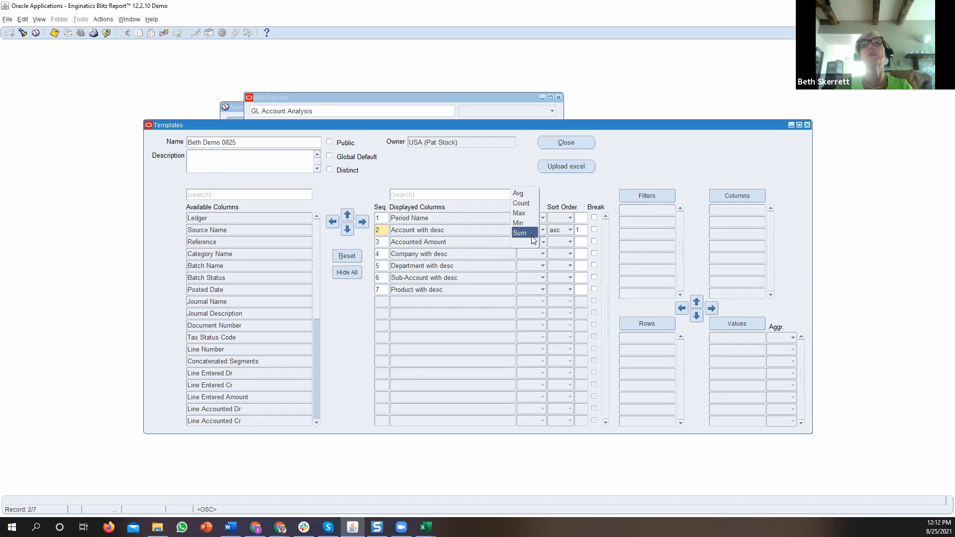
{"action": "left_click", "coordinate": [520, 233]}
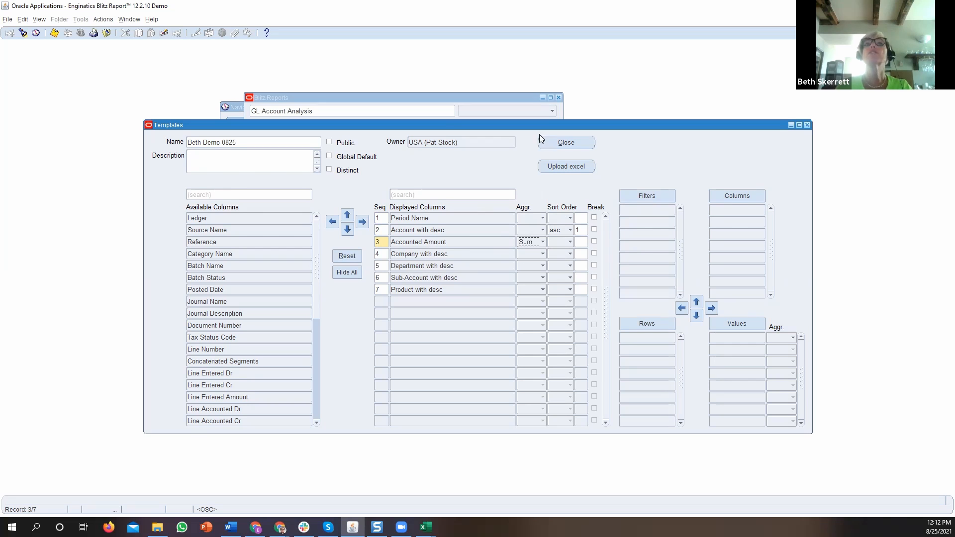
- Move the template editor clear of the report form, run the report and check the Cash rows' company and amount cells in the output
{"action": "left_click_drag", "start_coordinate": [519, 129], "coordinate": [508, 214]}
{"action": "left_click", "coordinate": [278, 184]}
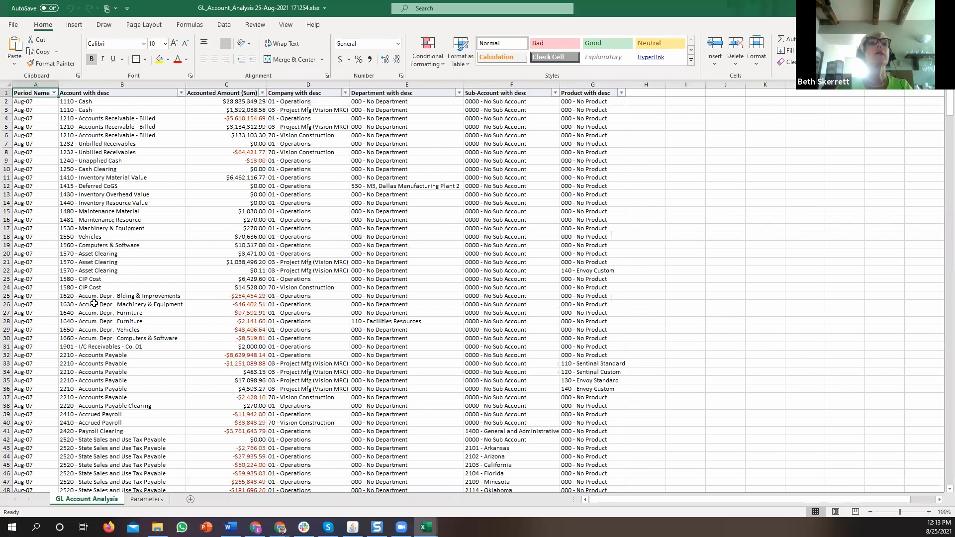
{"action": "left_click", "coordinate": [307, 109]}
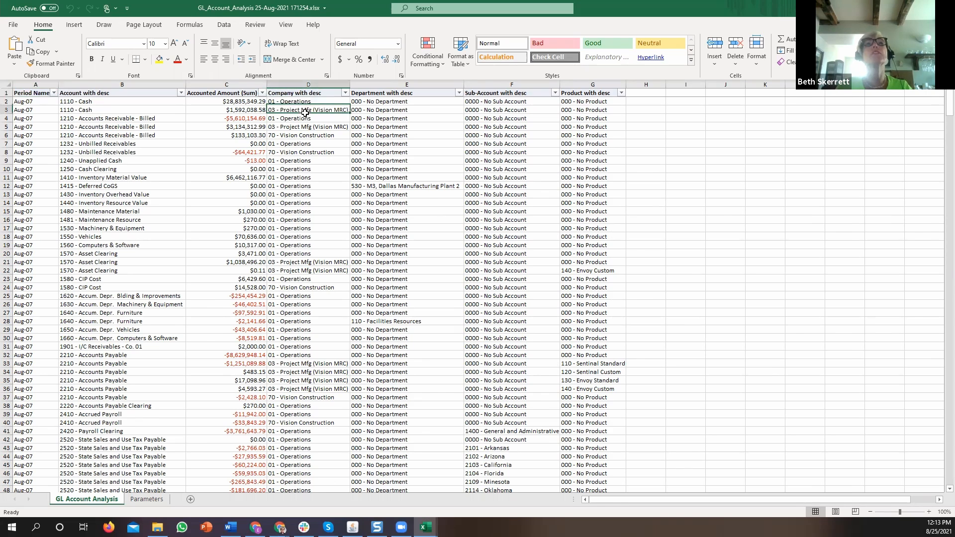
{"action": "left_click", "coordinate": [238, 104]}
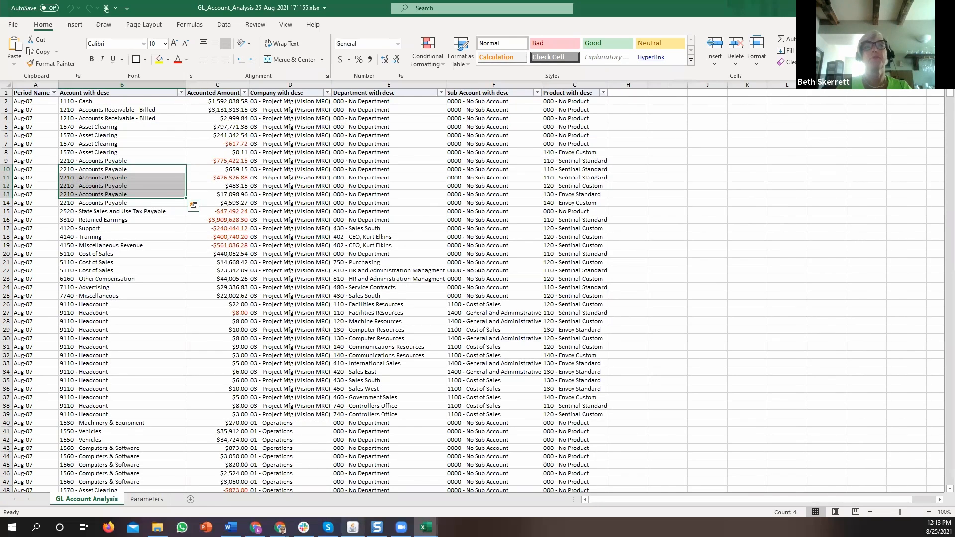
- Back in the Oracle Applications template, remove Company, Department, Sub-Account and Product with desc from the displayed columns
{"action": "left_click", "coordinate": [352, 527]}
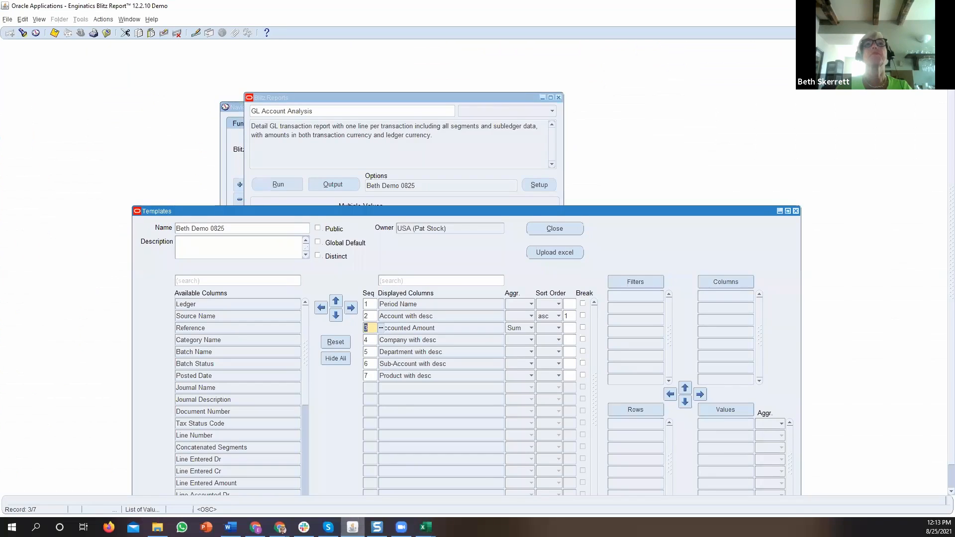
{"action": "left_click", "coordinate": [425, 340]}
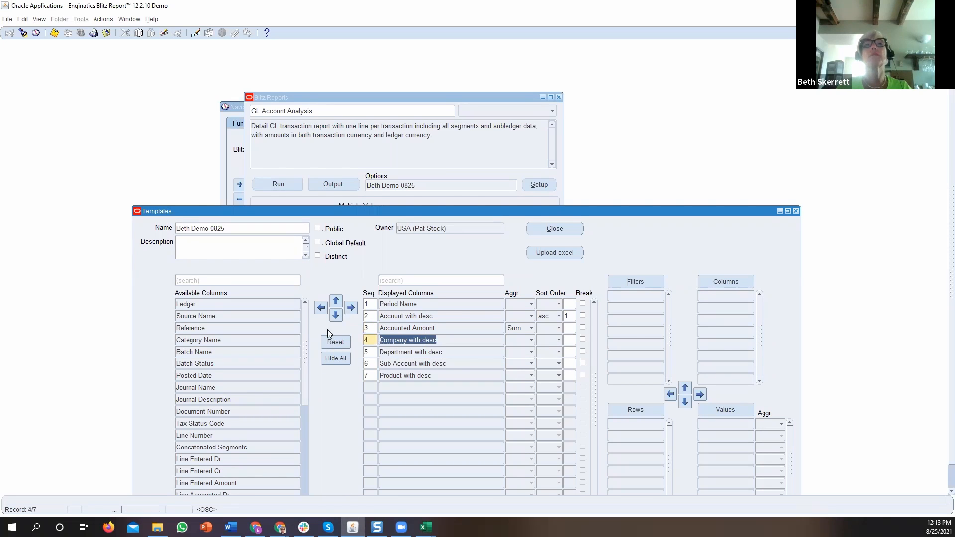
{"action": "left_click", "coordinate": [322, 308]}
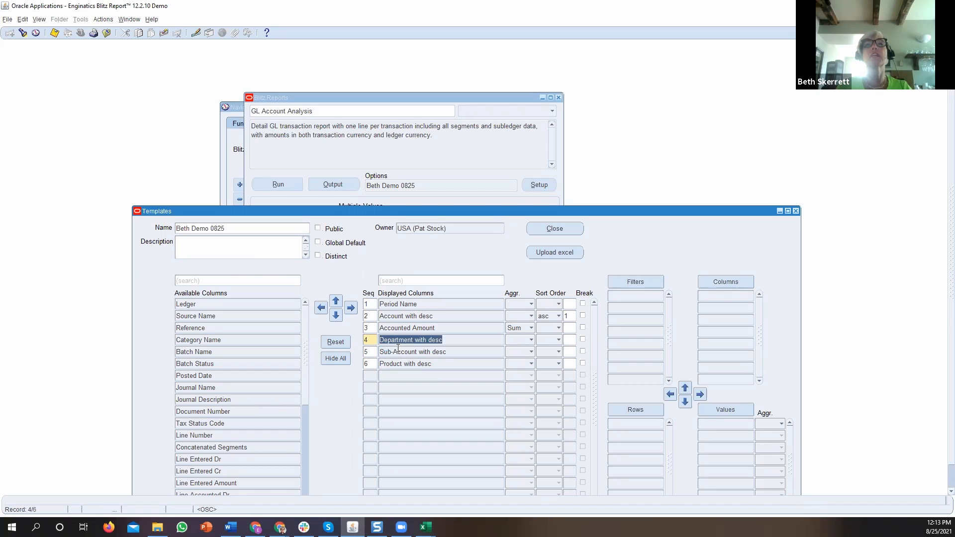
{"action": "left_click", "coordinate": [320, 308]}
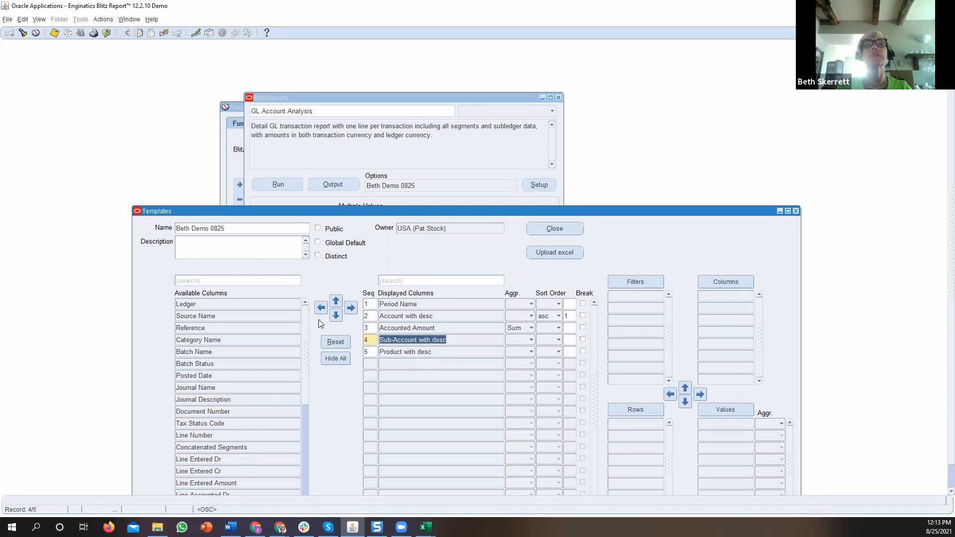
{"action": "left_click", "coordinate": [322, 307]}
{"action": "left_click", "coordinate": [322, 308]}
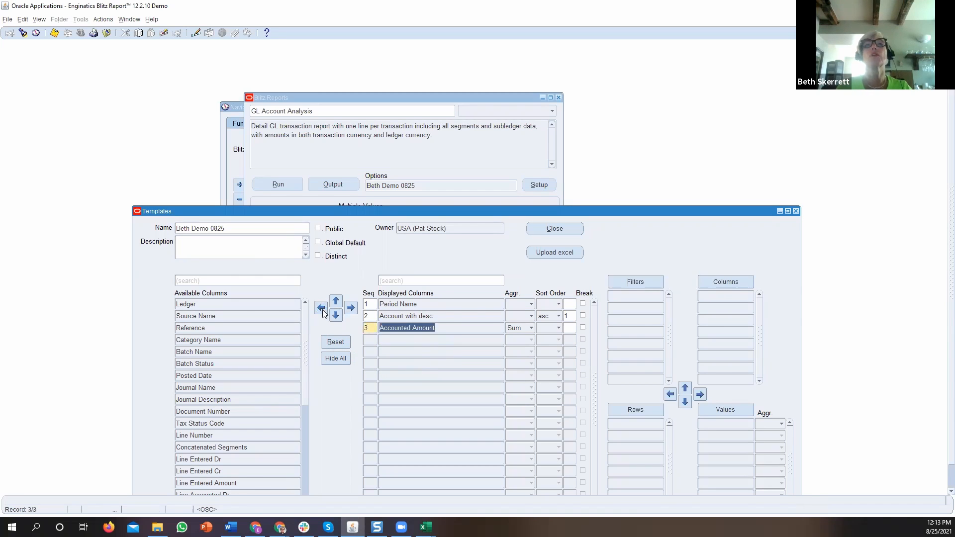
- Run the report with the reduced columns, review the summed amounts per account and select cells C18:C23
{"action": "left_click", "coordinate": [279, 193]}
{"action": "left_click", "coordinate": [274, 182]}
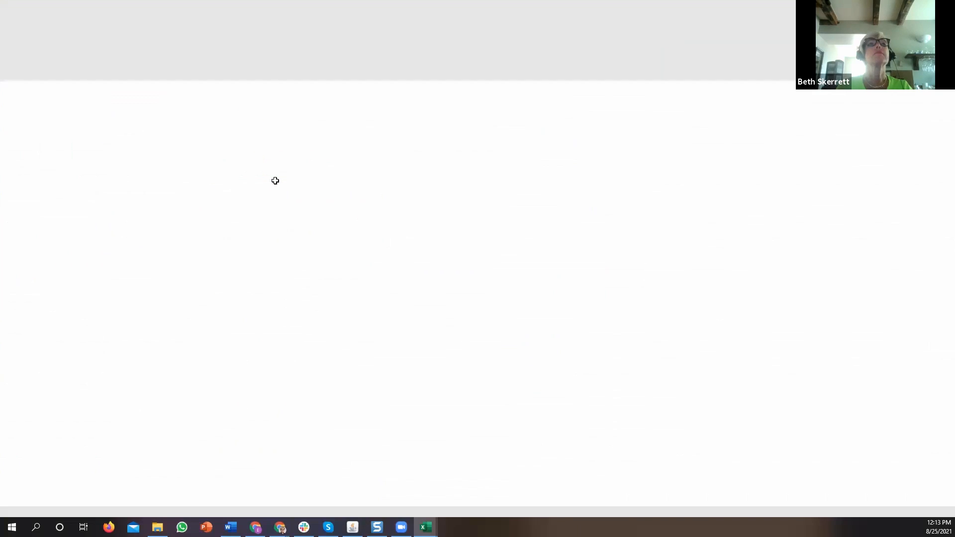
{"action": "scroll", "coordinate": [119, 229], "scroll_direction": "down", "scroll_amount": 7}
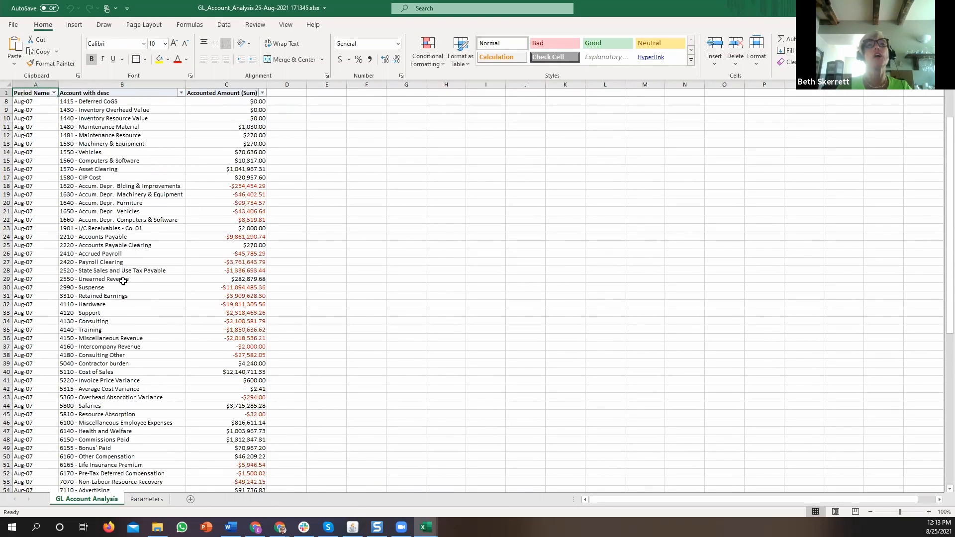
{"action": "scroll", "coordinate": [124, 287], "scroll_direction": "down", "scroll_amount": 12}
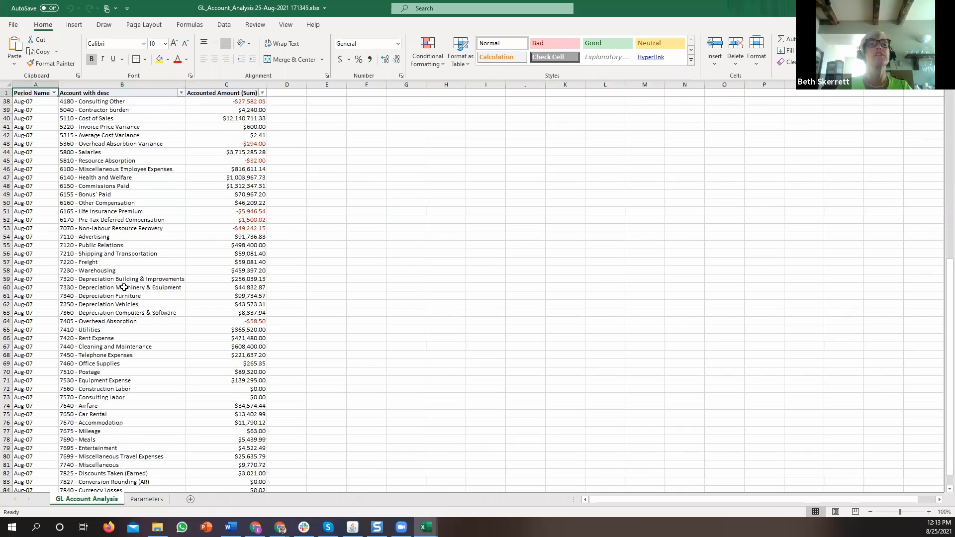
{"action": "scroll", "coordinate": [124, 287], "scroll_direction": "up", "scroll_amount": 15}
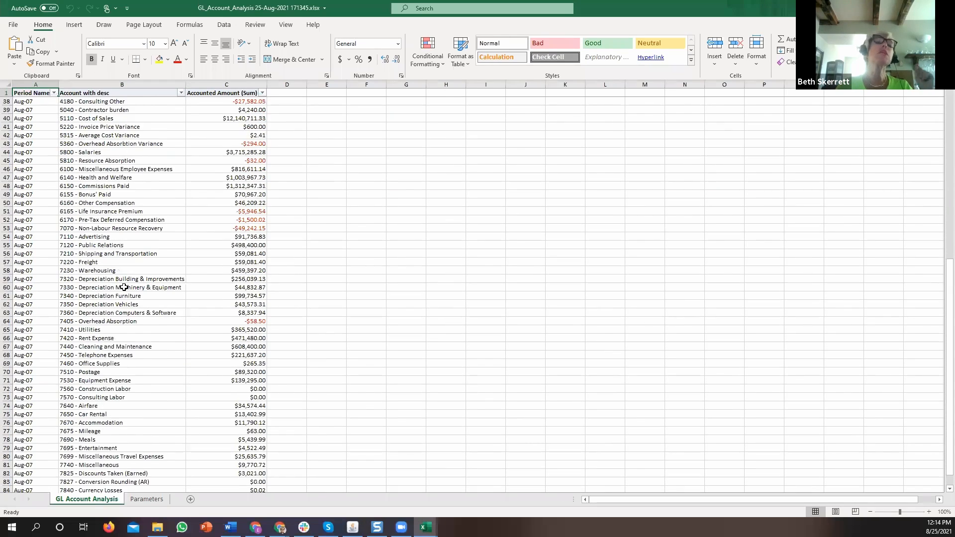
{"action": "scroll", "coordinate": [124, 287], "scroll_direction": "up", "scroll_amount": 2}
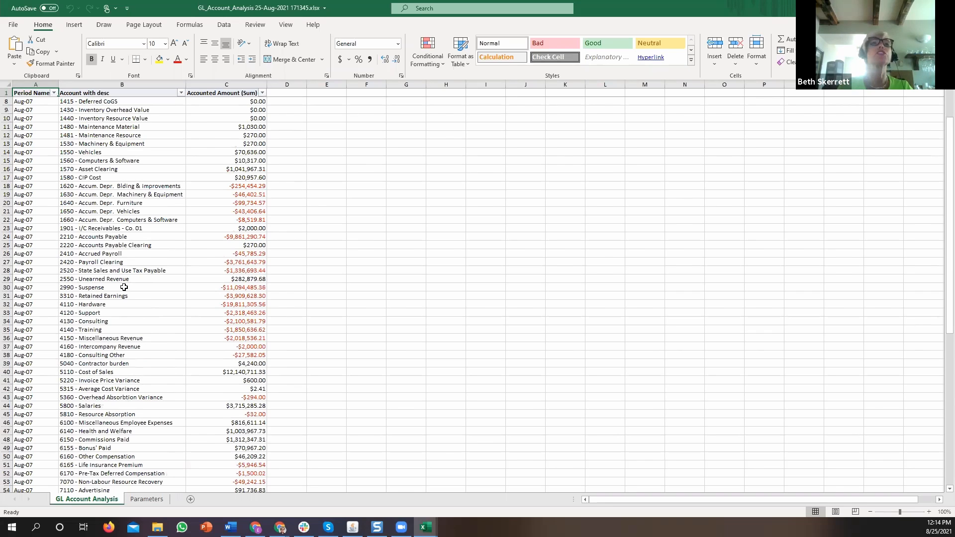
{"action": "left_click_drag", "start_coordinate": [213, 187], "coordinate": [205, 228]}
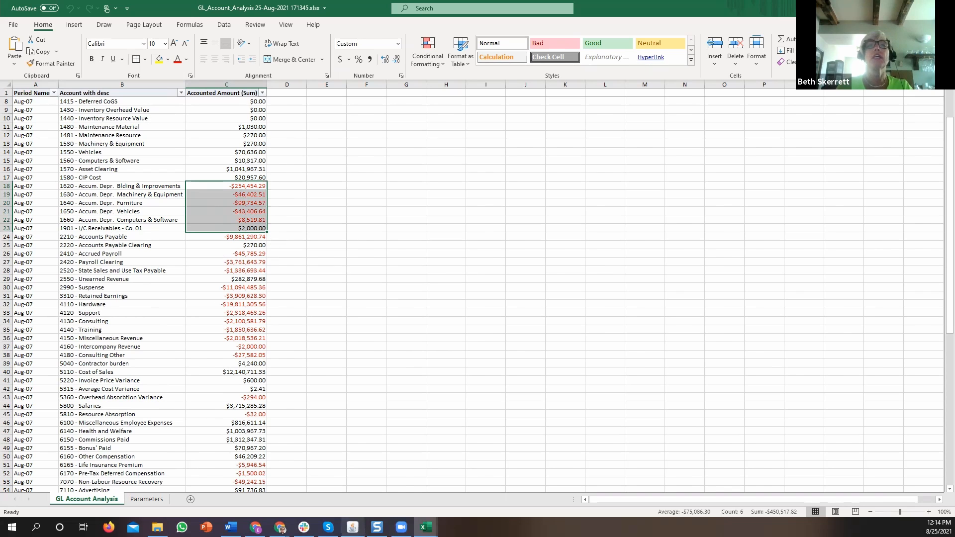
- Back in Oracle Applications, close the template editor, allow multiple values for Period and set it to Aug-07;Aug-08
{"action": "left_click", "coordinate": [362, 515]}
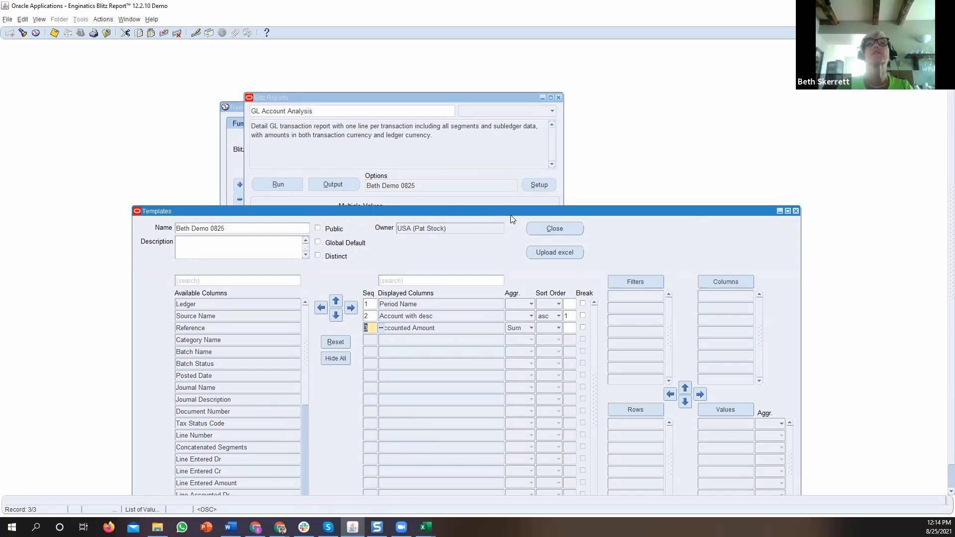
{"action": "left_click", "coordinate": [554, 232]}
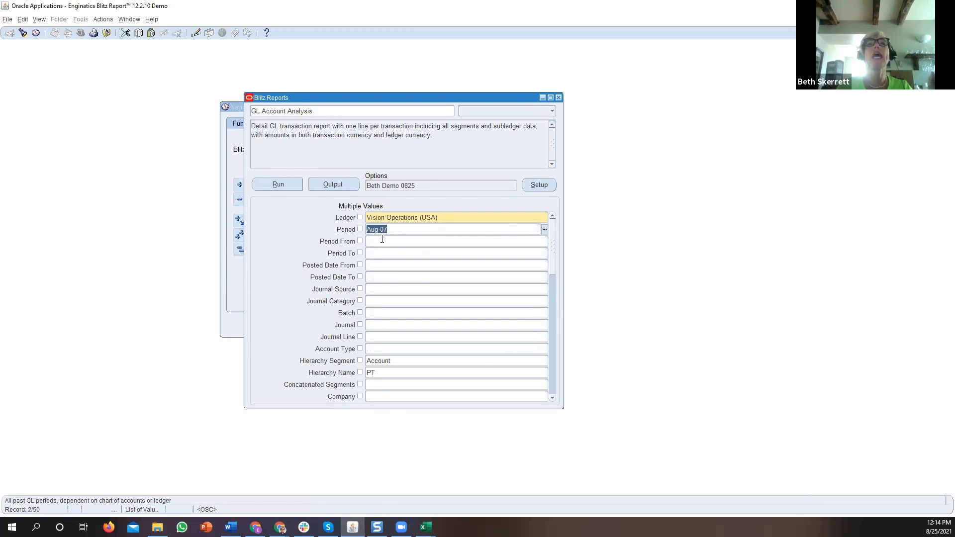
{"action": "left_click", "coordinate": [360, 229]}
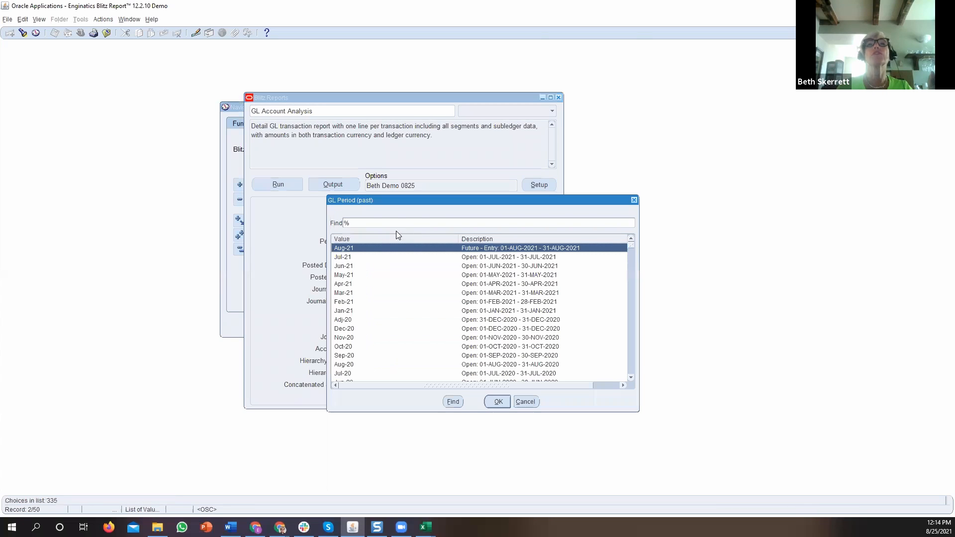
{"action": "double_click", "coordinate": [361, 250]}
{"action": "left_click", "coordinate": [421, 230]}
{"action": "left_click", "coordinate": [425, 230]}
{"action": "key", "text": "BackSpace"}
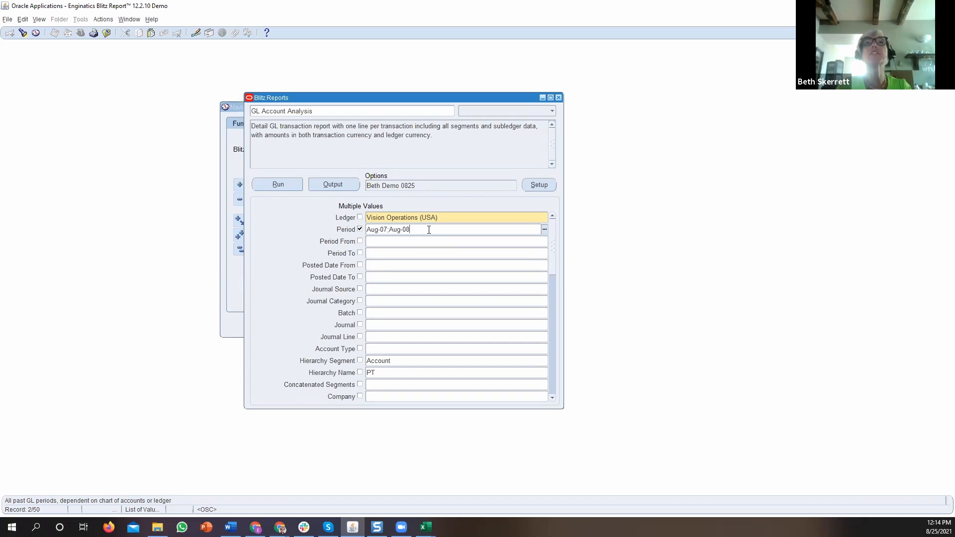
- Run the report for both periods and check the two Cash account rows in the output
{"action": "left_click", "coordinate": [278, 188]}
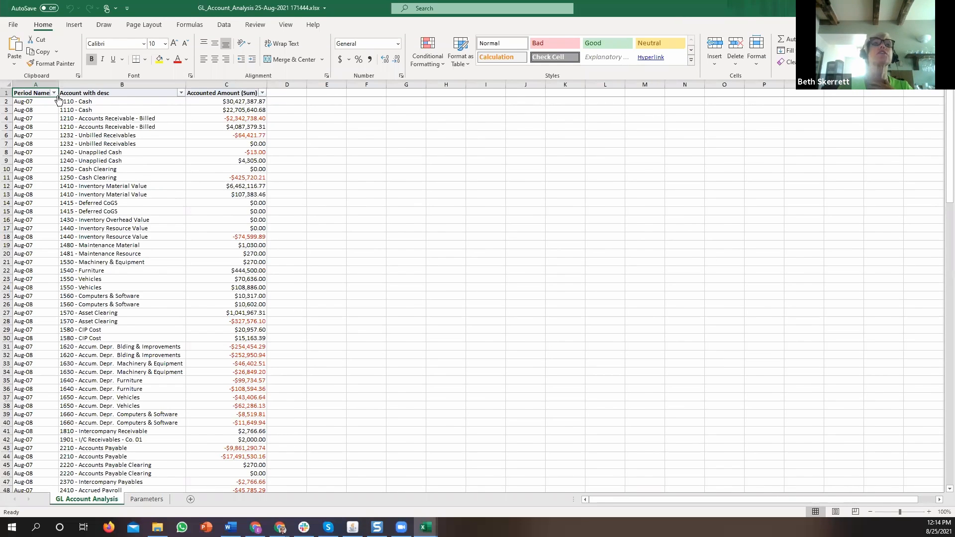
{"action": "left_click", "coordinate": [86, 102]}
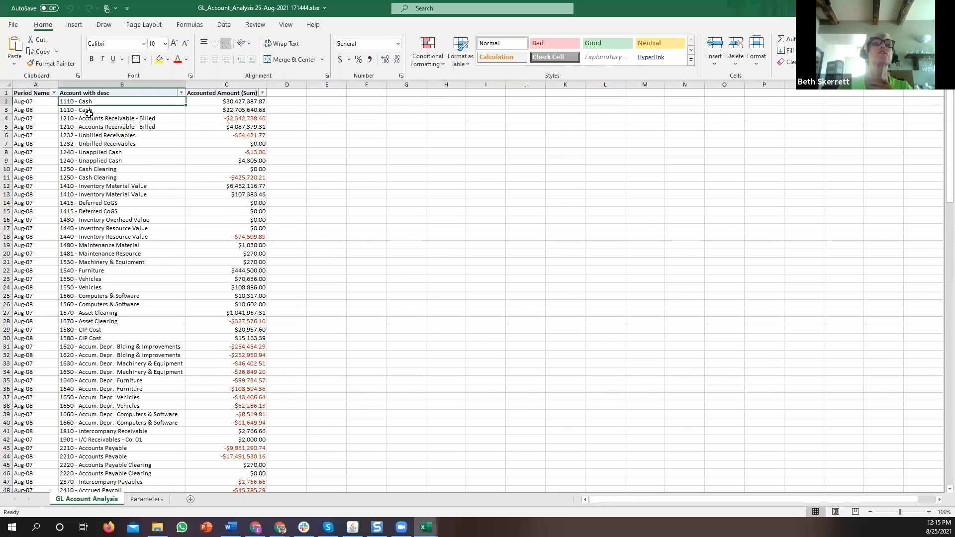
{"action": "left_click", "coordinate": [92, 110]}
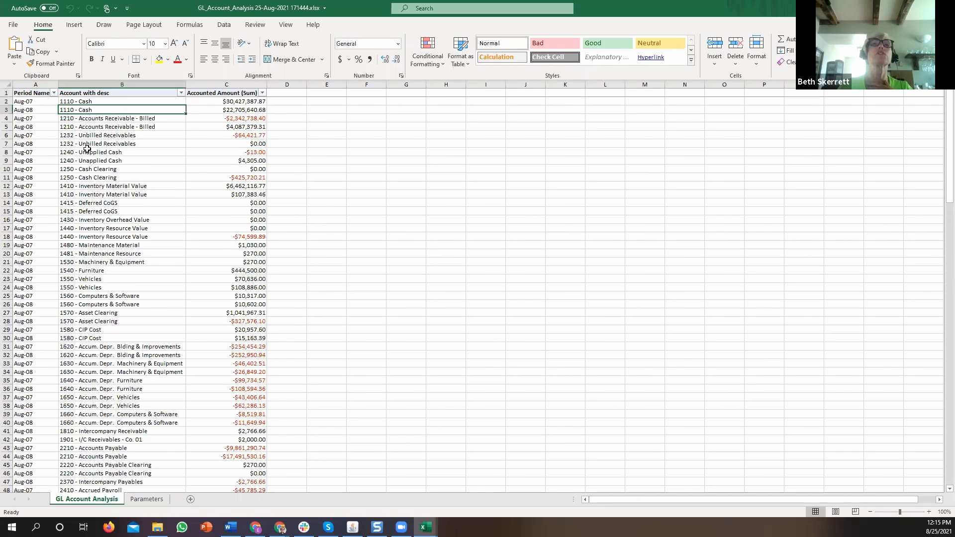
- Filter the Period Name column to Aug-08 only and restore Aug-07 to the filter
{"action": "left_click", "coordinate": [54, 94]}
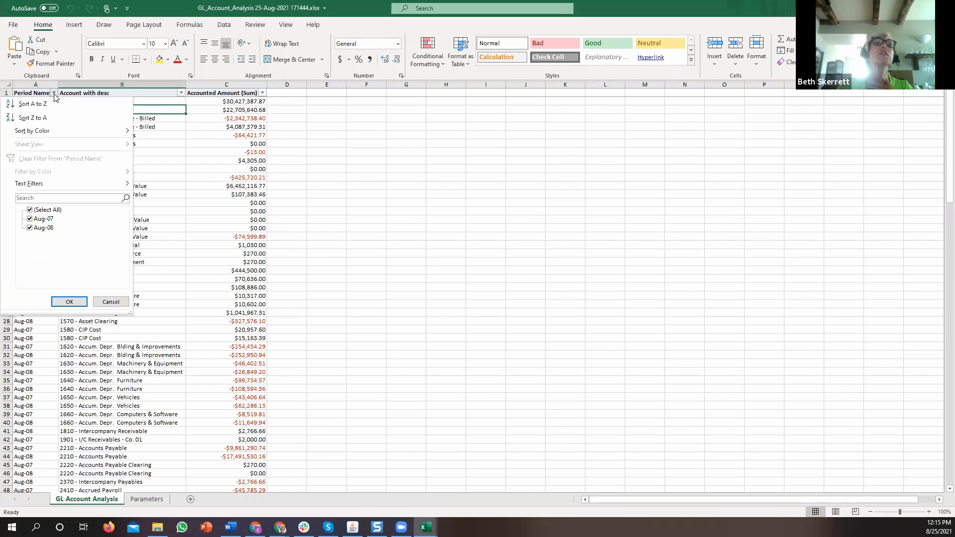
{"action": "left_click", "coordinate": [30, 219]}
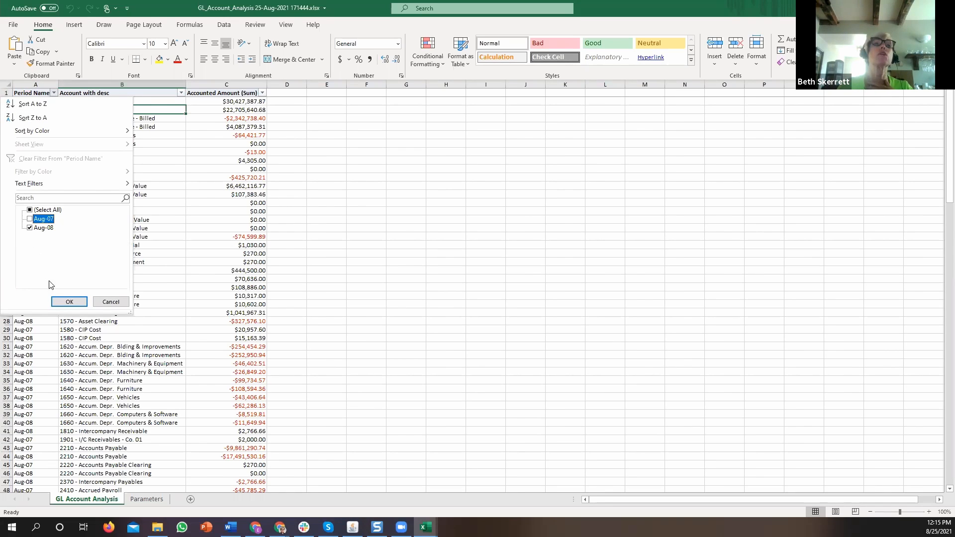
{"action": "left_click", "coordinate": [69, 302]}
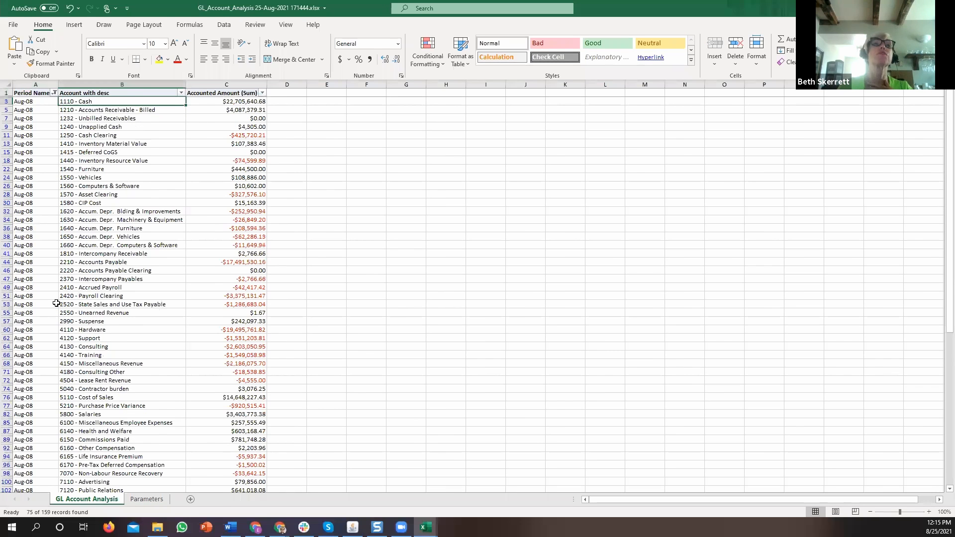
{"action": "left_click", "coordinate": [53, 93]}
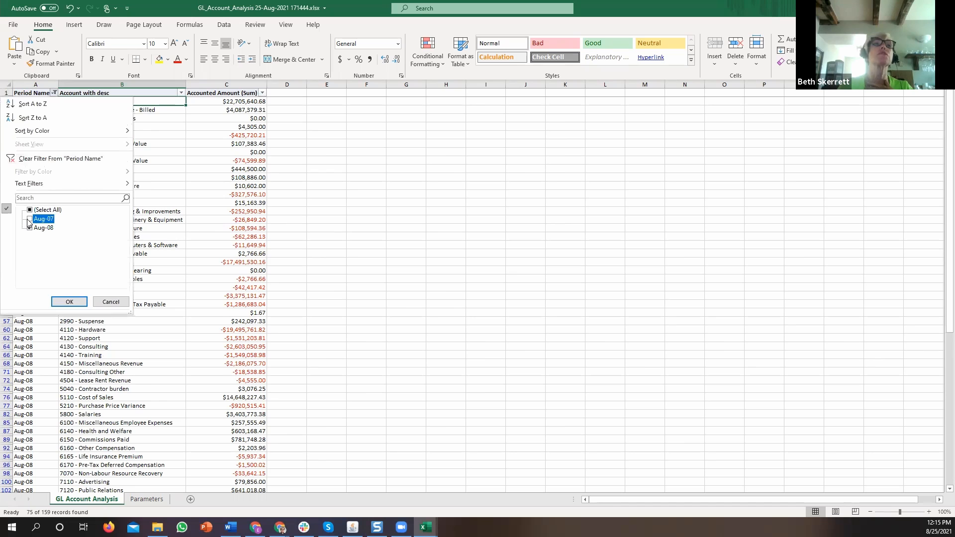
{"action": "left_click", "coordinate": [58, 303]}
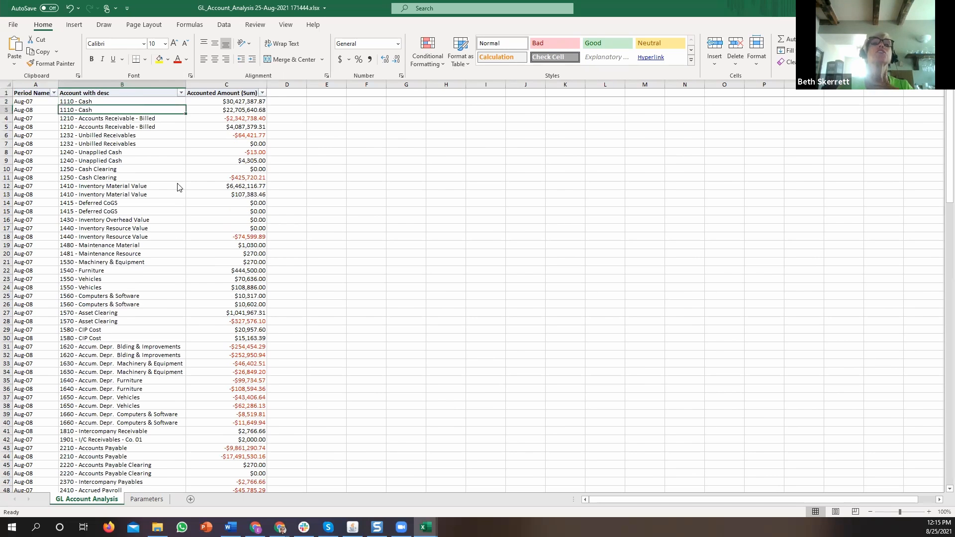
- Inspect the Accounted Amount cells C2 and C3 to compare Cash between Aug-07 and Aug-08
{"action": "left_click", "coordinate": [239, 110]}
{"action": "double_click", "coordinate": [238, 111]}
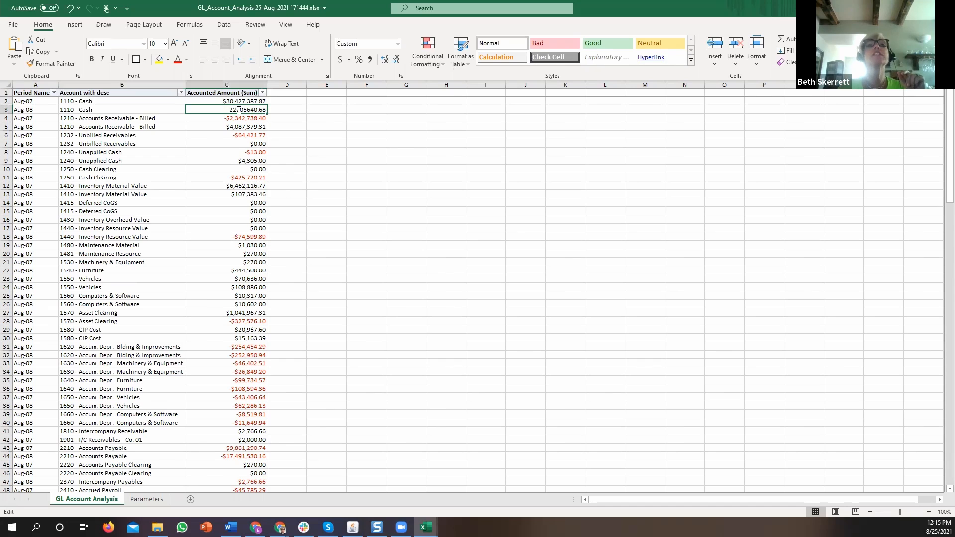
{"action": "double_click", "coordinate": [233, 101]}
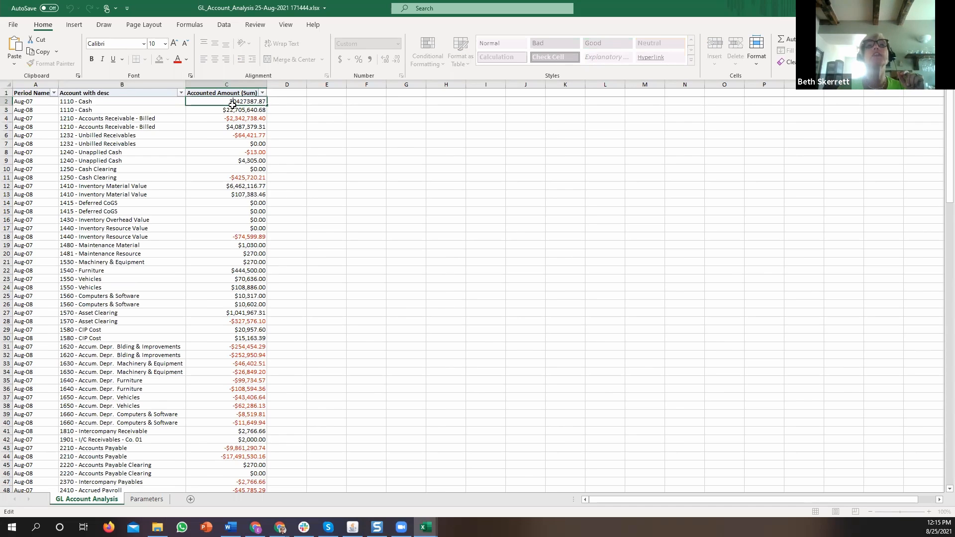
{"action": "double_click", "coordinate": [232, 111]}
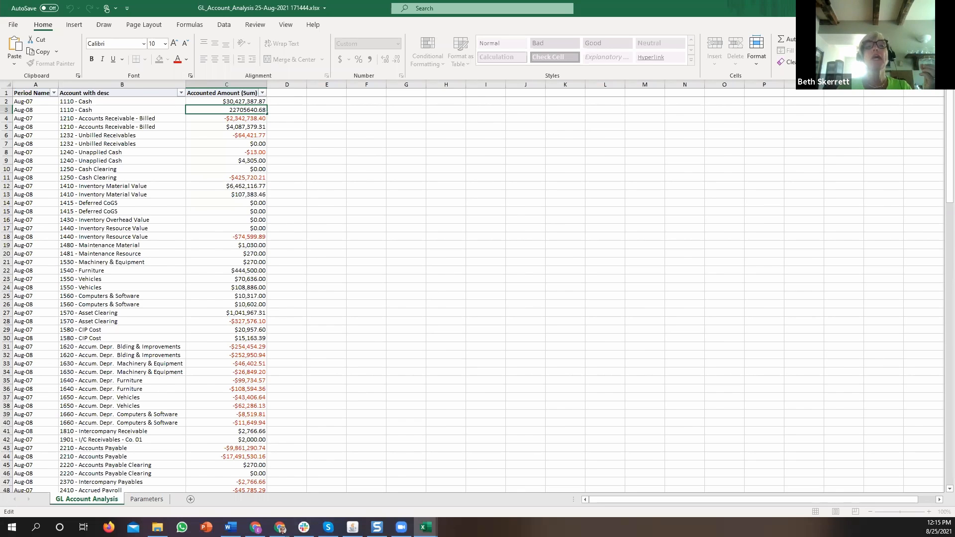
- Reopen the 0825 demo template in Oracle Applications and clear the Accounted Amount aggregation and the Account with desc sort order
{"action": "left_click", "coordinate": [352, 527]}
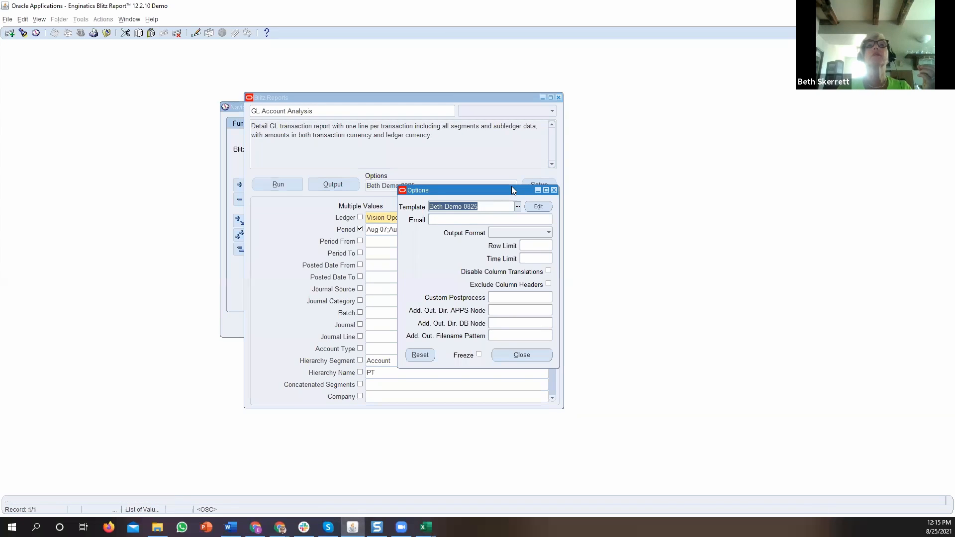
{"action": "left_click", "coordinate": [517, 206]}
{"action": "double_click", "coordinate": [467, 310]}
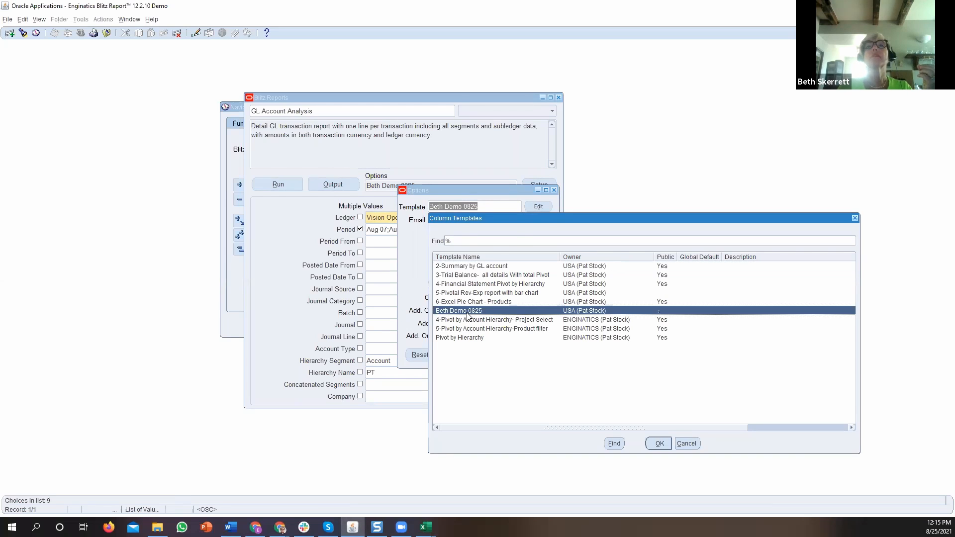
{"action": "left_click", "coordinate": [541, 208]}
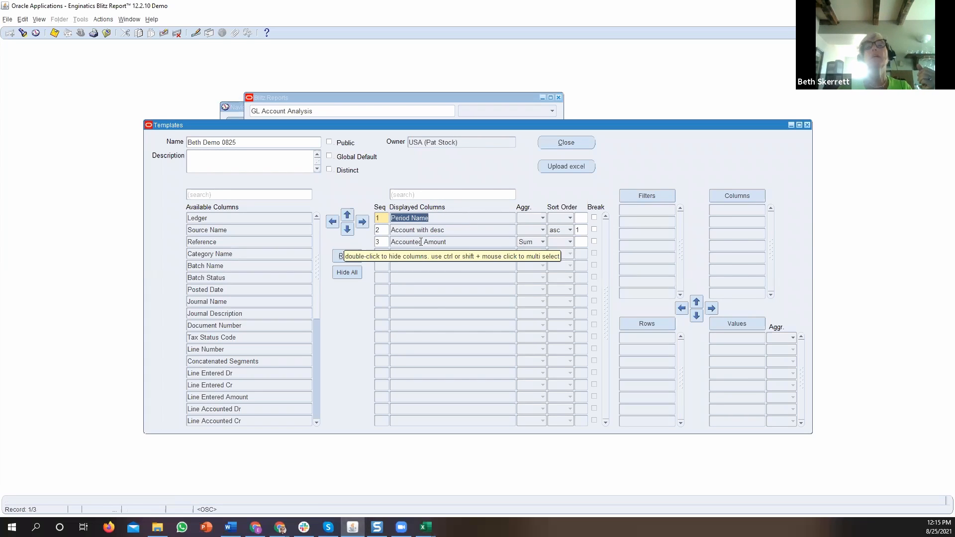
{"action": "left_click", "coordinate": [542, 242]}
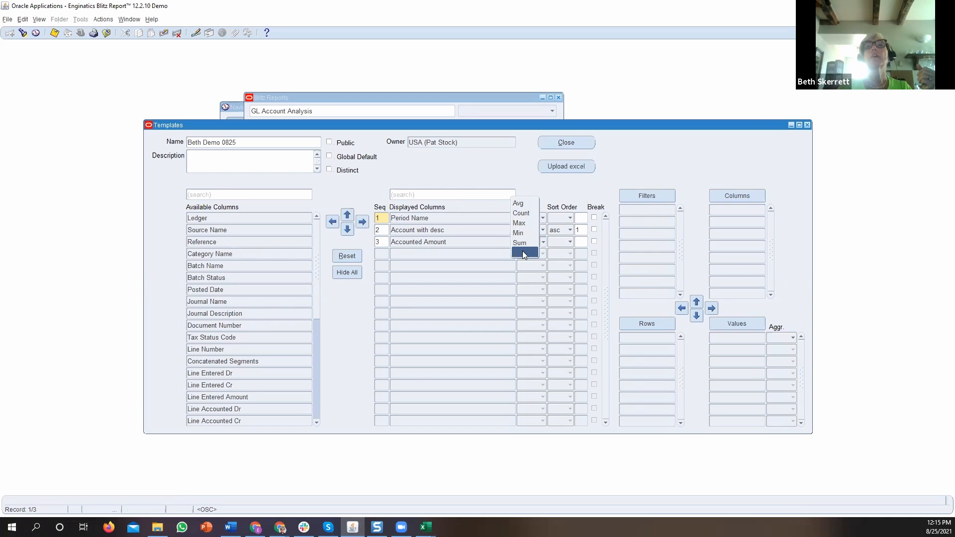
{"action": "left_click", "coordinate": [522, 251]}
{"action": "left_click", "coordinate": [570, 230]}
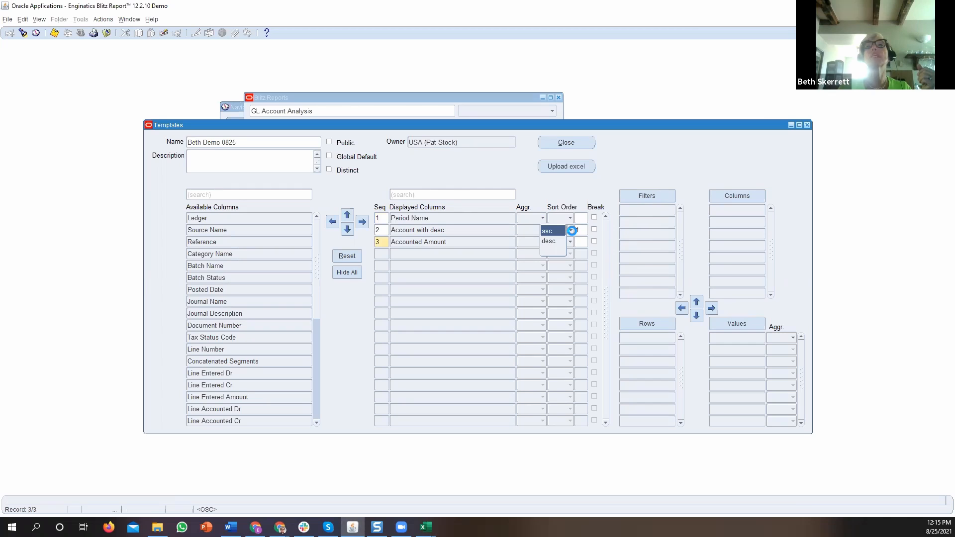
{"action": "left_click", "coordinate": [563, 256]}
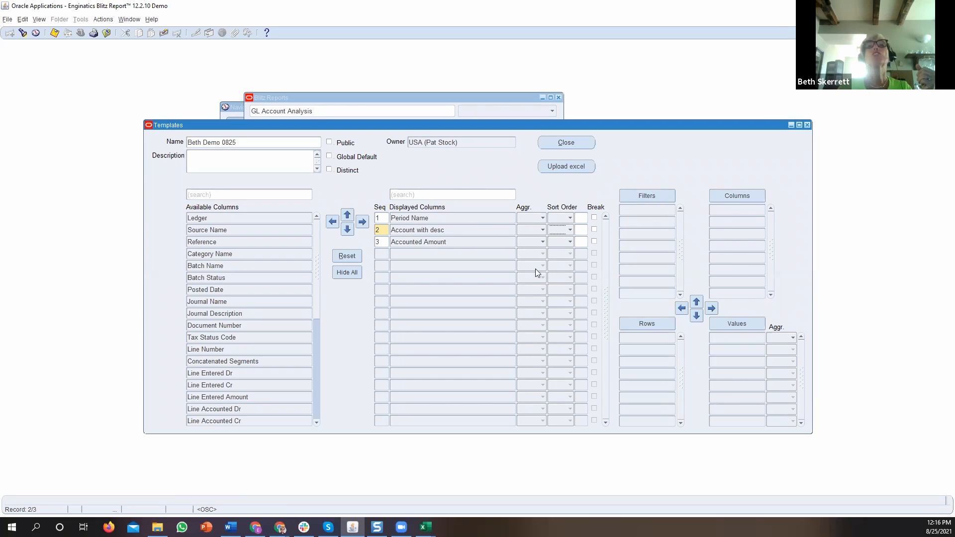
- Set up the template's pivot with Period Name as columns, Account with desc as rows and Accounted Amount as values
{"action": "left_click", "coordinate": [443, 218]}
{"action": "left_click", "coordinate": [729, 195]}
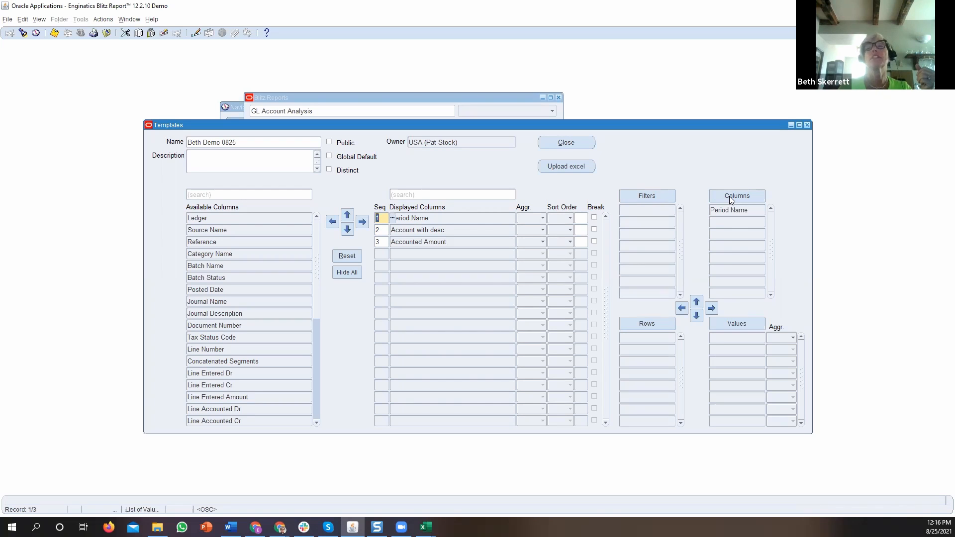
{"action": "left_click", "coordinate": [455, 230]}
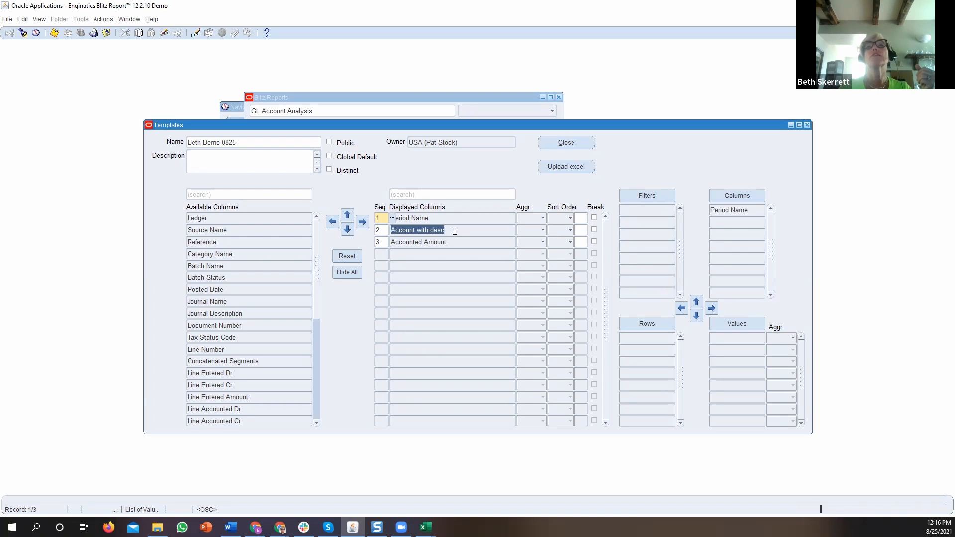
{"action": "left_click", "coordinate": [637, 324]}
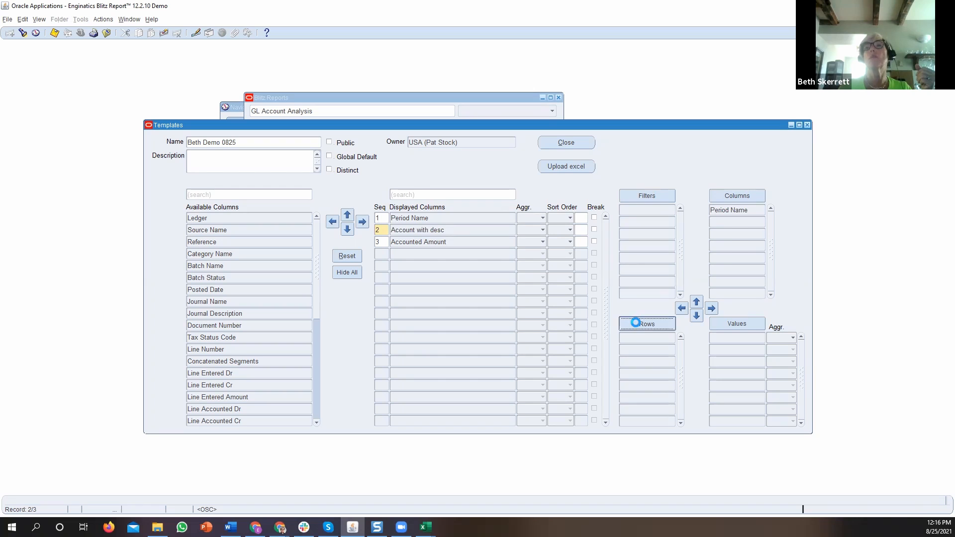
{"action": "left_click", "coordinate": [437, 243]}
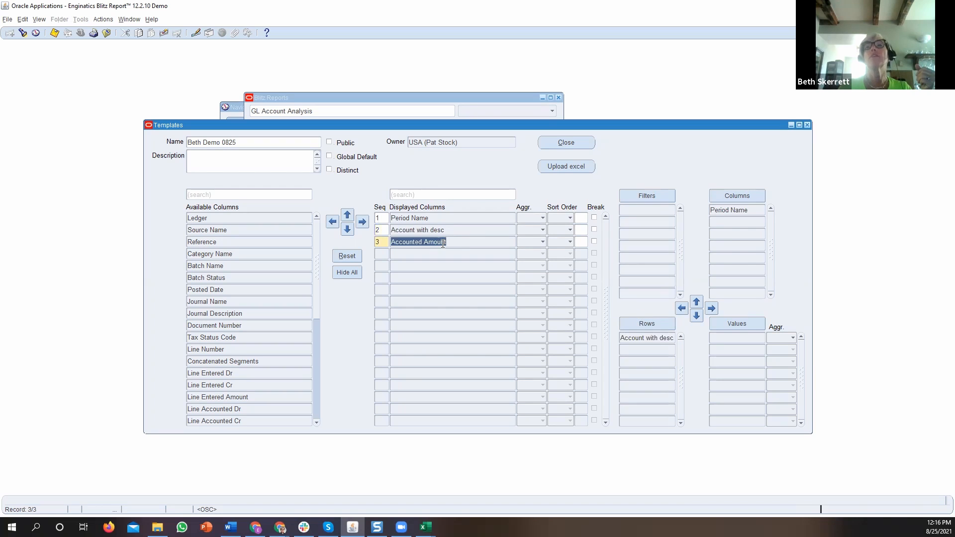
{"action": "left_click", "coordinate": [736, 325]}
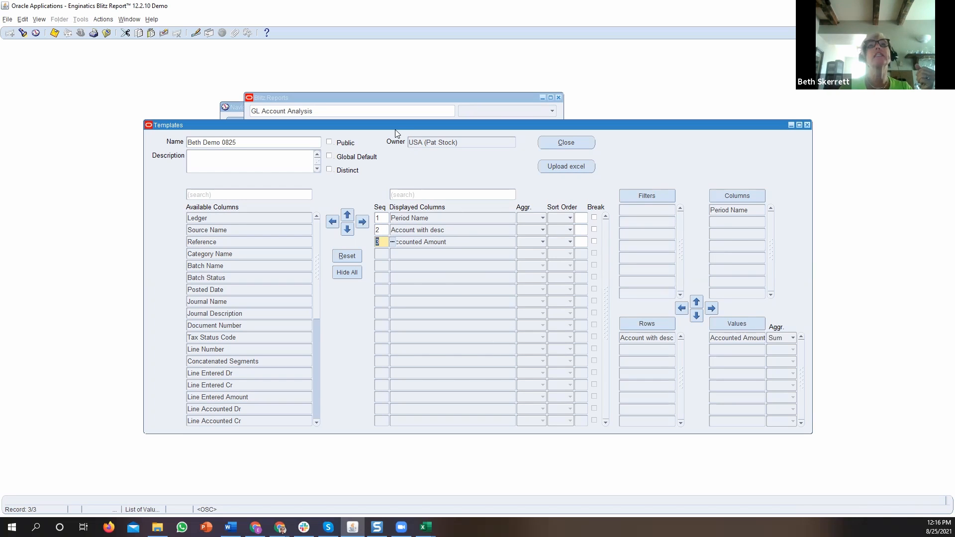
- Move the template editor clear of the report form, run the report and review the pivot of amounts by account and period
{"action": "left_click_drag", "start_coordinate": [390, 125], "coordinate": [398, 248]}
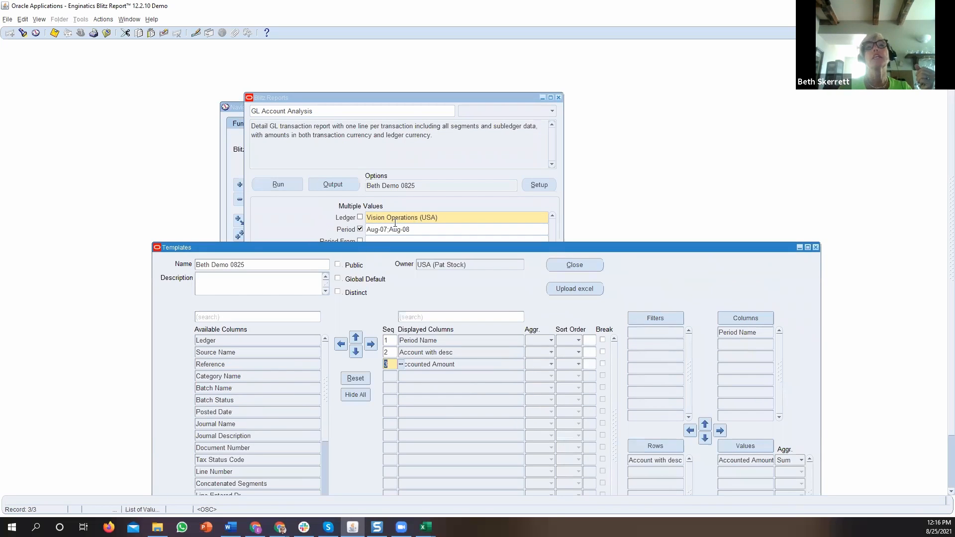
{"action": "left_click", "coordinate": [268, 185]}
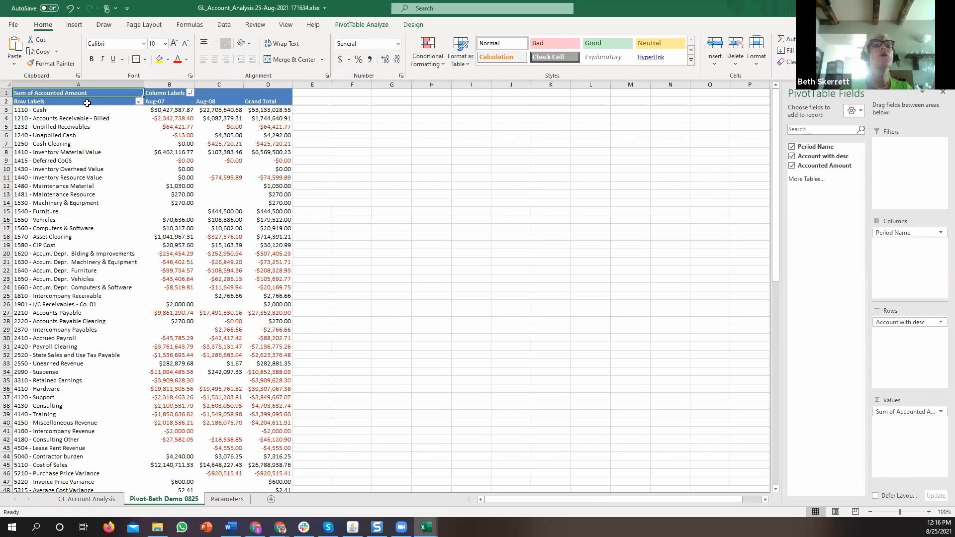
{"action": "scroll", "coordinate": [73, 211], "scroll_direction": "down", "scroll_amount": 8}
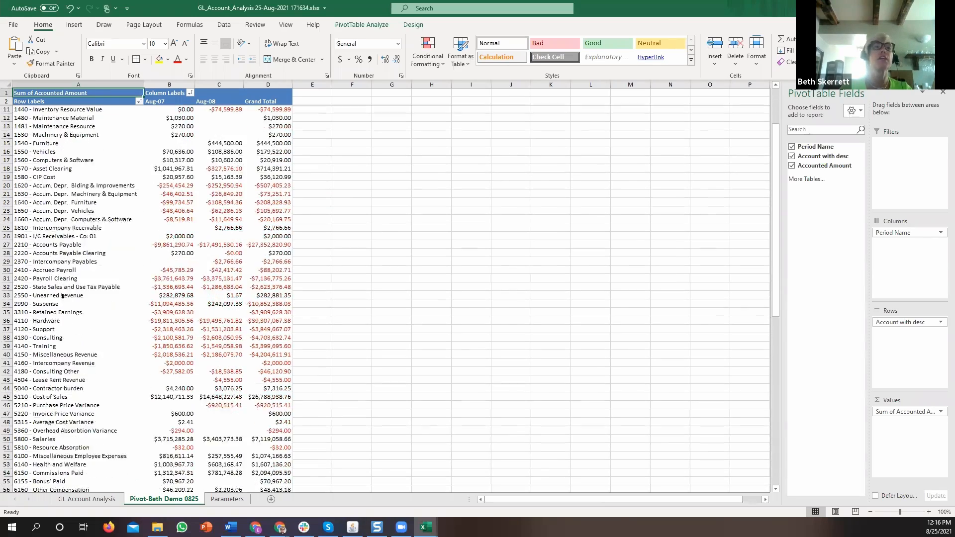
{"action": "scroll", "coordinate": [63, 300], "scroll_direction": "down", "scroll_amount": 5}
{"action": "scroll", "coordinate": [62, 301], "scroll_direction": "up", "scroll_amount": 13}
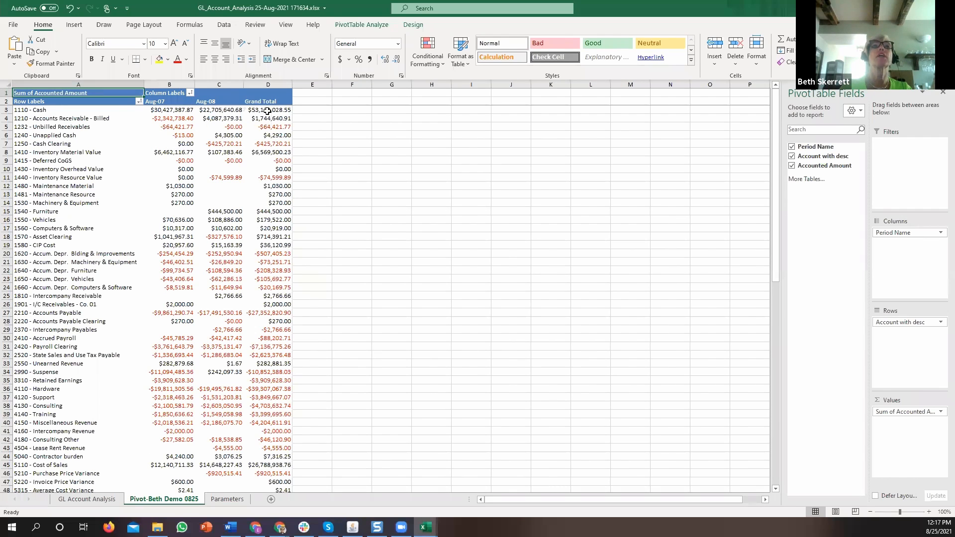
- Drill down into the Aug-07 amount of account 1110 - Cash in the pivot and review its detail rows
{"action": "double_click", "coordinate": [176, 109]}
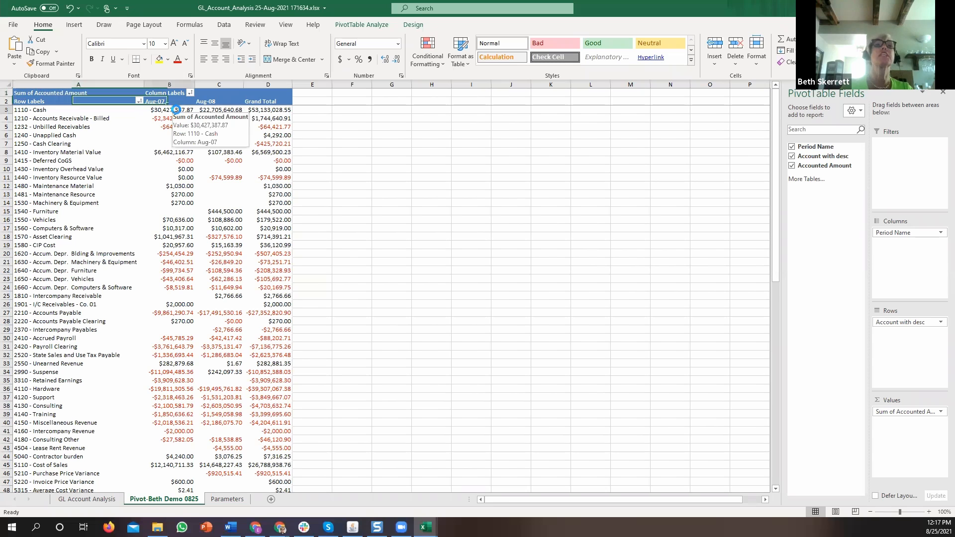
{"action": "scroll", "coordinate": [153, 288], "scroll_direction": "down", "scroll_amount": 3}
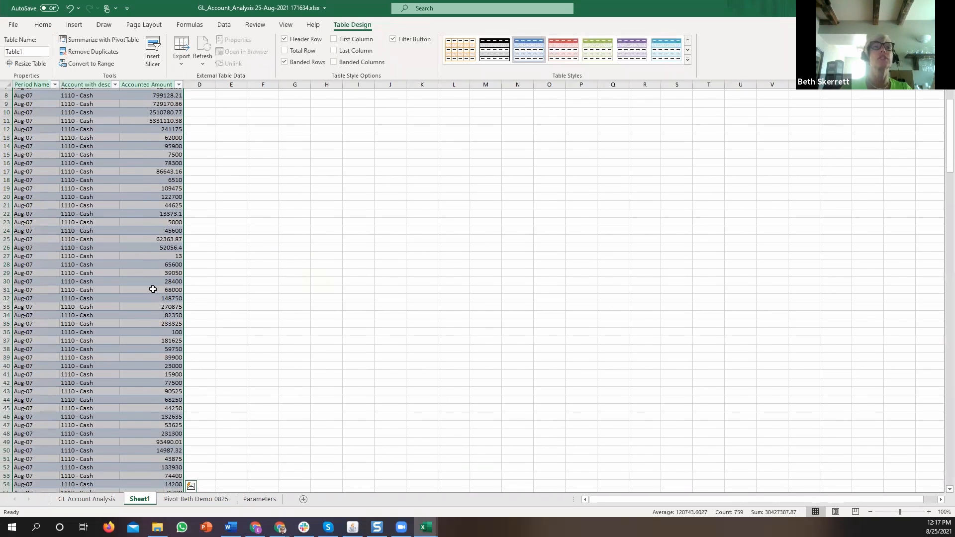
{"action": "scroll", "coordinate": [153, 288], "scroll_direction": "up", "scroll_amount": 3}
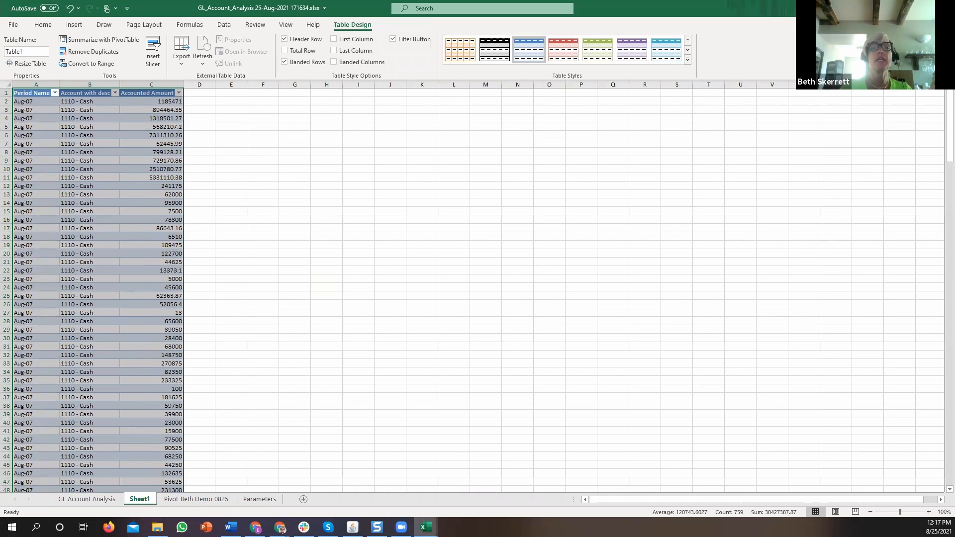
- Return to Oracle Applications, move Period Name from the template's pivot columns to its rows, and run the report
{"action": "left_click", "coordinate": [352, 527]}
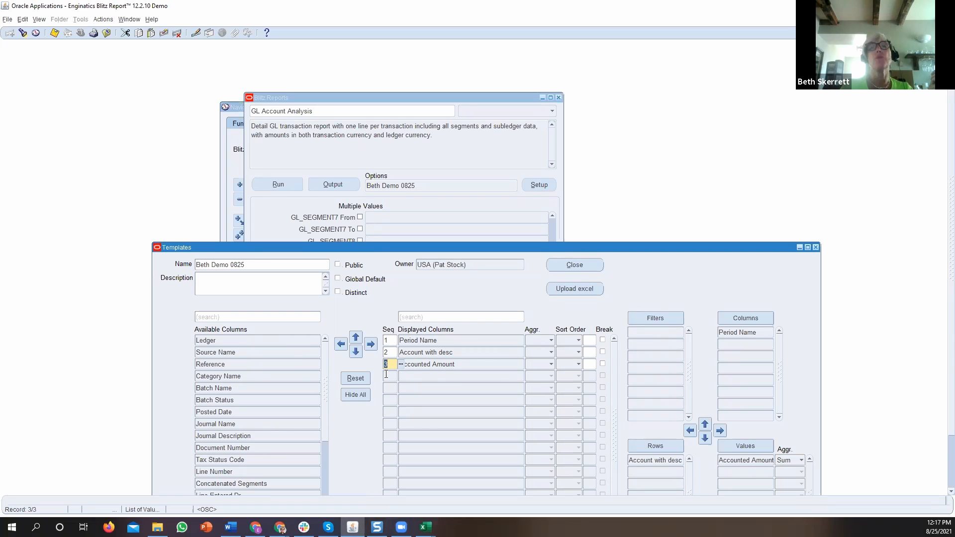
{"action": "left_click", "coordinate": [425, 527]}
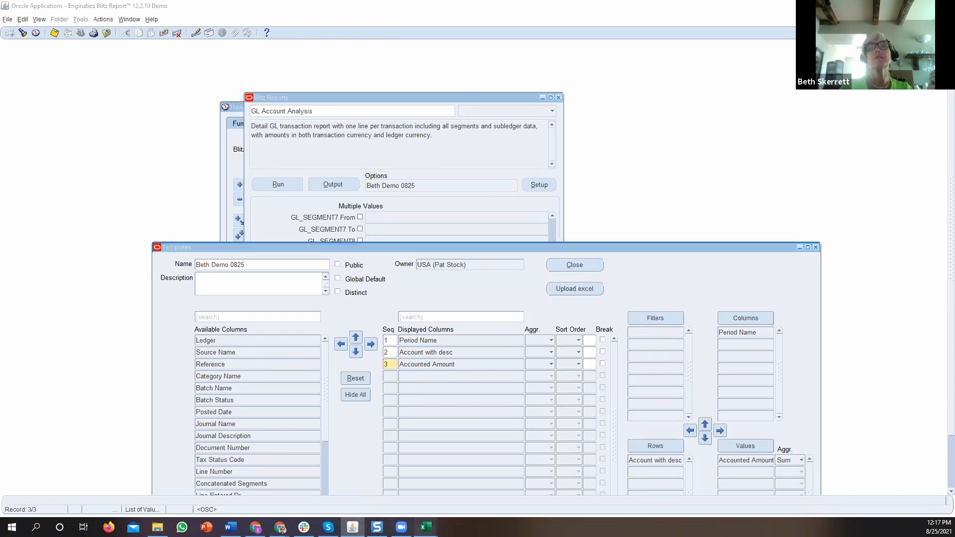
{"action": "key", "text": "alt+Tab"}
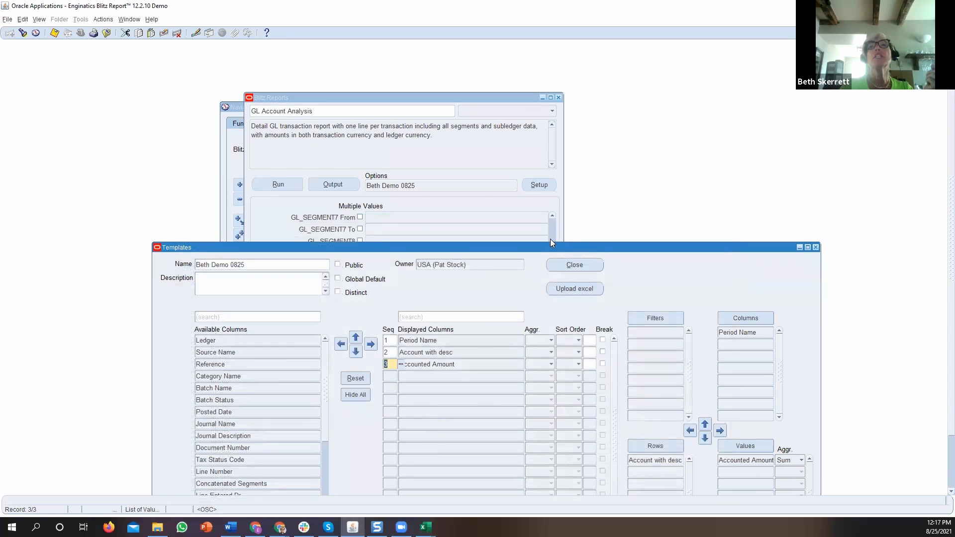
{"action": "left_click_drag", "start_coordinate": [549, 255], "coordinate": [526, 149]}
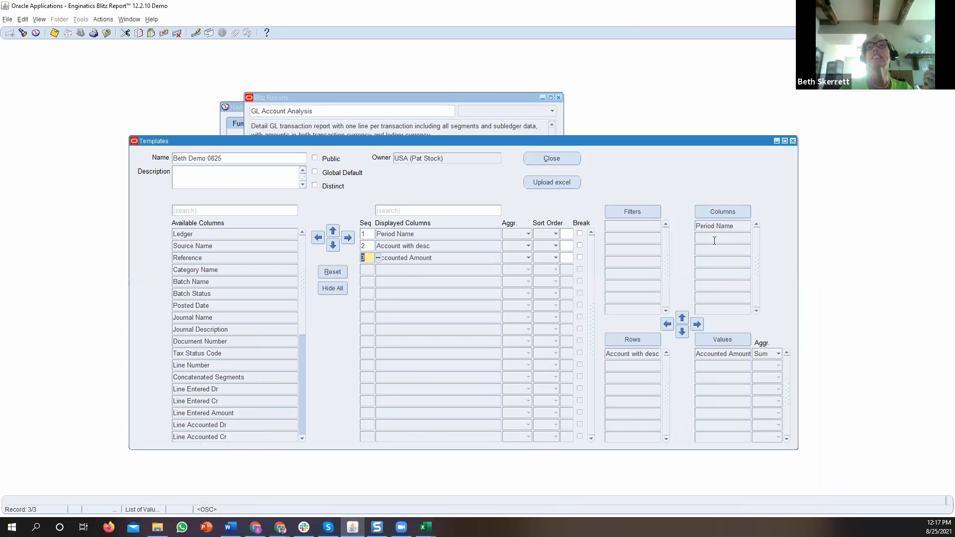
{"action": "left_click", "coordinate": [709, 226]}
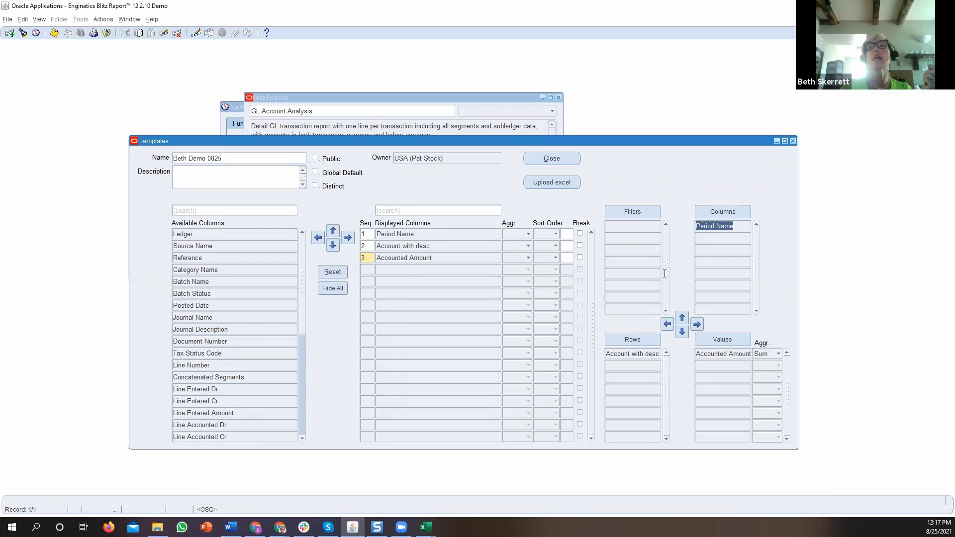
{"action": "left_click", "coordinate": [624, 343]}
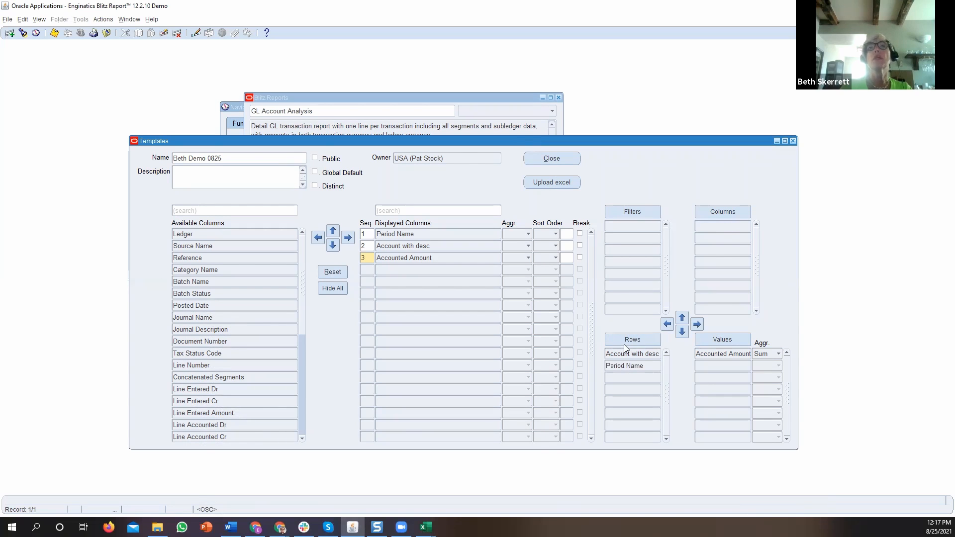
{"action": "left_click_drag", "start_coordinate": [317, 142], "coordinate": [281, 198]}
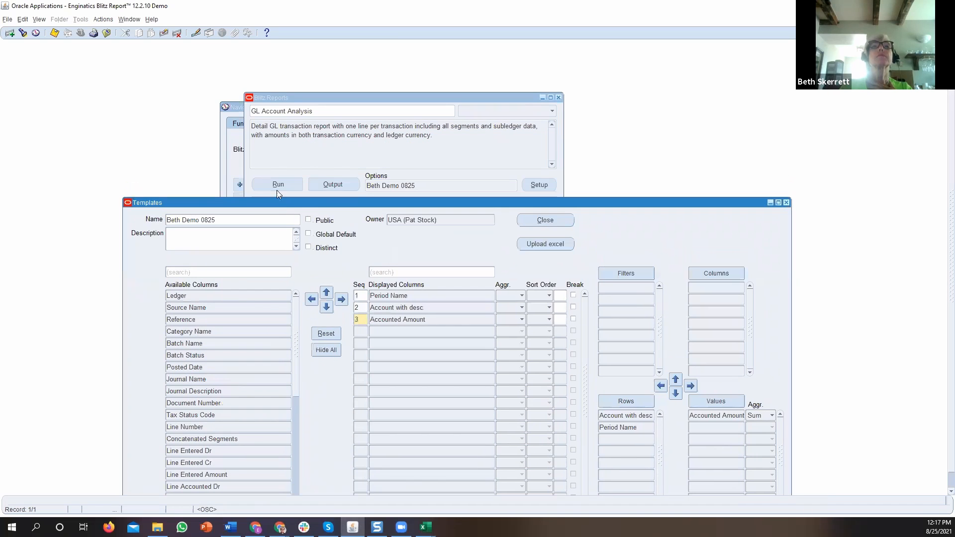
{"action": "left_click", "coordinate": [274, 185]}
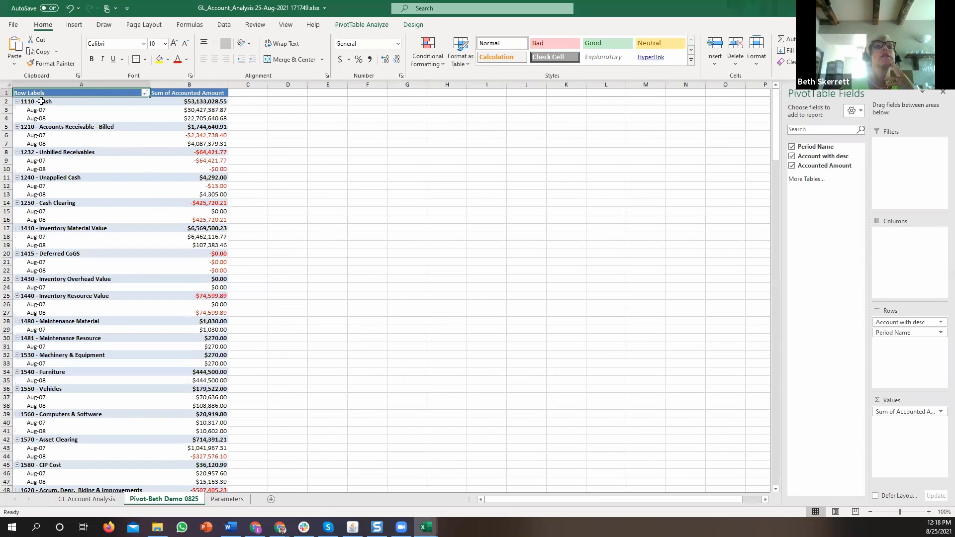
- Collapse the entire Account with desc field in the pivot and review the account totals
{"action": "right_click", "coordinate": [42, 102]}
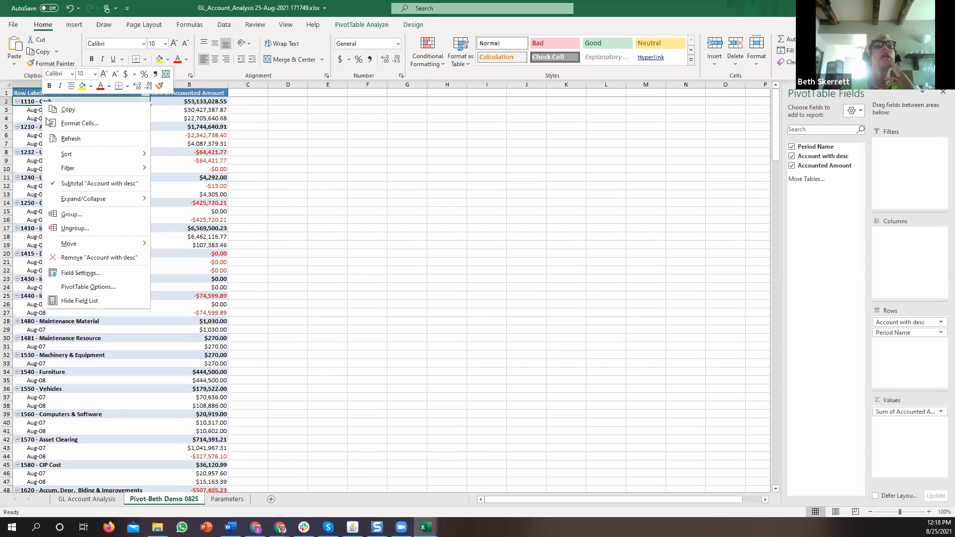
{"action": "mouse_move", "coordinate": [78, 201]}
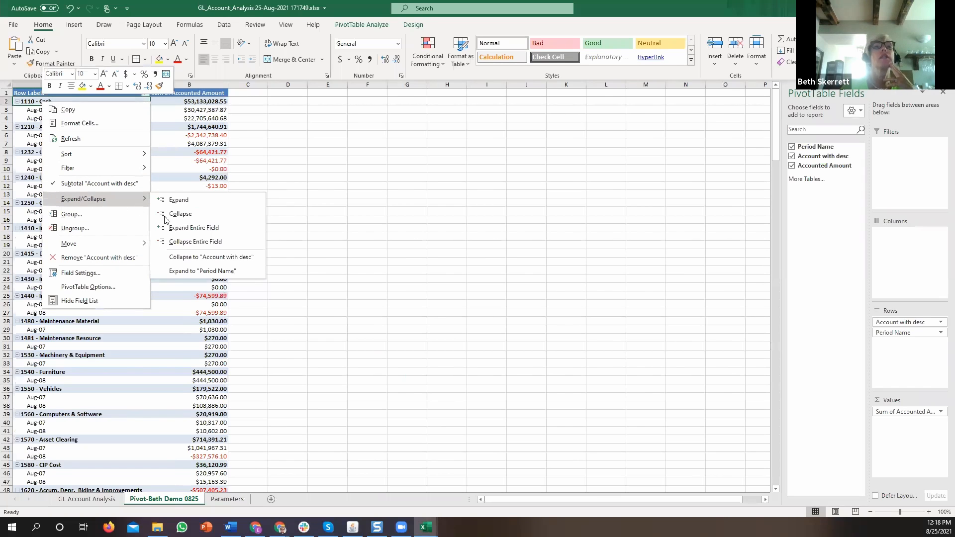
{"action": "left_click", "coordinate": [191, 242]}
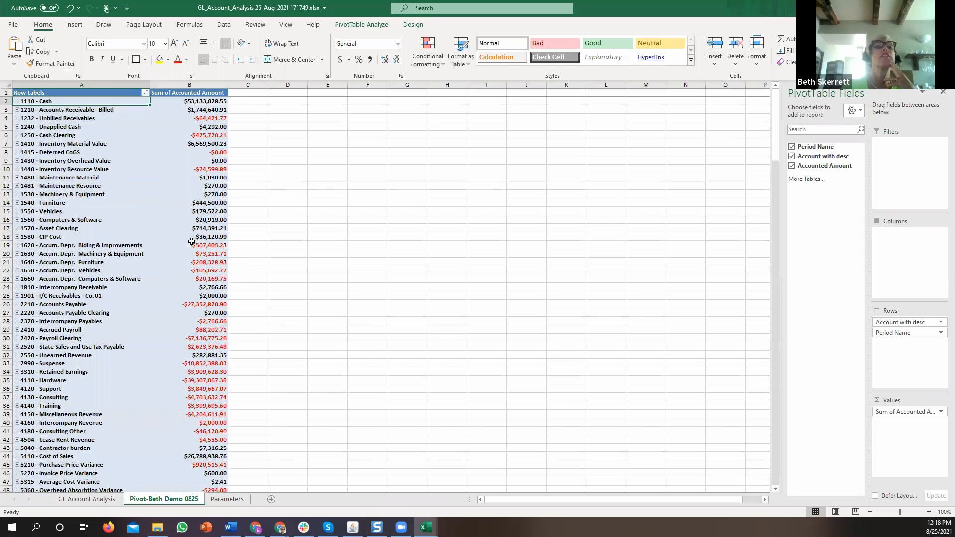
{"action": "scroll", "coordinate": [86, 115], "scroll_direction": "down", "scroll_amount": 12}
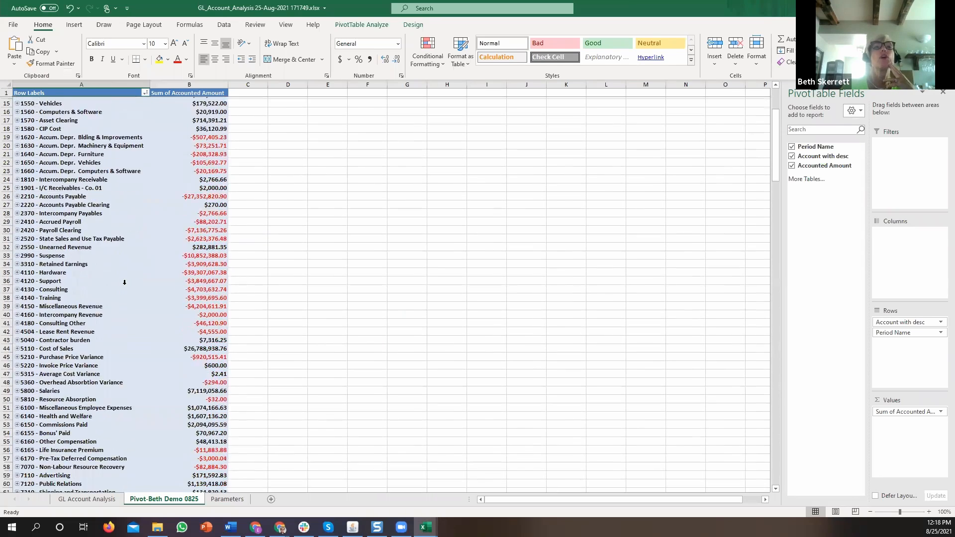
{"action": "scroll", "coordinate": [127, 296], "scroll_direction": "up", "scroll_amount": 12}
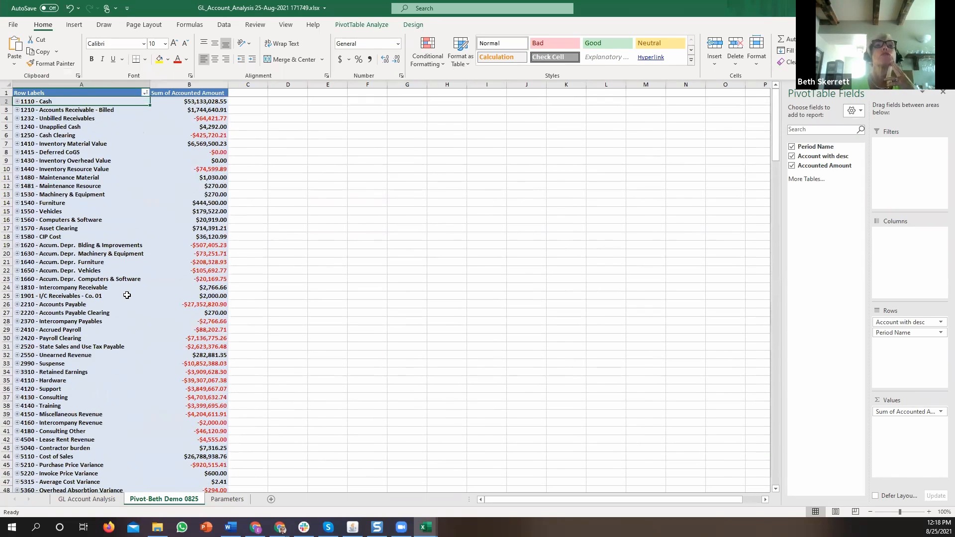
- Expand the entire Account with desc field to its periods and check the row label filter options
{"action": "right_click", "coordinate": [33, 102]}
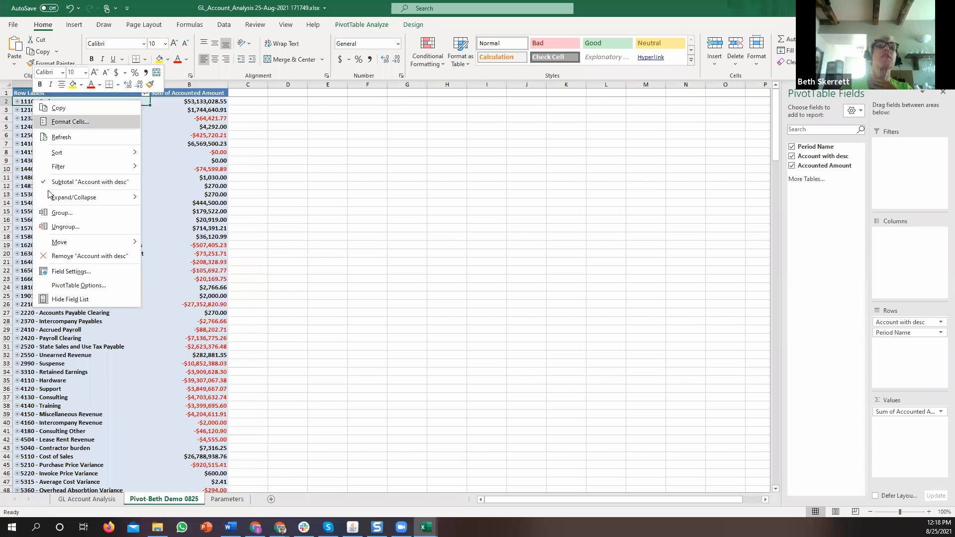
{"action": "mouse_move", "coordinate": [81, 199]}
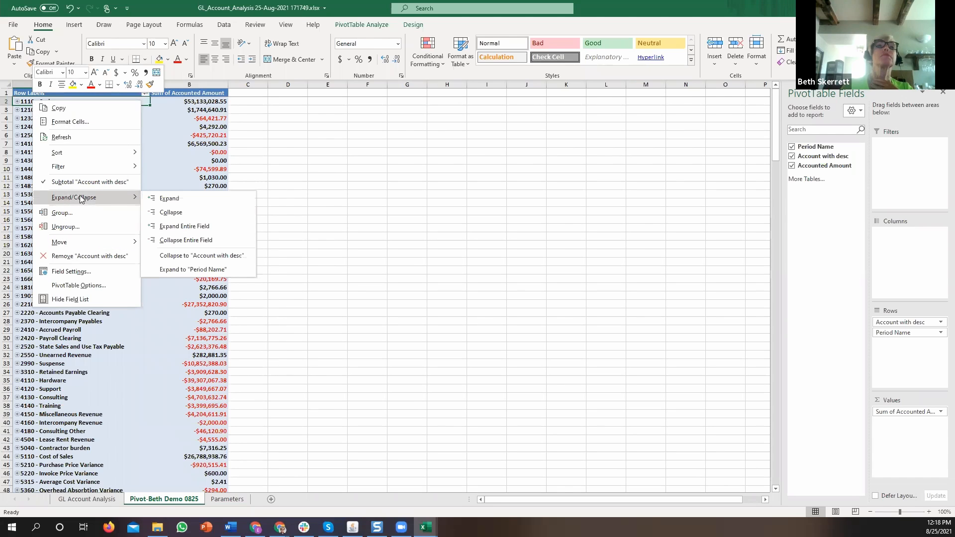
{"action": "left_click", "coordinate": [183, 227]}
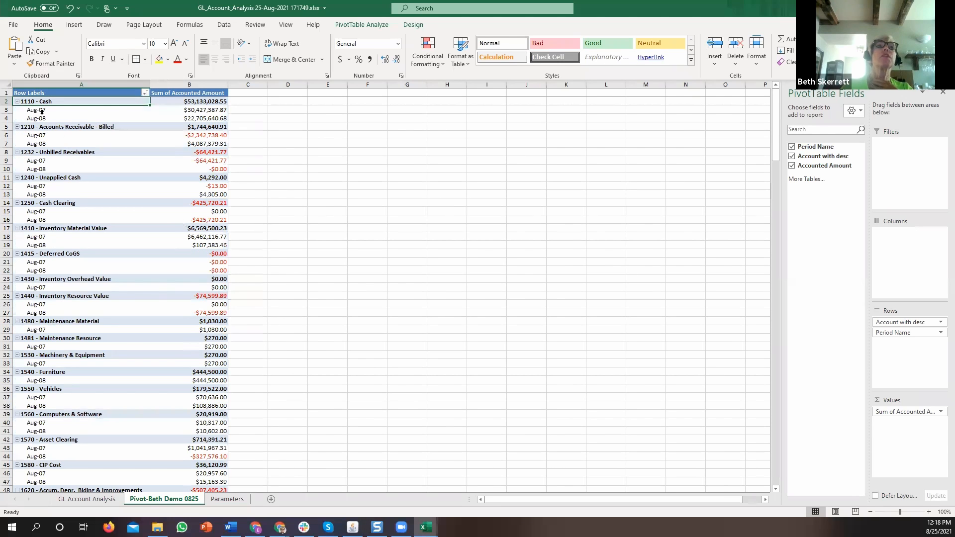
{"action": "left_click", "coordinate": [145, 93]}
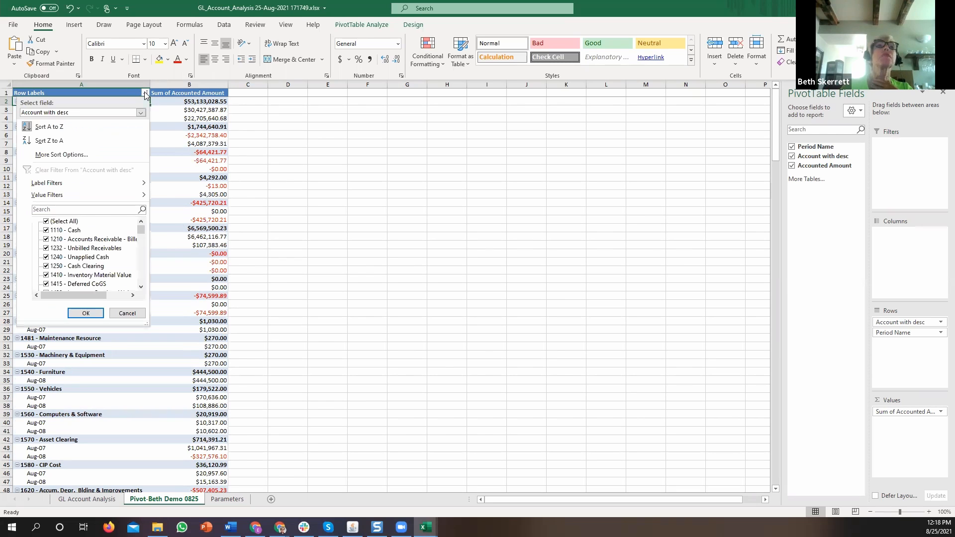
{"action": "left_click", "coordinate": [145, 93]}
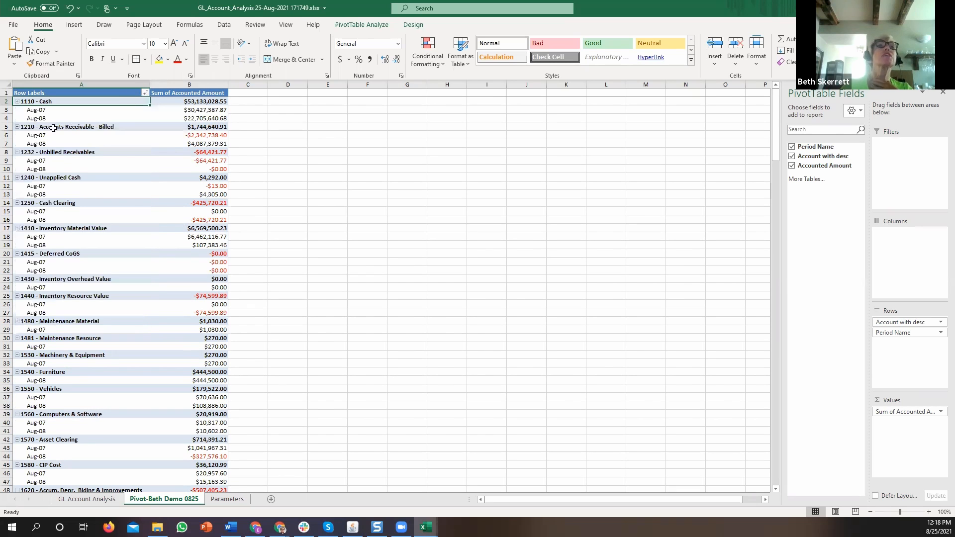
{"action": "left_click", "coordinate": [40, 112]}
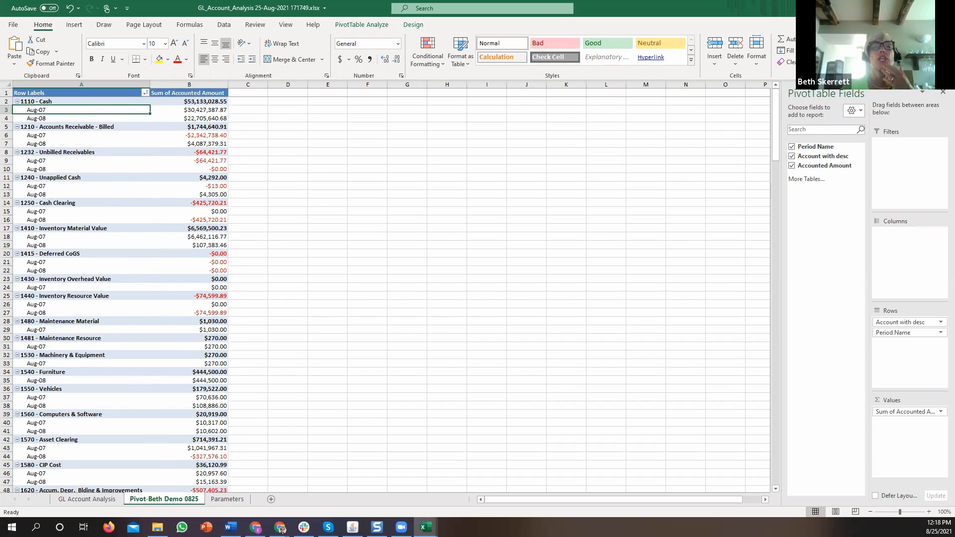
- Back in Oracle Applications, search the template's available columns for "with" and add Company with desc to the displayed columns
{"action": "mouse_move", "coordinate": [280, 528]}
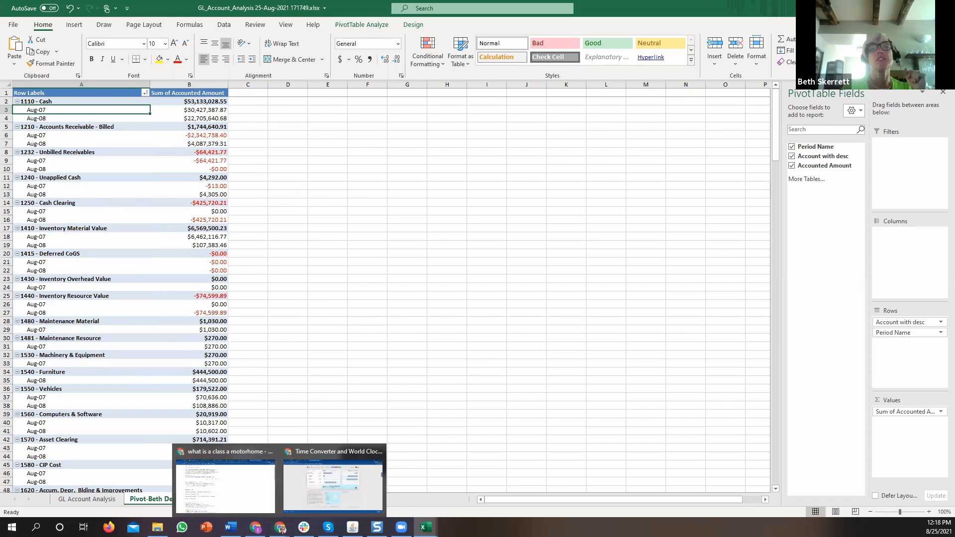
{"action": "left_click", "coordinate": [352, 527]}
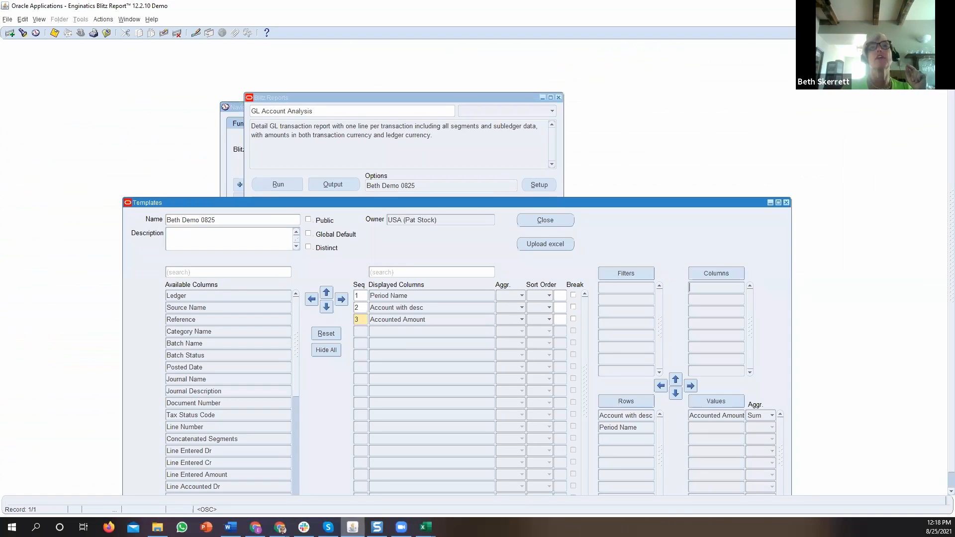
{"action": "left_click", "coordinate": [217, 272]}
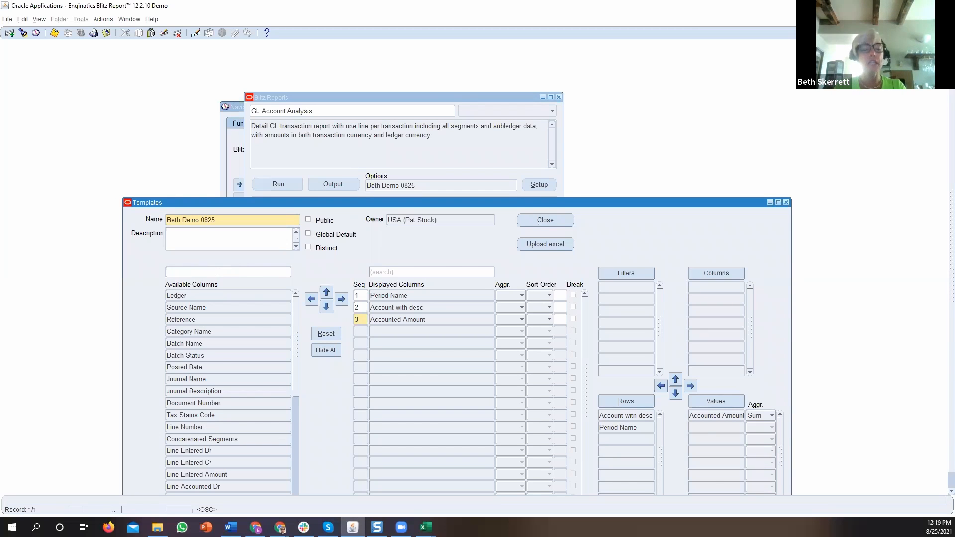
{"action": "type", "text": "with"}
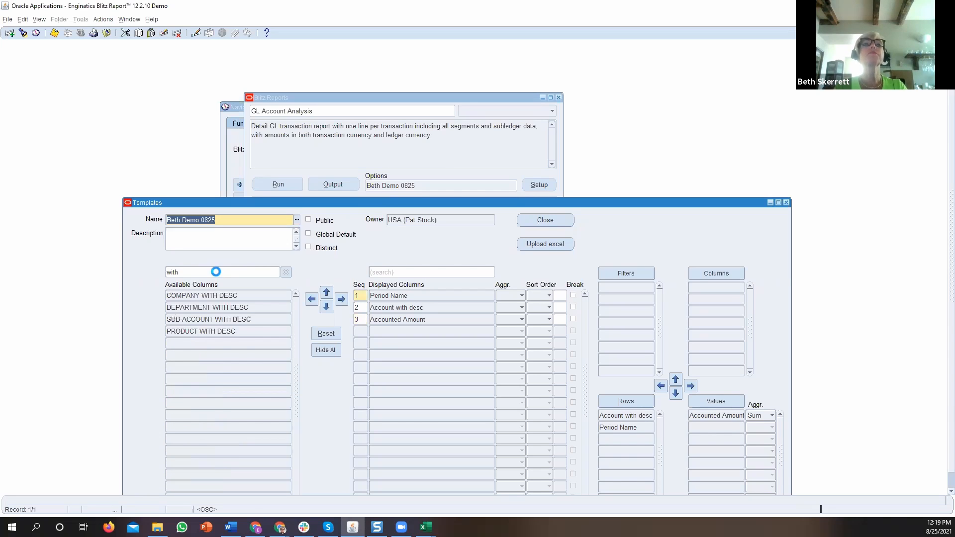
{"action": "key", "text": "Return"}
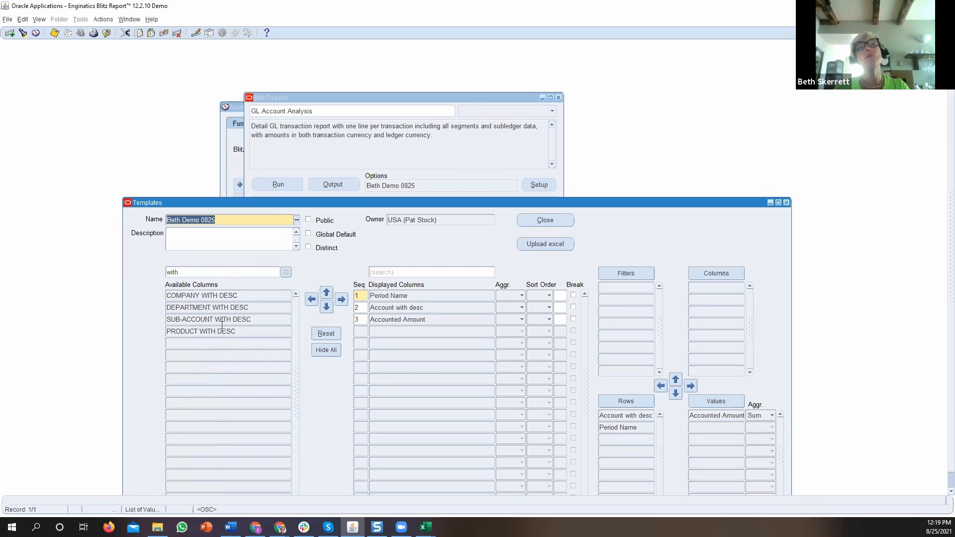
{"action": "left_click", "coordinate": [228, 295]}
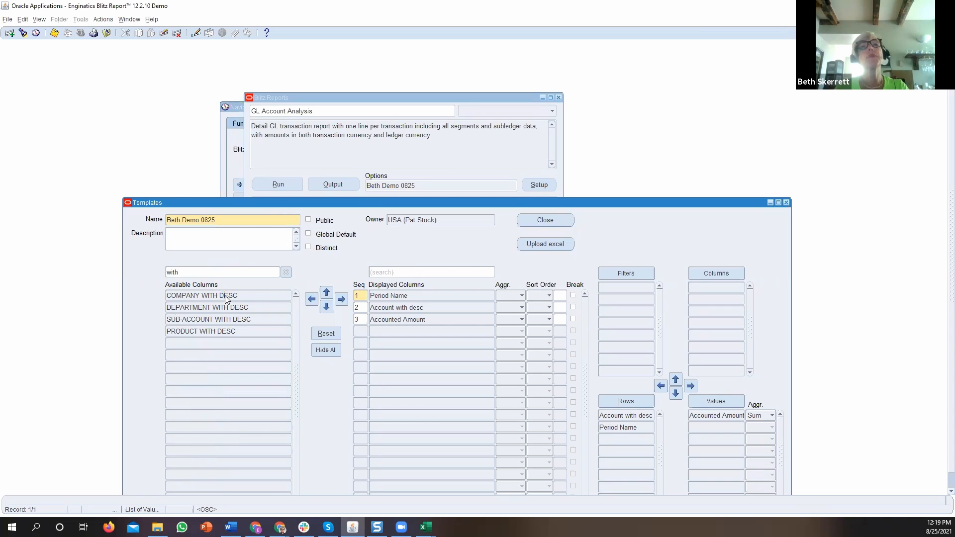
{"action": "left_click", "coordinate": [363, 321]}
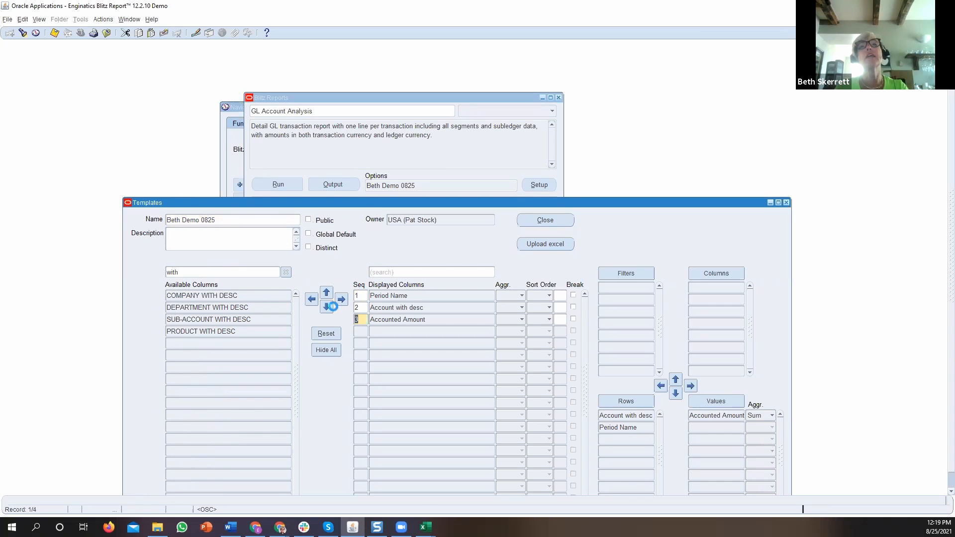
{"action": "left_click", "coordinate": [256, 296]}
{"action": "left_click", "coordinate": [340, 299]}
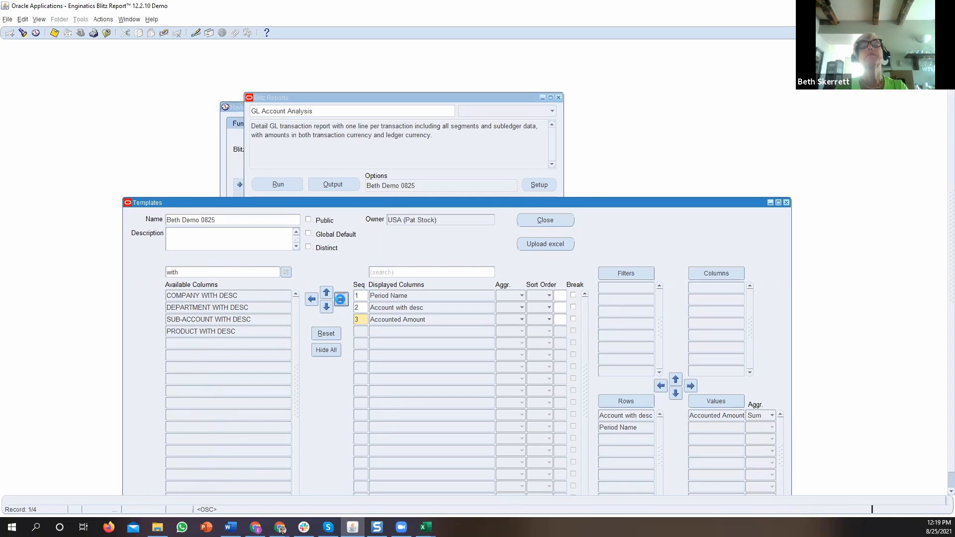
{"action": "left_click", "coordinate": [340, 299]}
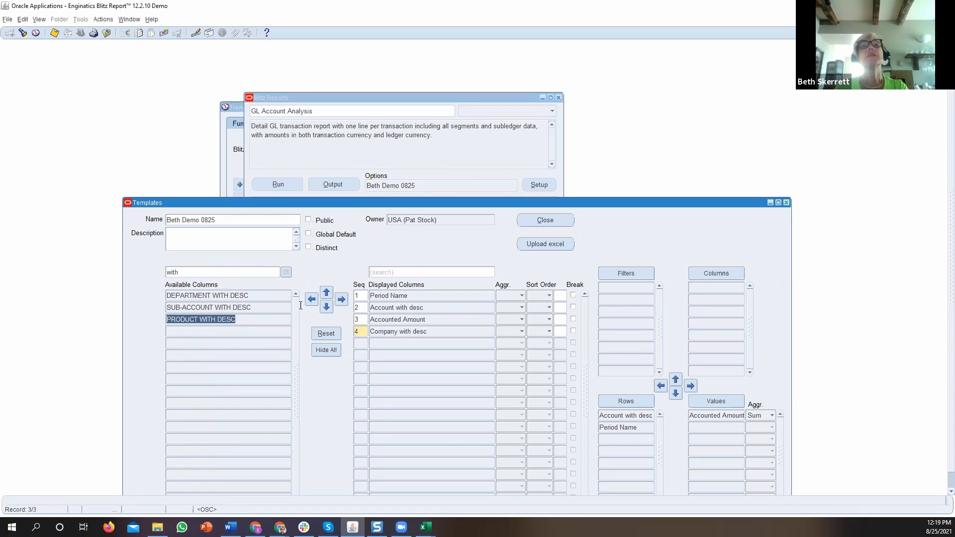
- Add Department with desc, Sub-Account with desc and Product with desc to the template's displayed columns
{"action": "left_click", "coordinate": [246, 298]}
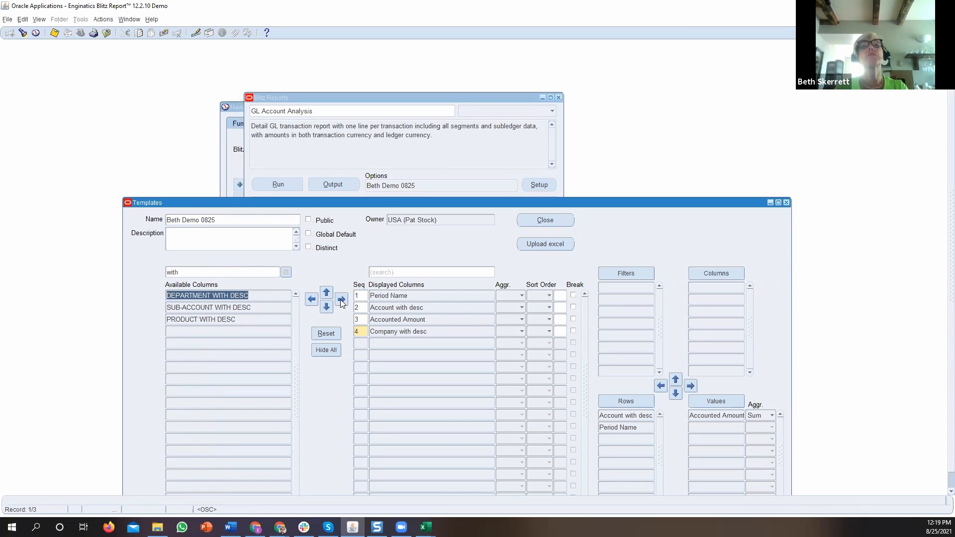
{"action": "left_click", "coordinate": [340, 300]}
{"action": "left_click", "coordinate": [247, 295]}
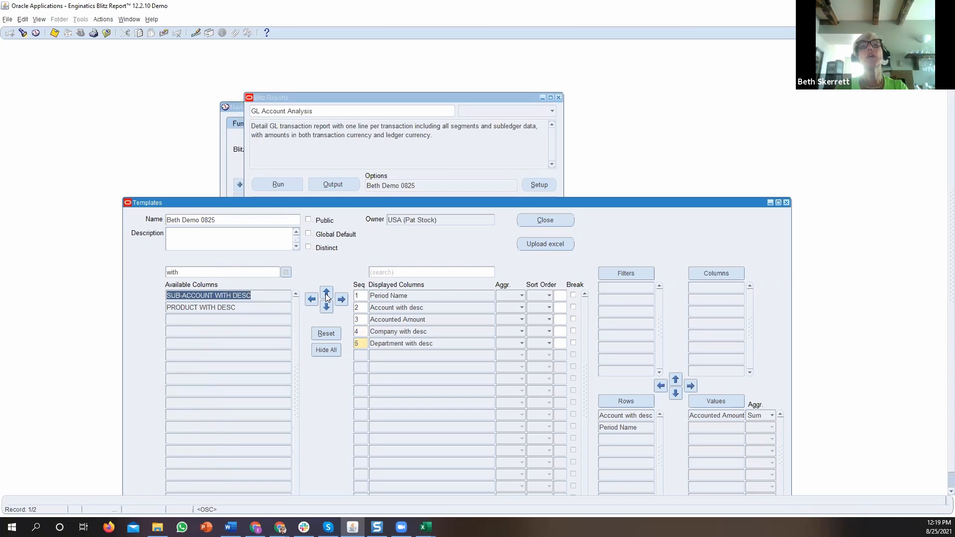
{"action": "left_click", "coordinate": [341, 298]}
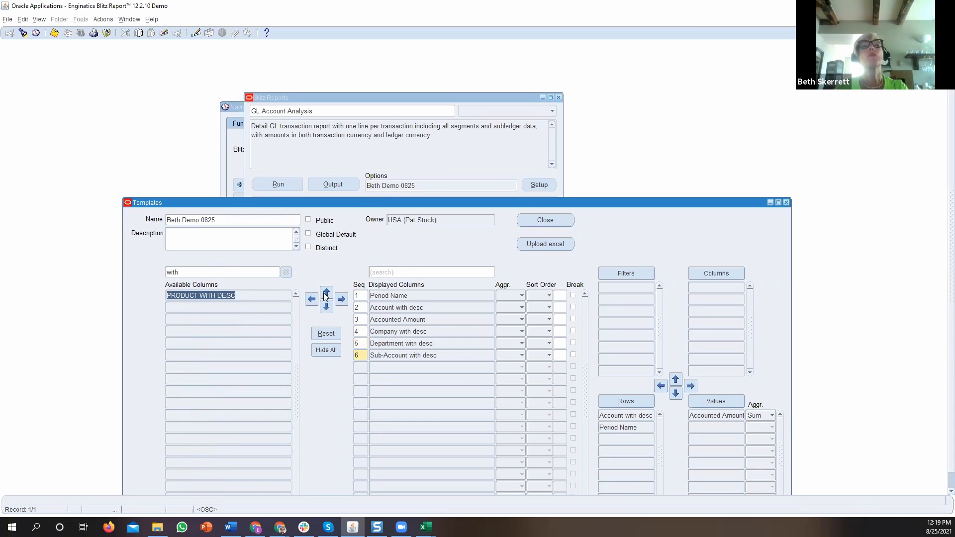
{"action": "left_click", "coordinate": [340, 300]}
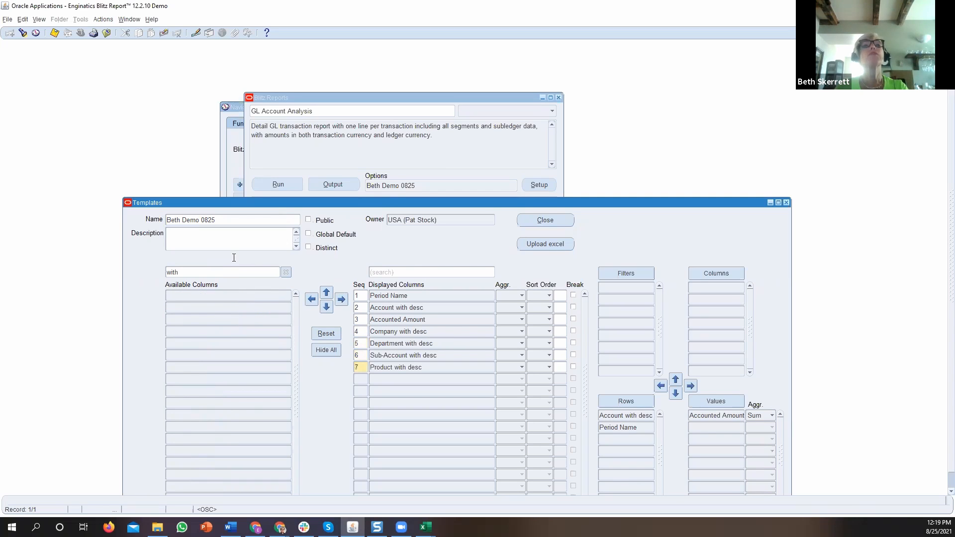
- Search the template's available columns for "project" and add Project after Product with desc in the displayed columns
{"action": "left_click", "coordinate": [225, 272]}
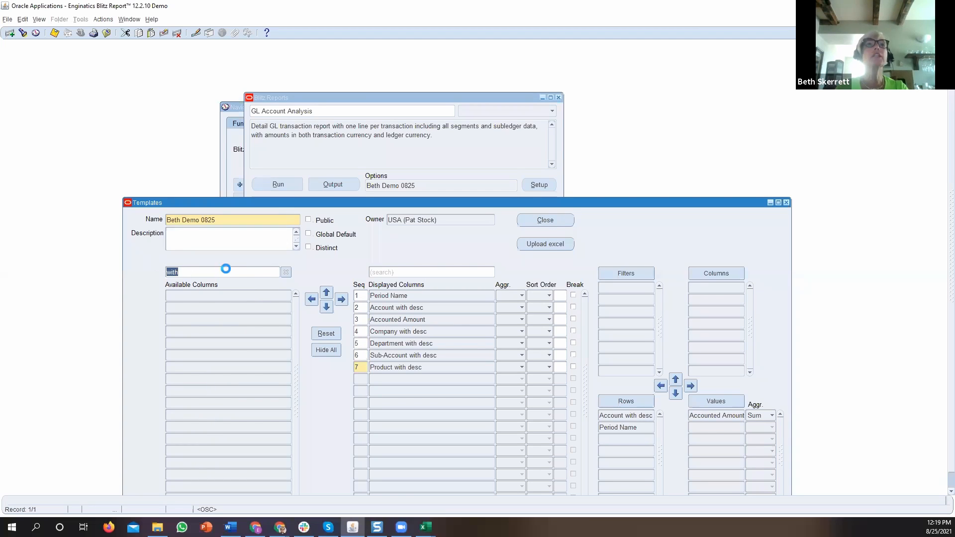
{"action": "type", "text": "proje"}
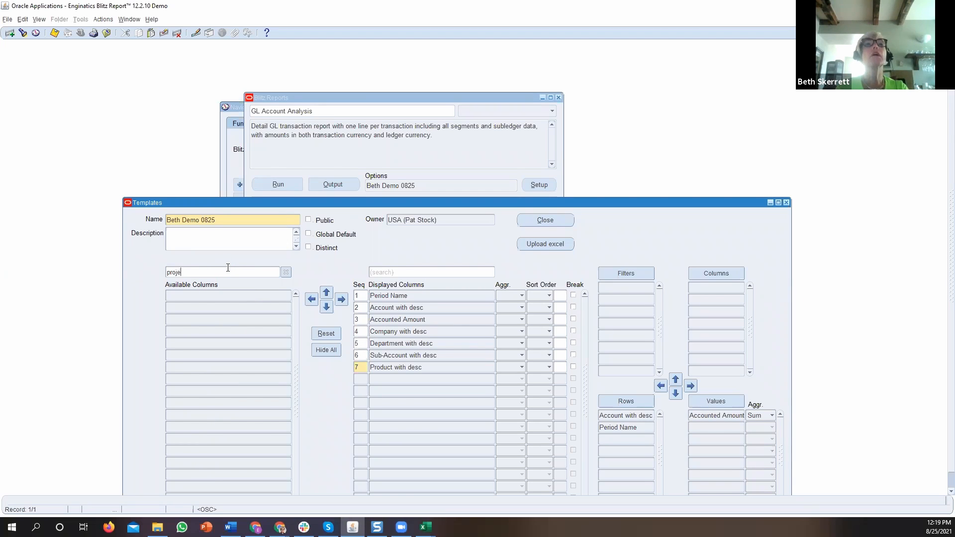
{"action": "key", "text": "Return"}
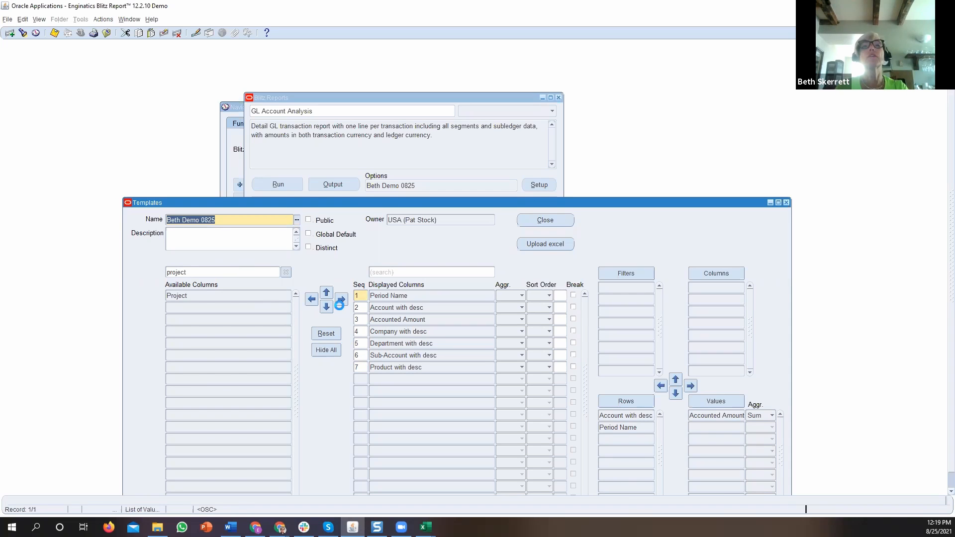
{"action": "left_click", "coordinate": [358, 370]}
{"action": "left_click", "coordinate": [341, 299]}
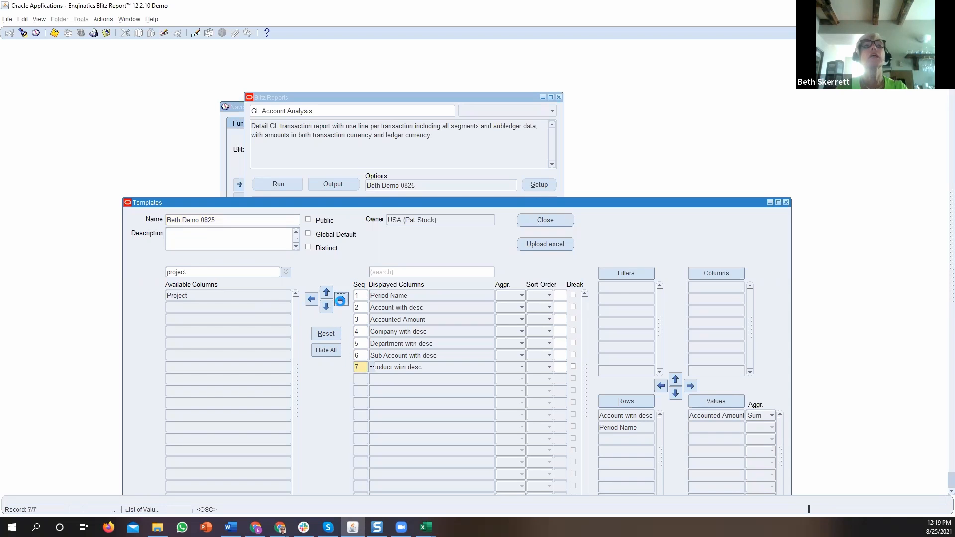
- Search the available columns for "Salesperson" and add Salesperson to the template's displayed columns
{"action": "double_click", "coordinate": [194, 273]}
{"action": "type", "text": "Salesperson"}
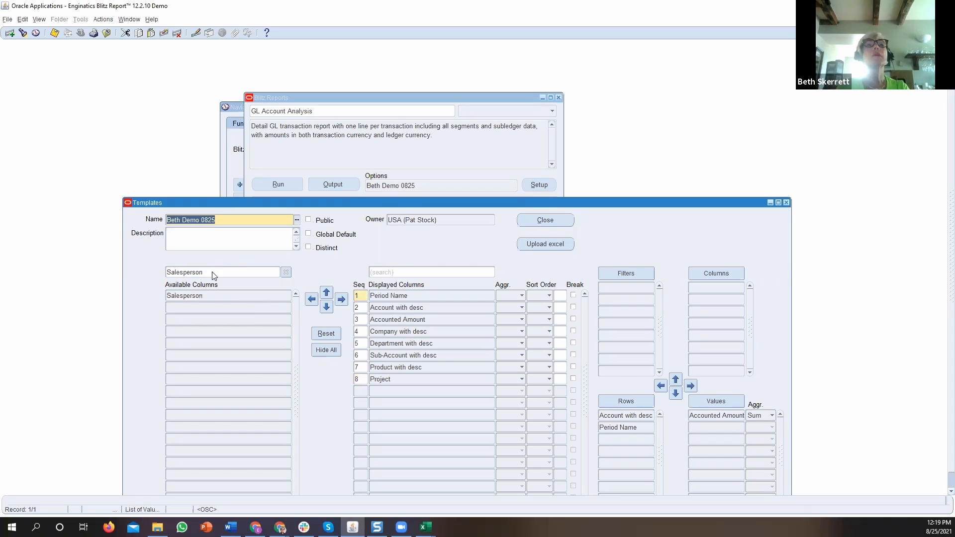
{"action": "left_click", "coordinate": [216, 295]}
{"action": "left_click", "coordinate": [341, 300]}
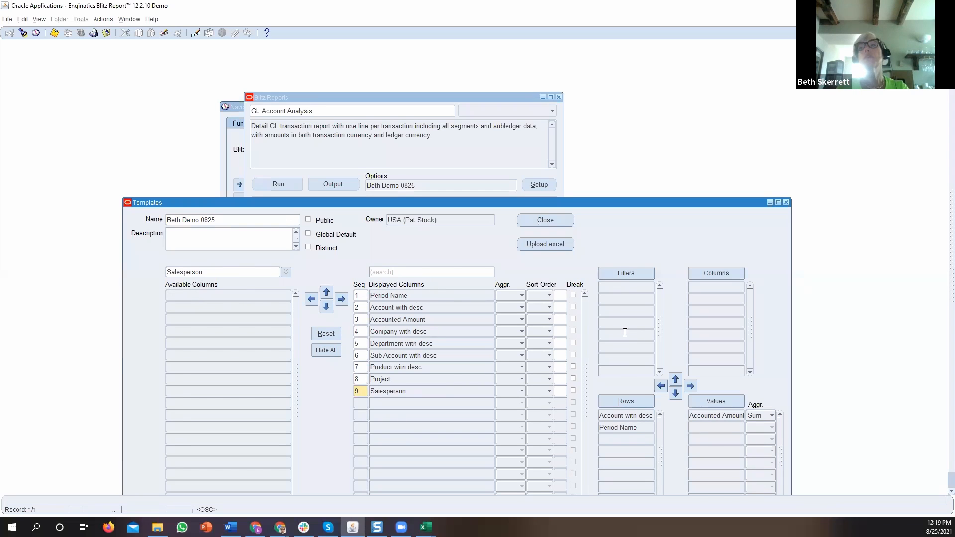
{"action": "left_click", "coordinate": [434, 297]}
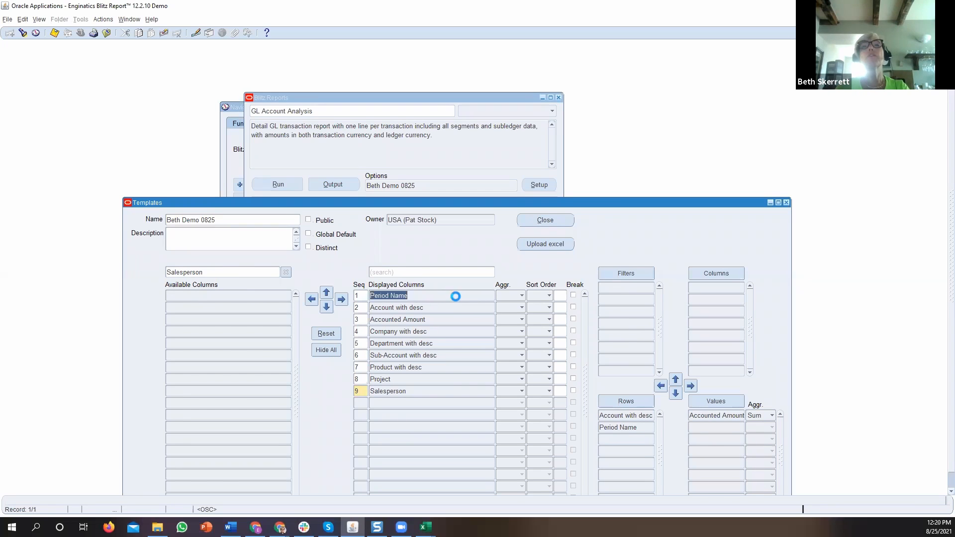
{"action": "left_click", "coordinate": [626, 274]}
{"action": "left_click", "coordinate": [621, 288]}
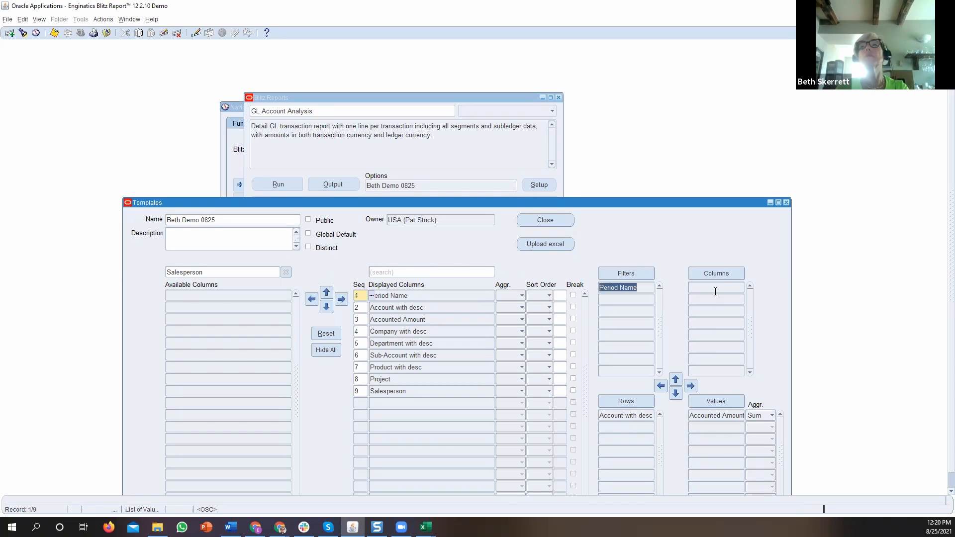
{"action": "left_click", "coordinate": [634, 402]}
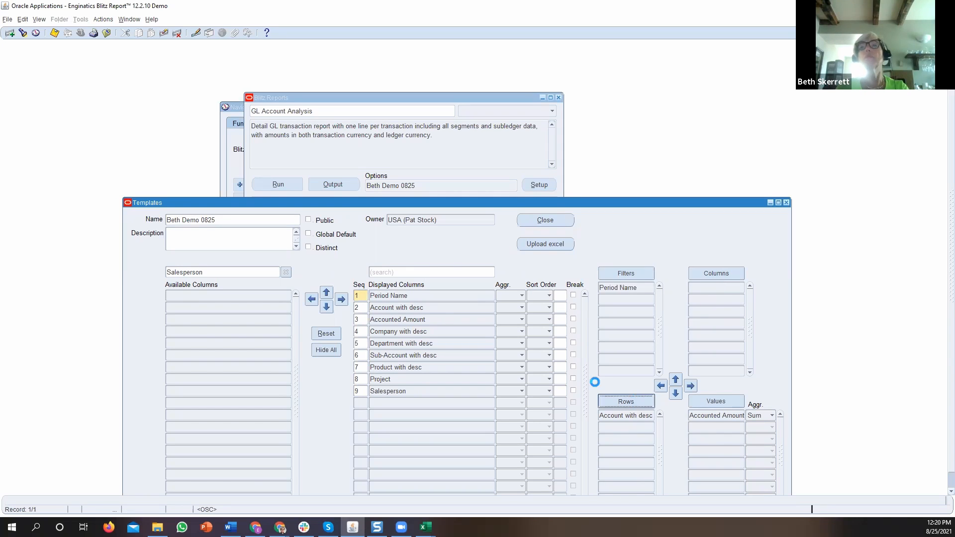
- Add Company with desc, Department with desc and Sub-Account with desc to the template's pivot filters
{"action": "left_click", "coordinate": [403, 334]}
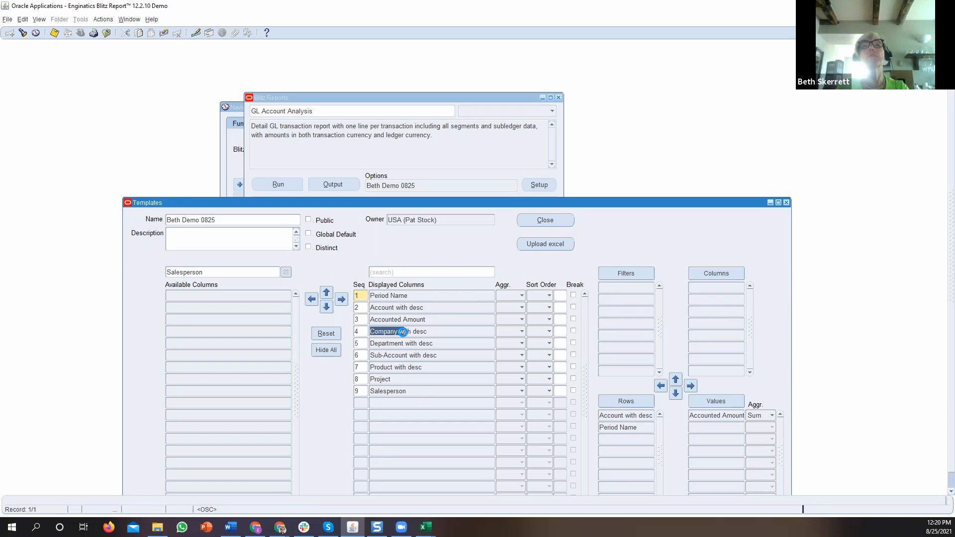
{"action": "left_click", "coordinate": [626, 273]}
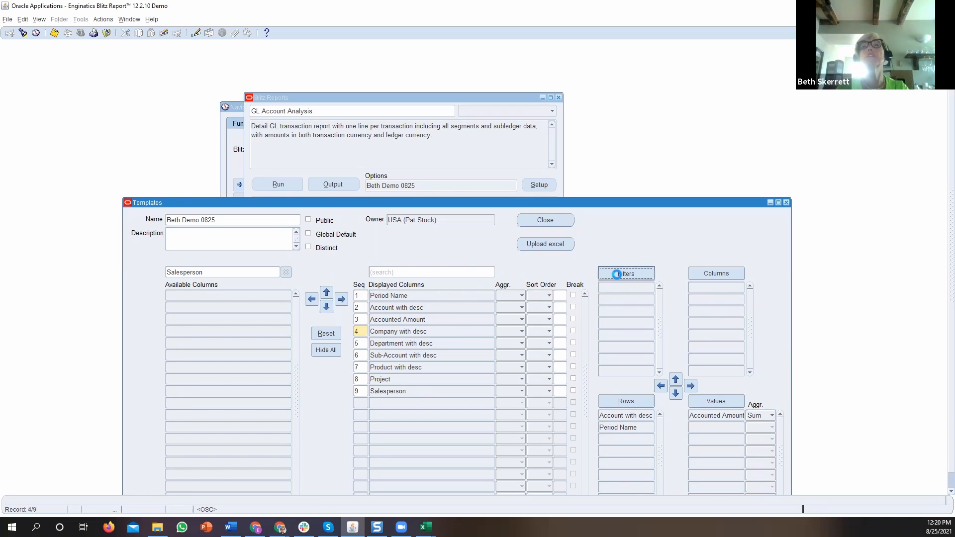
{"action": "left_click", "coordinate": [462, 343]}
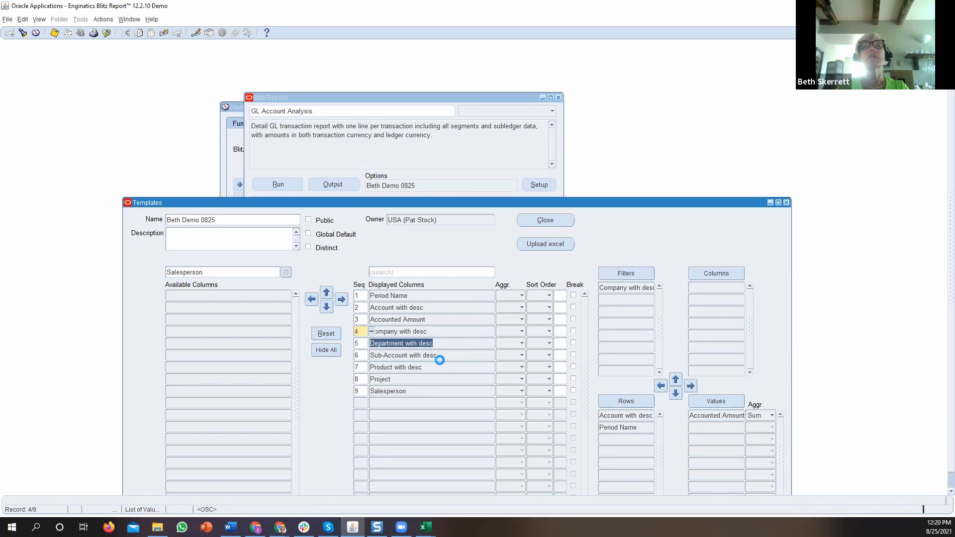
{"action": "left_click", "coordinate": [624, 275]}
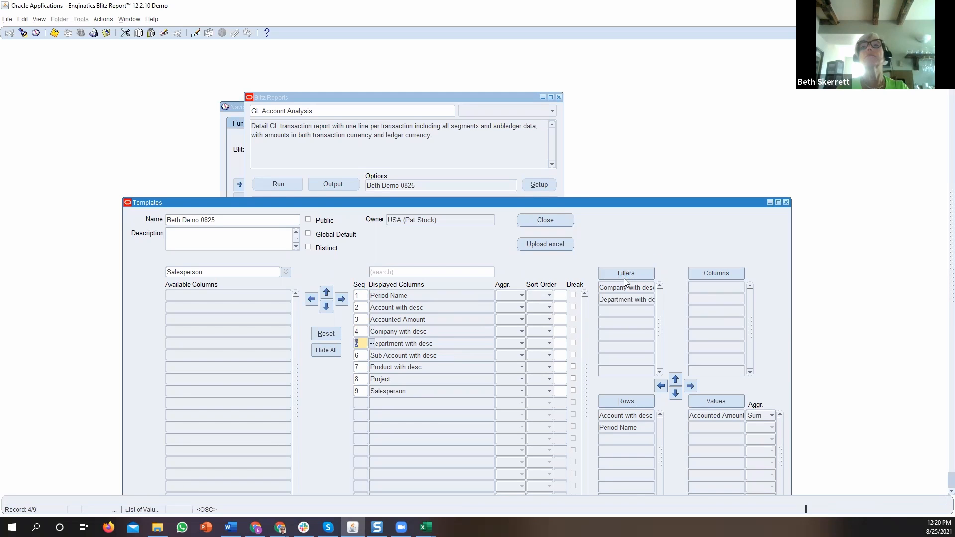
{"action": "left_click", "coordinate": [443, 343]}
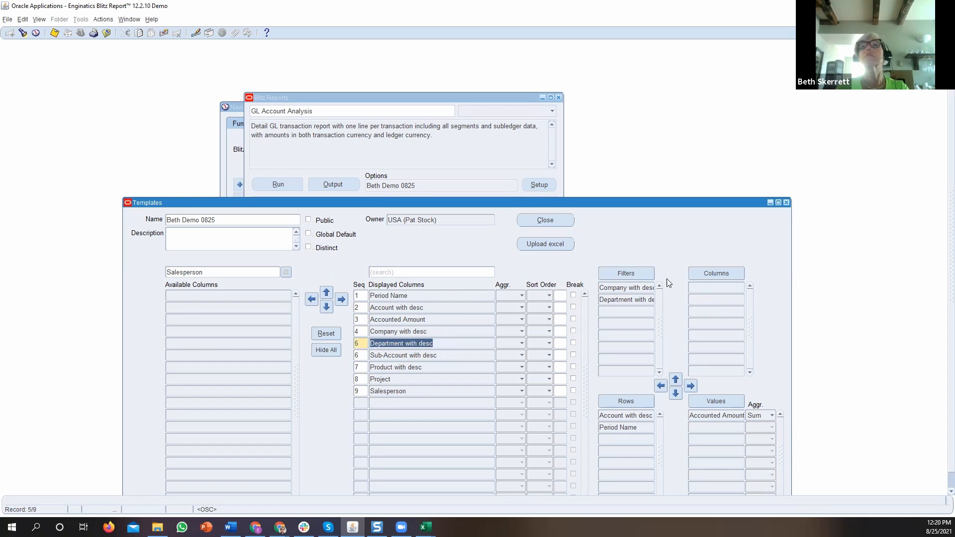
{"action": "left_click", "coordinate": [444, 355]}
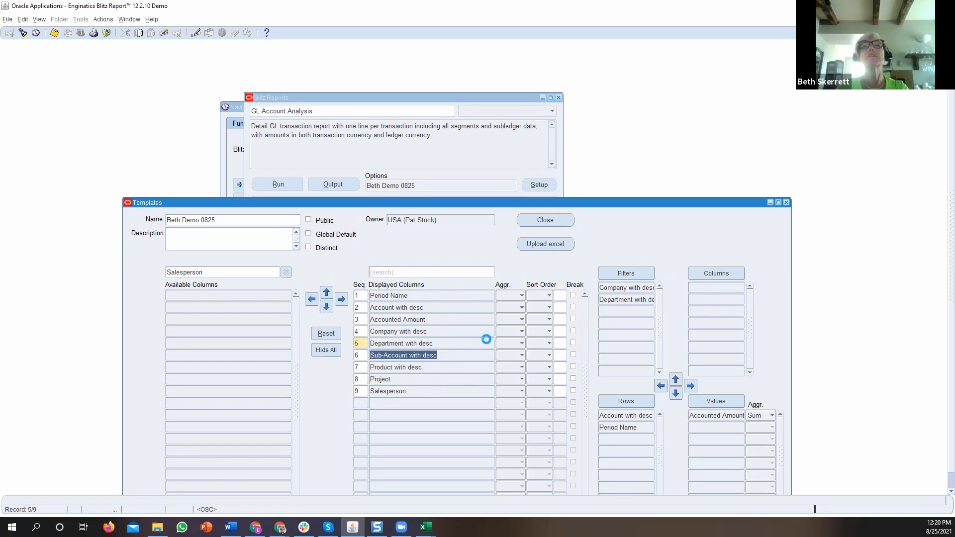
{"action": "left_click", "coordinate": [623, 274]}
- Add Product with desc, Project and Salesperson to the template's pivot filters
{"action": "left_click", "coordinate": [440, 368]}
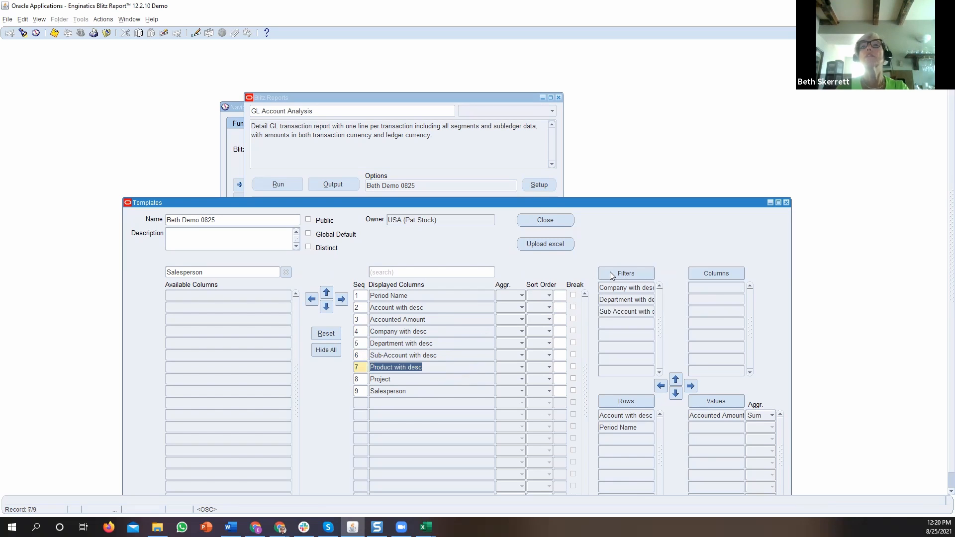
{"action": "left_click", "coordinate": [612, 275]}
{"action": "left_click", "coordinate": [438, 379]}
{"action": "left_click", "coordinate": [616, 275]}
{"action": "left_click", "coordinate": [421, 390]}
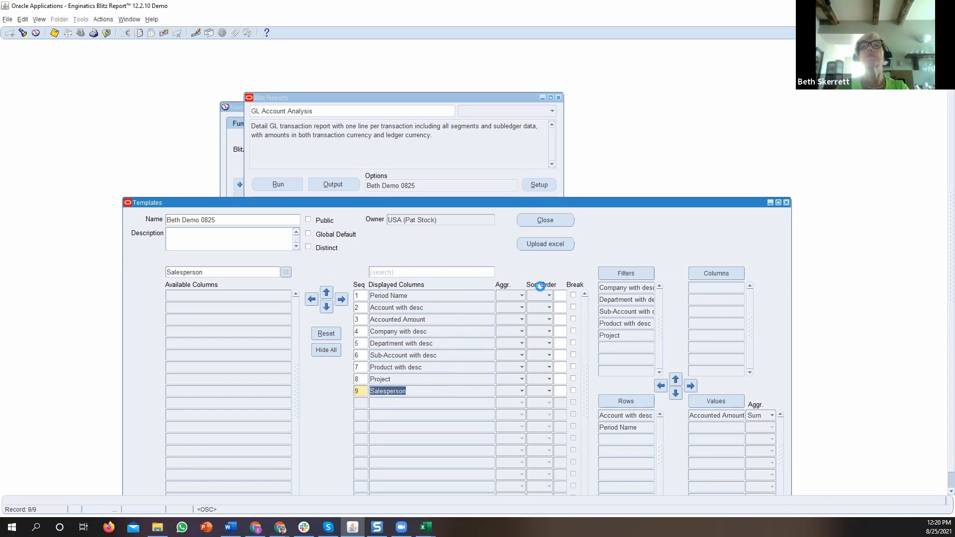
{"action": "left_click", "coordinate": [611, 274]}
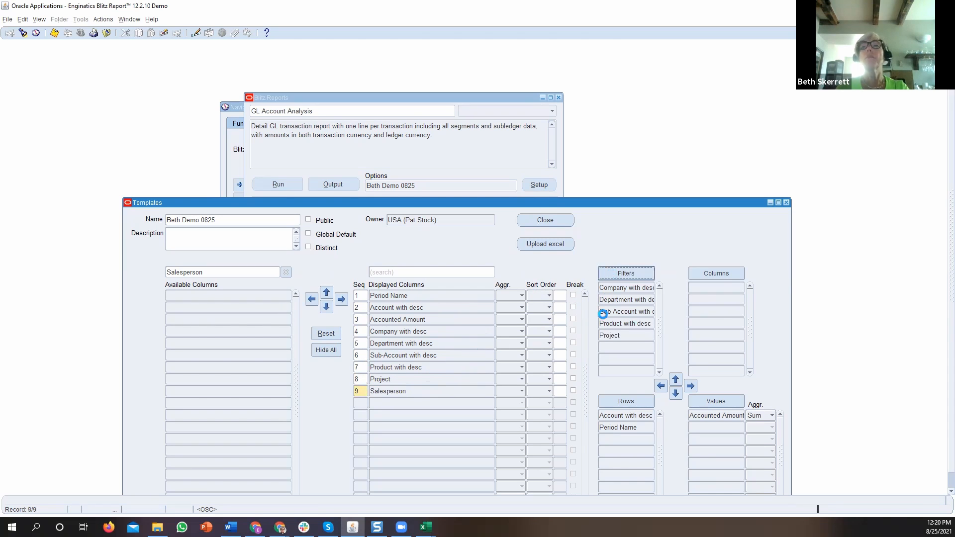
- Move Period Name from the pivot rows to the pivot columns and run the GL Account Analysis report with the template
{"action": "left_click", "coordinate": [612, 428]}
{"action": "left_click", "coordinate": [703, 272]}
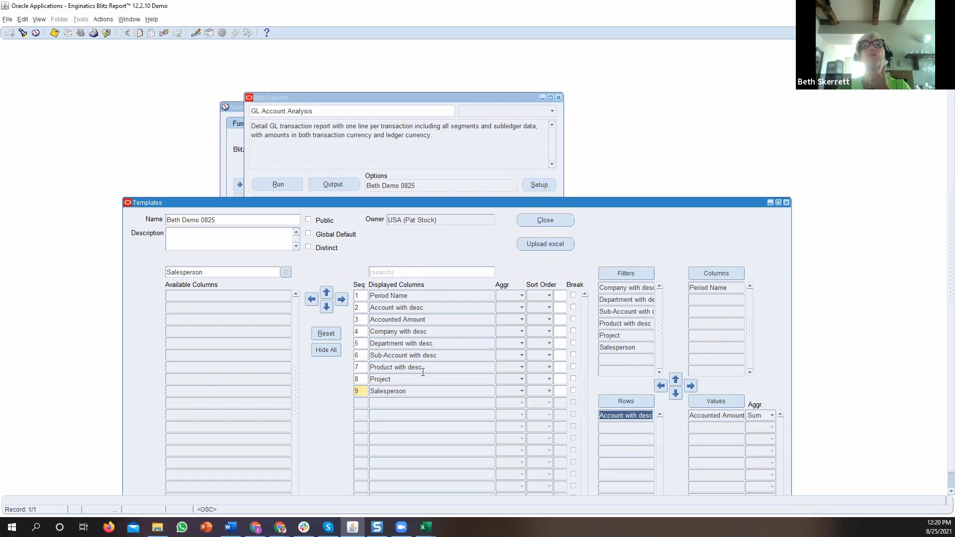
{"action": "left_click_drag", "start_coordinate": [414, 204], "coordinate": [388, 228]}
{"action": "left_click", "coordinate": [283, 182]}
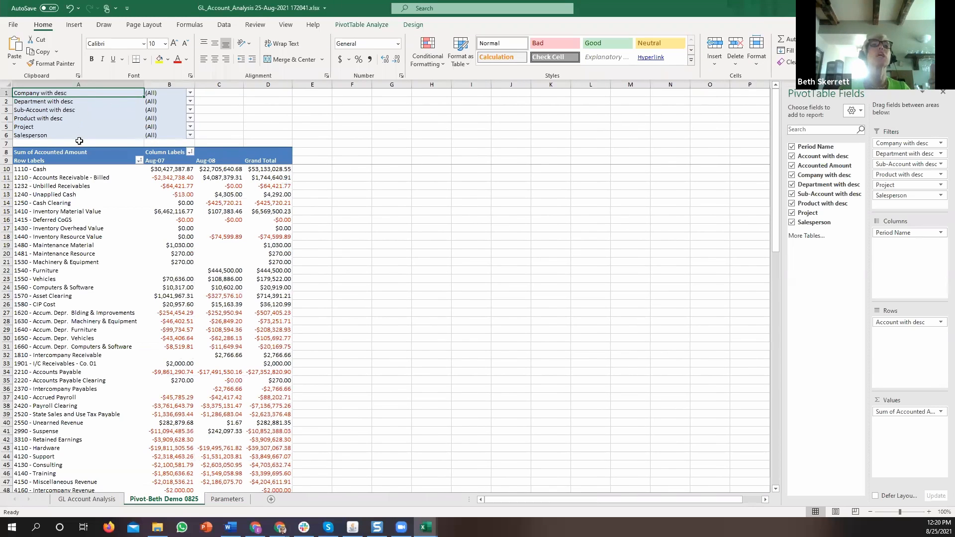
- In the Excel output, look over the account rows and filter the pivot to the department 410 - International Sales
{"action": "scroll", "coordinate": [96, 415], "scroll_direction": "down", "scroll_amount": 3}
{"action": "scroll", "coordinate": [153, 198], "scroll_direction": "up", "scroll_amount": 3}
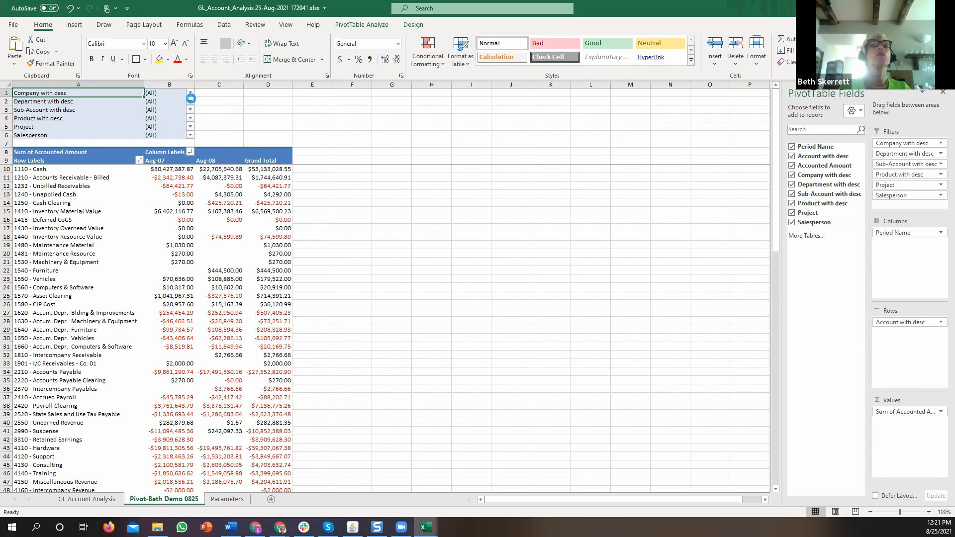
{"action": "left_click", "coordinate": [191, 99]}
{"action": "left_click", "coordinate": [91, 124]}
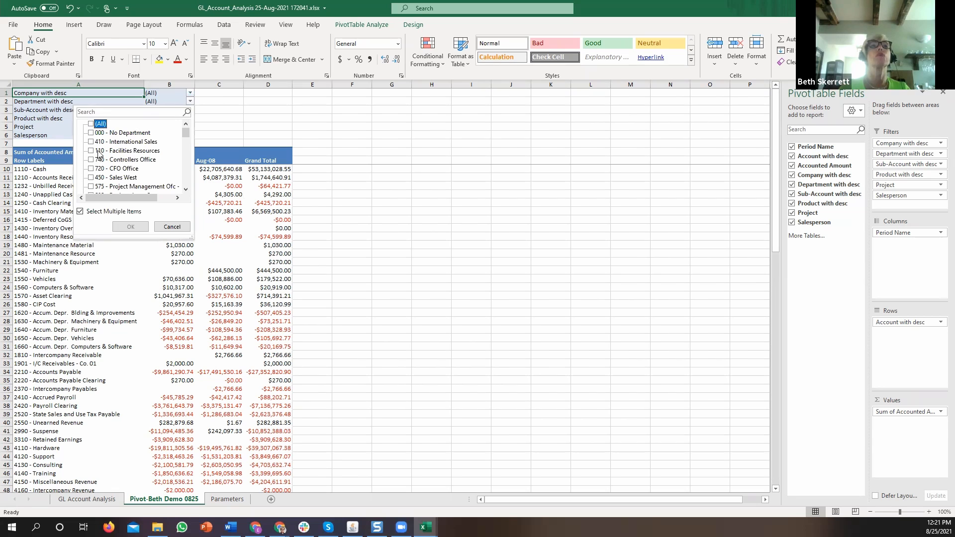
{"action": "left_click", "coordinate": [99, 141]}
{"action": "left_click", "coordinate": [130, 227]}
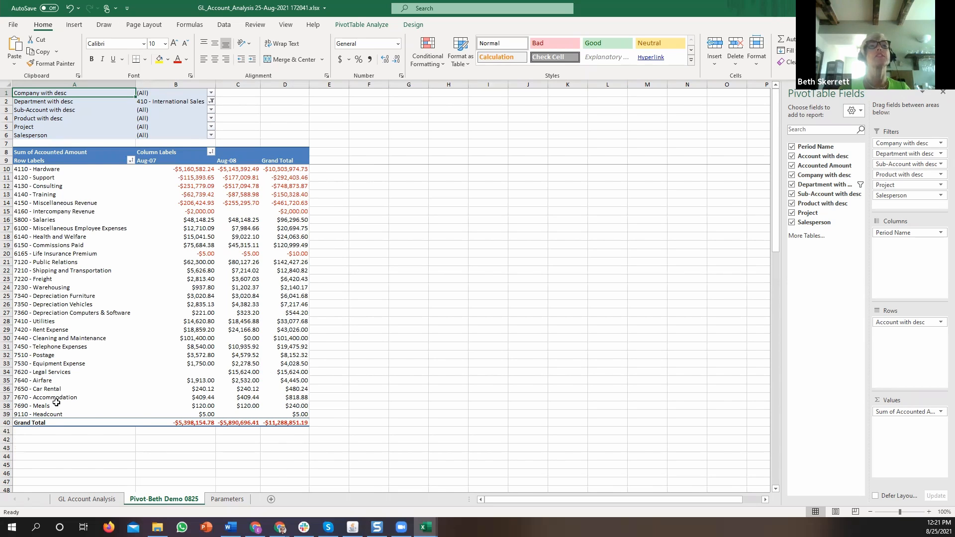
- Drill down into the Aug-07 amount of account 4110 - Hardware and return to the pivot sheet
{"action": "mouse_move", "coordinate": [182, 296]}
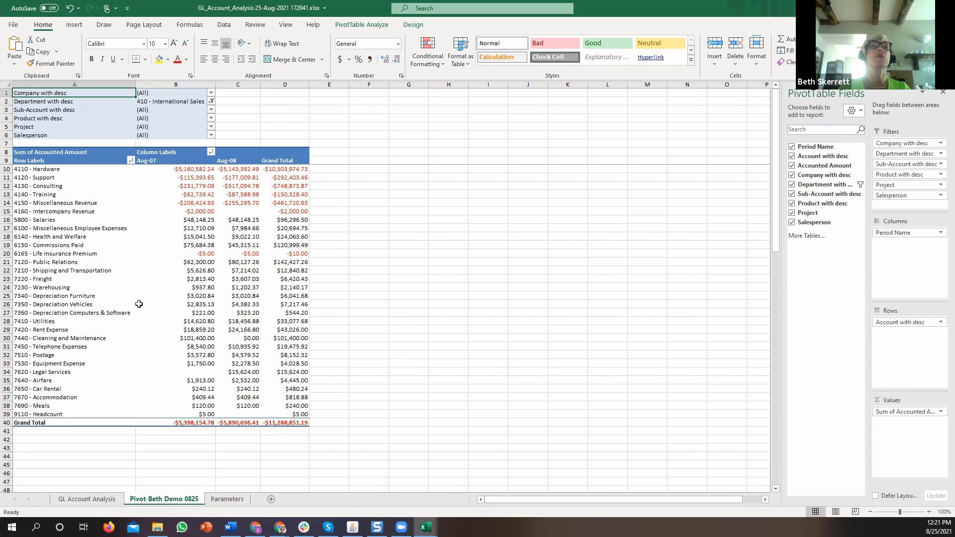
{"action": "double_click", "coordinate": [194, 169]}
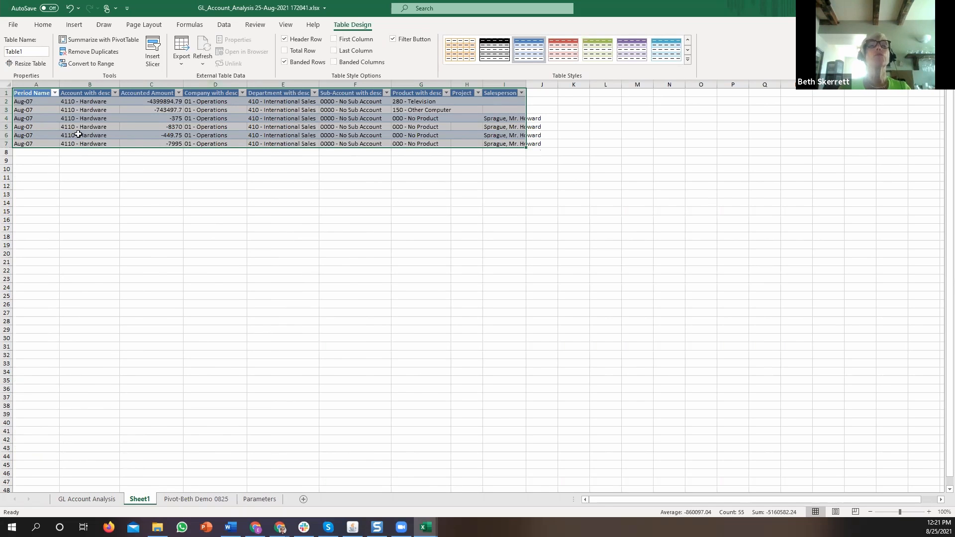
{"action": "left_click", "coordinate": [210, 503]}
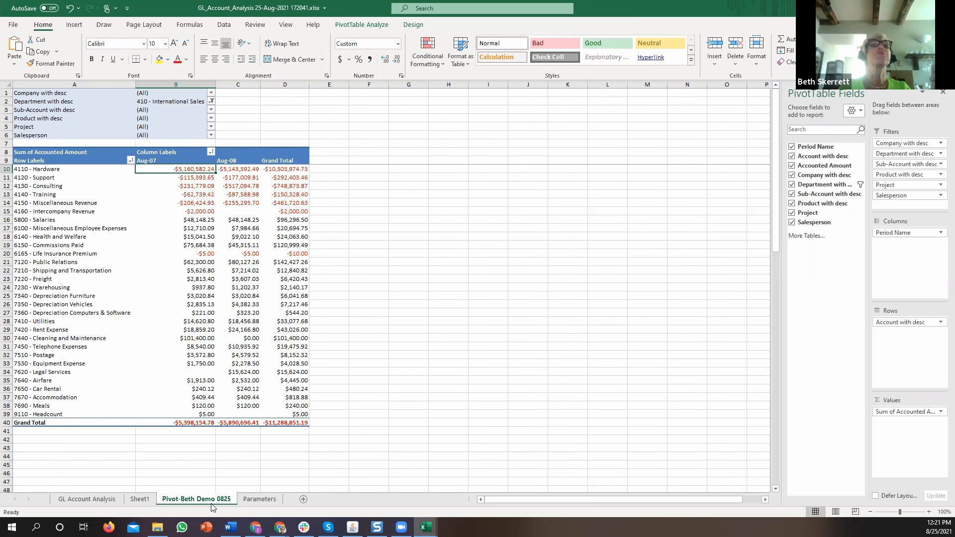
- Reset the pivot's Department with desc filter to all departments
{"action": "left_click", "coordinate": [211, 101]}
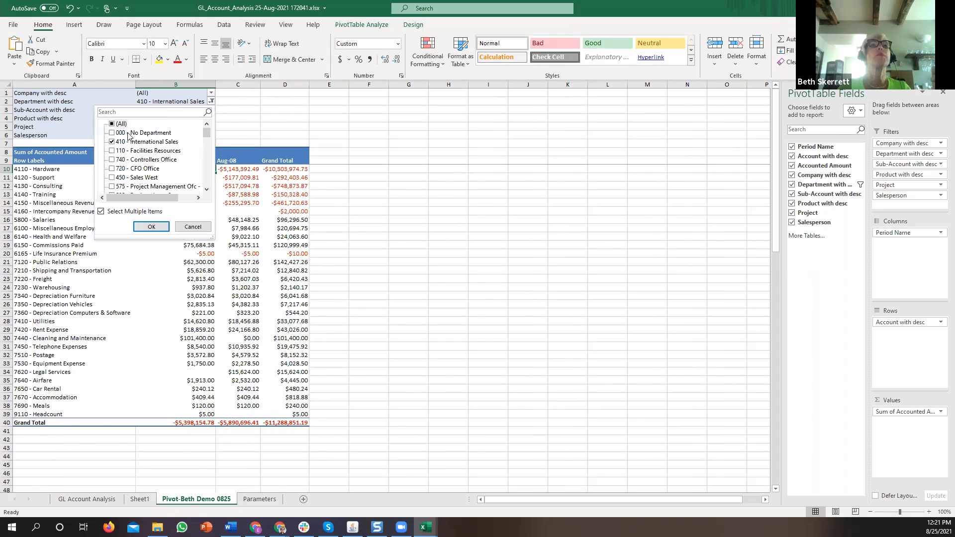
{"action": "left_click", "coordinate": [112, 124]}
{"action": "left_click", "coordinate": [151, 226]}
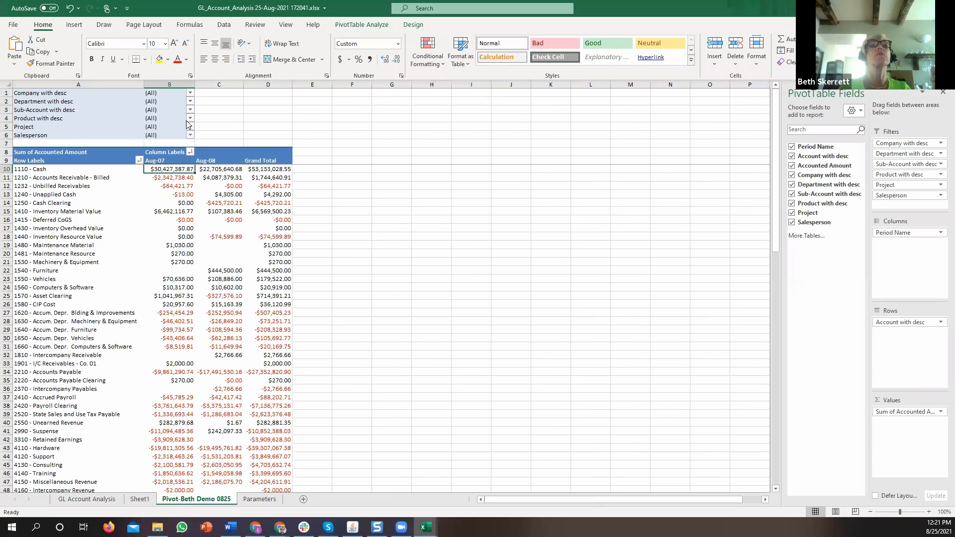
- Filter the pivot to product 270 - Camera to view its accounts, and reset the product filter to all
{"action": "left_click", "coordinate": [190, 118]}
{"action": "left_click", "coordinate": [91, 142]}
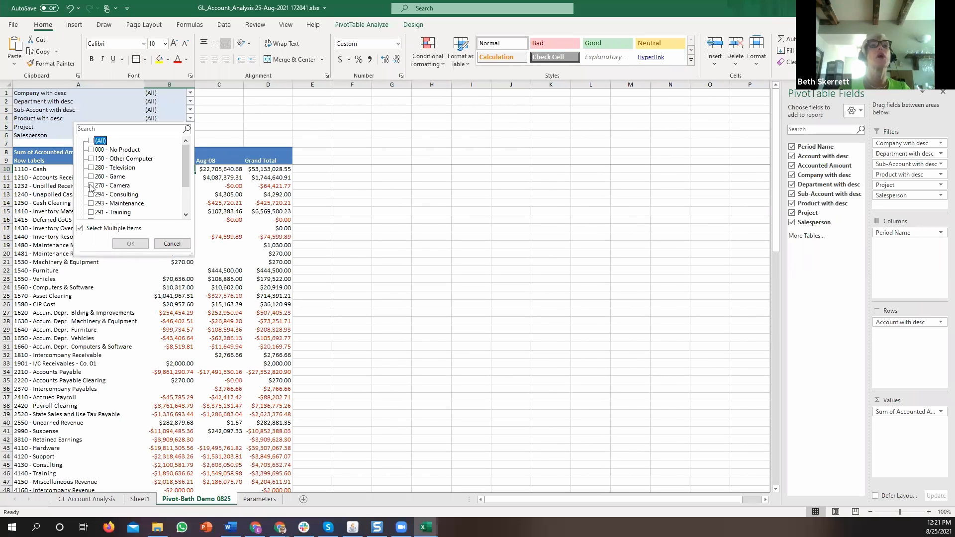
{"action": "left_click", "coordinate": [91, 186]}
{"action": "left_click", "coordinate": [125, 244]}
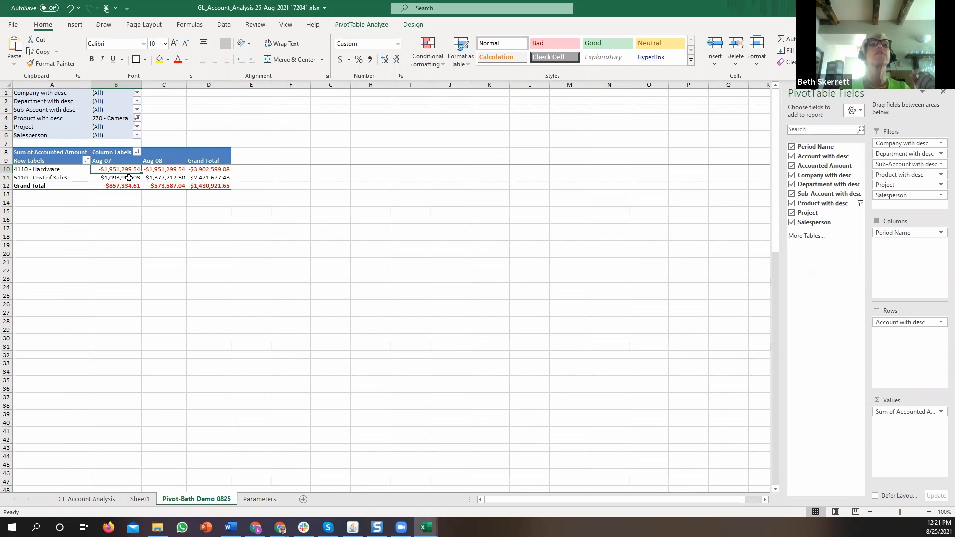
{"action": "left_click", "coordinate": [137, 119]}
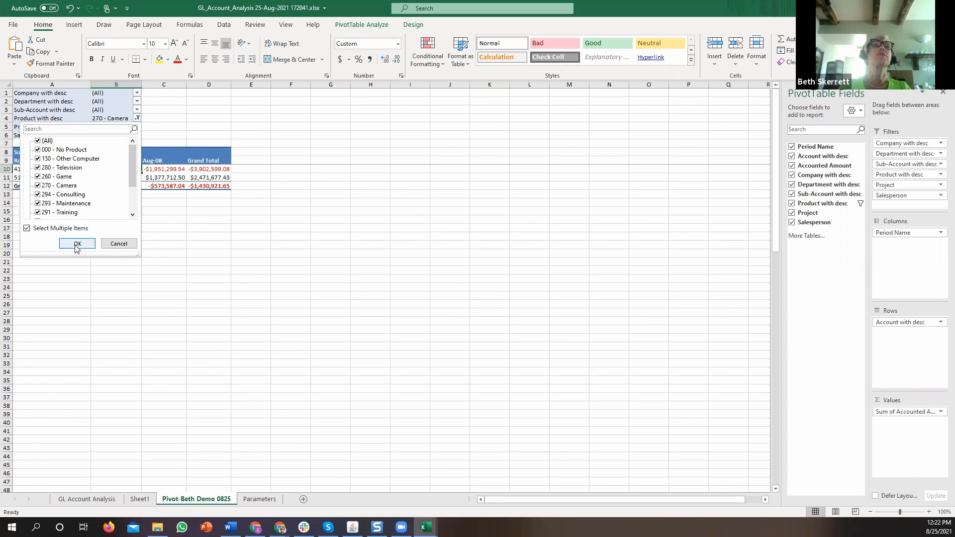
{"action": "left_click", "coordinate": [74, 245]}
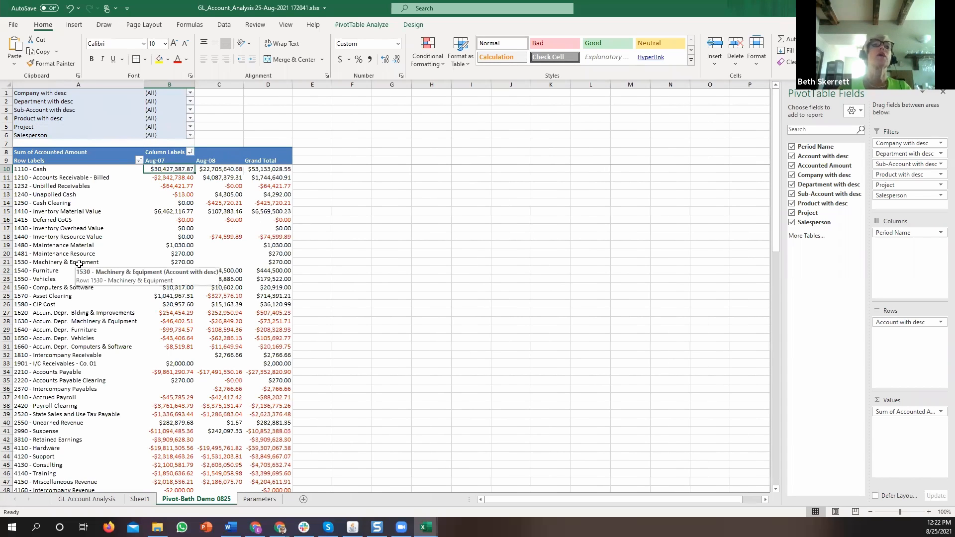
- Switch to Oracle Applications, close the template editor and set the GL Account Analysis report's Account Type parameter to Revenue
{"action": "left_click", "coordinate": [352, 526]}
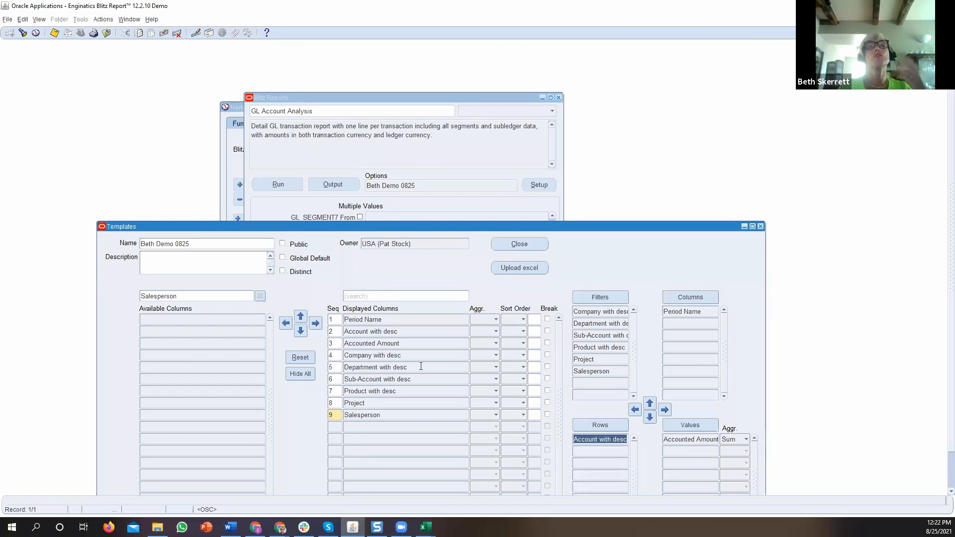
{"action": "left_click", "coordinate": [520, 244]}
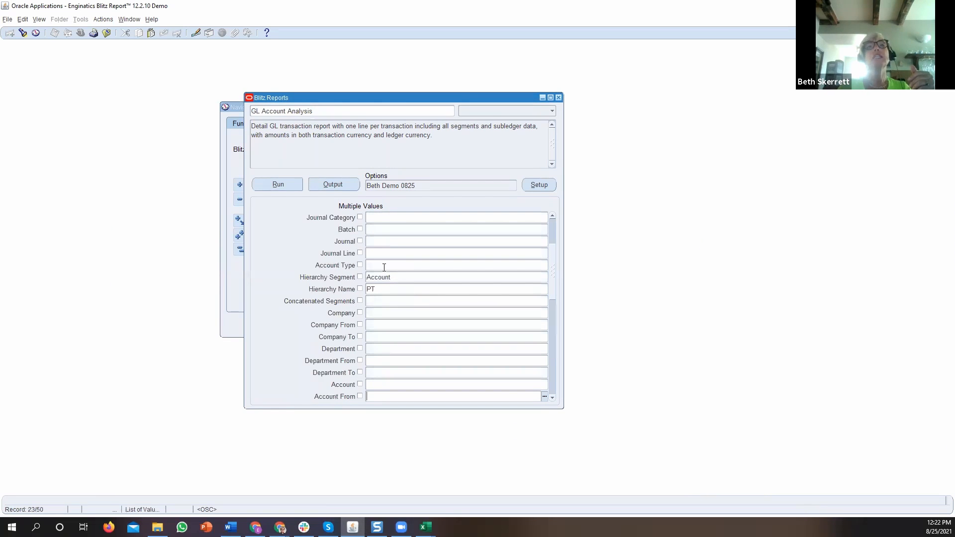
{"action": "left_click", "coordinate": [384, 267]}
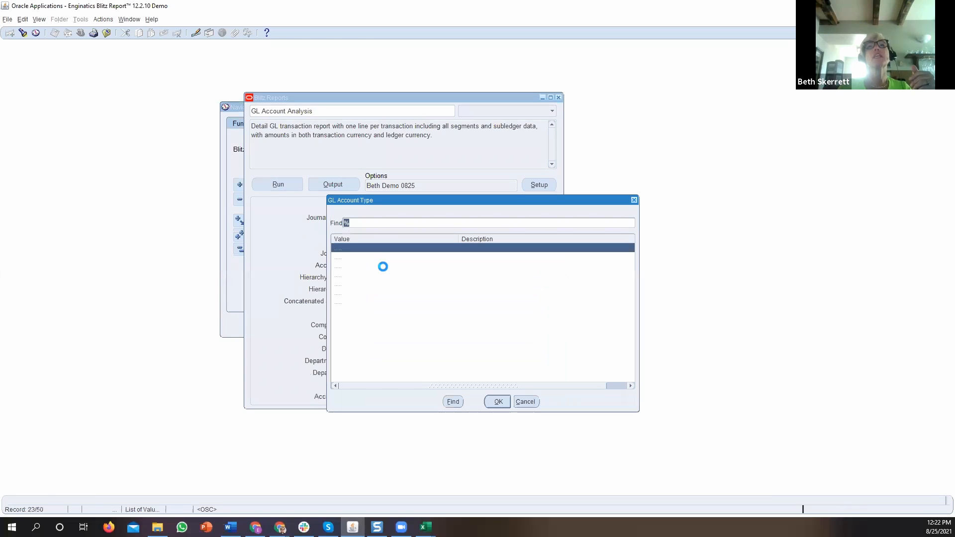
{"action": "left_click", "coordinate": [358, 277]}
{"action": "double_click", "coordinate": [358, 277]}
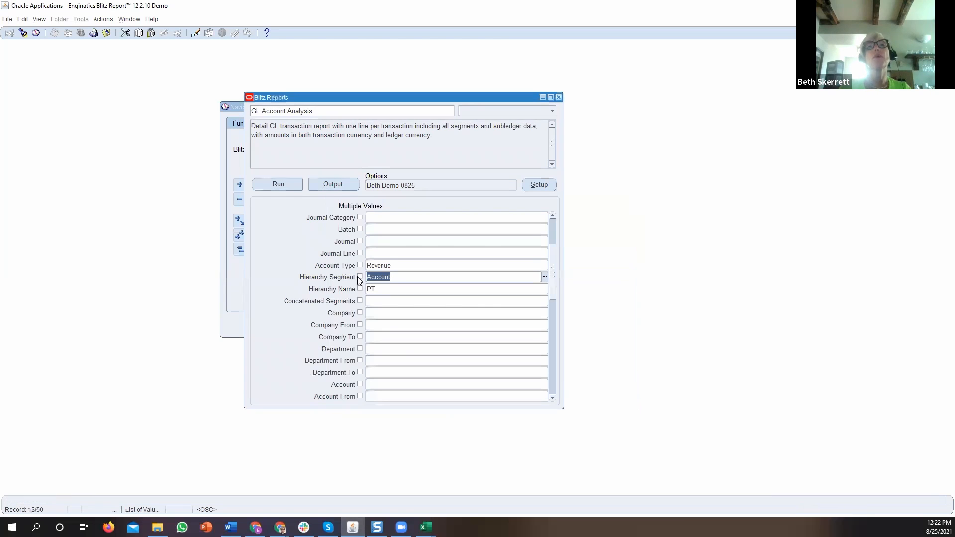
- Allow multiple values for Account Type, add Expense to the selection and run the report
{"action": "left_click", "coordinate": [359, 264]}
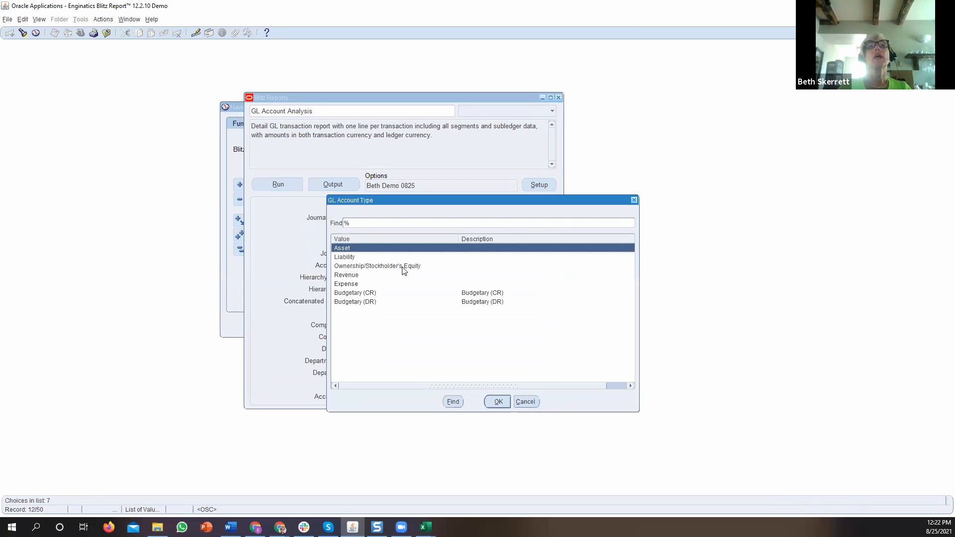
{"action": "left_click", "coordinate": [358, 284]}
{"action": "double_click", "coordinate": [358, 284]}
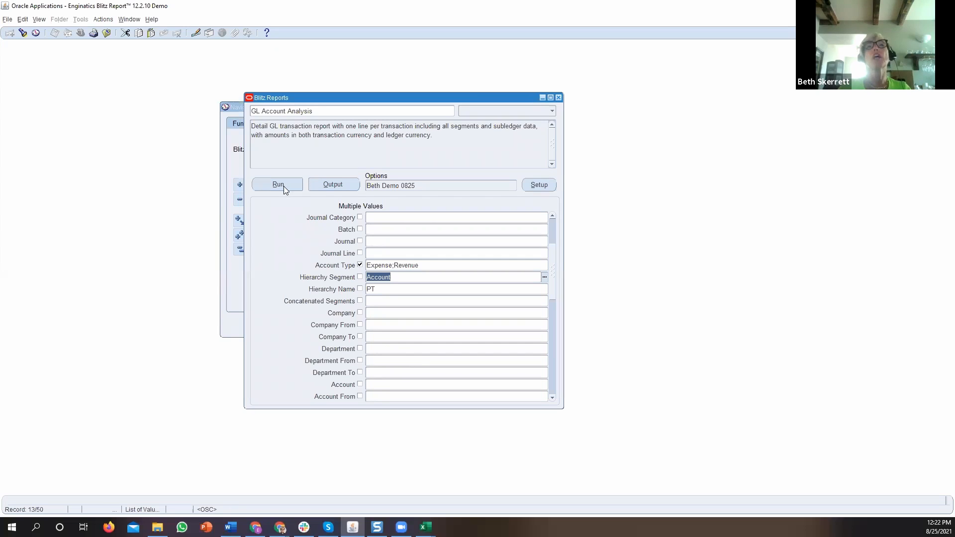
{"action": "left_click", "coordinate": [271, 183]}
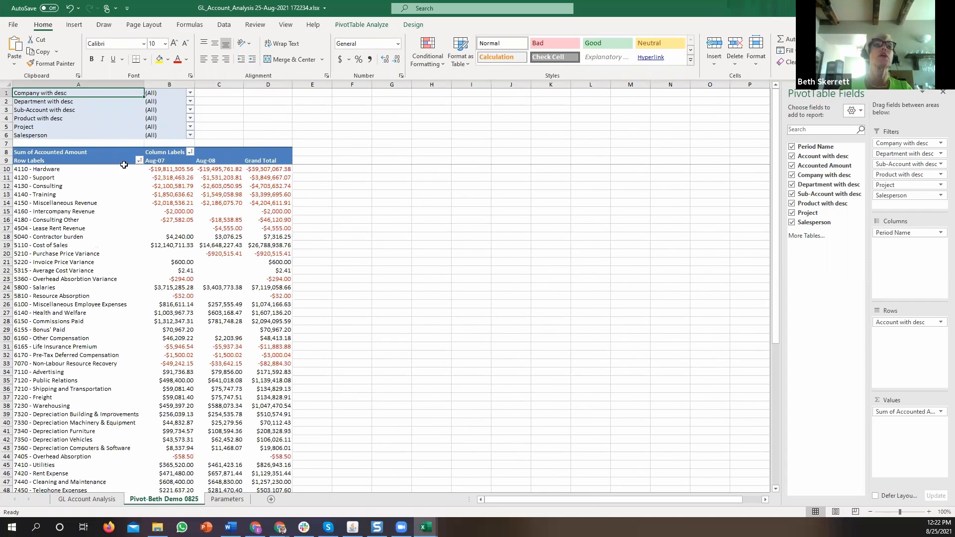
- Look over the new output's account rows, drill down into the Aug-07 amount of 4140 - Training and return to the pivot sheet
{"action": "scroll", "coordinate": [116, 193], "scroll_direction": "down", "scroll_amount": 9}
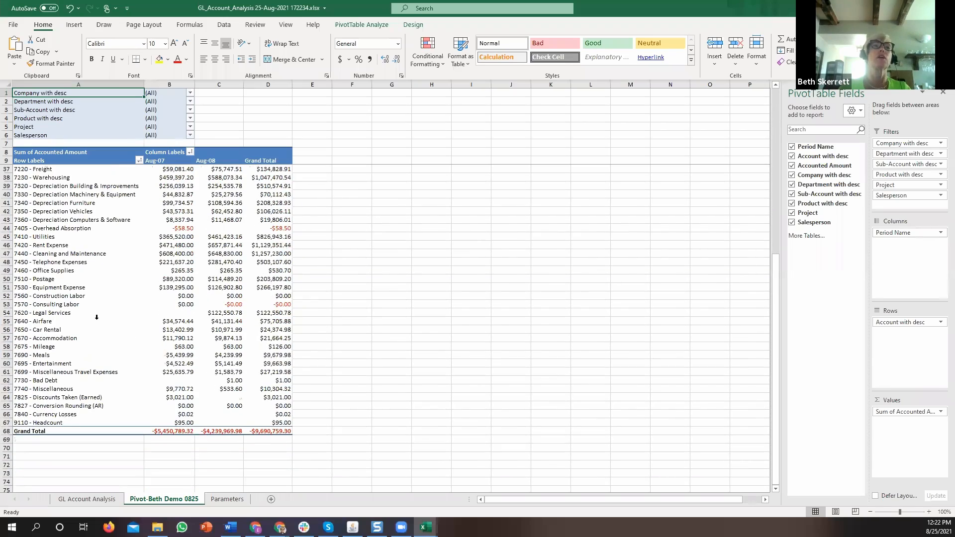
{"action": "scroll", "coordinate": [96, 317], "scroll_direction": "up", "scroll_amount": 9}
{"action": "left_click", "coordinate": [181, 194]}
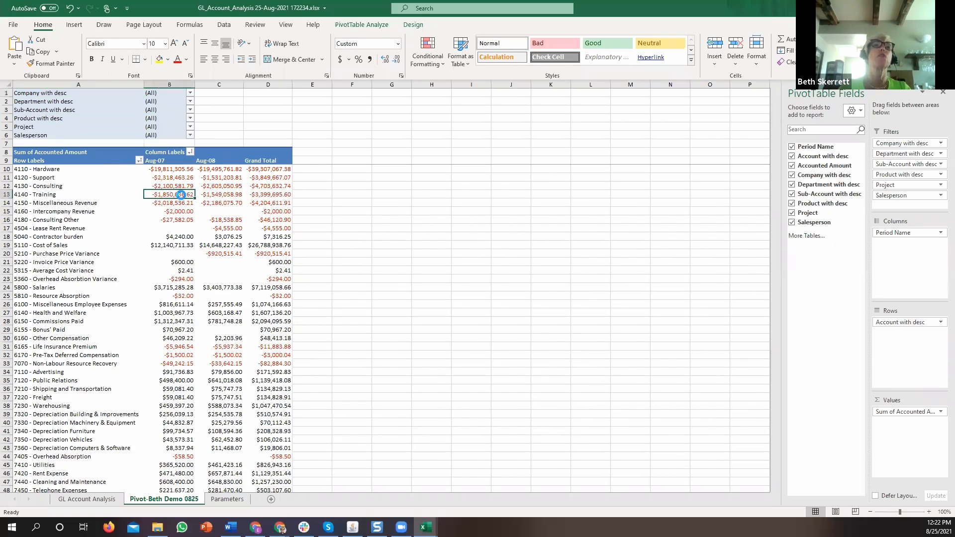
{"action": "double_click", "coordinate": [181, 194]}
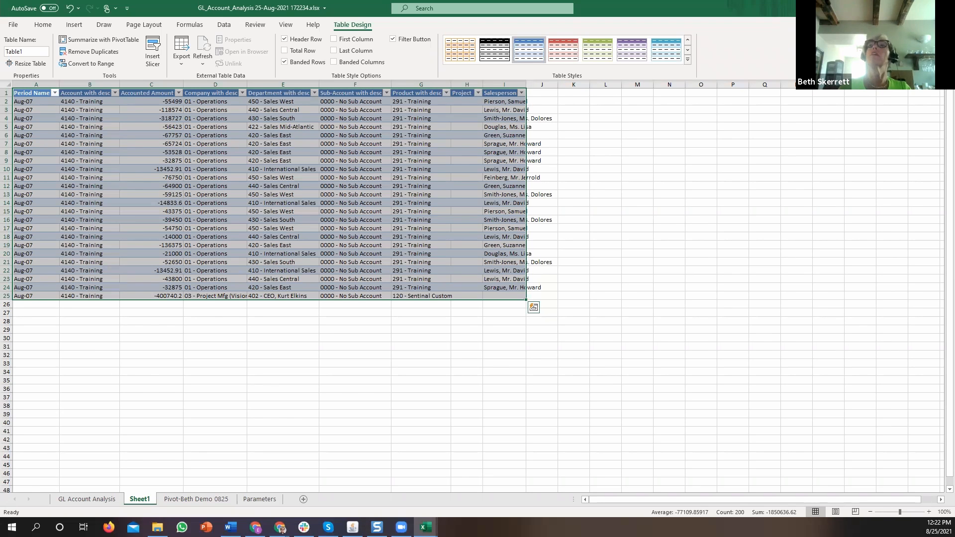
{"action": "left_click", "coordinate": [196, 498]}
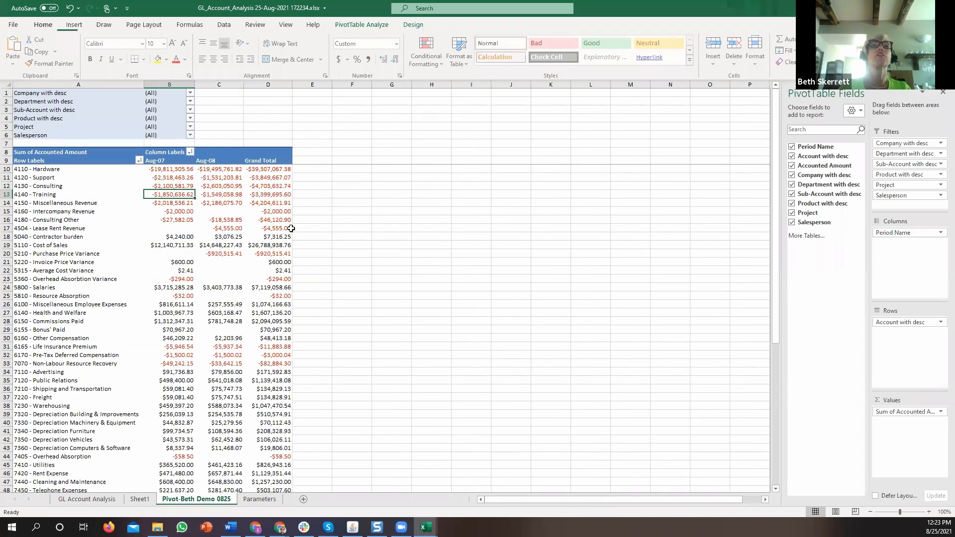
- Drill down into the grand total of account 4140 - Training and check which periods its Period Name filter offers
{"action": "double_click", "coordinate": [272, 195]}
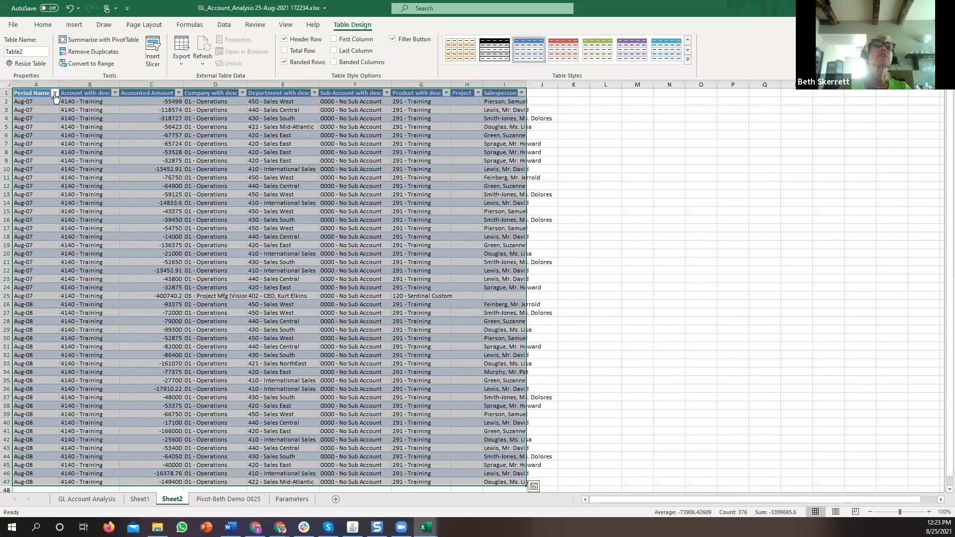
{"action": "left_click", "coordinate": [55, 93]}
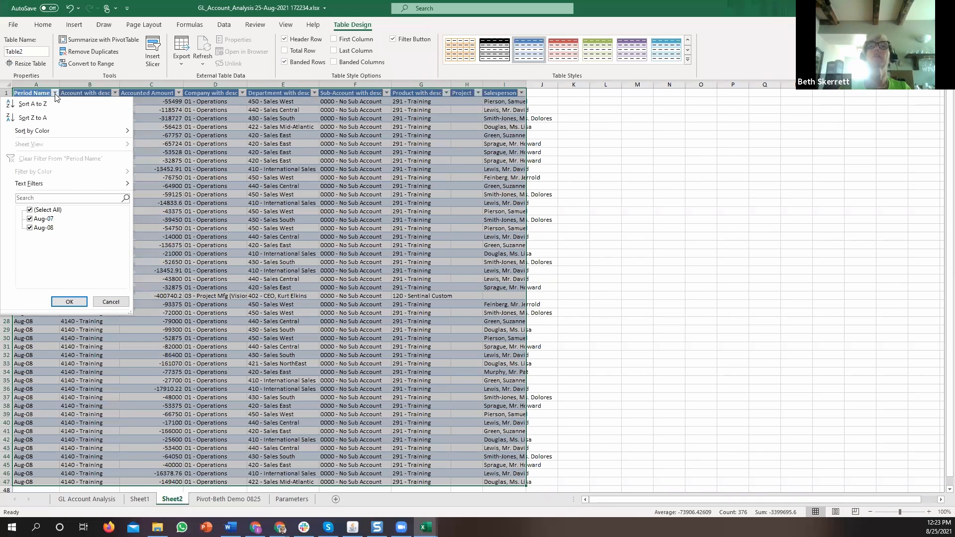
{"action": "left_click", "coordinate": [55, 94]}
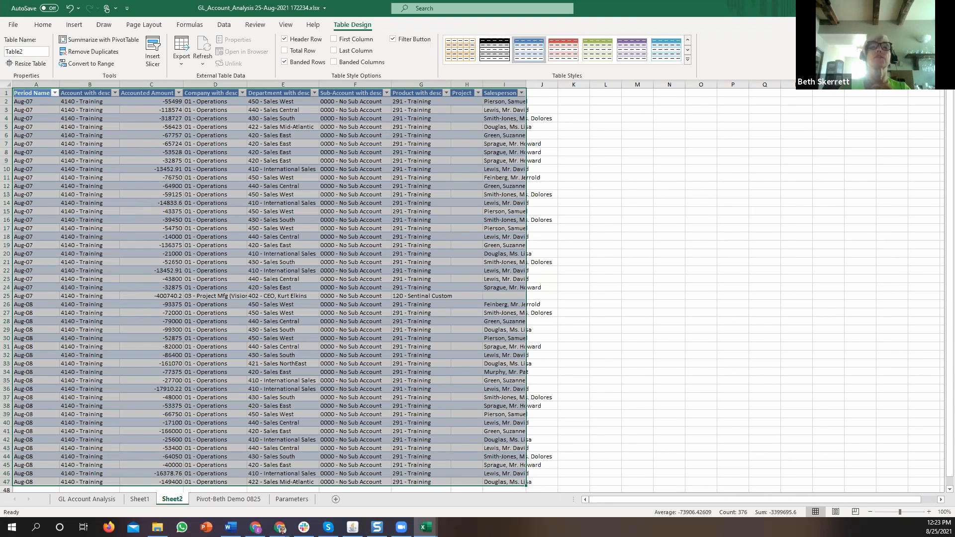
- Switch to Oracle Applications, select the template 4-Financial Statement Pivot by Hierarchy in the report options and open it for editing
{"action": "key", "text": "alt+Tab"}
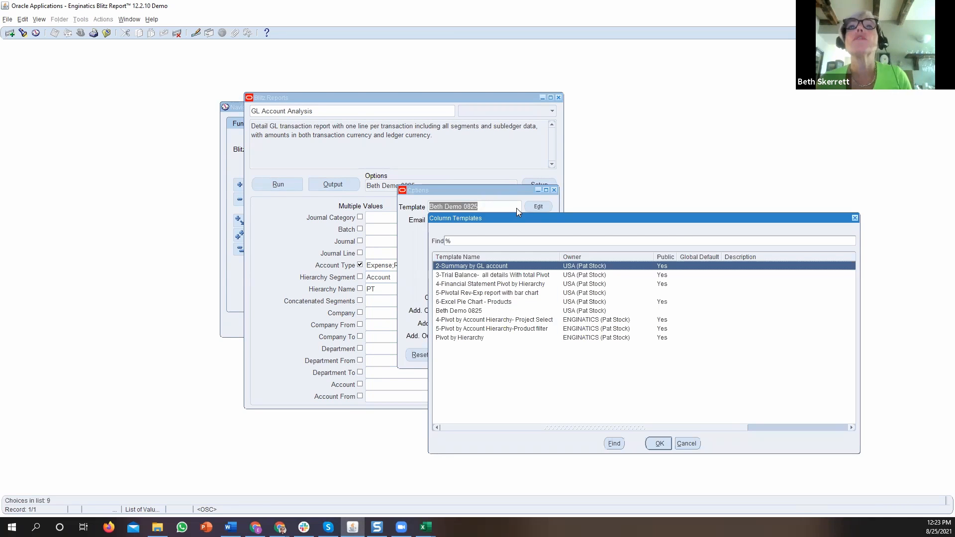
{"action": "double_click", "coordinate": [476, 285]}
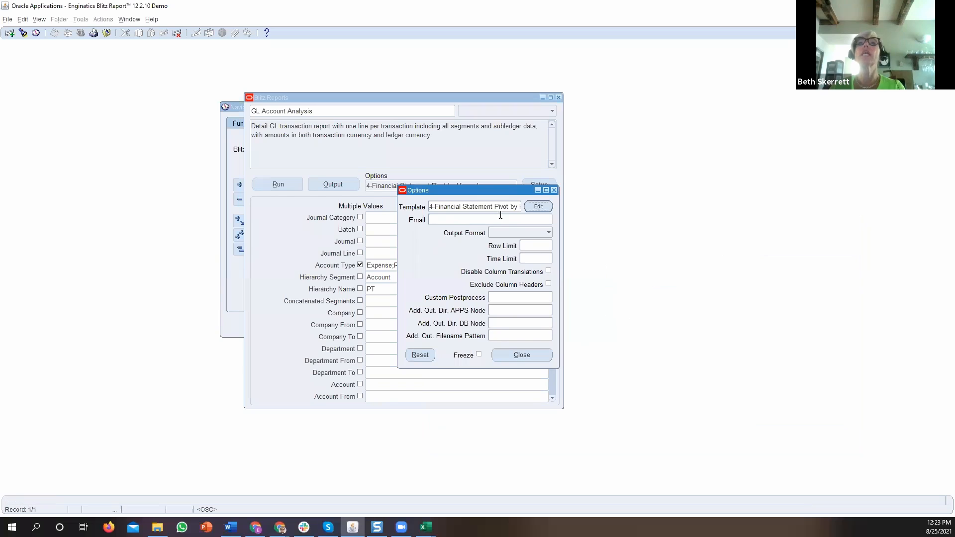
{"action": "left_click", "coordinate": [541, 209]}
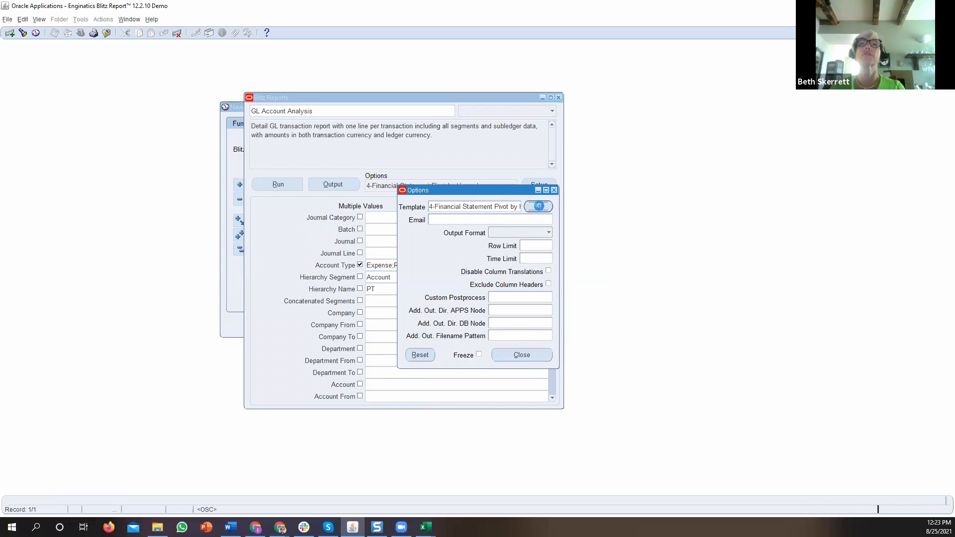
- Look through the hierarchy template's displayed columns, move the template window clear of the report form and run the report
{"action": "scroll", "coordinate": [436, 250], "scroll_direction": "down", "scroll_amount": 2}
{"action": "scroll", "coordinate": [437, 276], "scroll_direction": "down", "scroll_amount": 2}
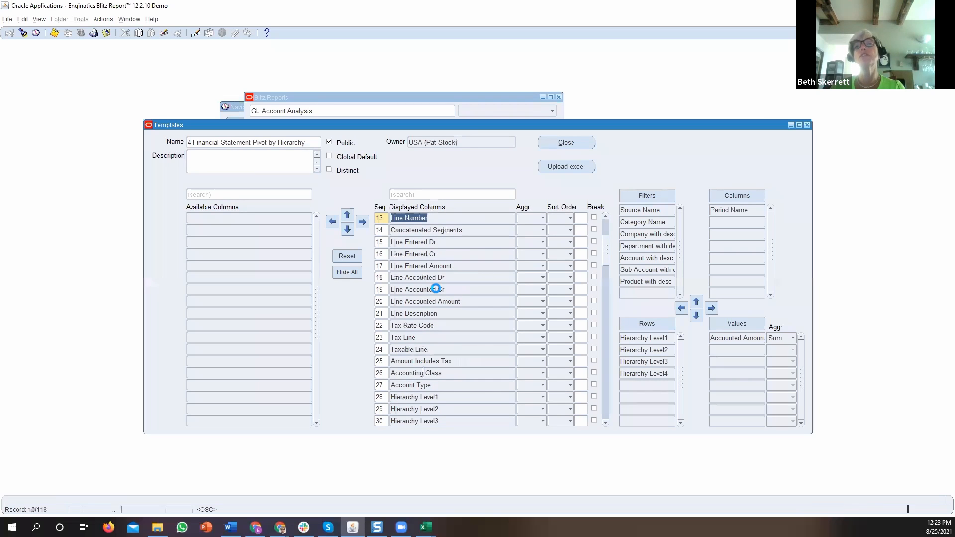
{"action": "scroll", "coordinate": [435, 288], "scroll_direction": "down", "scroll_amount": 9}
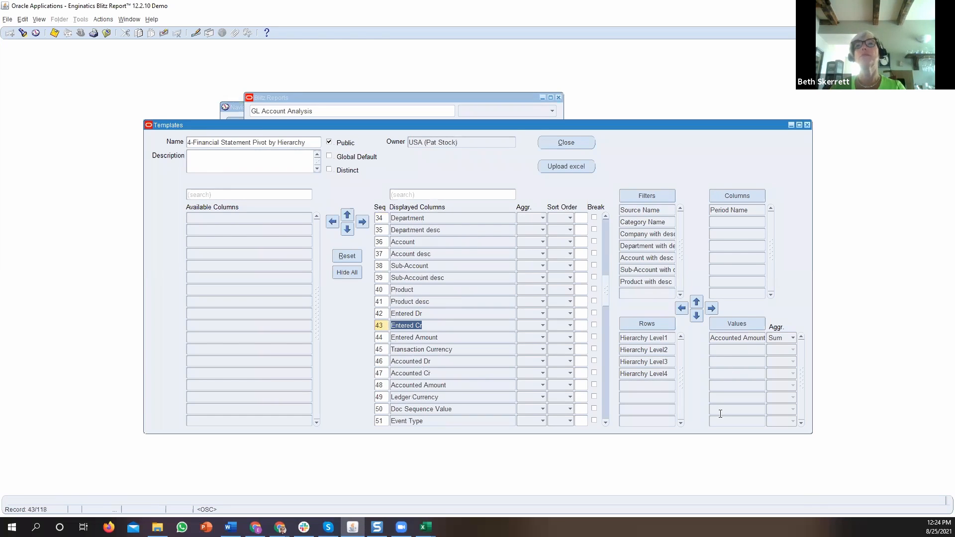
{"action": "left_click_drag", "start_coordinate": [384, 125], "coordinate": [385, 234]}
{"action": "left_click", "coordinate": [281, 186]}
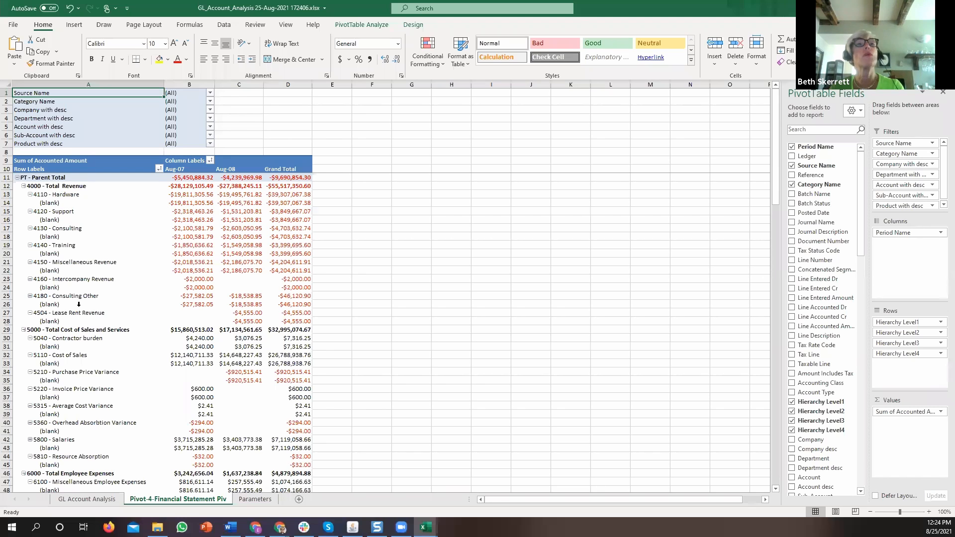
- Examine the financial statement pivot's hierarchy groups, drill down into the grand total of the (blank) group and return to the pivot
{"action": "scroll", "coordinate": [80, 332], "scroll_direction": "down", "scroll_amount": 10}
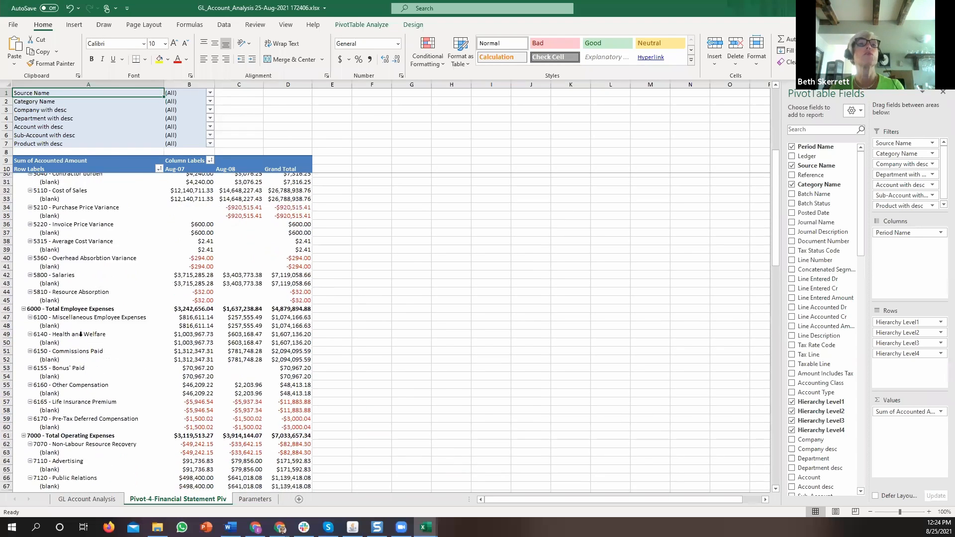
{"action": "scroll", "coordinate": [84, 350], "scroll_direction": "down", "scroll_amount": 4}
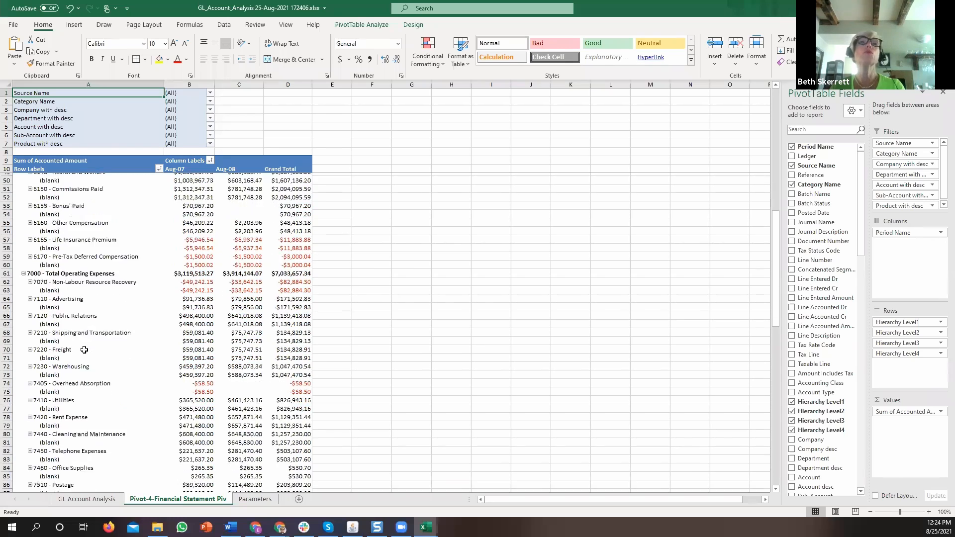
{"action": "scroll", "coordinate": [84, 349], "scroll_direction": "down", "scroll_amount": 4}
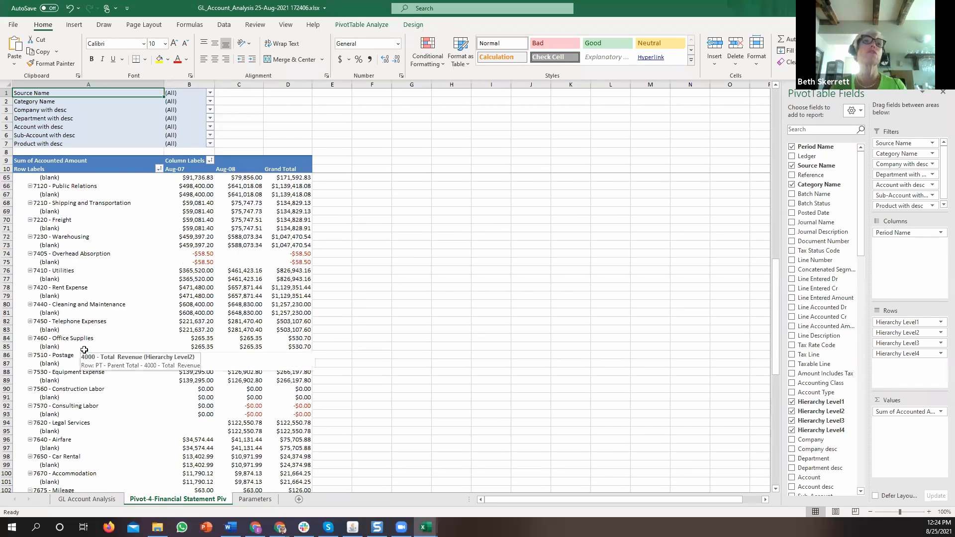
{"action": "scroll", "coordinate": [84, 350], "scroll_direction": "down", "scroll_amount": 2}
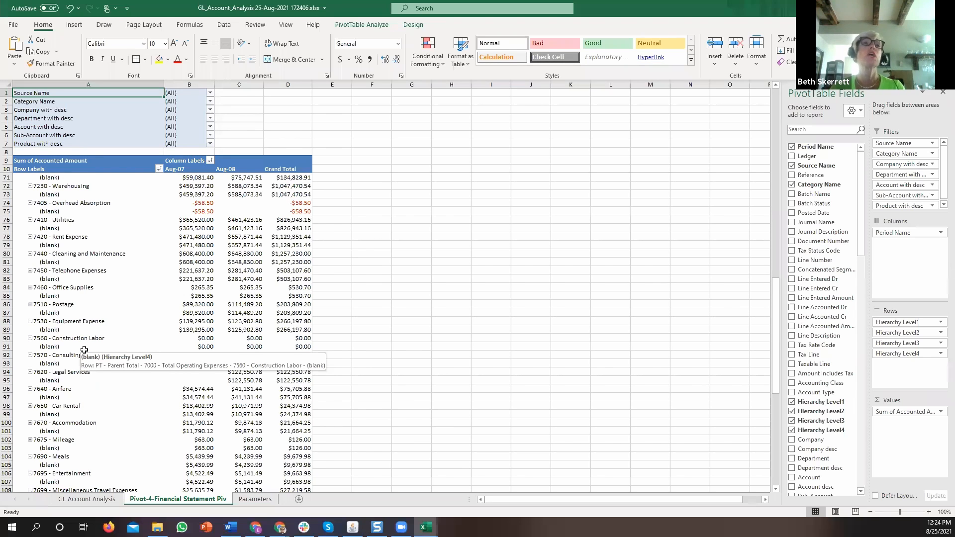
{"action": "scroll", "coordinate": [84, 349], "scroll_direction": "down", "scroll_amount": 8}
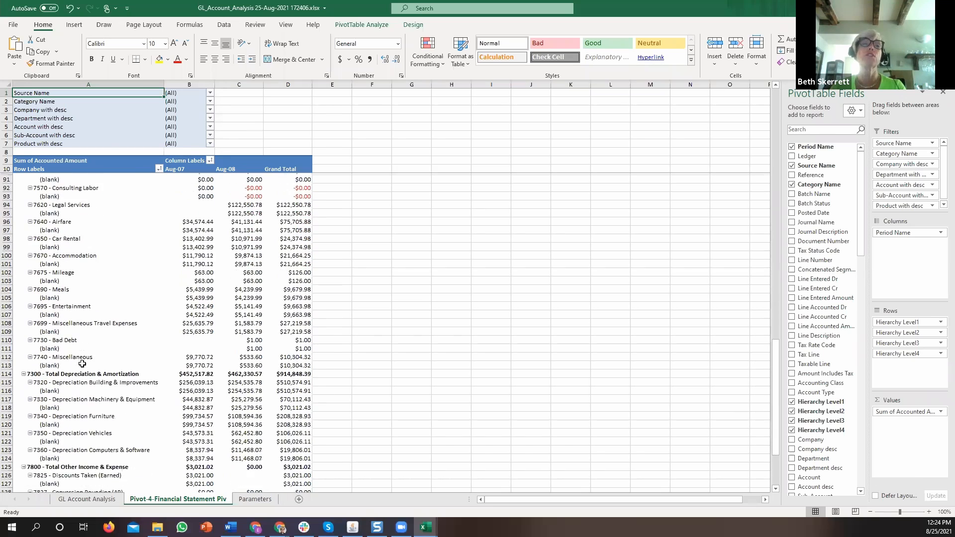
{"action": "scroll", "coordinate": [82, 364], "scroll_direction": "down", "scroll_amount": 4}
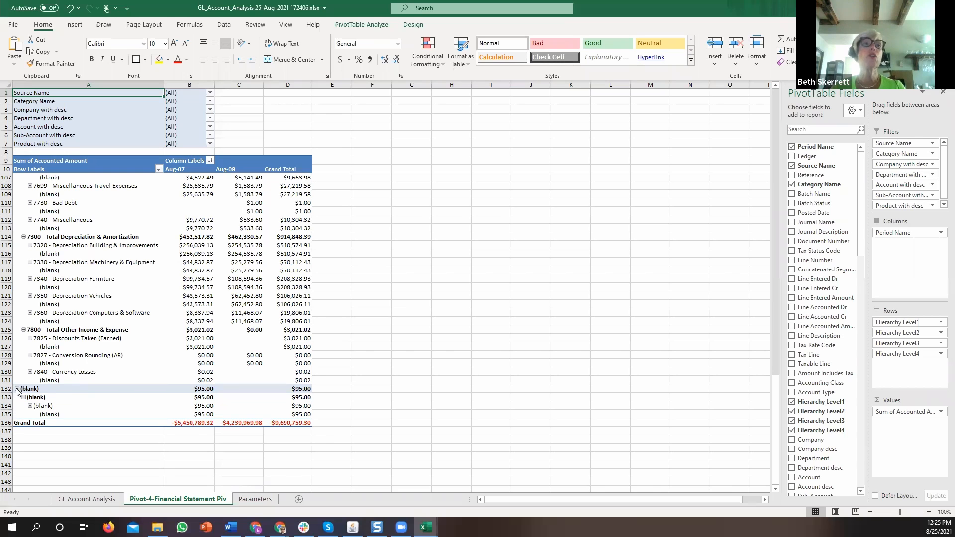
{"action": "double_click", "coordinate": [297, 396]}
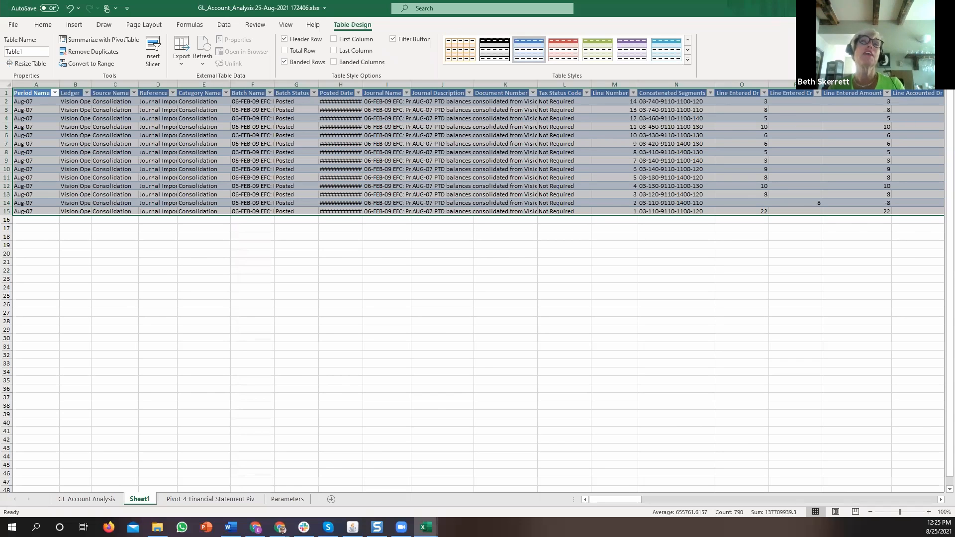
{"action": "left_click", "coordinate": [210, 499]}
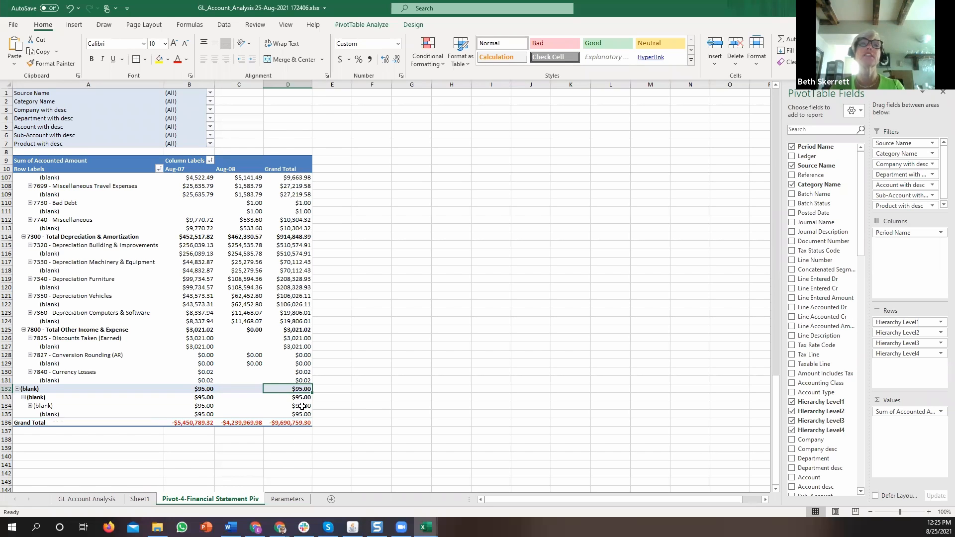
- Filter the financial statement pivot's Product with desc to 260 - Game
{"action": "scroll", "coordinate": [69, 361], "scroll_direction": "up", "scroll_amount": 20}
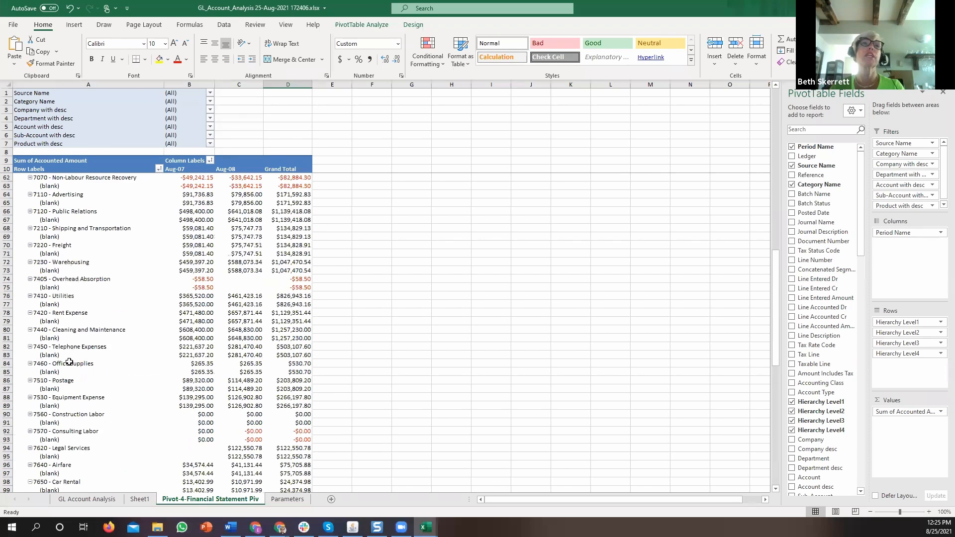
{"action": "scroll", "coordinate": [69, 361], "scroll_direction": "down", "scroll_amount": 1}
{"action": "scroll", "coordinate": [69, 362], "scroll_direction": "up", "scroll_amount": 1}
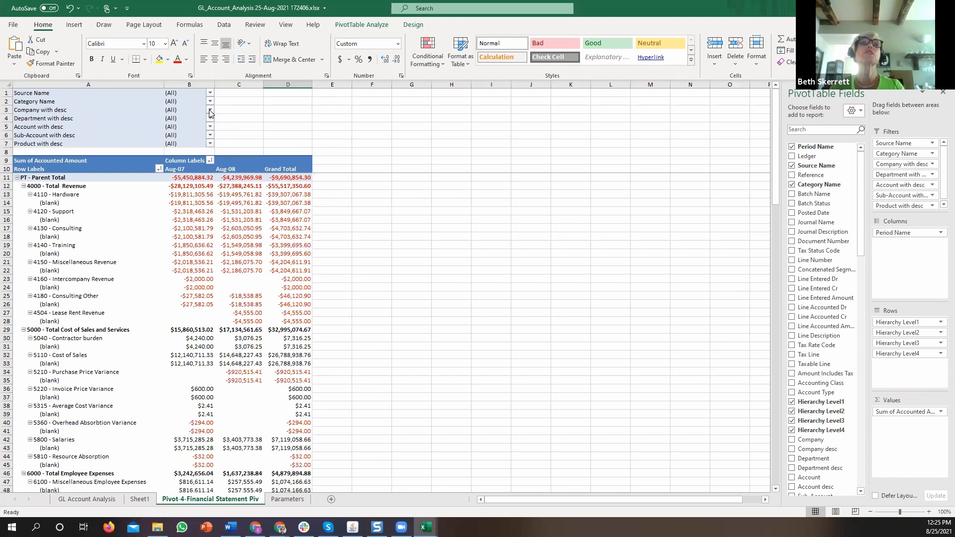
{"action": "left_click", "coordinate": [209, 144]}
{"action": "left_click", "coordinate": [111, 166]}
{"action": "left_click", "coordinate": [111, 201]}
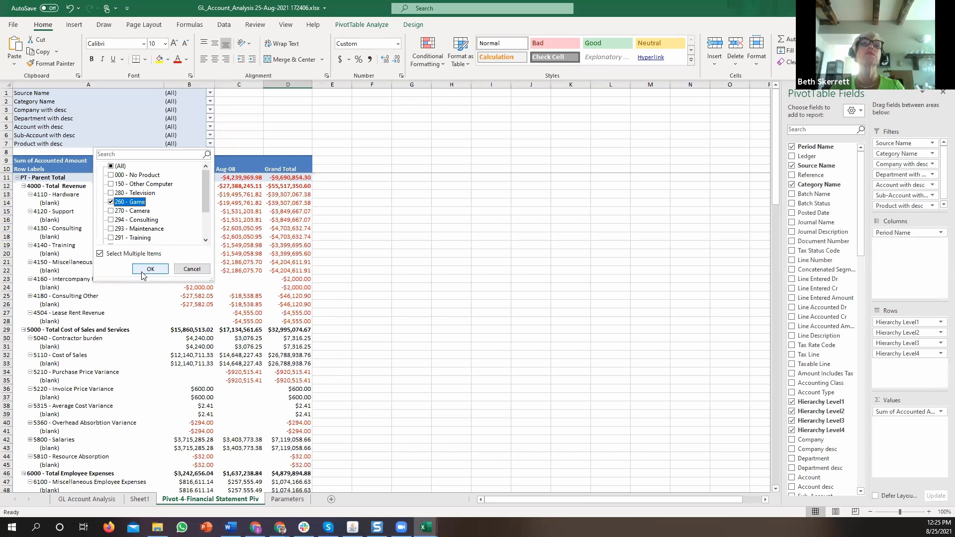
{"action": "left_click", "coordinate": [150, 269]}
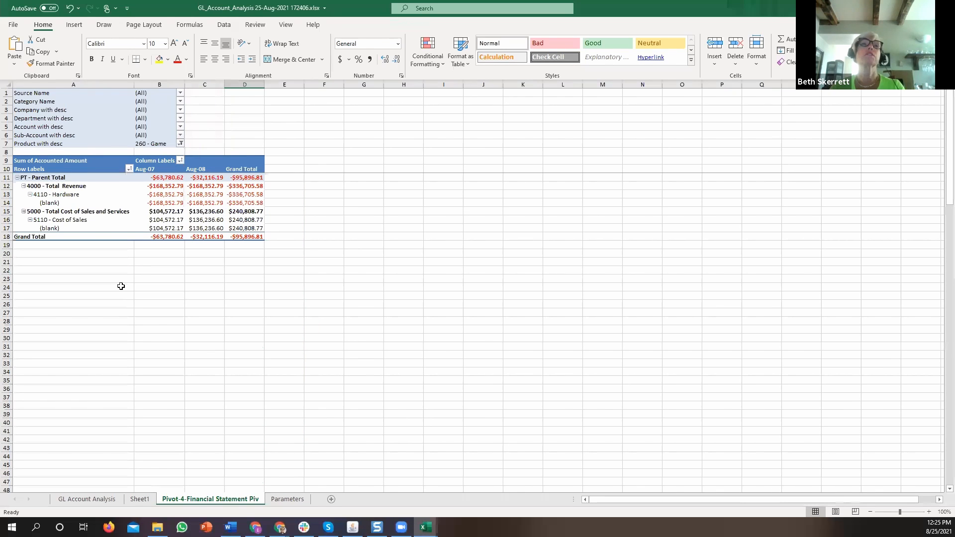
- Collapse the 4000 - Total Revenue group in the pivot rows
{"action": "left_click", "coordinate": [64, 187]}
{"action": "right_click", "coordinate": [65, 187]}
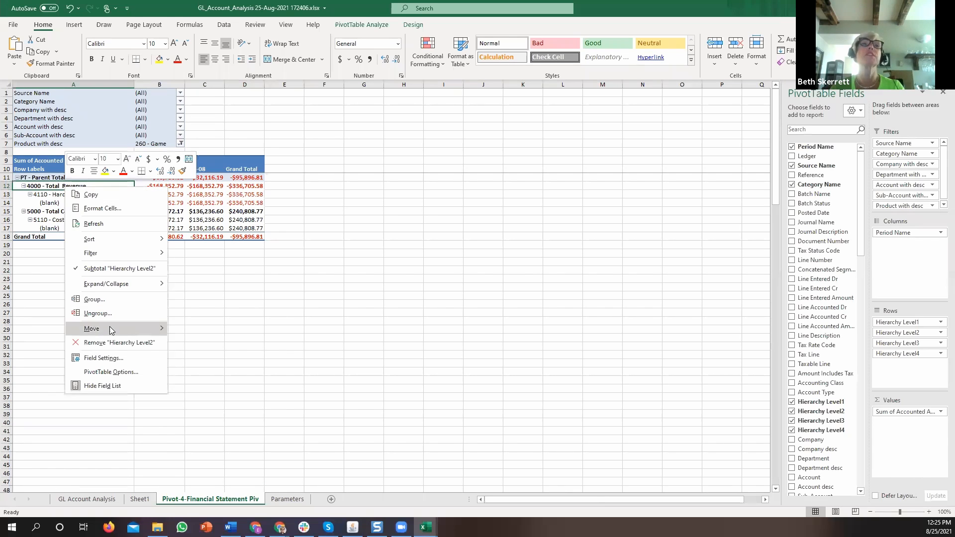
{"action": "mouse_move", "coordinate": [114, 291]}
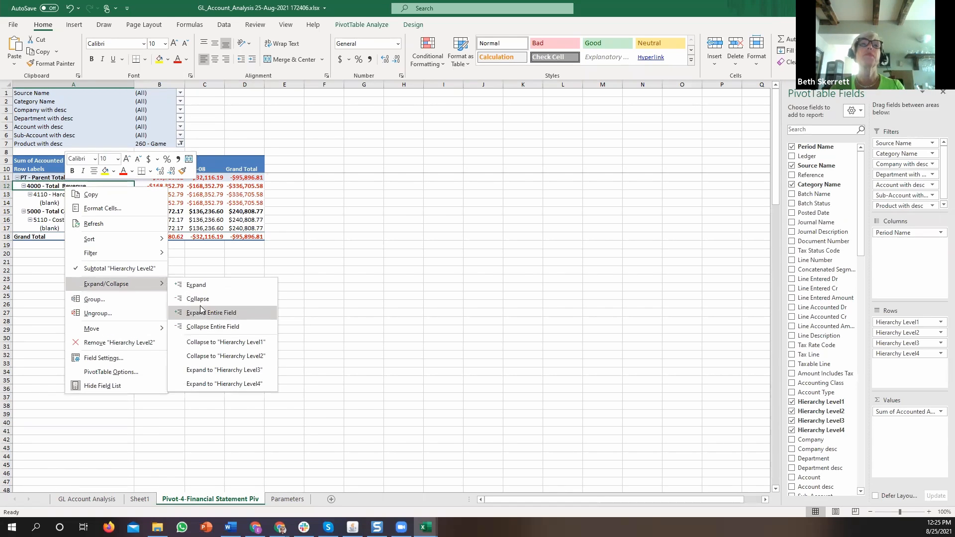
{"action": "left_click", "coordinate": [196, 300]}
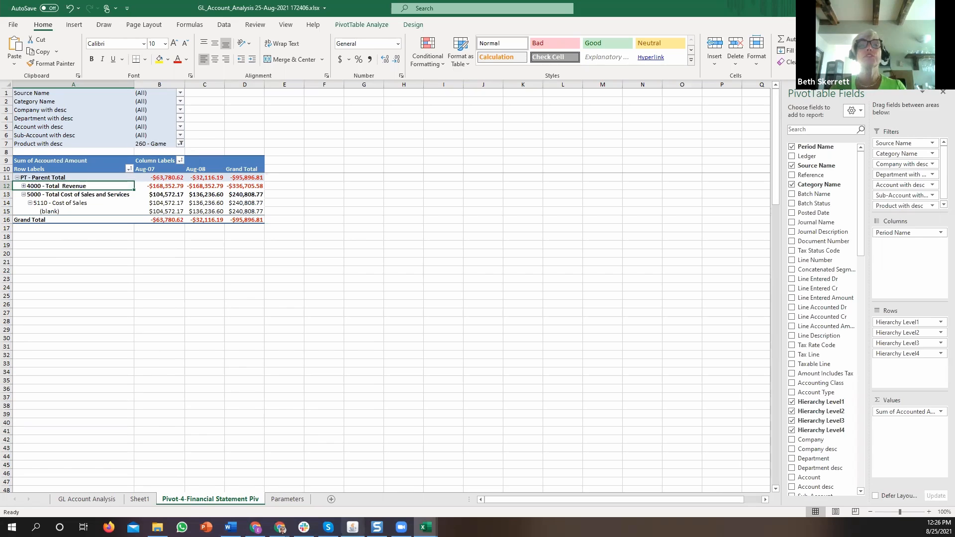
- Switch to Oracle Applications, close the hierarchy template and open the 2-Summary by GL account template for editing
{"action": "left_click", "coordinate": [280, 528]}
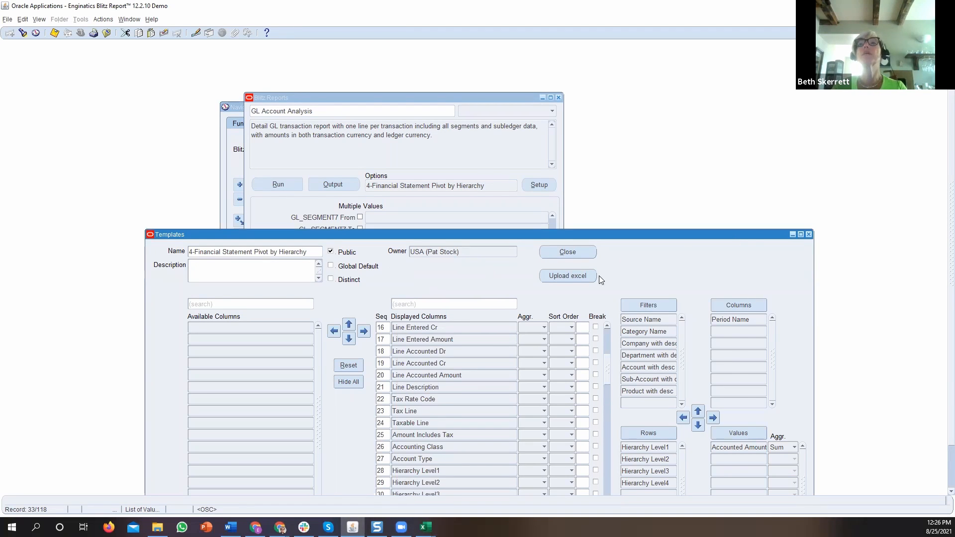
{"action": "left_click", "coordinate": [559, 253]}
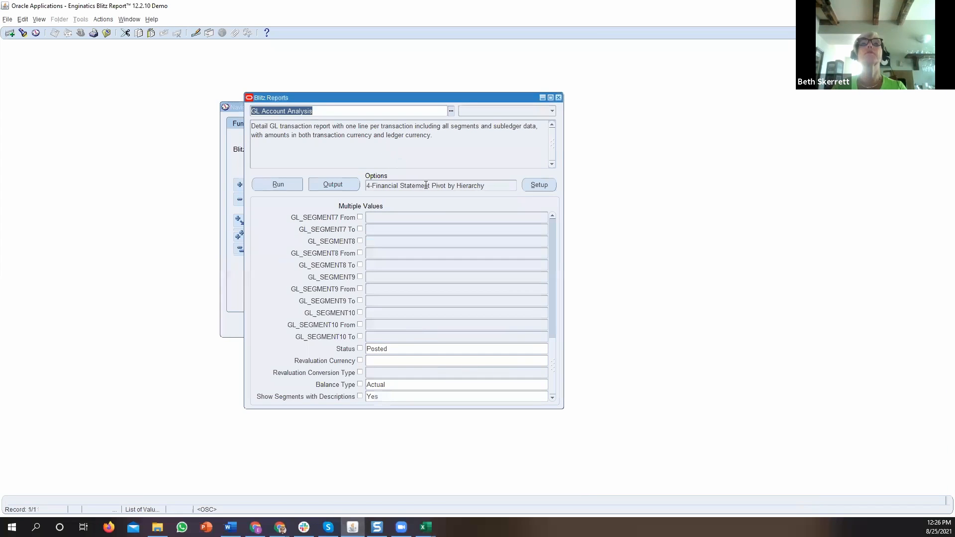
{"action": "left_click", "coordinate": [501, 184]}
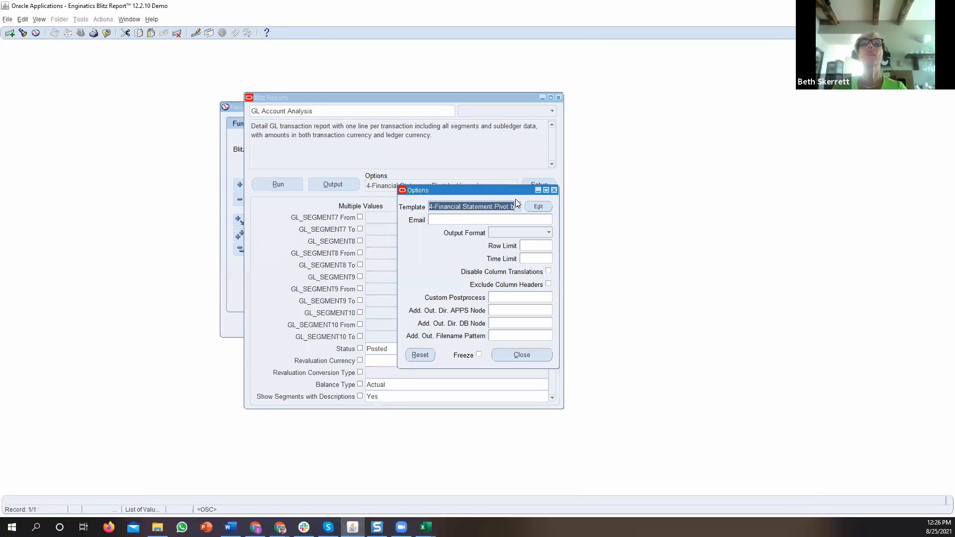
{"action": "left_click", "coordinate": [517, 207]}
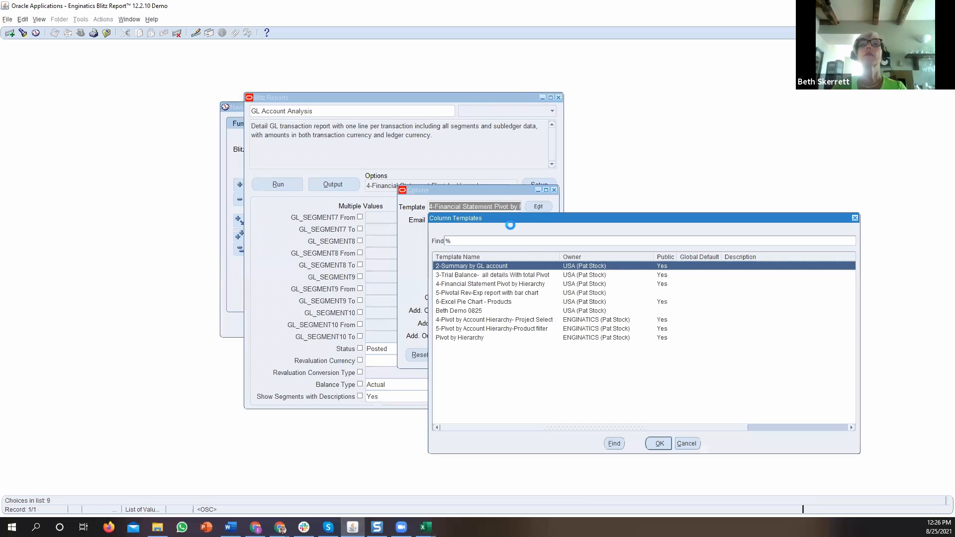
{"action": "double_click", "coordinate": [490, 268]}
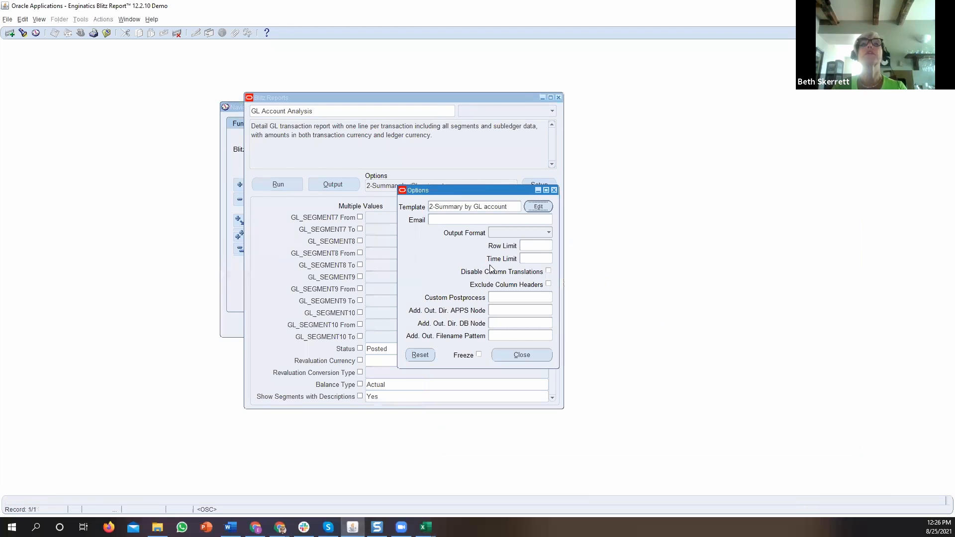
{"action": "left_click", "coordinate": [534, 204]}
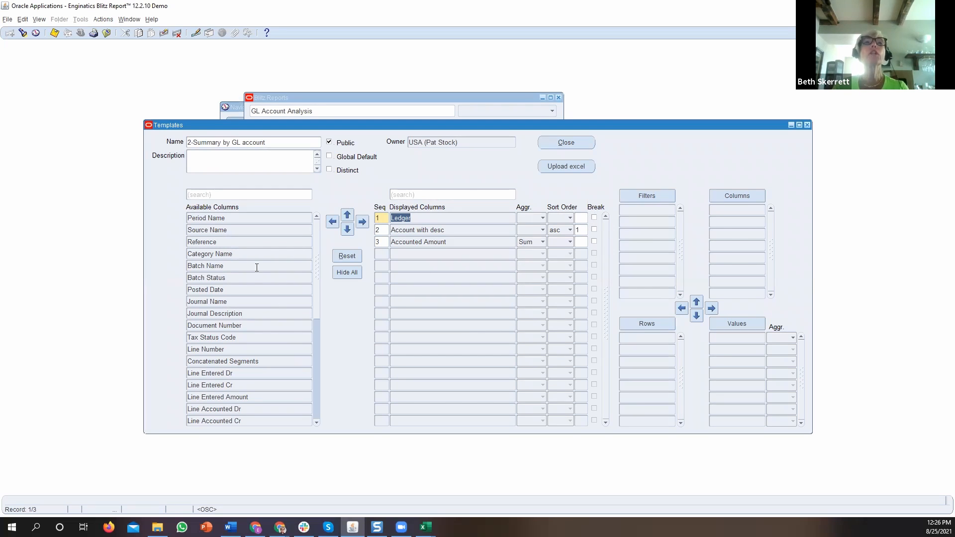
- Add Category Name to the displayed columns, place it below Accounted Amount and enable Break for it
{"action": "left_click", "coordinate": [246, 255]}
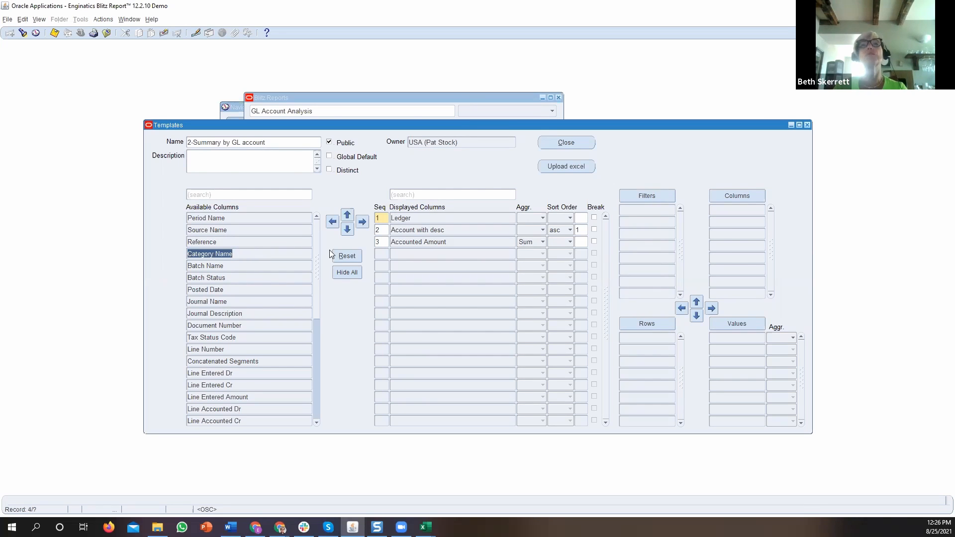
{"action": "left_click", "coordinate": [362, 221]}
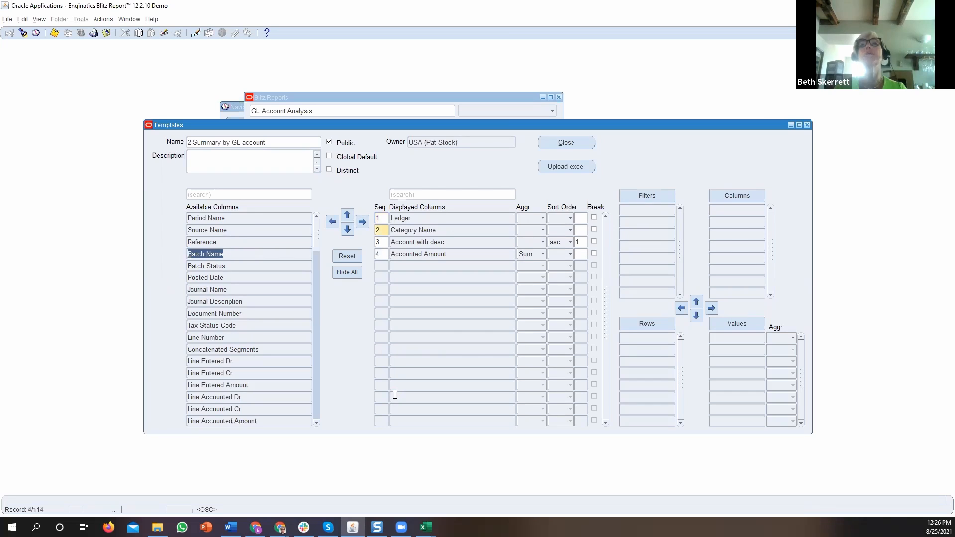
{"action": "left_click", "coordinate": [402, 231]}
{"action": "left_click", "coordinate": [347, 229]}
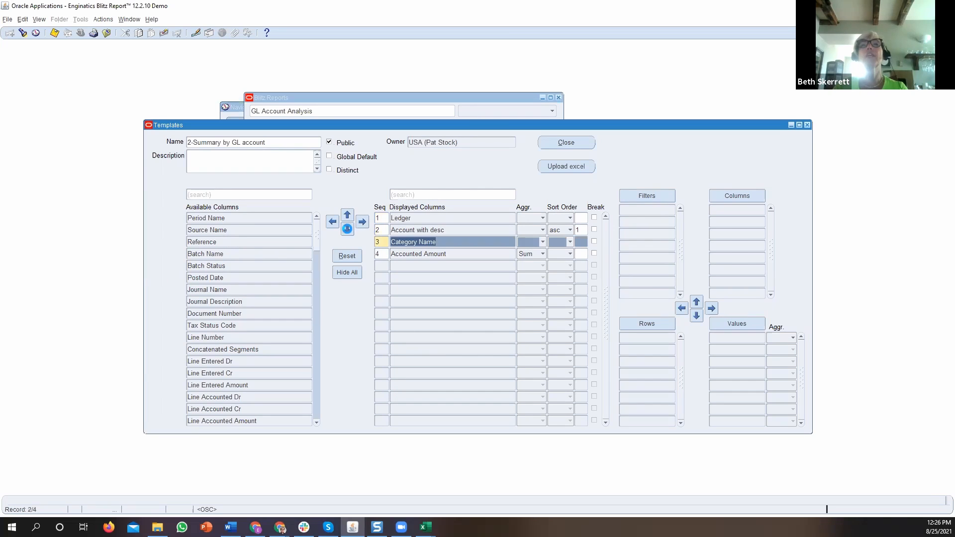
{"action": "left_click", "coordinate": [347, 229]}
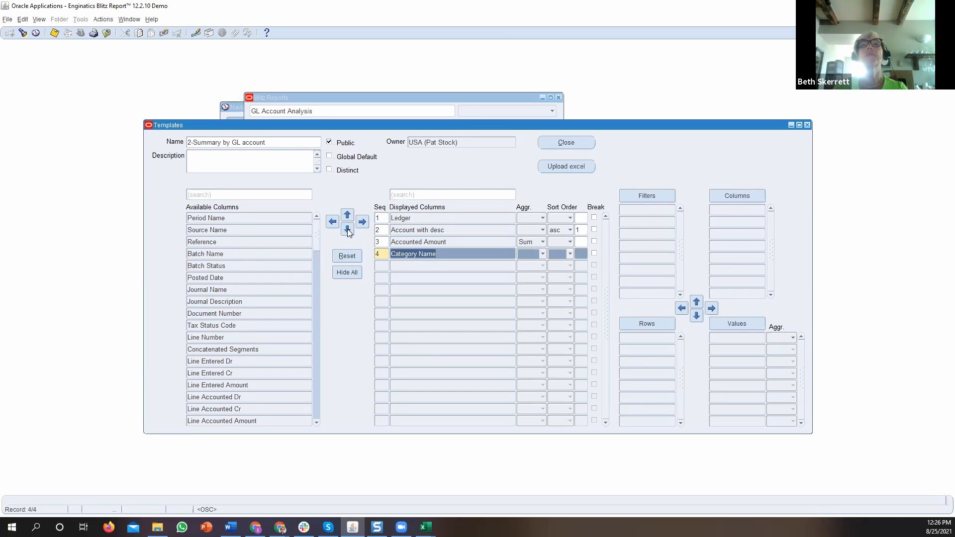
{"action": "left_click", "coordinate": [593, 254]}
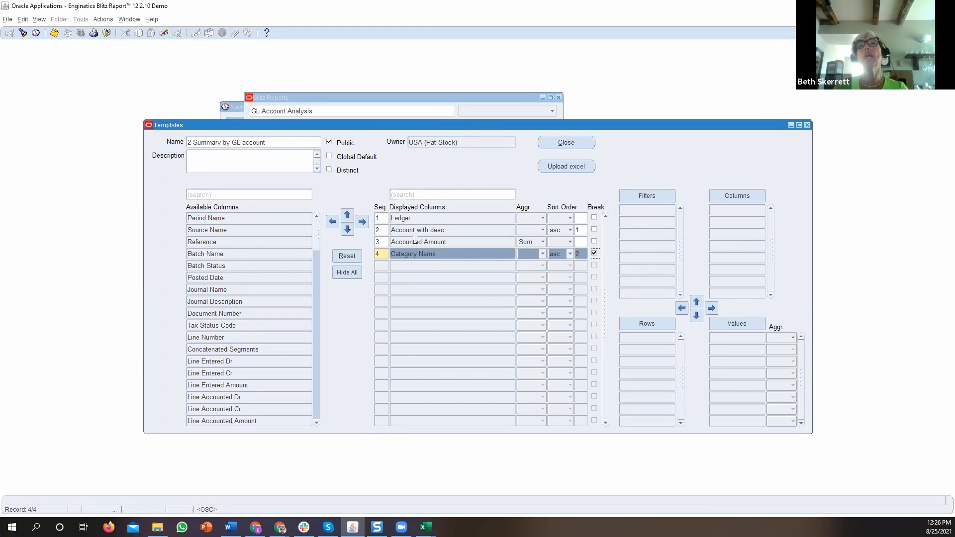
- Limit the report's Period parameter to Aug-07 and run GL Account Analysis with the summary template
{"action": "left_click_drag", "start_coordinate": [310, 125], "coordinate": [319, 255]}
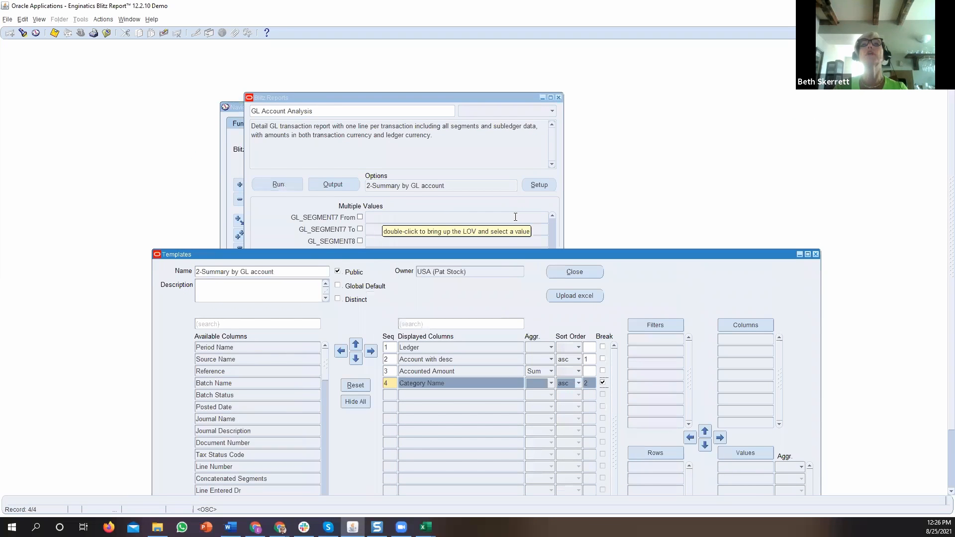
{"action": "left_click_drag", "start_coordinate": [458, 97], "coordinate": [447, 61]}
{"action": "left_click_drag", "start_coordinate": [541, 320], "coordinate": [510, 182]}
{"action": "left_click", "coordinate": [407, 194]}
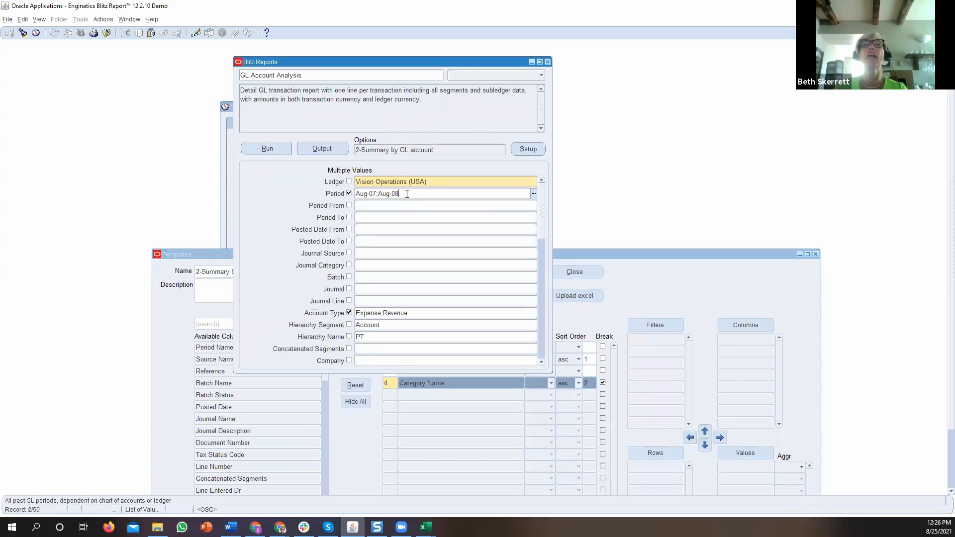
{"action": "key", "text": "BackSpace"}
{"action": "key", "text": "BackSpace"}
{"action": "key", "text": "BackSpace"}
{"action": "key", "text": "BackSpace"}
{"action": "key", "text": "BackSpace"}
{"action": "key", "text": "BackSpace"}
{"action": "key", "text": "BackSpace"}
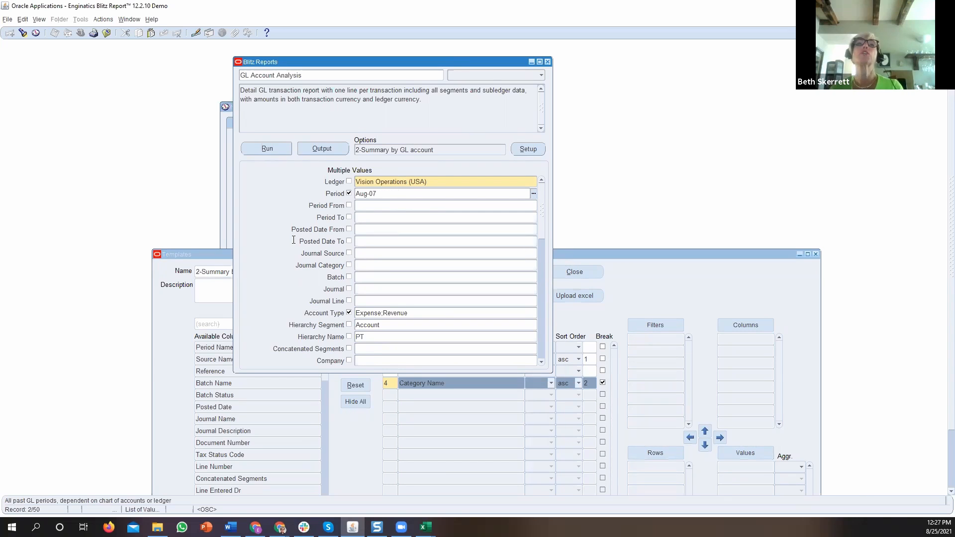
{"action": "left_click", "coordinate": [270, 146]}
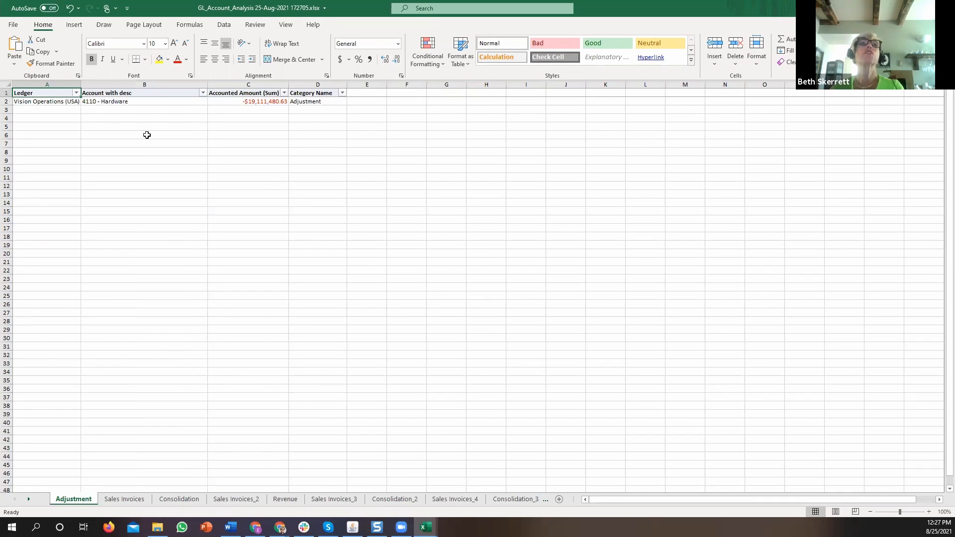
- Look through the output's category sheets from Sales Invoices to Sales Invoices_4, checking the summed amount on the Revenue sheet
{"action": "left_click", "coordinate": [126, 500]}
{"action": "left_click", "coordinate": [170, 500]}
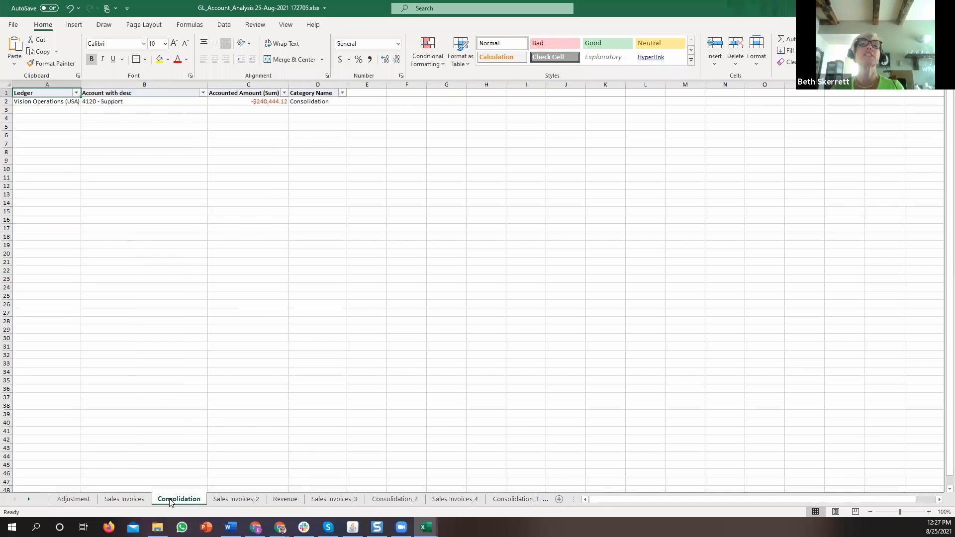
{"action": "left_click", "coordinate": [229, 501]}
{"action": "left_click", "coordinate": [281, 500]}
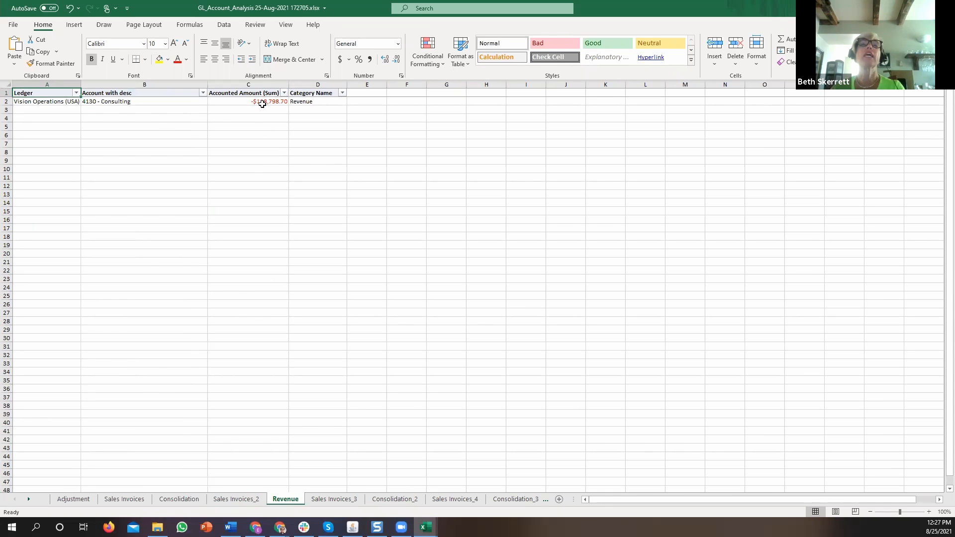
{"action": "double_click", "coordinate": [263, 101]}
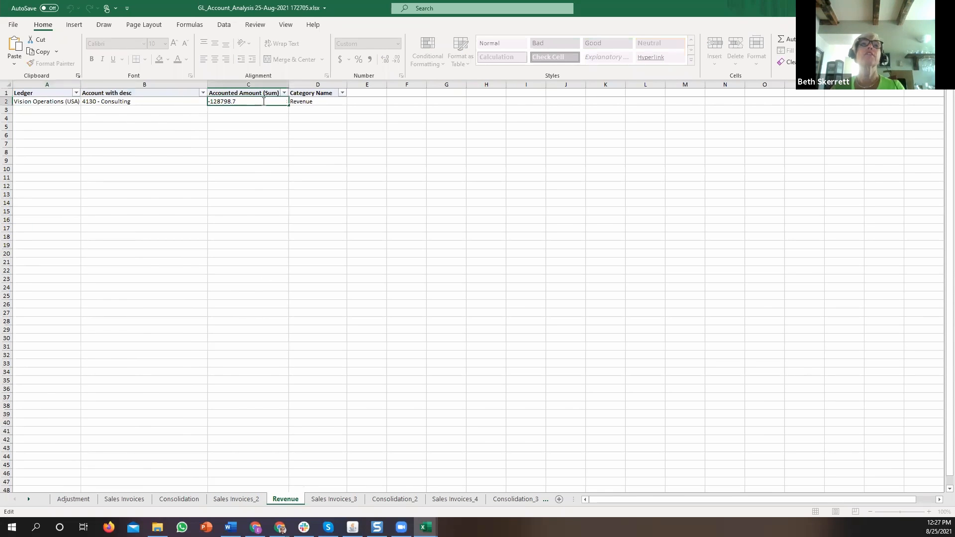
{"action": "left_click", "coordinate": [249, 193]}
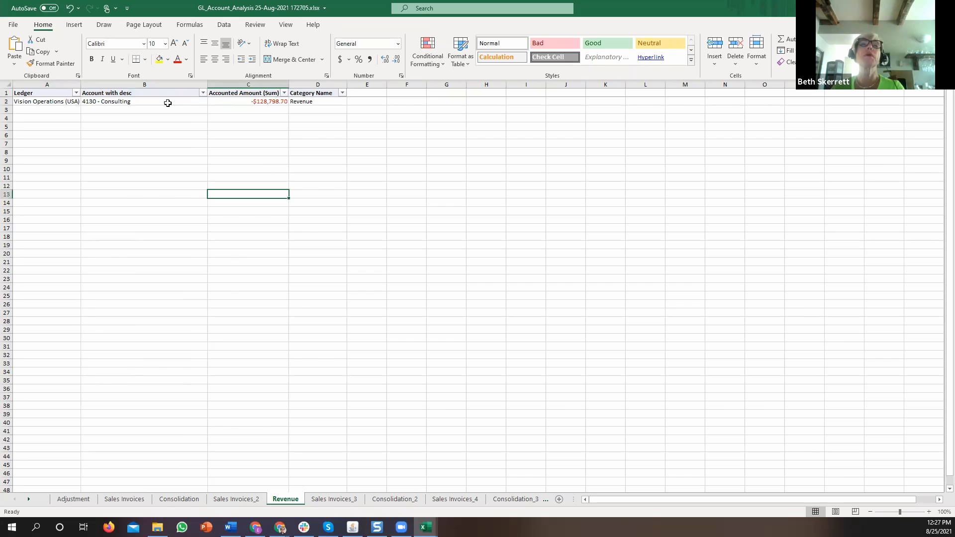
{"action": "left_click", "coordinate": [320, 499]}
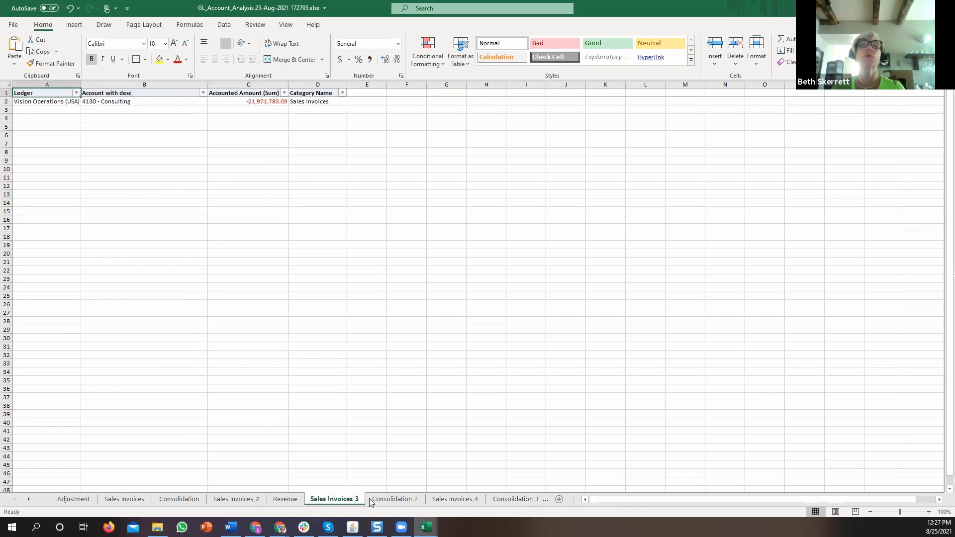
{"action": "left_click", "coordinate": [380, 500]}
{"action": "left_click", "coordinate": [454, 500]}
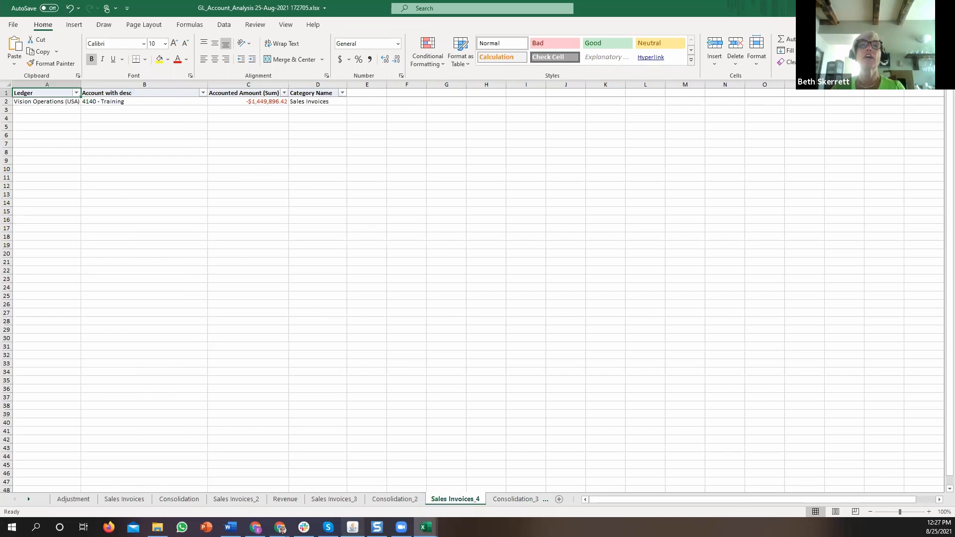
- Return to Oracle Applications, clear the Sum aggregation from the template's Accounted Amount column and run the report again
{"action": "left_click", "coordinate": [353, 527]}
{"action": "left_click", "coordinate": [669, 278]}
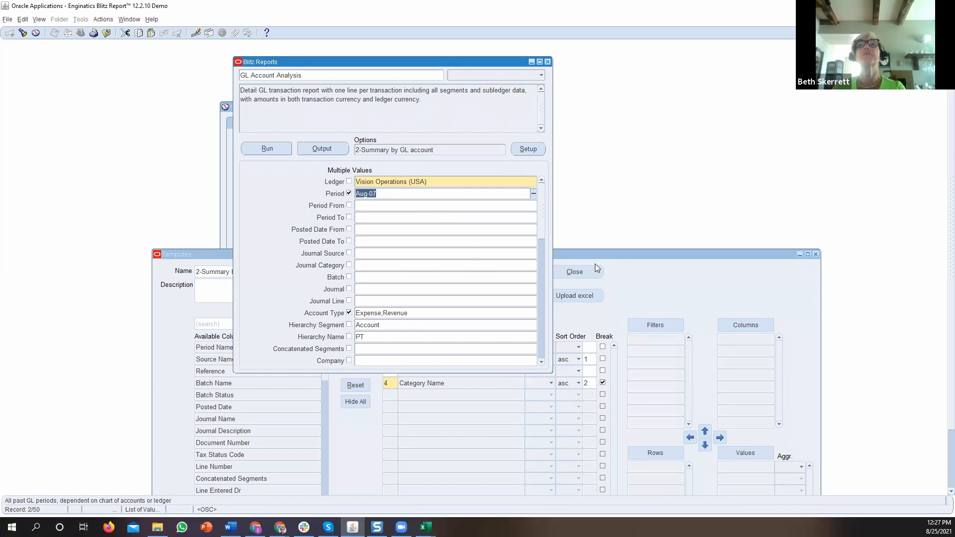
{"action": "left_click", "coordinate": [595, 265]}
{"action": "left_click", "coordinate": [552, 374]}
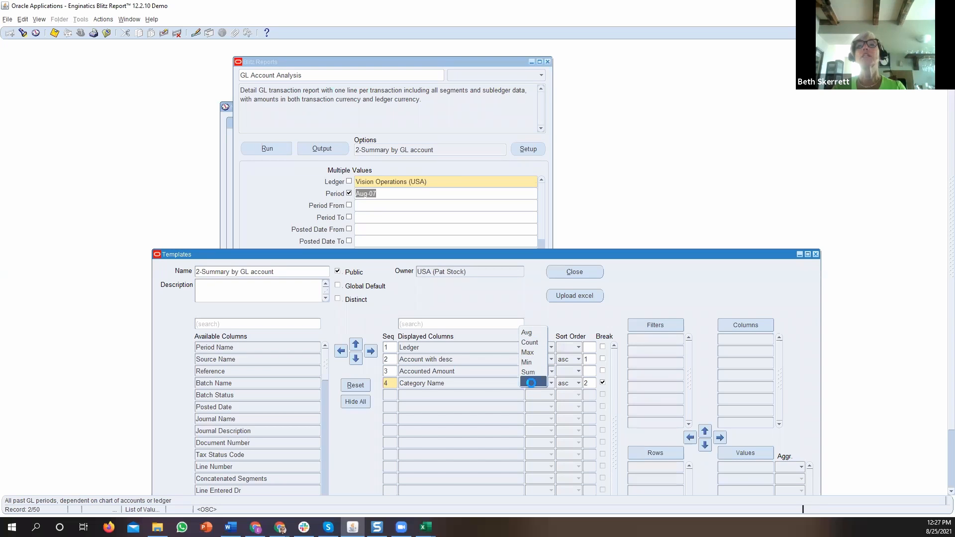
{"action": "left_click", "coordinate": [531, 383]}
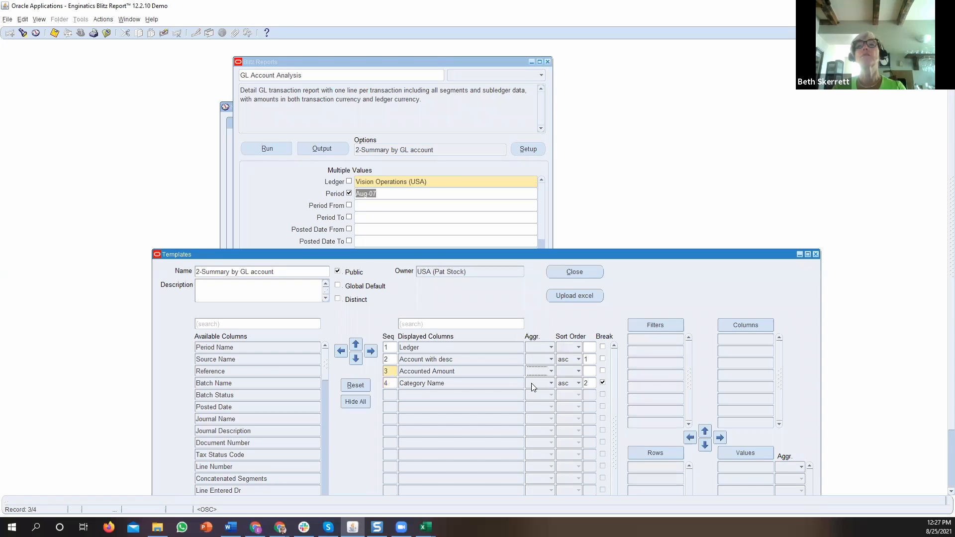
{"action": "left_click", "coordinate": [271, 147]}
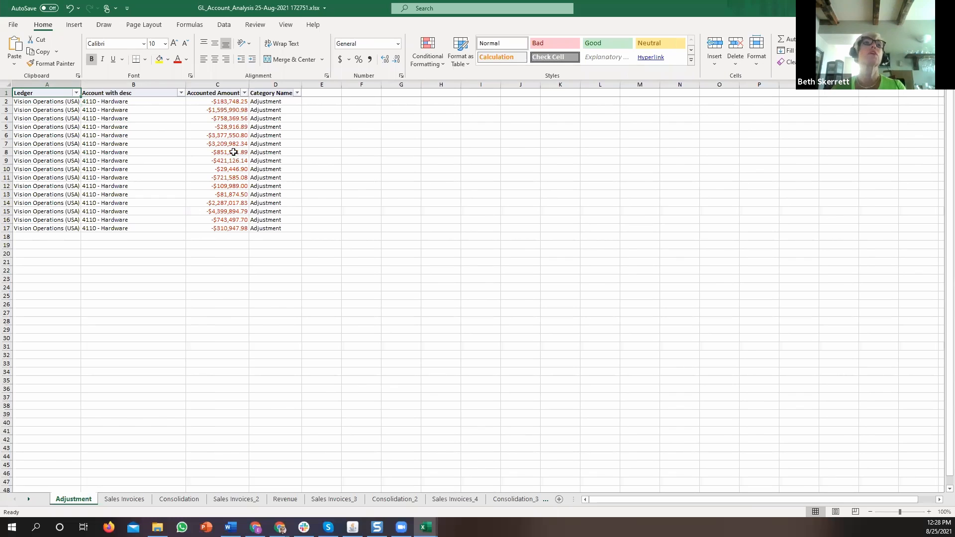
- Review the unaggregated transaction lines on the new output's category sheets from Sales Invoices to Sales Invoices_3
{"action": "left_click", "coordinate": [139, 501]}
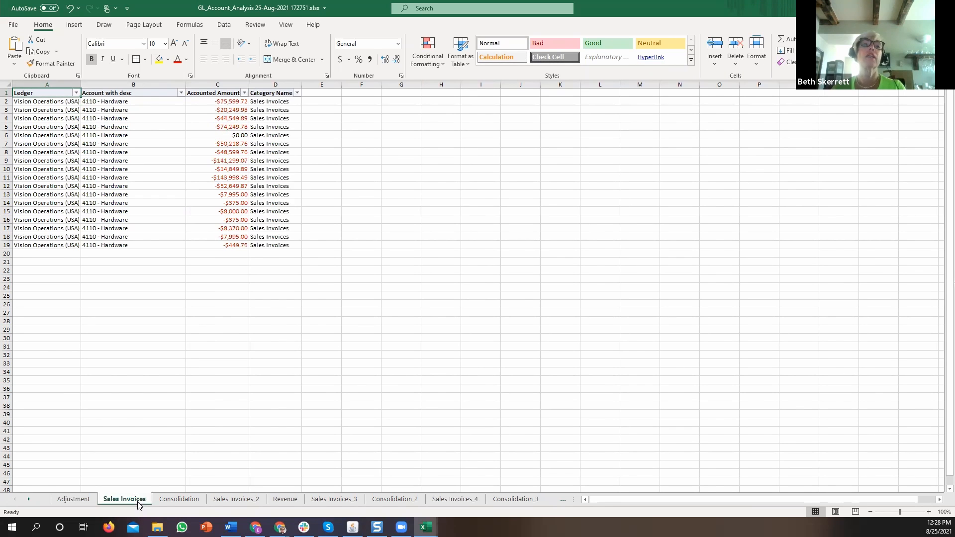
{"action": "left_click", "coordinate": [168, 500]}
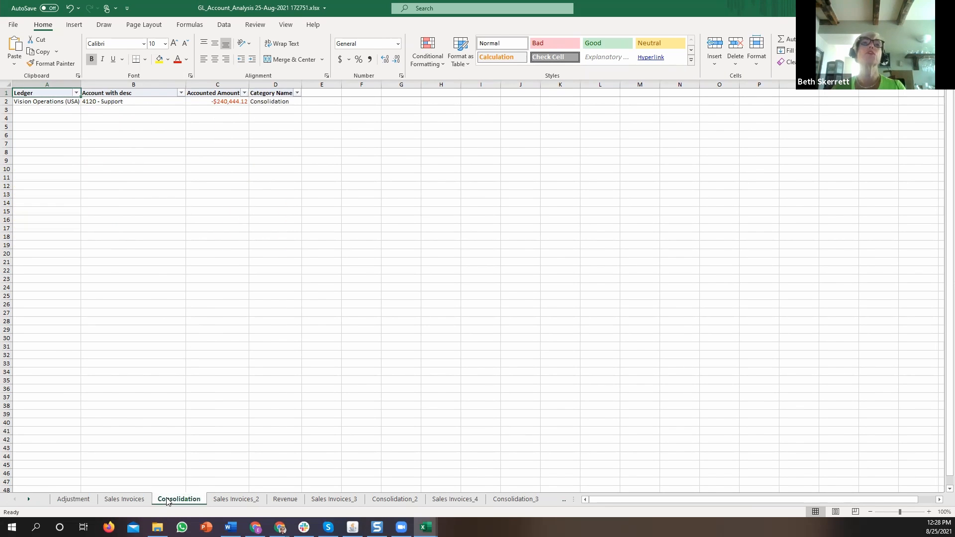
{"action": "left_click", "coordinate": [231, 501]}
{"action": "left_click", "coordinate": [287, 502]}
{"action": "left_click", "coordinate": [331, 501]}
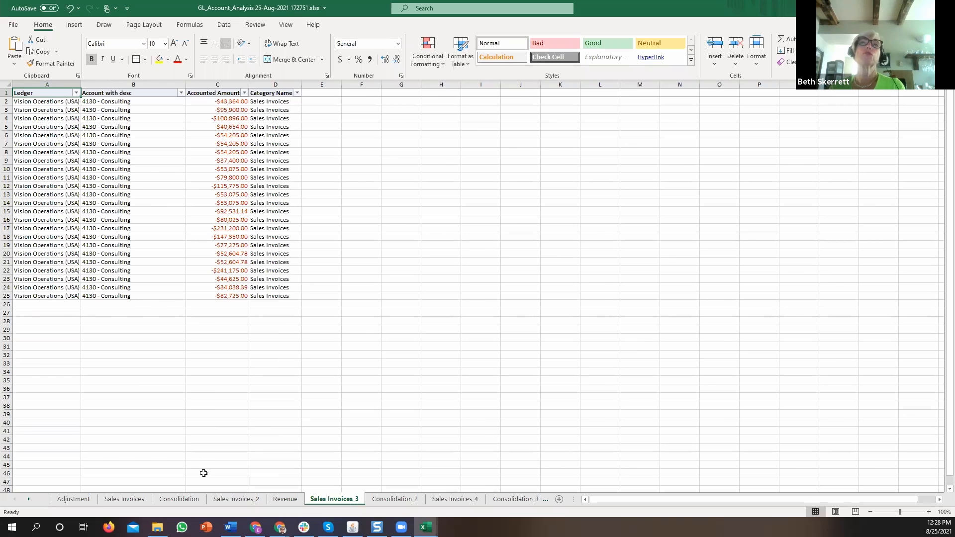
- Back in Oracle Applications, make a copy of the 2-Summary by GL account template and close the template editor
{"action": "left_click", "coordinate": [353, 527]}
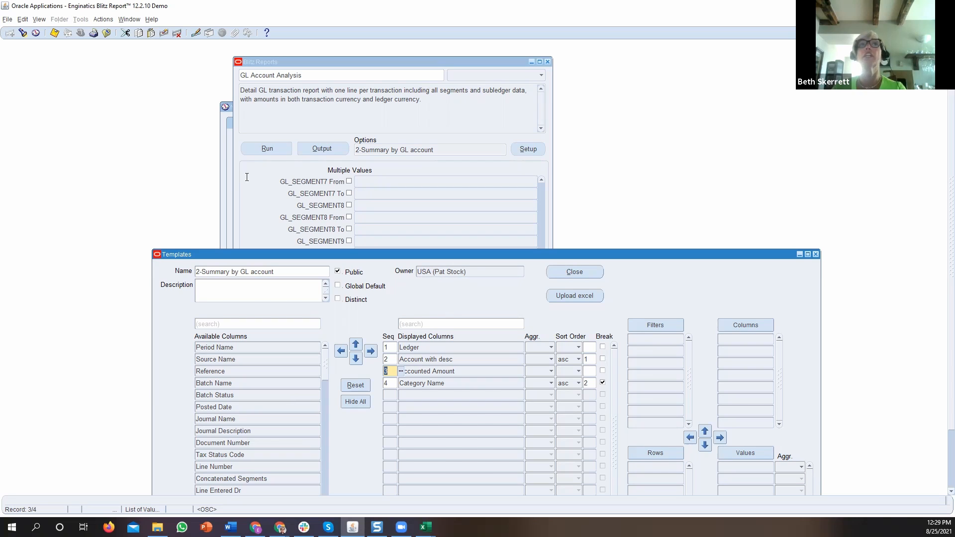
{"action": "left_click", "coordinate": [103, 19]}
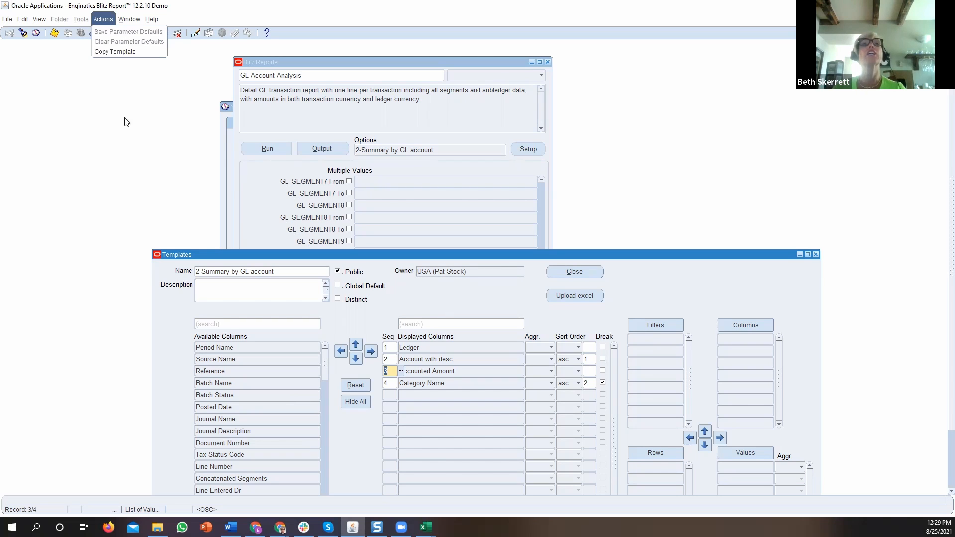
{"action": "left_click", "coordinate": [120, 51]}
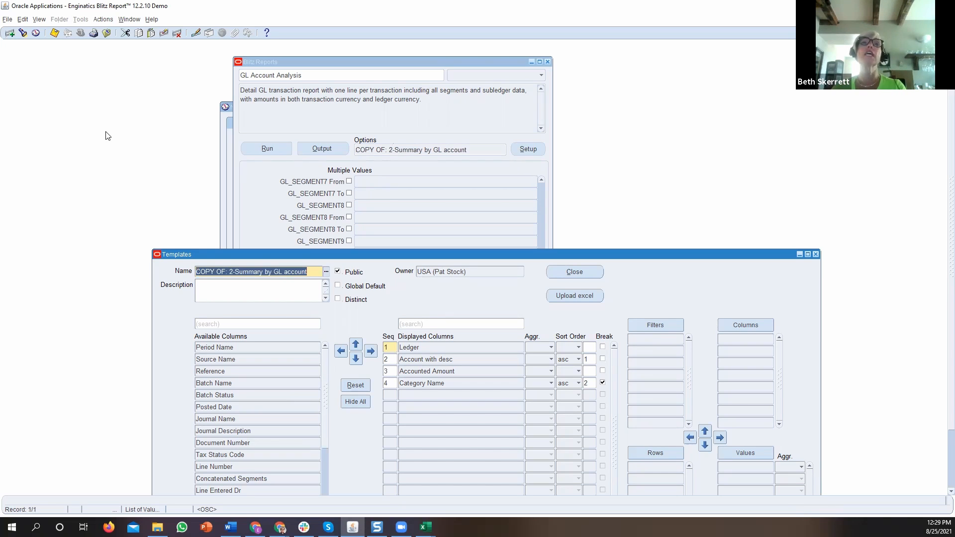
{"action": "left_click", "coordinate": [216, 272]}
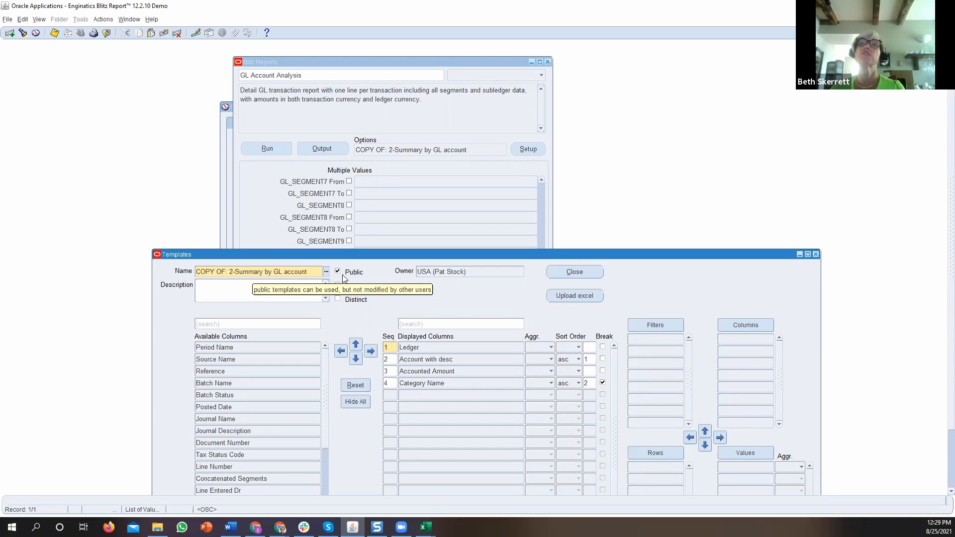
{"action": "left_click", "coordinate": [563, 271]}
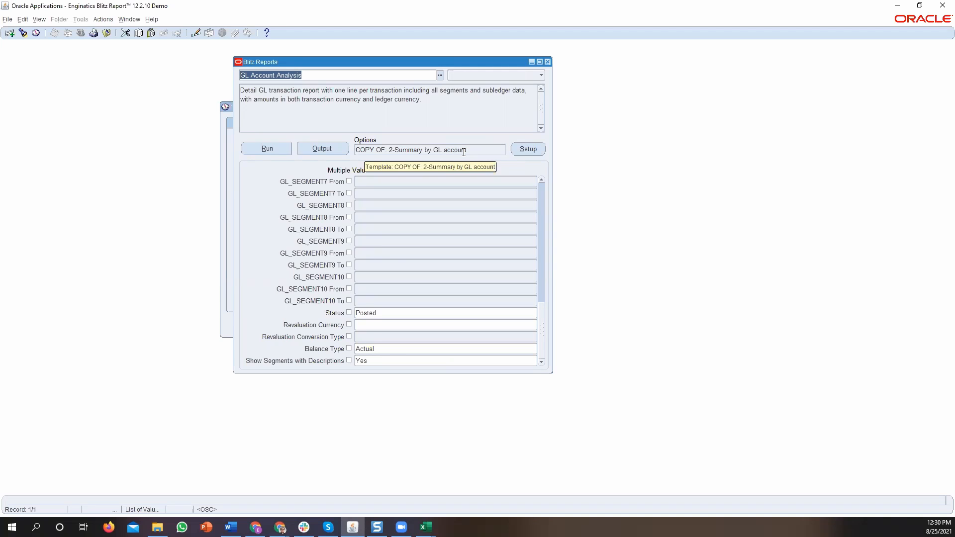
- Clear the copied template from the GL Account Analysis report options and start a new template
{"action": "left_click", "coordinate": [490, 147]}
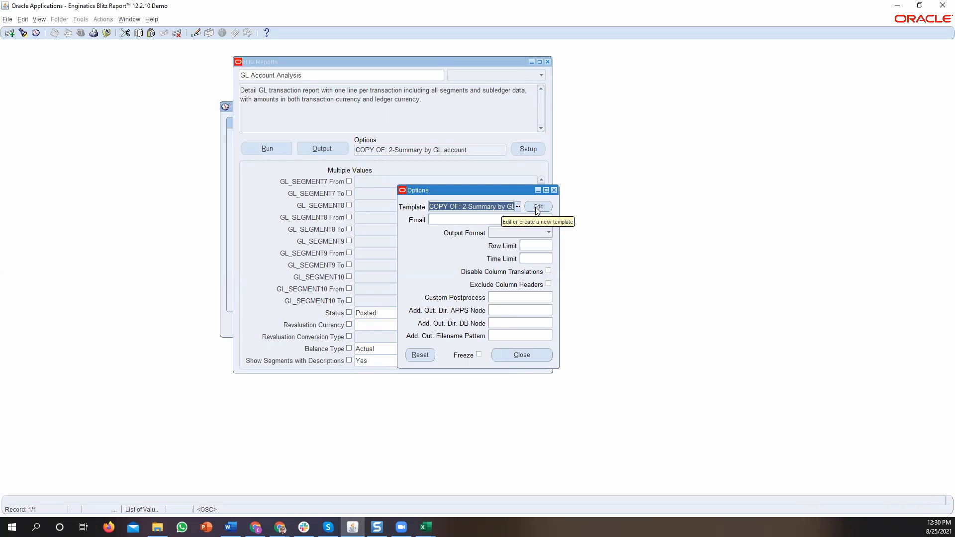
{"action": "key", "text": "Delete"}
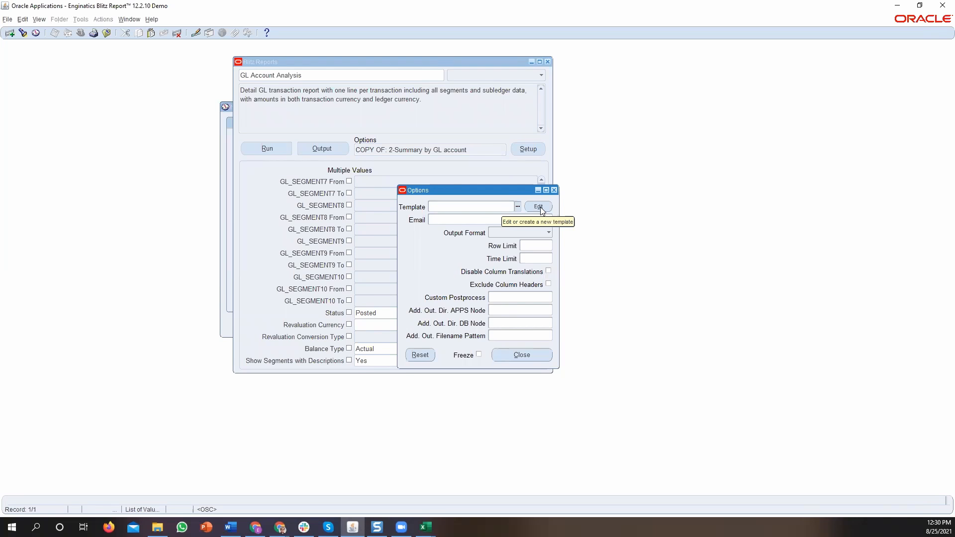
{"action": "left_click", "coordinate": [539, 206]}
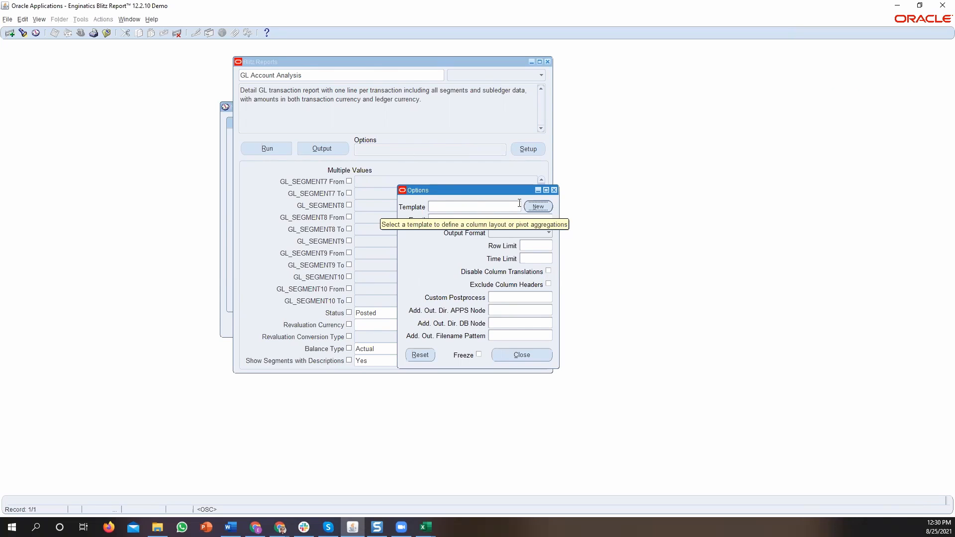
{"action": "left_click", "coordinate": [536, 206]}
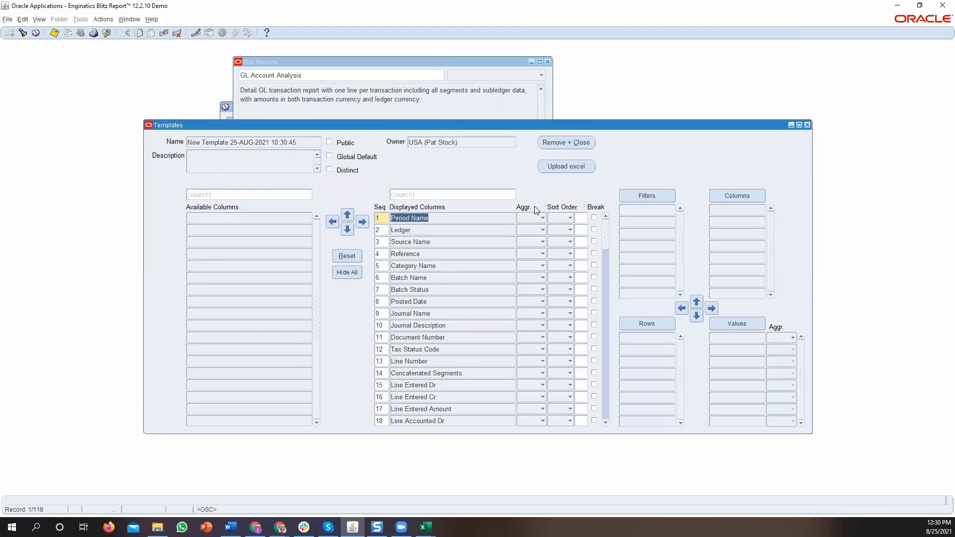
- Look through the displayed columns available in the new template, from Period Name to Expenditure Group, and close the template editor
{"action": "scroll", "coordinate": [491, 264], "scroll_direction": "down", "scroll_amount": 15}
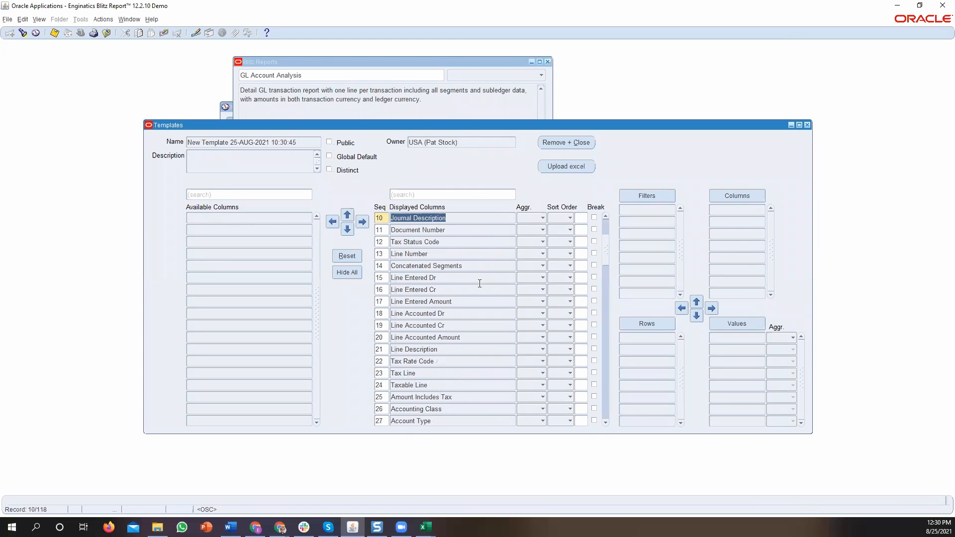
{"action": "scroll", "coordinate": [473, 313], "scroll_direction": "down", "scroll_amount": 12}
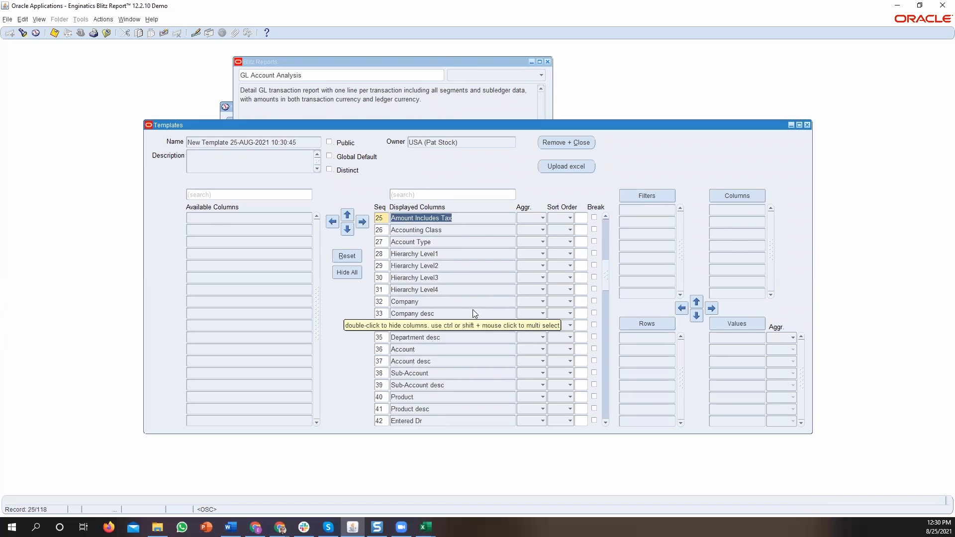
{"action": "scroll", "coordinate": [473, 313], "scroll_direction": "down", "scroll_amount": 9}
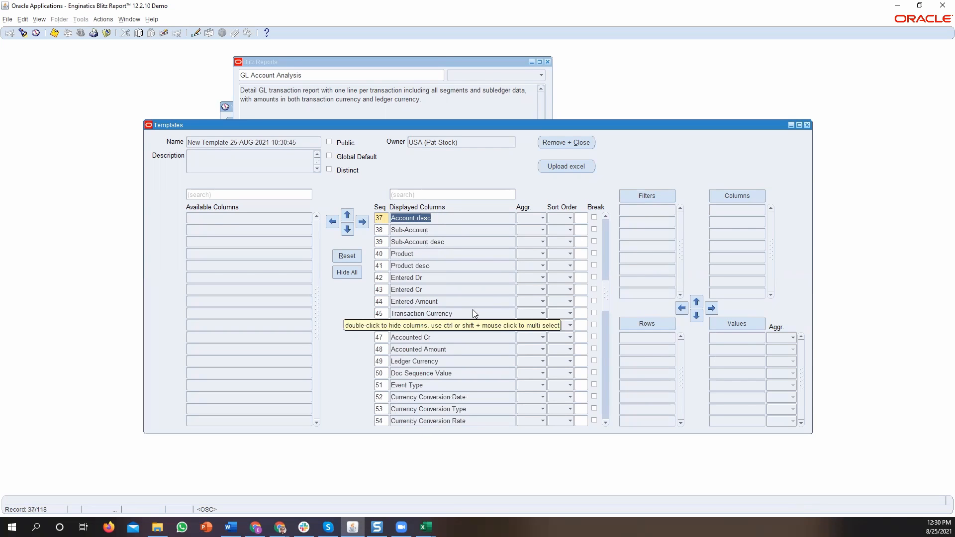
{"action": "scroll", "coordinate": [473, 313], "scroll_direction": "up", "scroll_amount": 9}
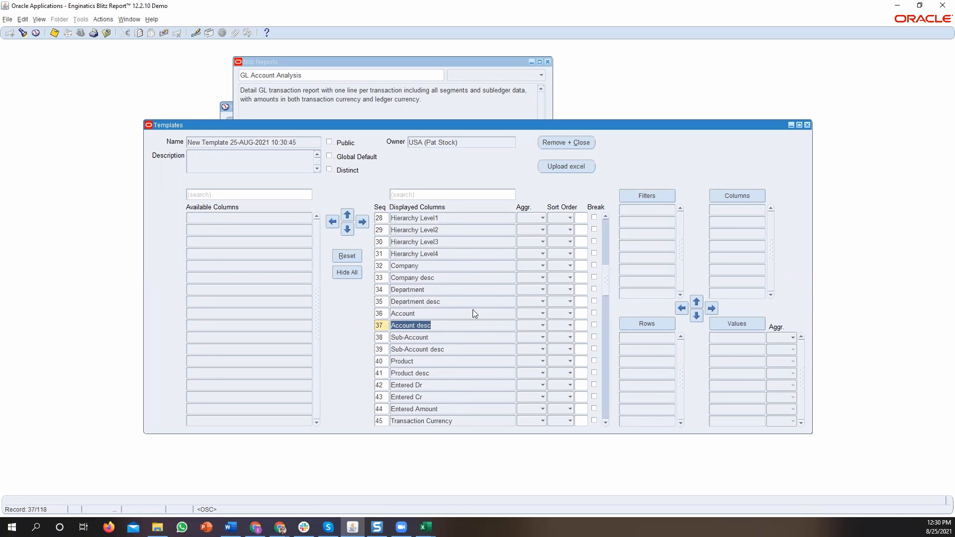
{"action": "scroll", "coordinate": [472, 314], "scroll_direction": "up", "scroll_amount": 6}
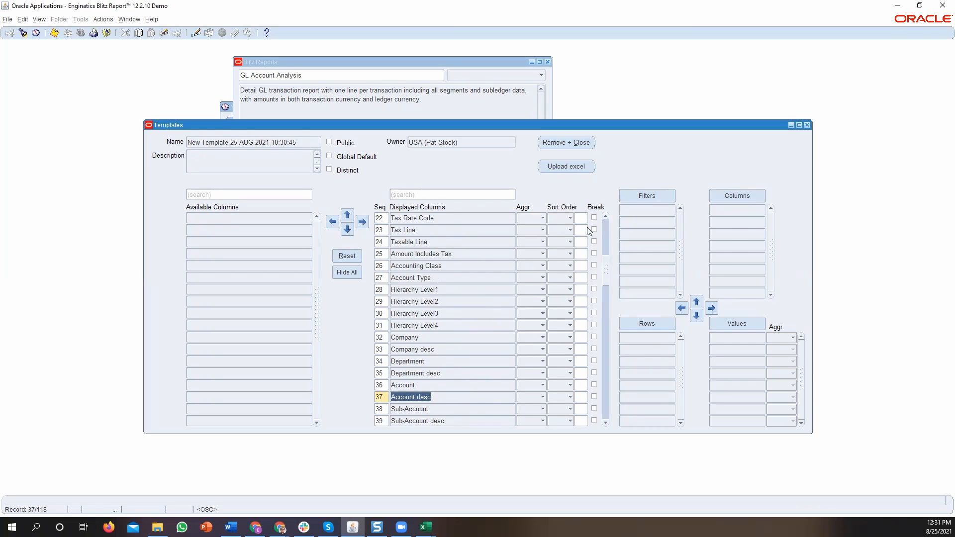
{"action": "scroll", "coordinate": [461, 321], "scroll_direction": "down", "scroll_amount": 6}
{"action": "scroll", "coordinate": [462, 320], "scroll_direction": "down", "scroll_amount": 7}
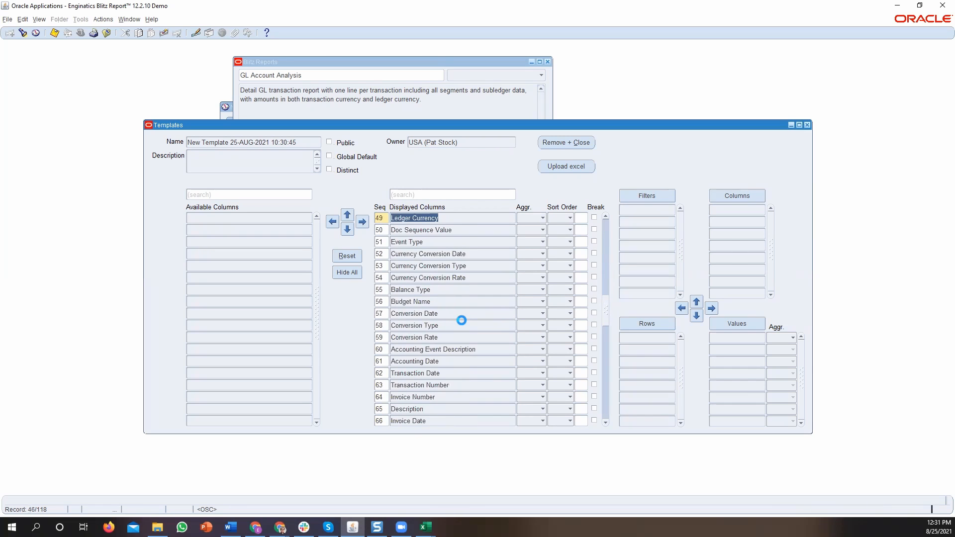
{"action": "scroll", "coordinate": [462, 320], "scroll_direction": "down", "scroll_amount": 6}
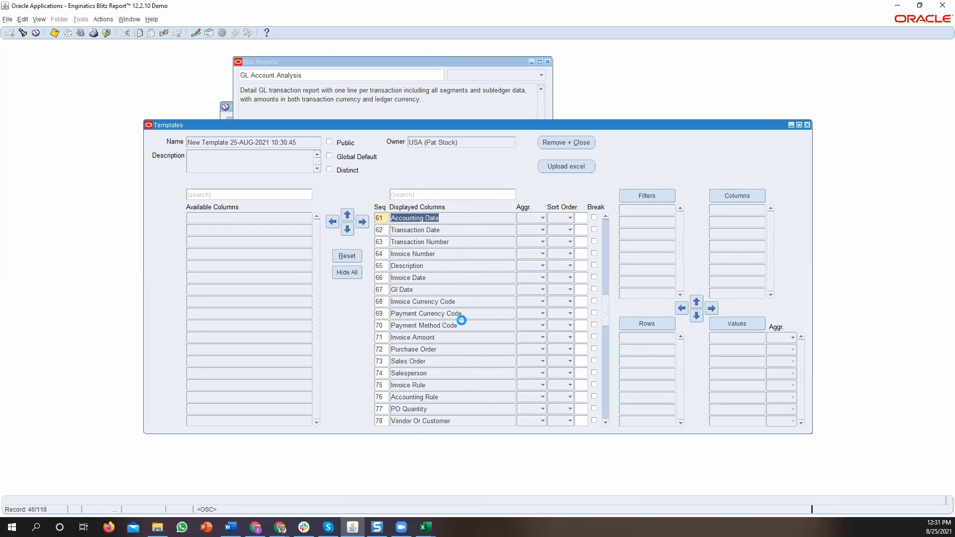
{"action": "scroll", "coordinate": [461, 321], "scroll_direction": "up", "scroll_amount": 1}
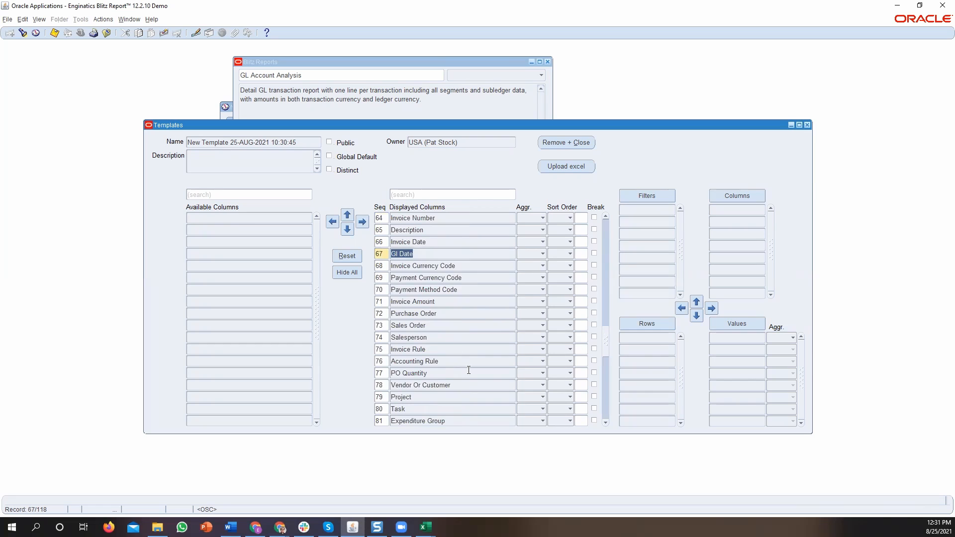
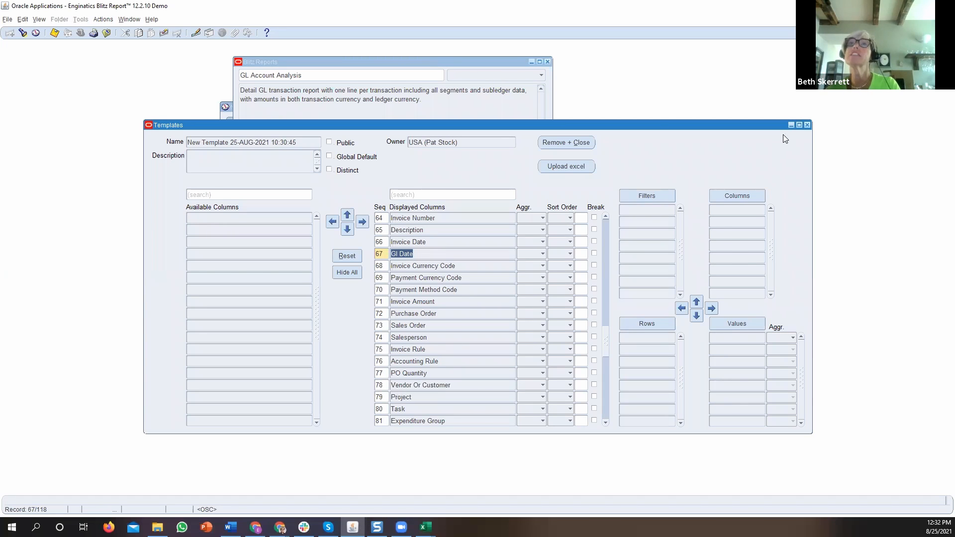
{"action": "left_click", "coordinate": [807, 125]}
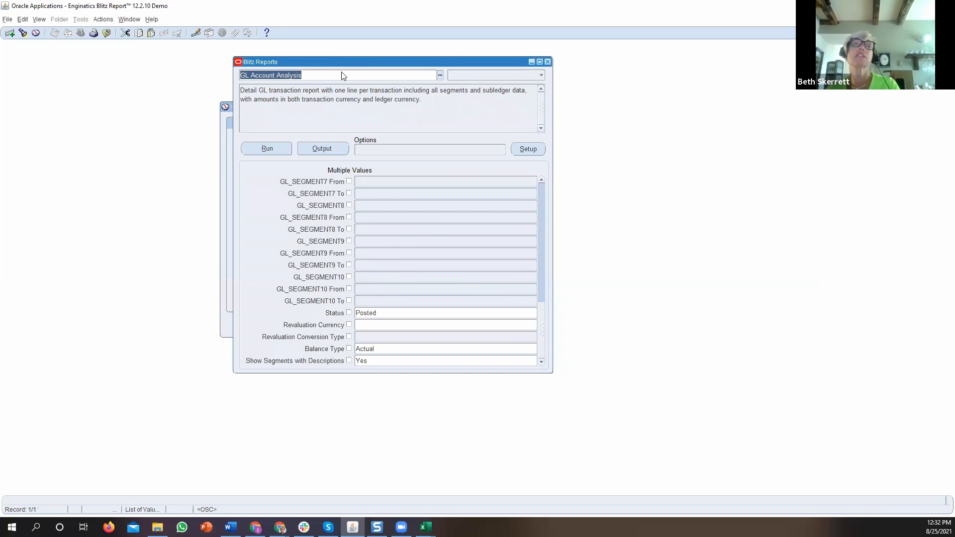
- Open the setup of the GL Account Analysis report and show the Copy Report command
{"action": "left_click", "coordinate": [102, 20]}
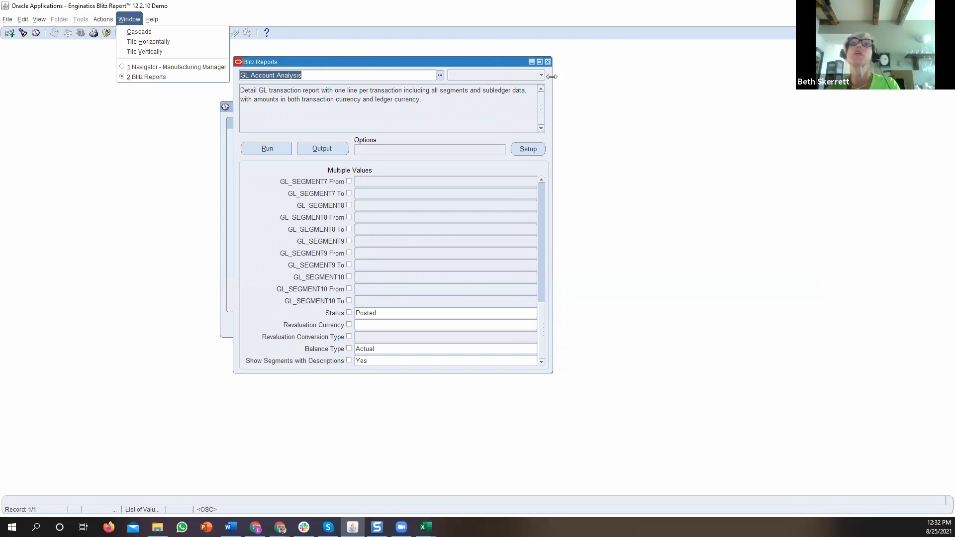
{"action": "left_click", "coordinate": [526, 148]}
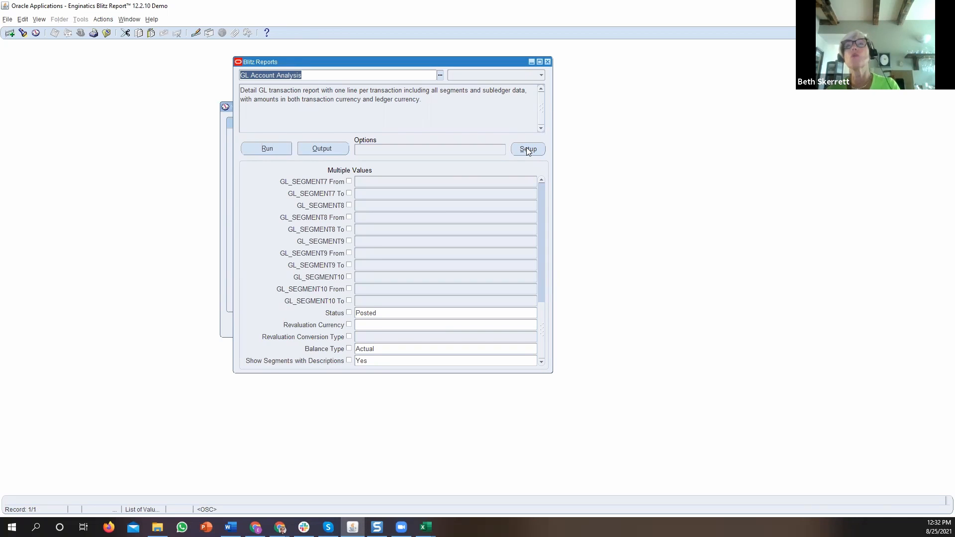
{"action": "left_click", "coordinate": [526, 148]}
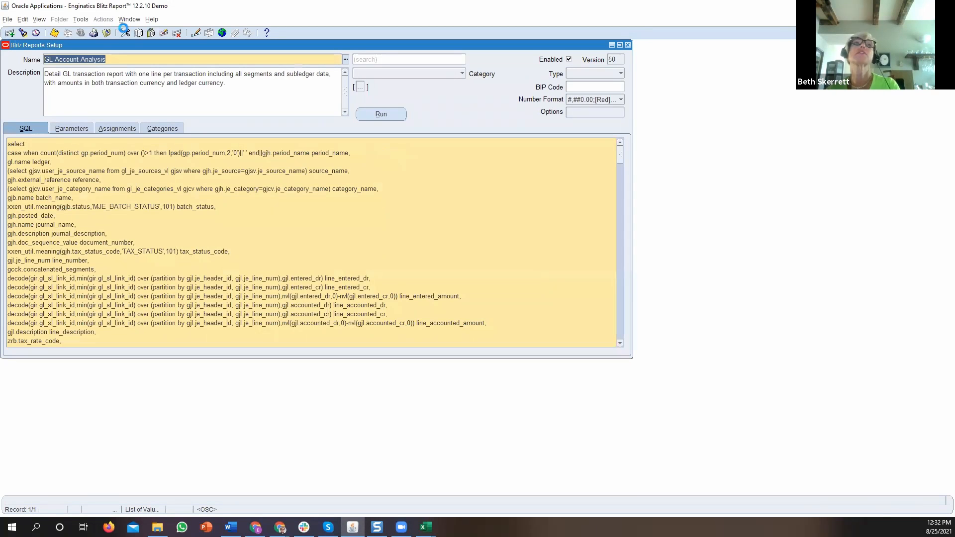
{"action": "left_click", "coordinate": [82, 21]}
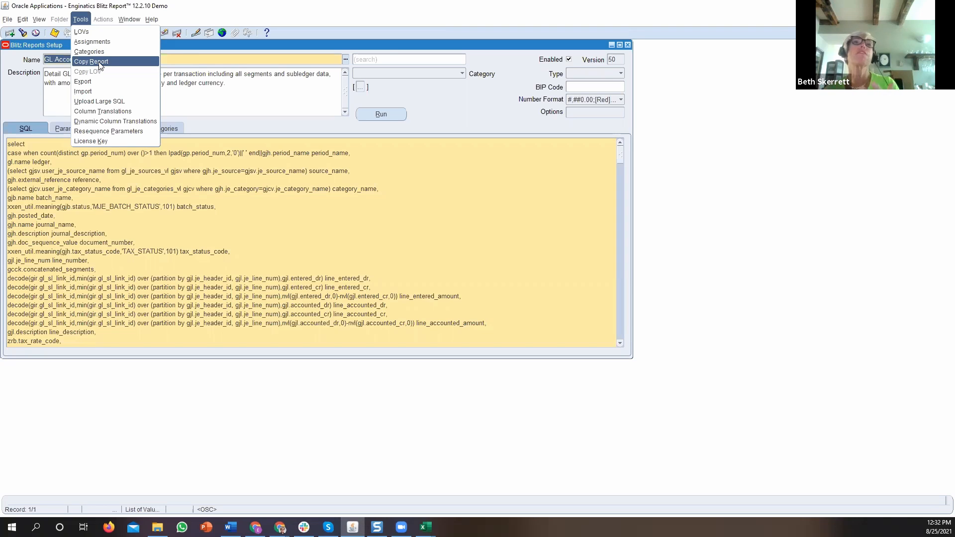
- Search the report names in the setup window for "ap %" and close the list without choosing a report
{"action": "left_click", "coordinate": [185, 61]}
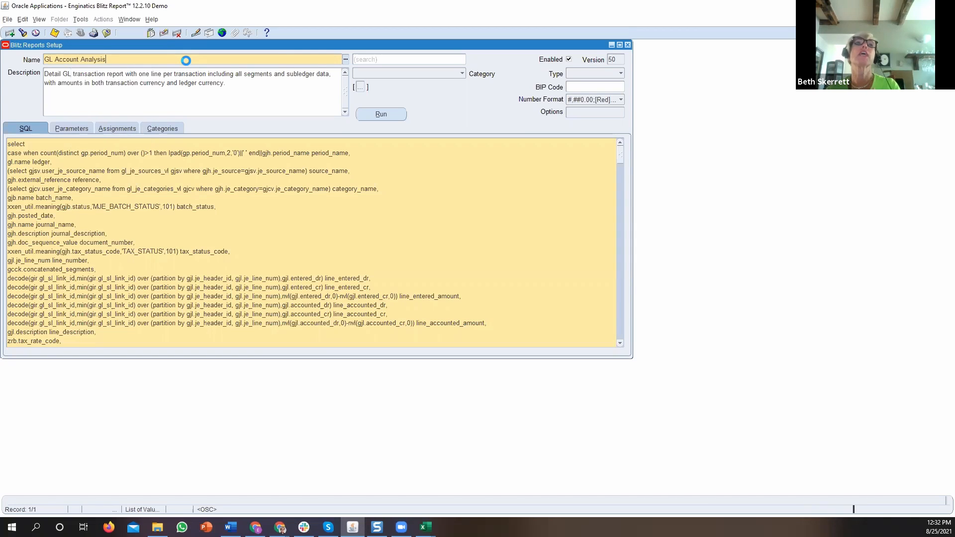
{"action": "type", "text": "ap %"}
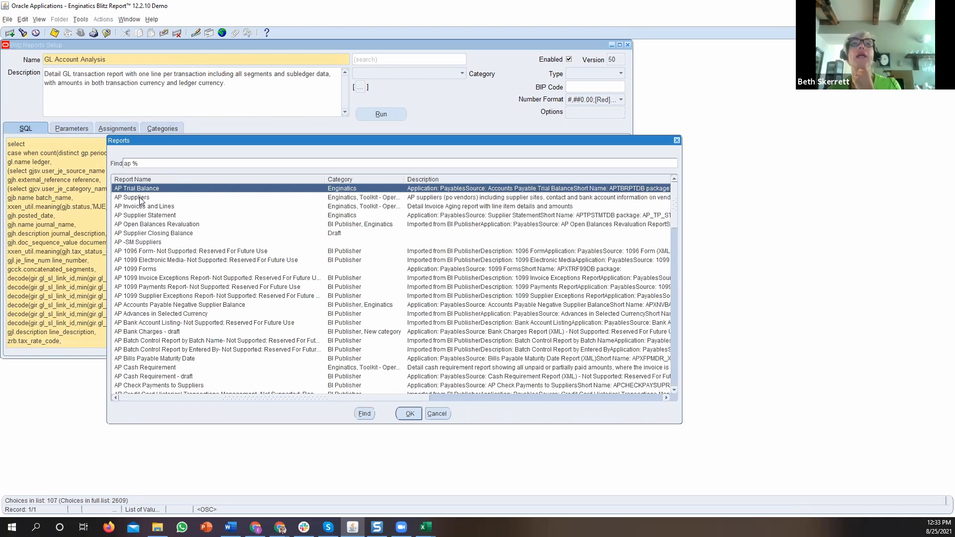
{"action": "left_click", "coordinate": [677, 140]}
- Browse the reports in the Enginatics category and close the list without choosing one
{"action": "left_click", "coordinate": [462, 74]}
{"action": "scroll", "coordinate": [428, 89], "scroll_direction": "up", "scroll_amount": 10}
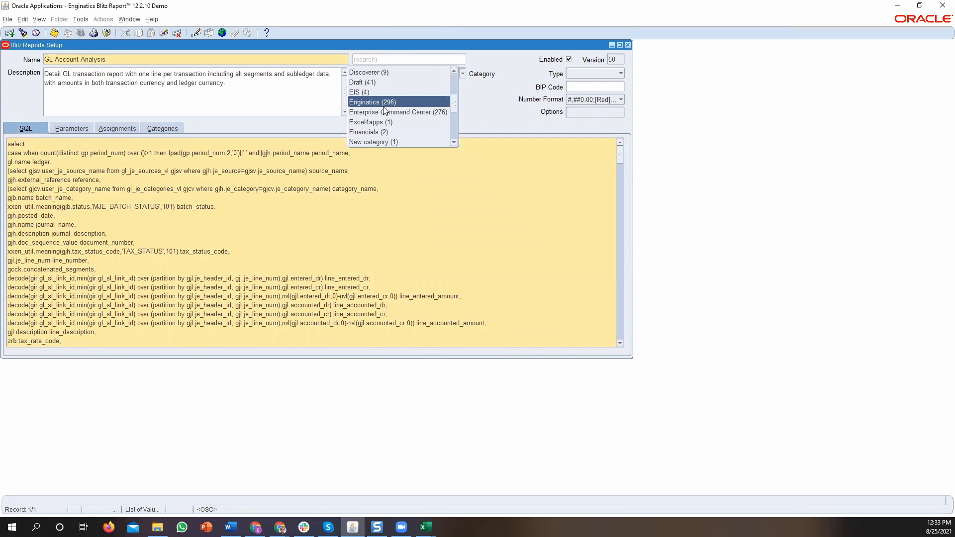
{"action": "left_click", "coordinate": [383, 102]}
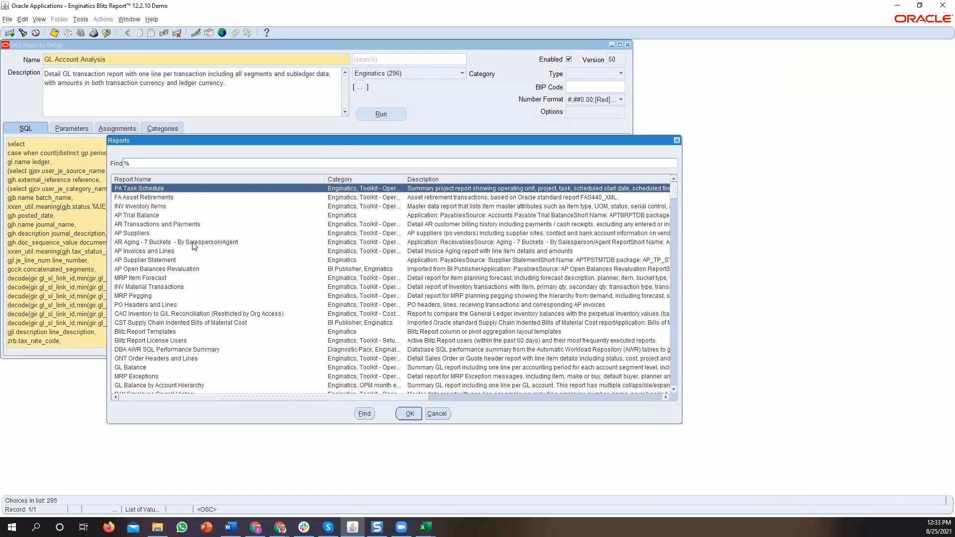
{"action": "scroll", "coordinate": [195, 246], "scroll_direction": "down", "scroll_amount": 5}
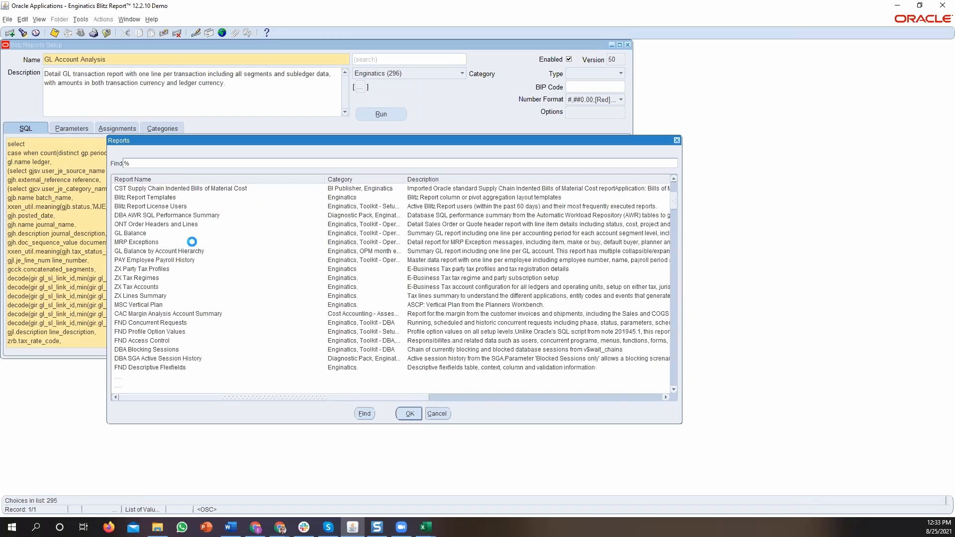
{"action": "scroll", "coordinate": [194, 246], "scroll_direction": "up", "scroll_amount": 4}
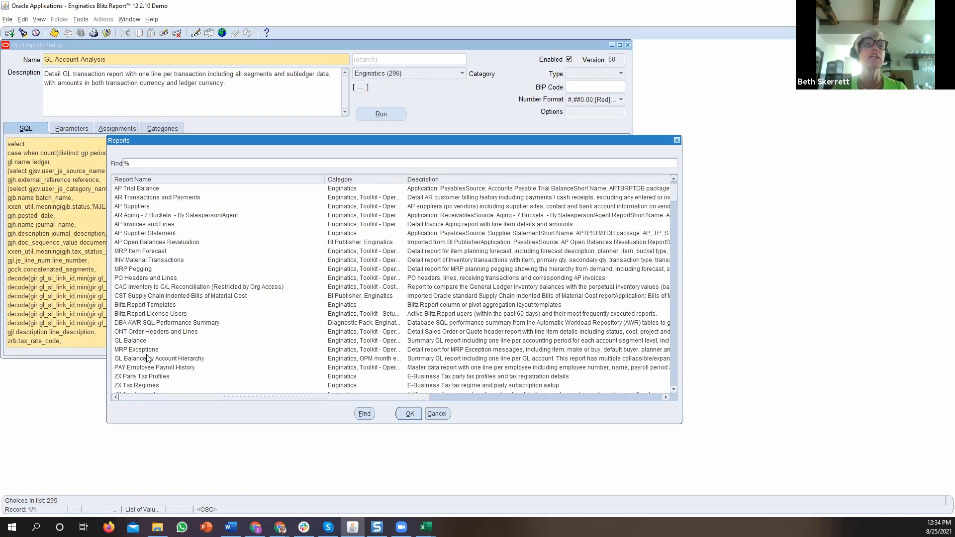
{"action": "left_click", "coordinate": [441, 416]}
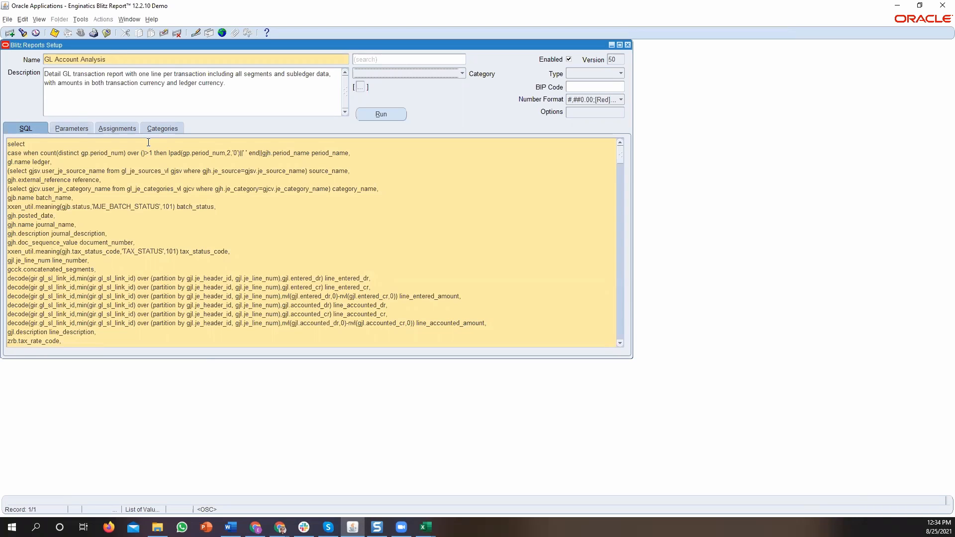
- Look through the report categories, filter the Enginatics reports by "f%" to view the FA and FND reports, and cancel the list
{"action": "left_click", "coordinate": [447, 73]}
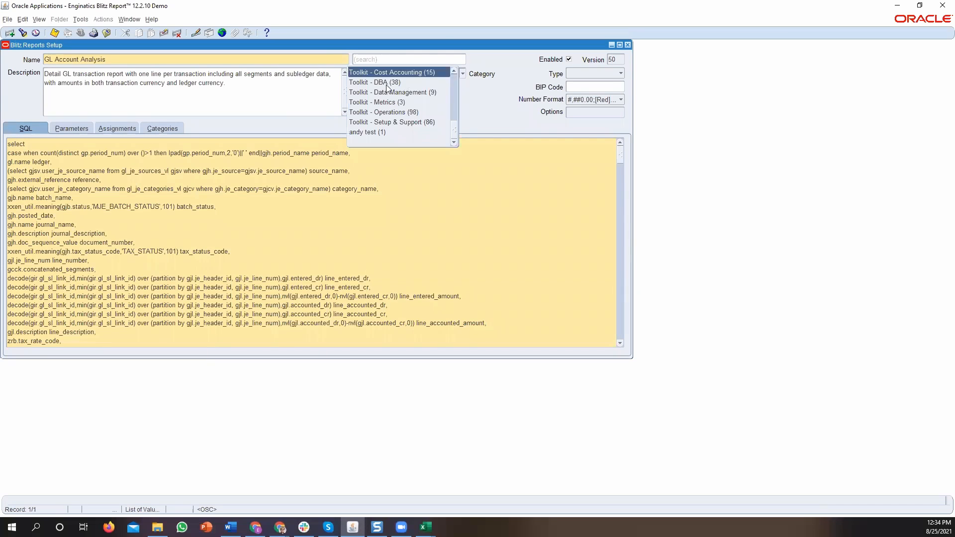
{"action": "scroll", "coordinate": [388, 92], "scroll_direction": "up", "scroll_amount": 2}
{"action": "scroll", "coordinate": [387, 93], "scroll_direction": "up", "scroll_amount": 3}
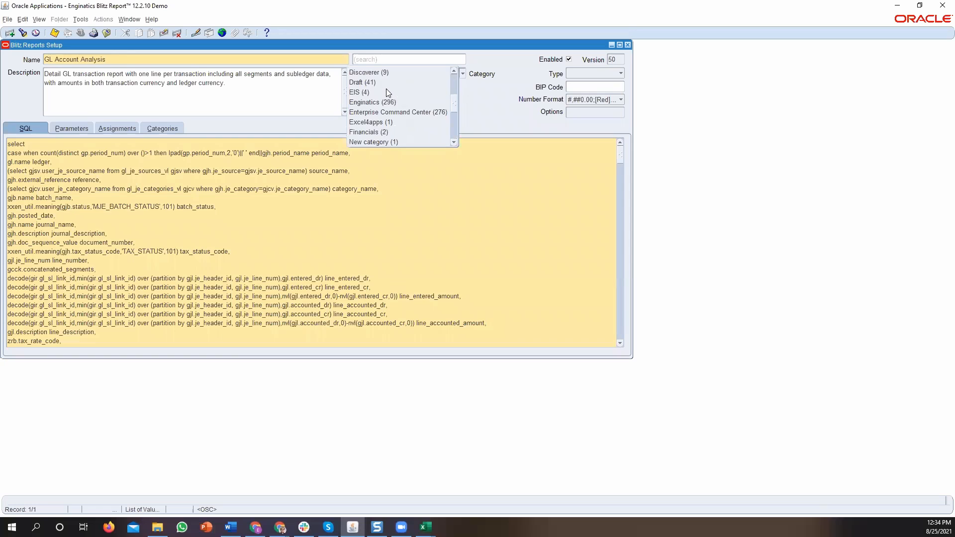
{"action": "scroll", "coordinate": [381, 94], "scroll_direction": "up", "scroll_amount": 1}
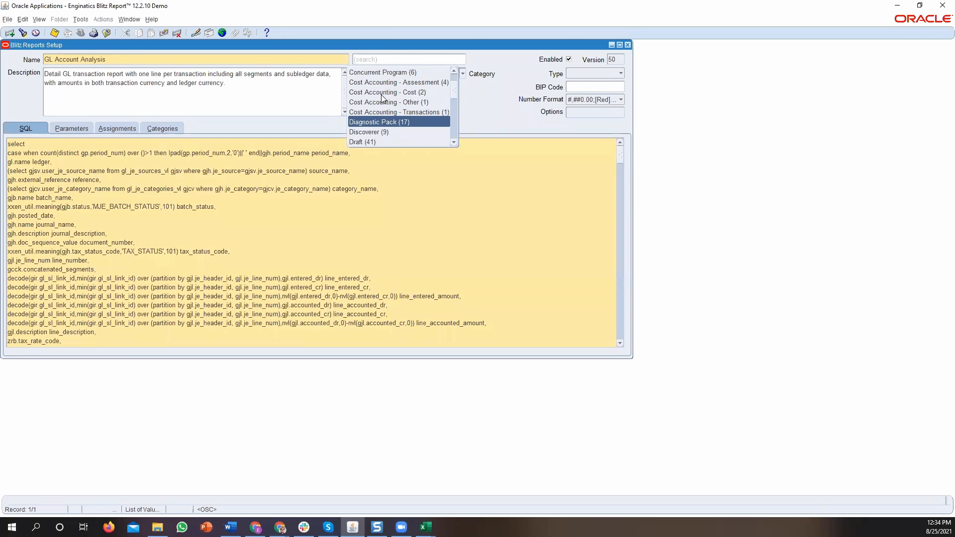
{"action": "scroll", "coordinate": [383, 98], "scroll_direction": "up", "scroll_amount": 1}
{"action": "scroll", "coordinate": [380, 99], "scroll_direction": "down", "scroll_amount": 1}
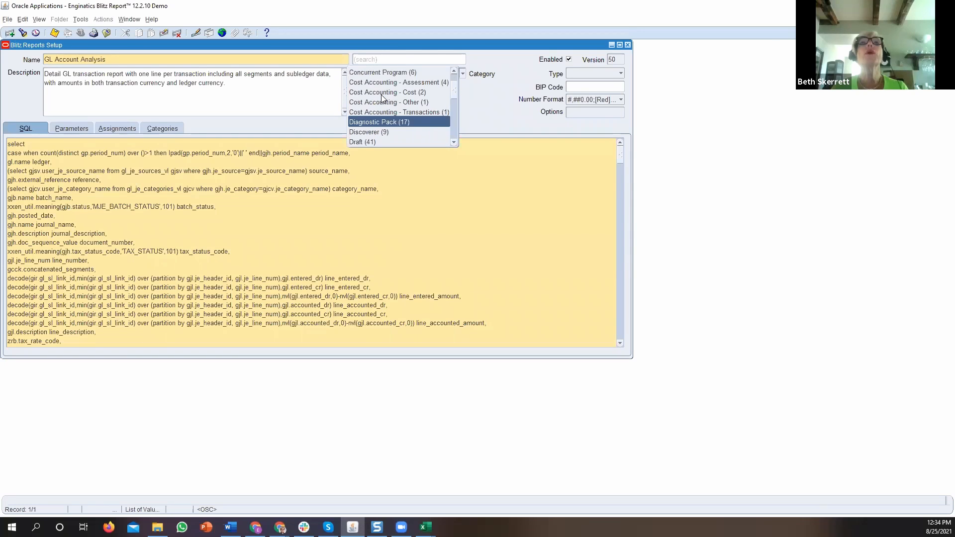
{"action": "scroll", "coordinate": [379, 104], "scroll_direction": "down", "scroll_amount": 1}
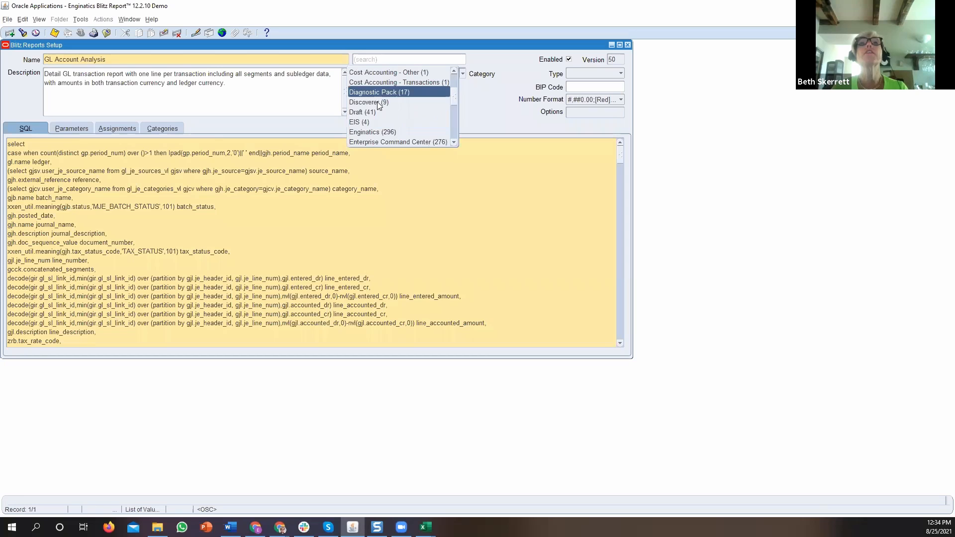
{"action": "left_click", "coordinate": [380, 132]}
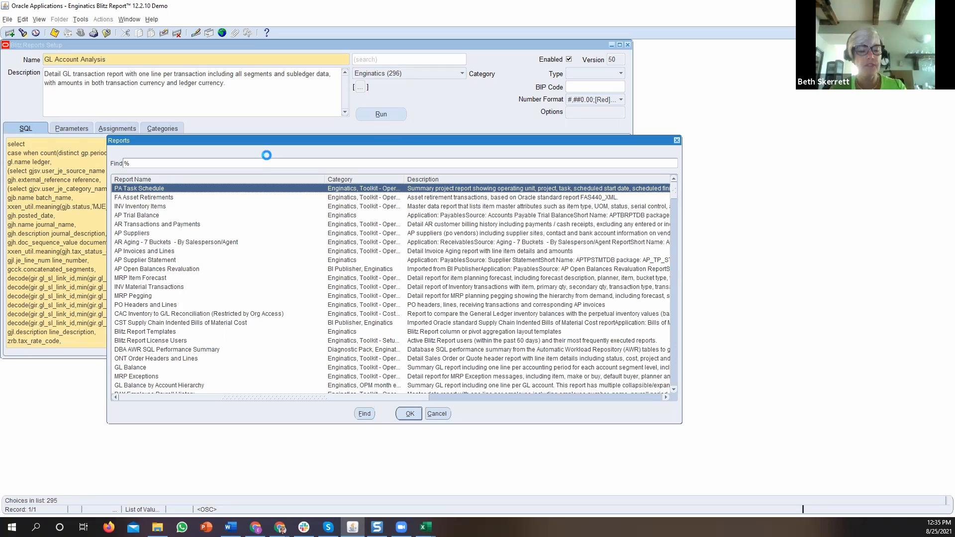
{"action": "type", "text": "f"}
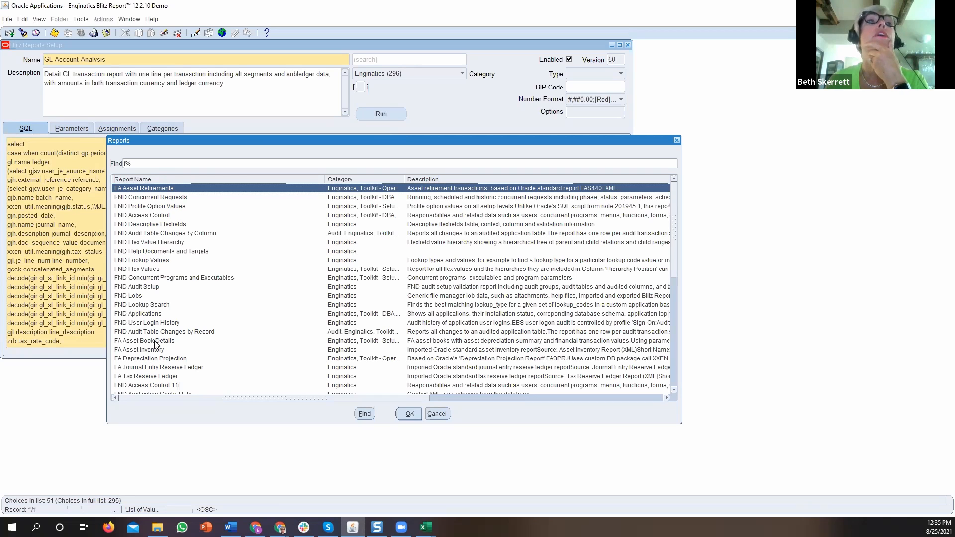
{"action": "scroll", "coordinate": [155, 343], "scroll_direction": "down", "scroll_amount": 1}
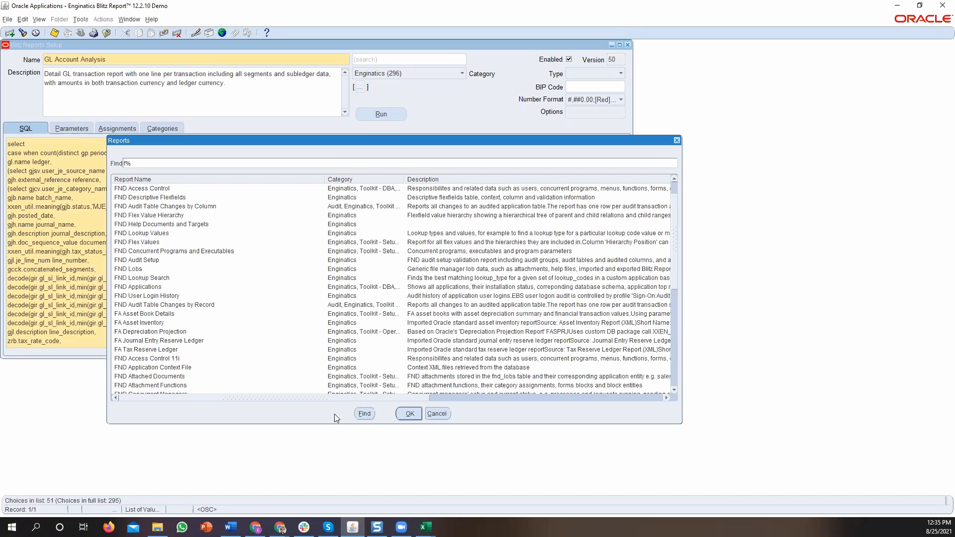
{"action": "left_click", "coordinate": [437, 414]}
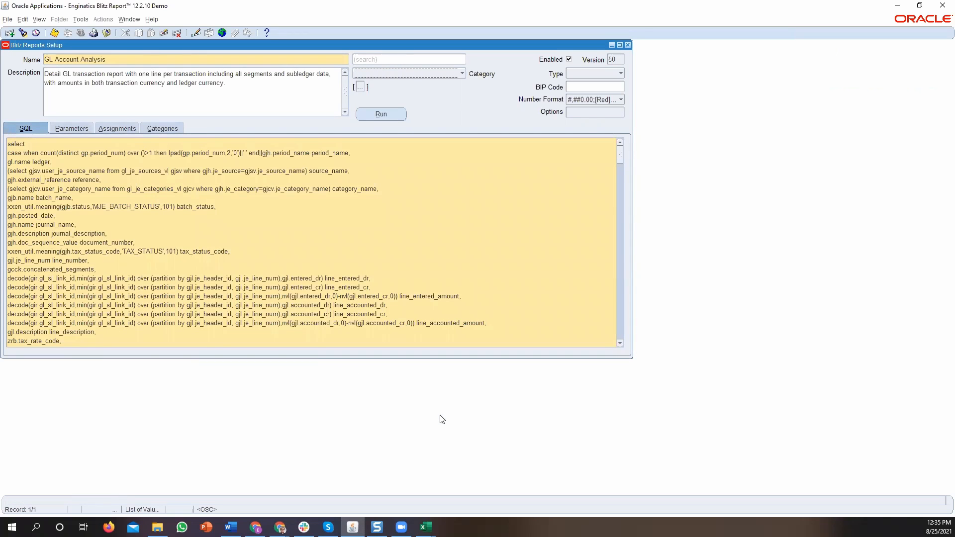
- Open the run form with the GL Account Analysis parameters from the report setup
{"action": "left_click", "coordinate": [381, 115]}
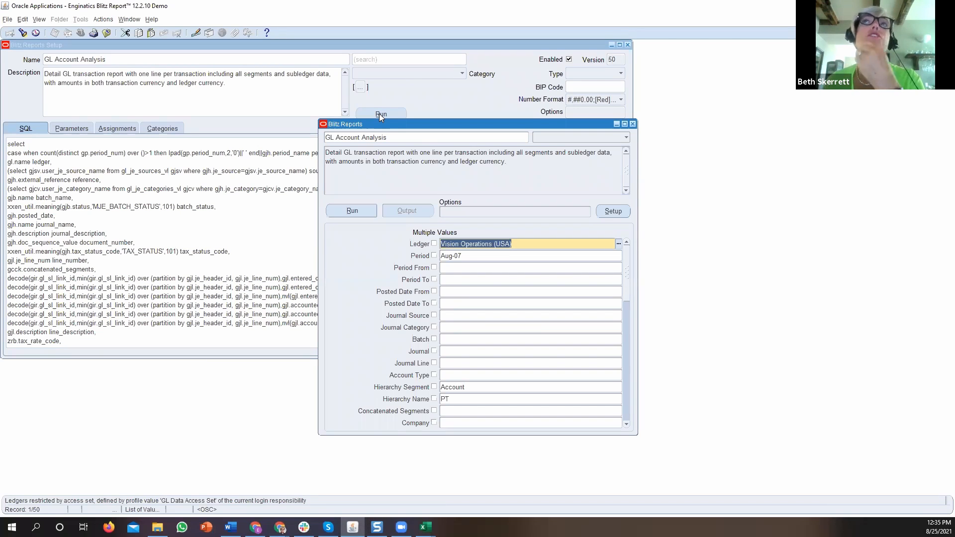
- Select the 6-Excel Pie Chart - Products template in the run options, review its columns and sheets, and return to the run form
{"action": "left_click", "coordinate": [490, 212]}
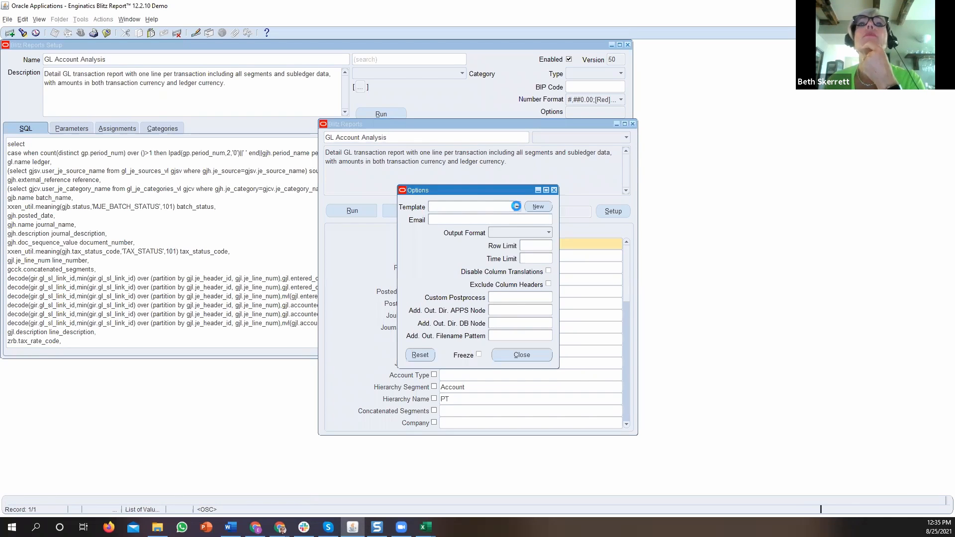
{"action": "left_click", "coordinate": [517, 206]}
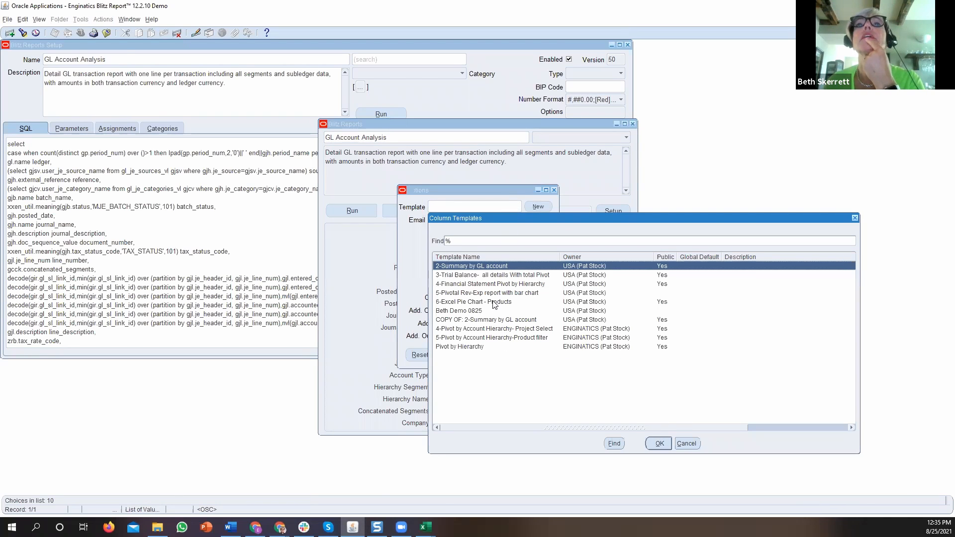
{"action": "double_click", "coordinate": [493, 301]}
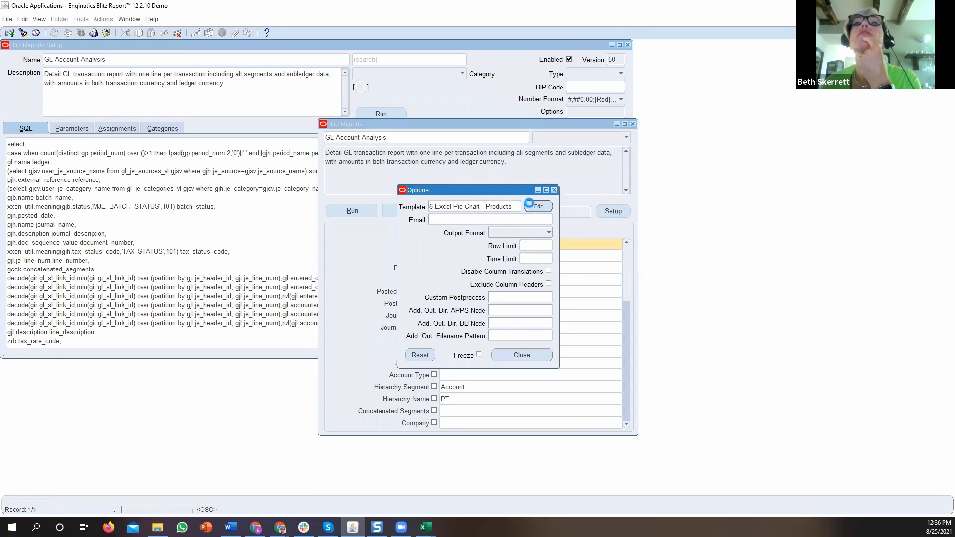
{"action": "left_click", "coordinate": [529, 203]}
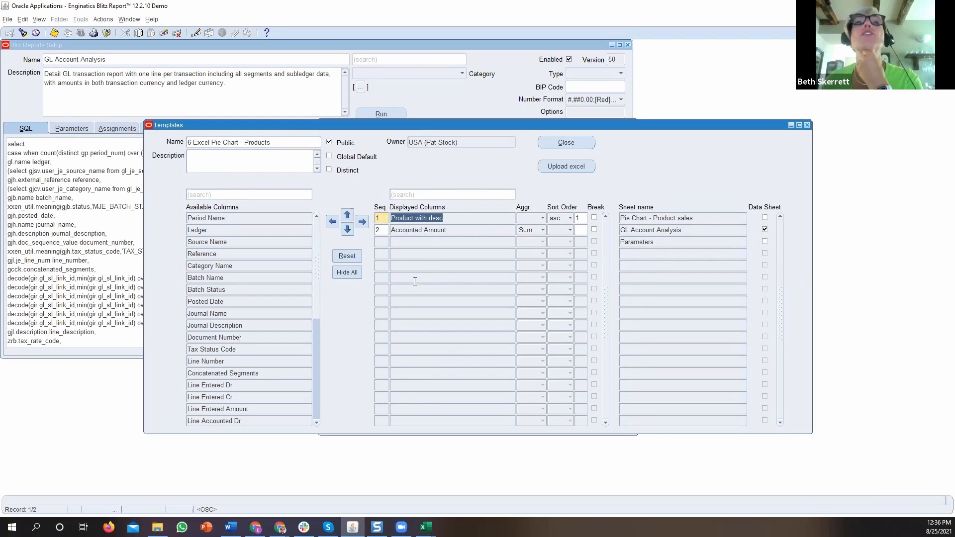
{"action": "left_click", "coordinate": [379, 115]}
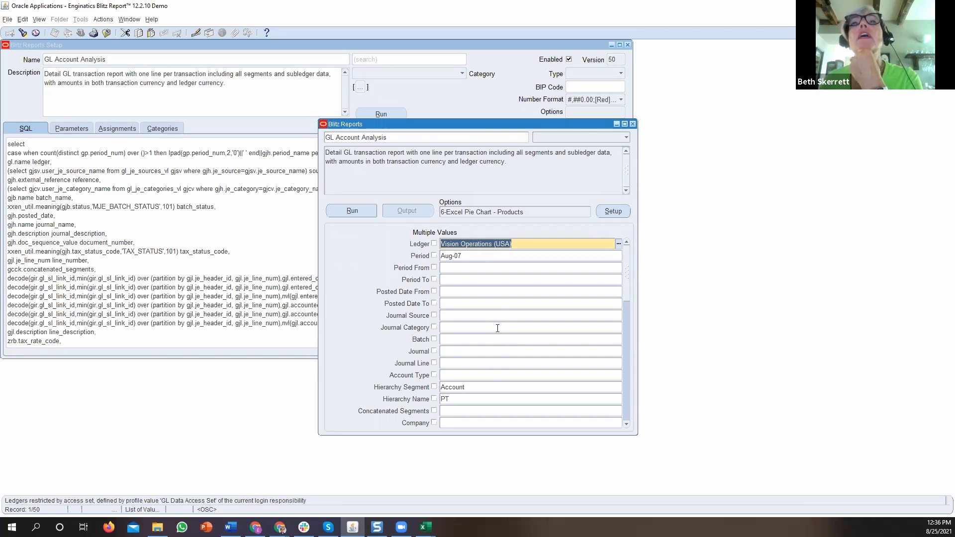
- Set the Account Type parameter to Revenue and run GL Account Analysis
{"action": "left_click", "coordinate": [484, 377]}
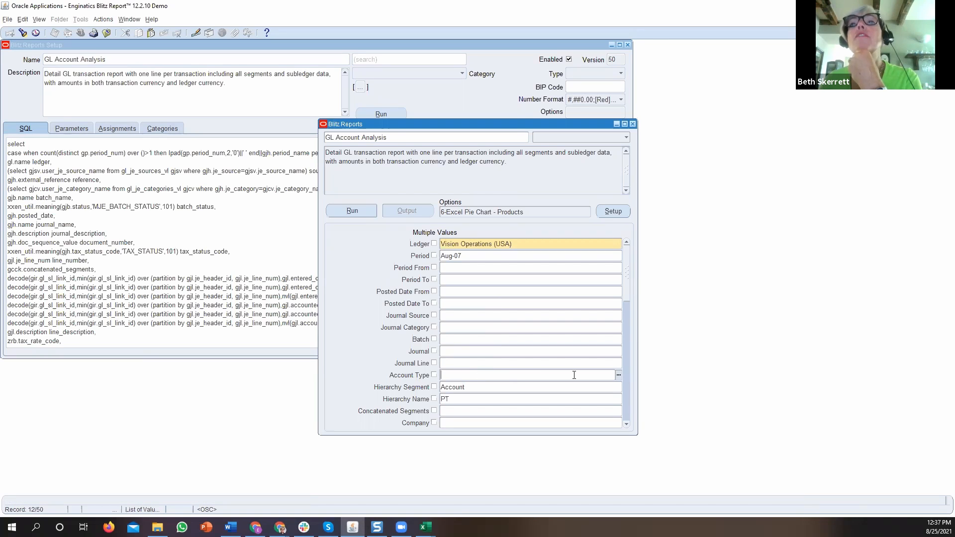
{"action": "left_click", "coordinate": [618, 375]}
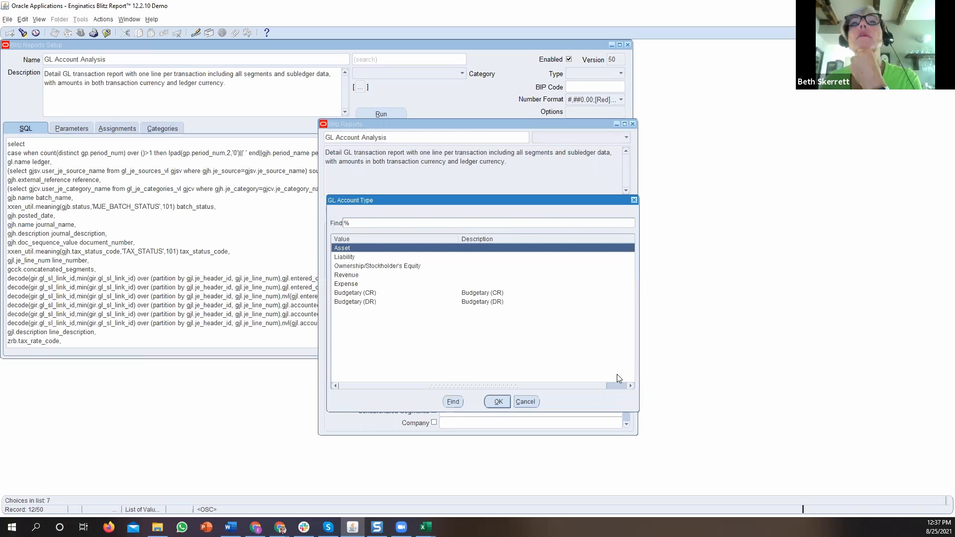
{"action": "double_click", "coordinate": [340, 275]}
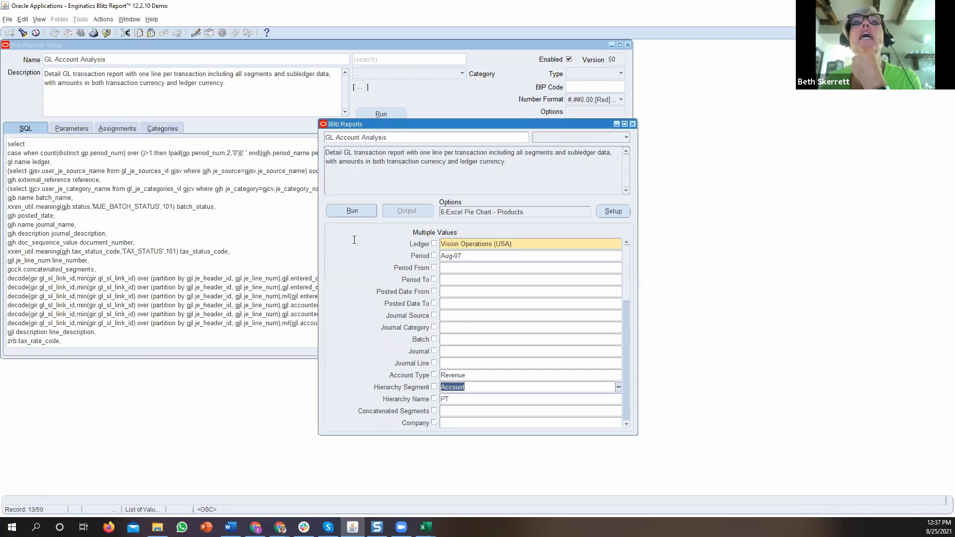
{"action": "left_click", "coordinate": [348, 211]}
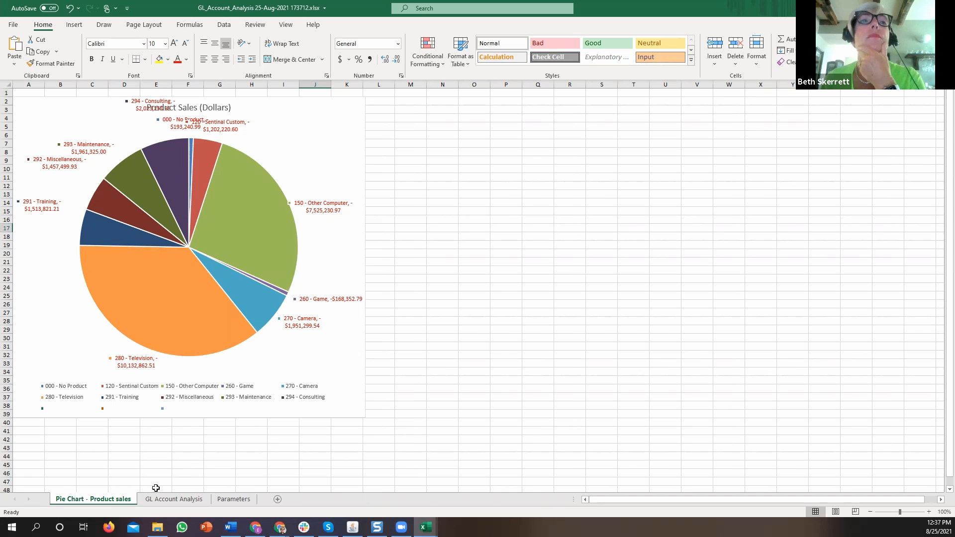
- Compare the product amounts on the GL Account Analysis sheet with the product sales pie chart
{"action": "left_click", "coordinate": [168, 501]}
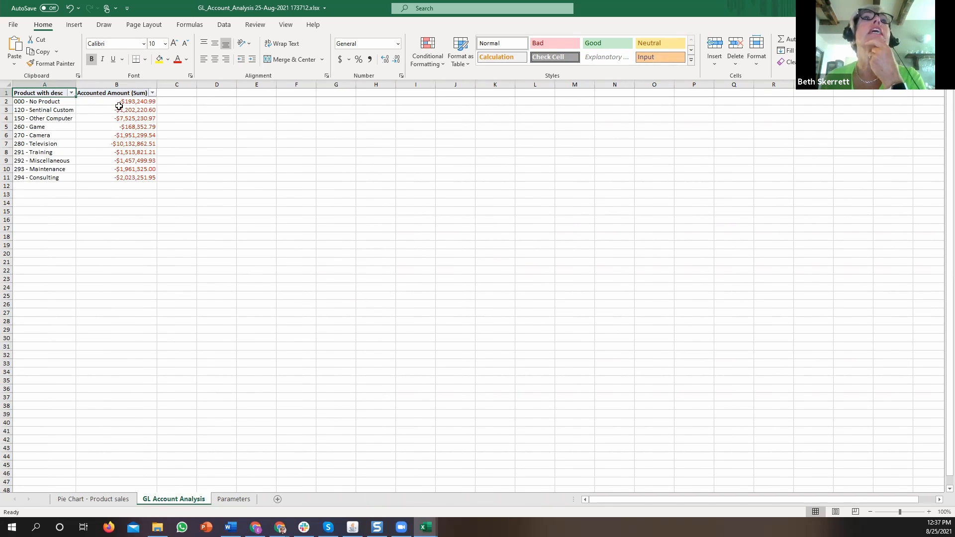
{"action": "left_click", "coordinate": [124, 178]}
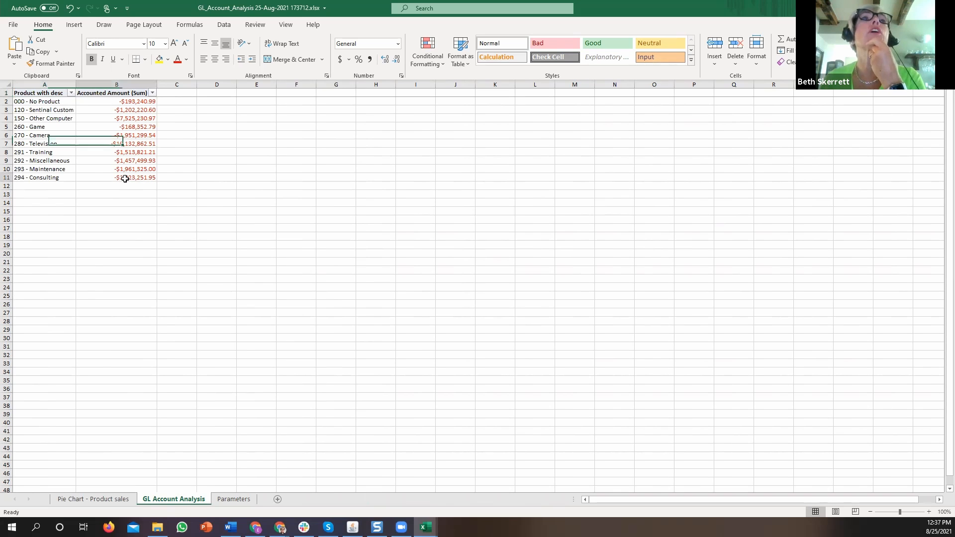
{"action": "double_click", "coordinate": [125, 178]}
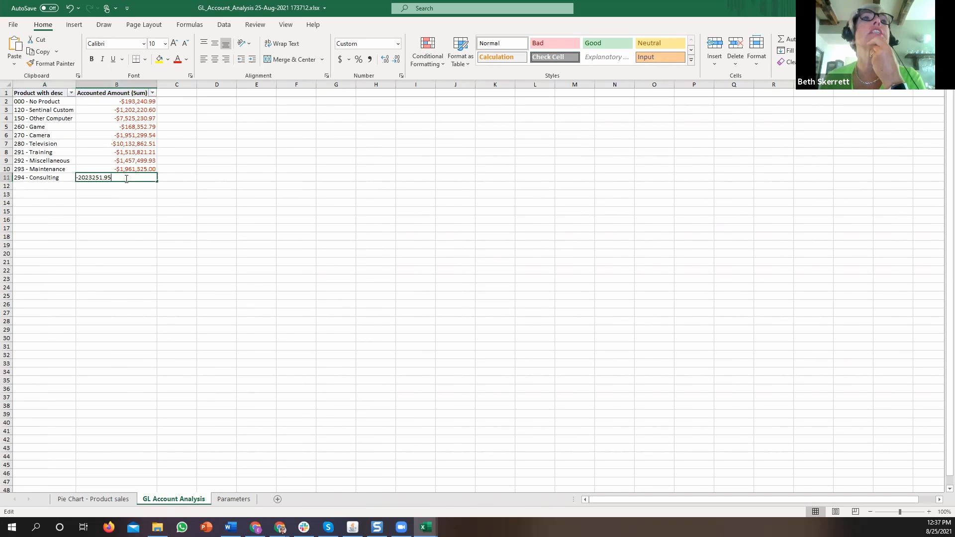
{"action": "left_click", "coordinate": [107, 499]}
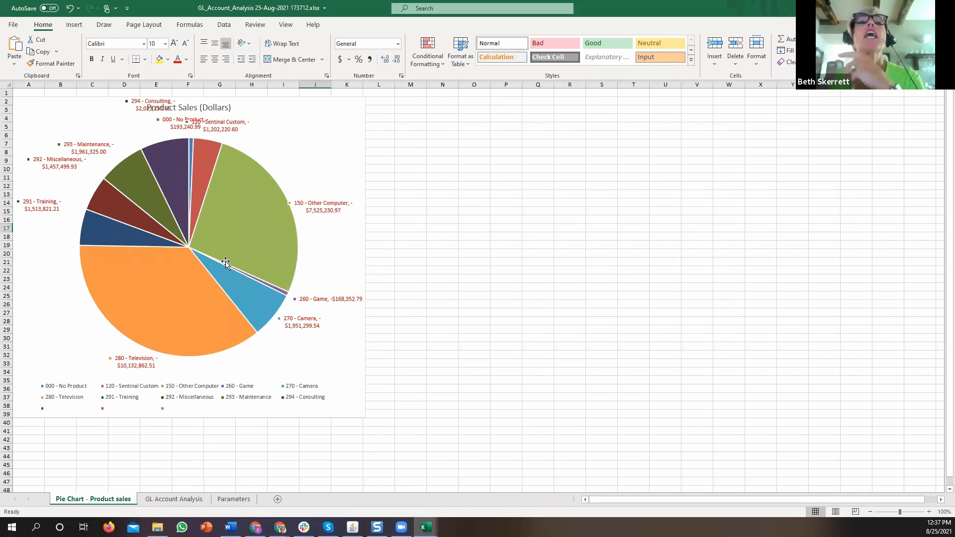
{"action": "mouse_move", "coordinate": [225, 262]}
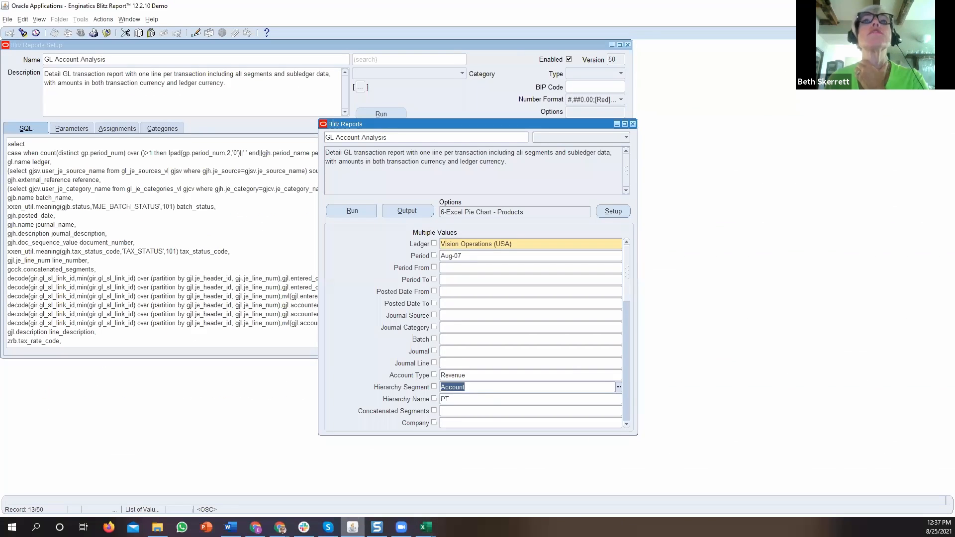
- Switch back to Oracle Applications, rerun the report with Account Type Expense, and view the output's GL Account Analysis data sheet
{"action": "left_click", "coordinate": [352, 527]}
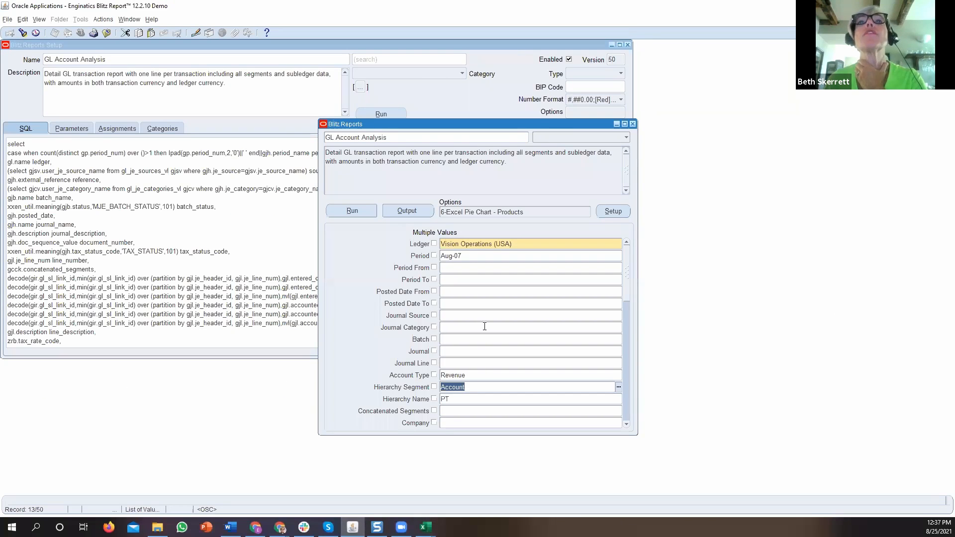
{"action": "left_click", "coordinate": [471, 375]}
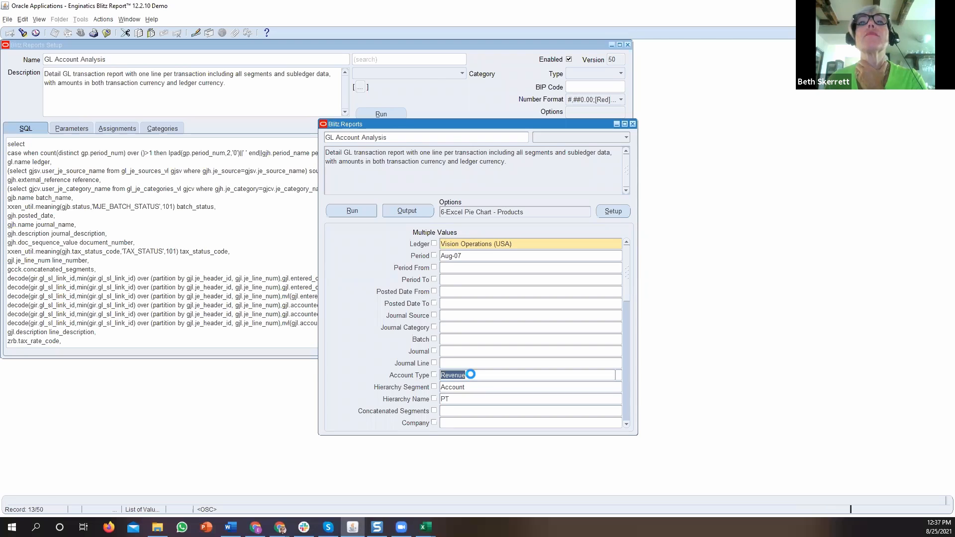
{"action": "left_click", "coordinate": [352, 284]}
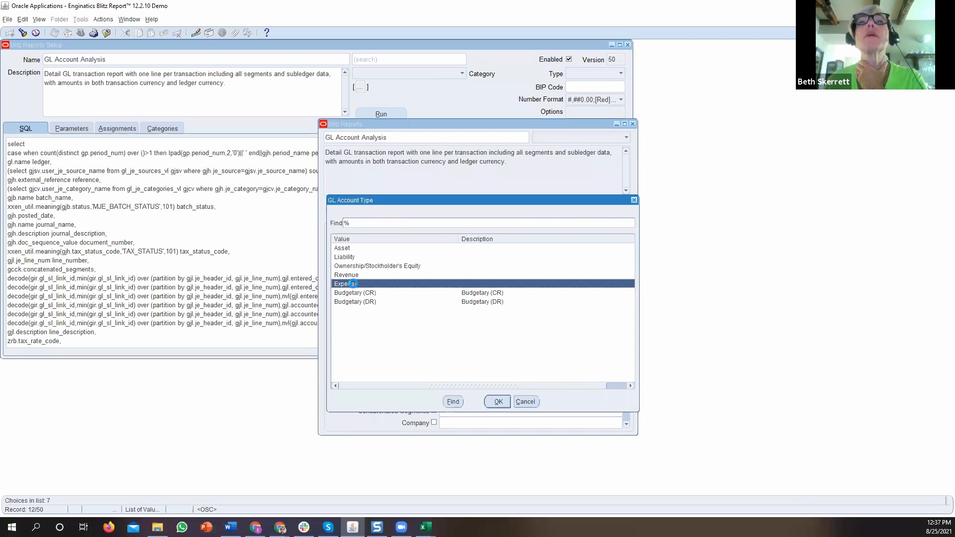
{"action": "left_click", "coordinate": [352, 283]}
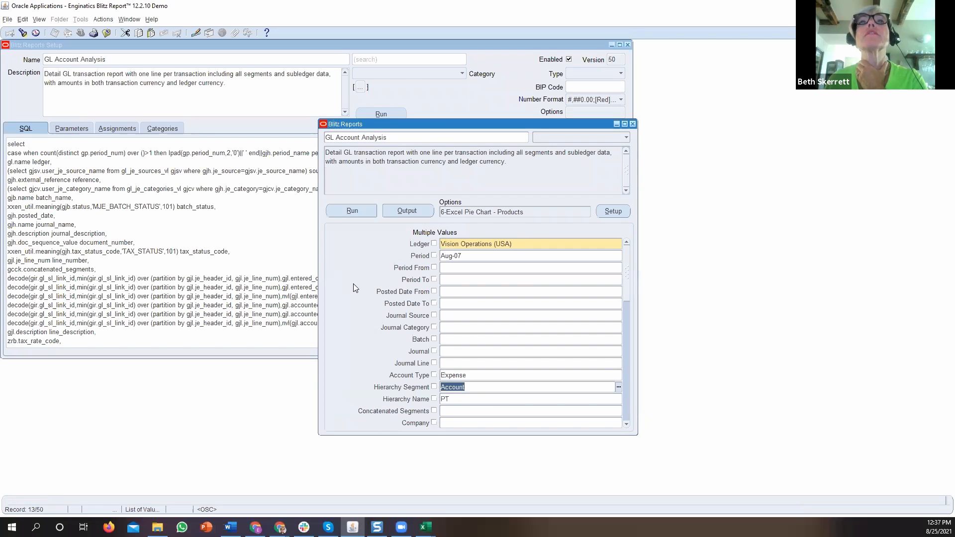
{"action": "left_click", "coordinate": [352, 209]}
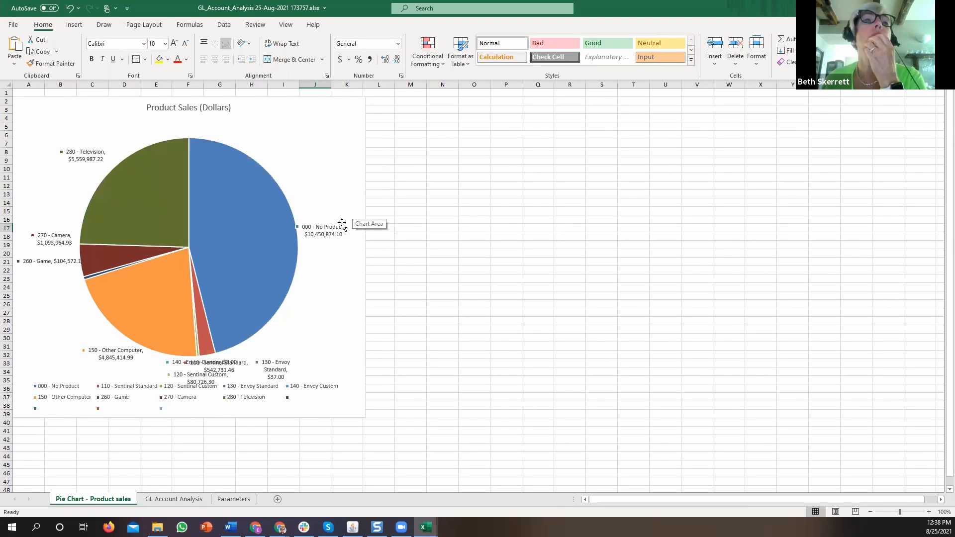
{"action": "left_click", "coordinate": [171, 500]}
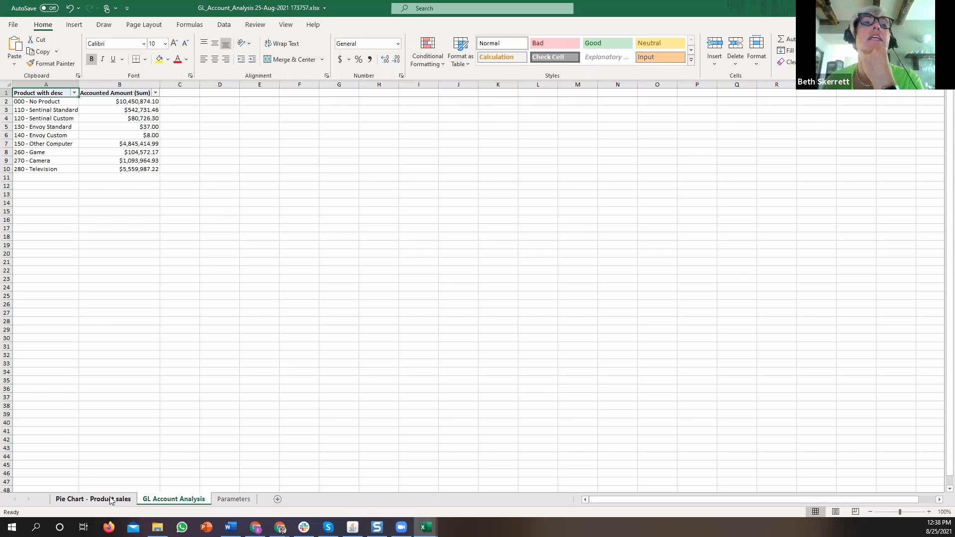
- Return to Oracle Applications and run the report with the 5-Pivotal Rev-Exp report with bar chart template
{"action": "left_click", "coordinate": [352, 526]}
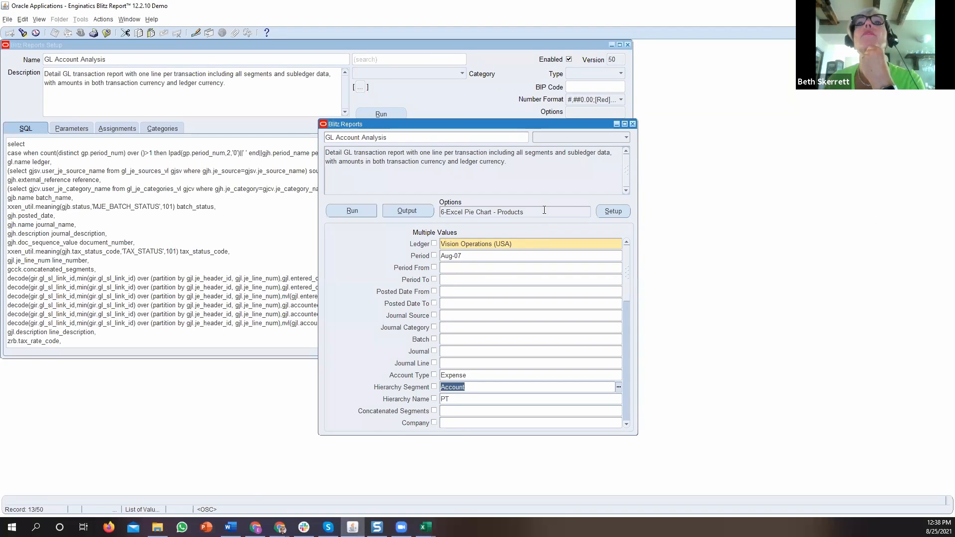
{"action": "left_click", "coordinate": [544, 210]}
{"action": "double_click", "coordinate": [543, 210]}
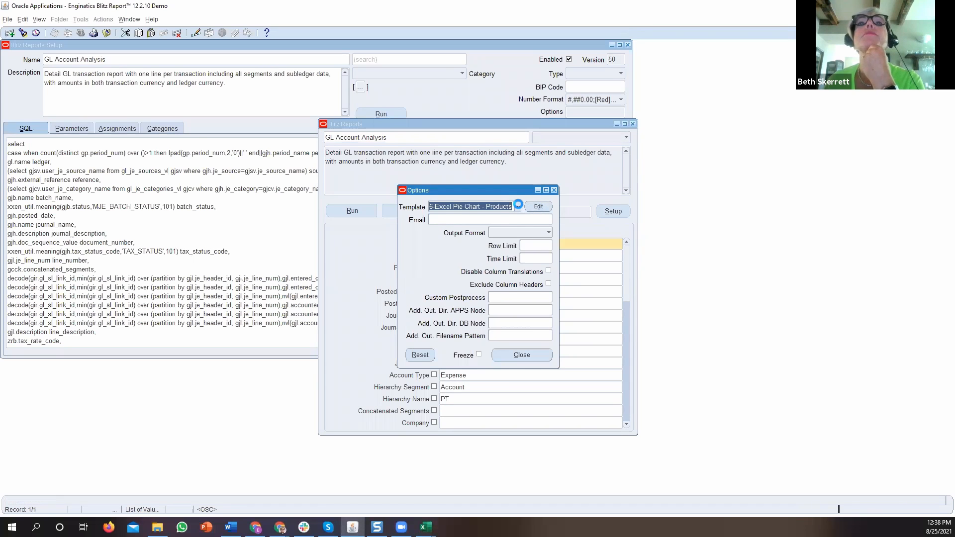
{"action": "left_click", "coordinate": [518, 205]}
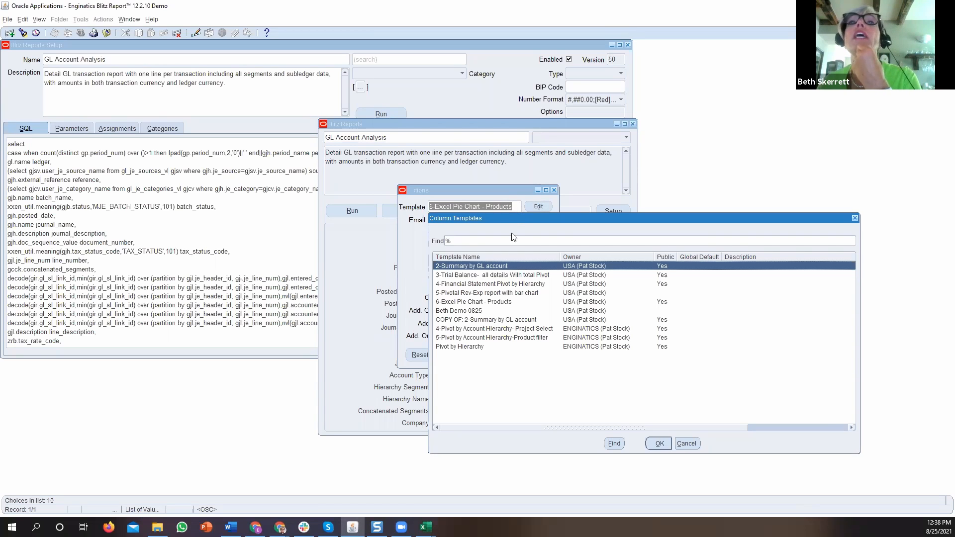
{"action": "left_click", "coordinate": [514, 295]}
{"action": "double_click", "coordinate": [514, 295]}
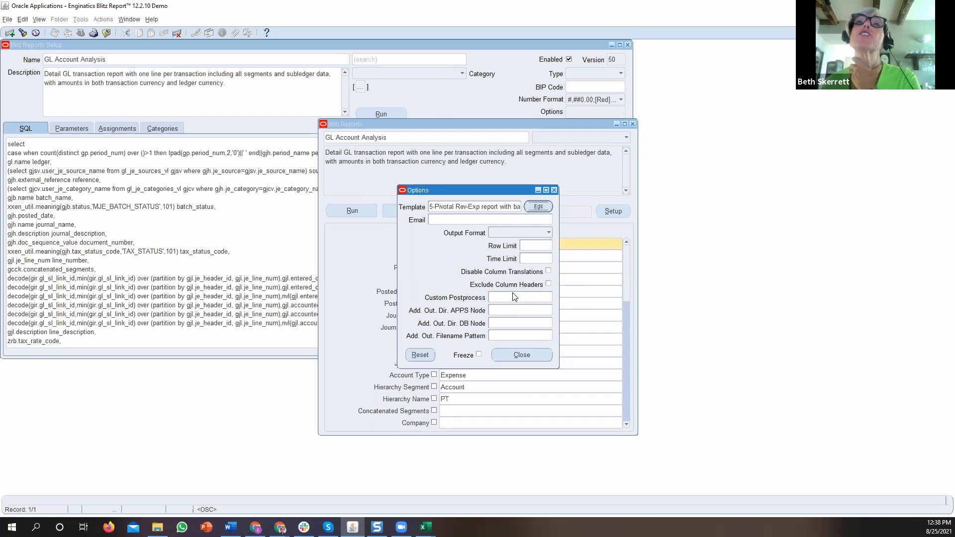
{"action": "left_click", "coordinate": [520, 355]}
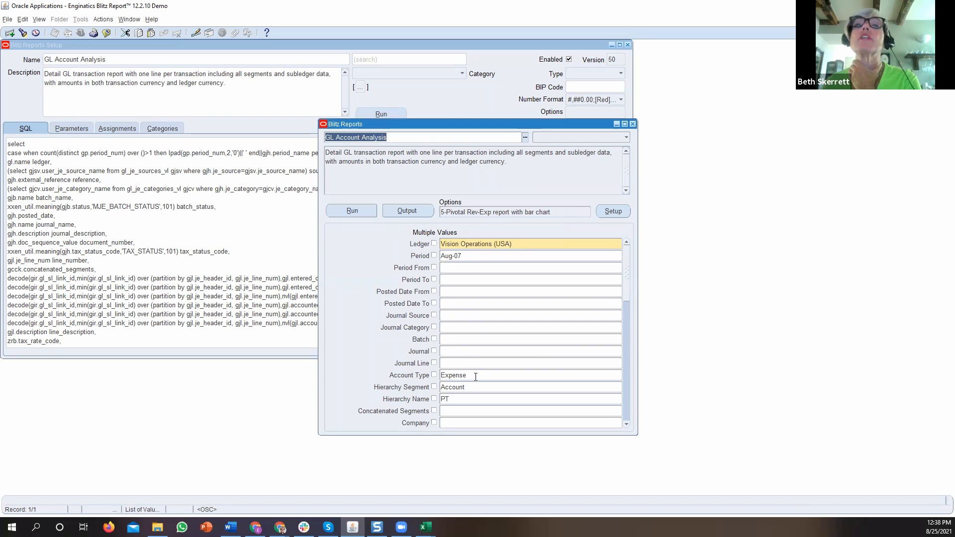
{"action": "left_click", "coordinate": [340, 209]}
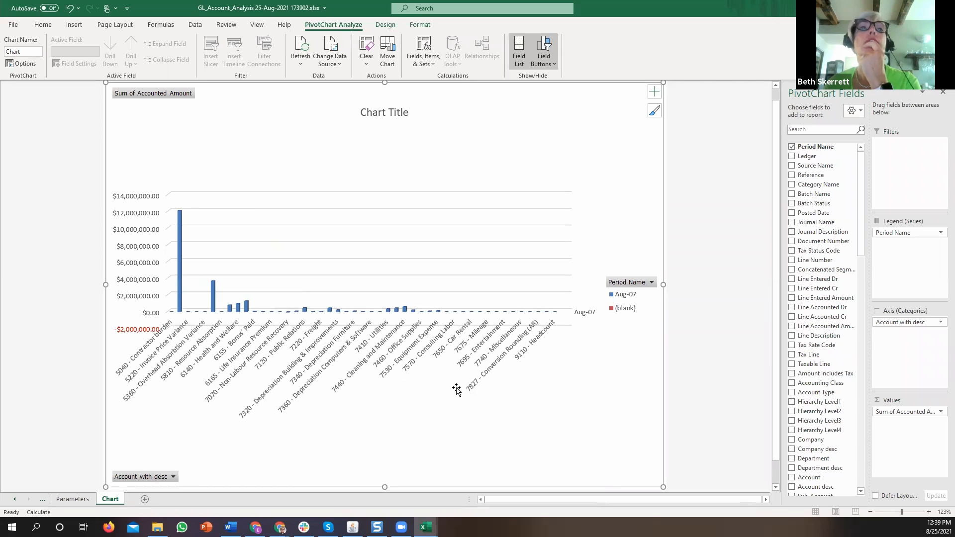
- Drill down from the pivot table into the Aug-07 details of 6100 - Miscellaneous Employee Expenses, and return to the bar chart
{"action": "left_click", "coordinate": [16, 499]}
{"action": "left_click", "coordinate": [91, 499]}
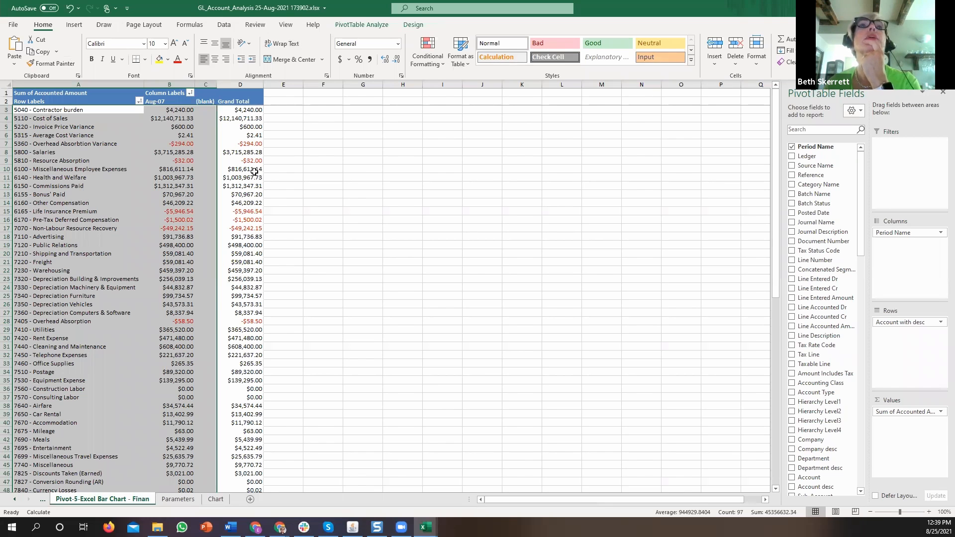
{"action": "double_click", "coordinate": [186, 172]}
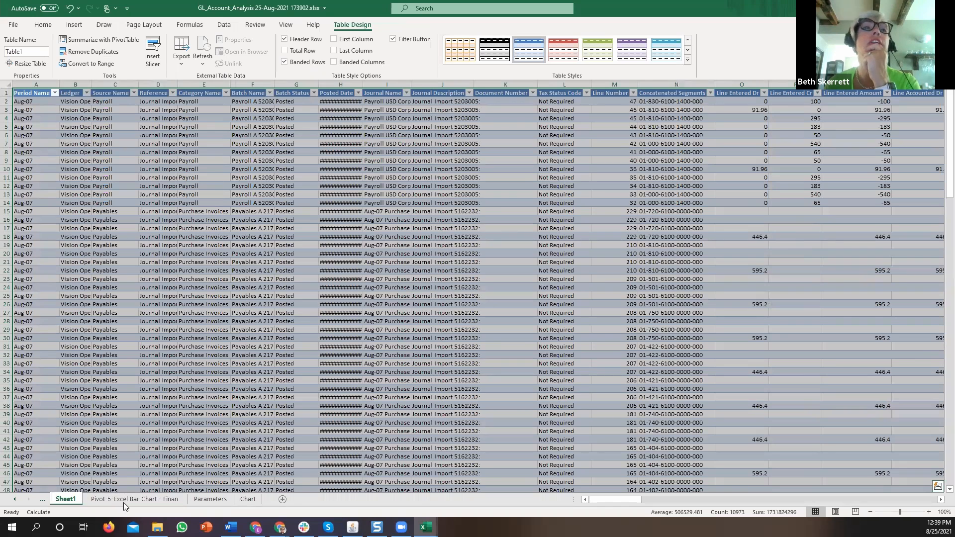
{"action": "left_click", "coordinate": [123, 500]}
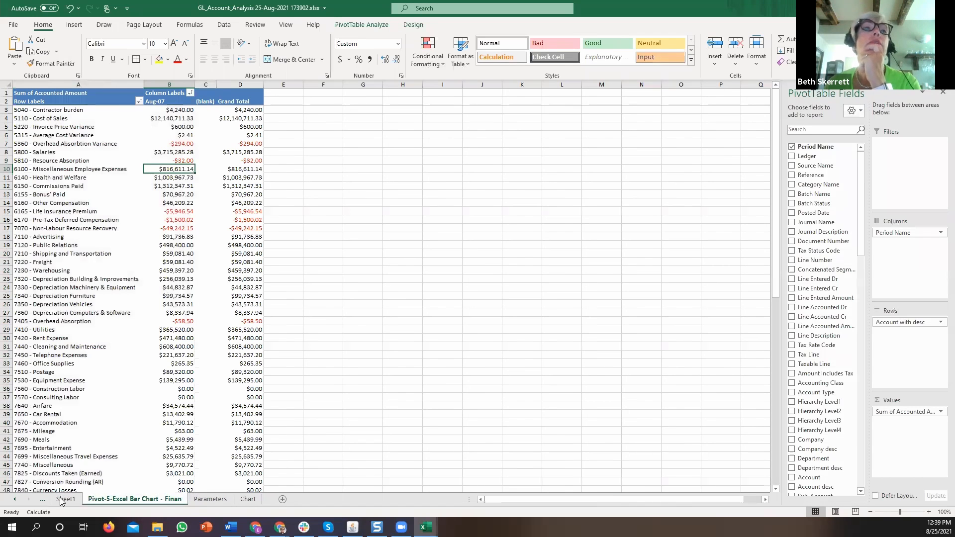
{"action": "left_click", "coordinate": [247, 500]}
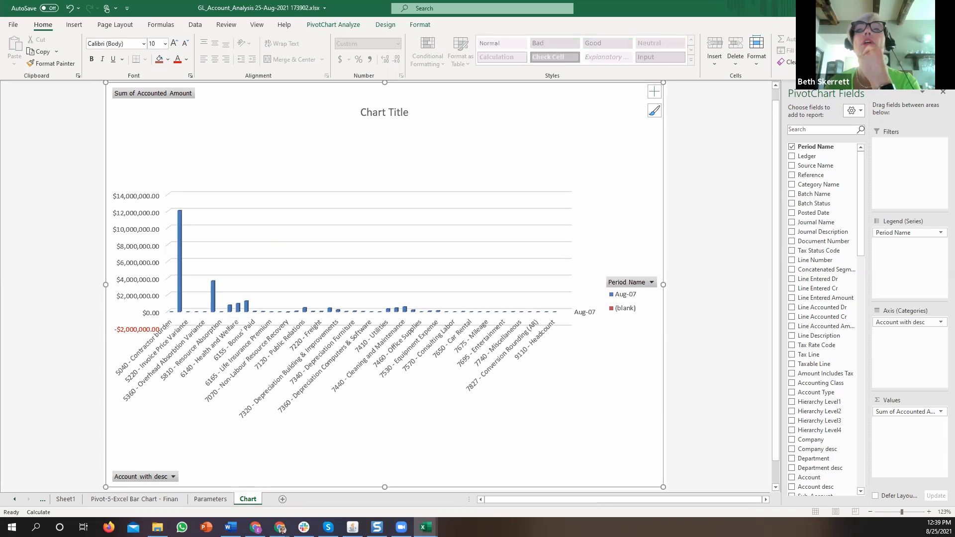
- Switch back to Oracle Applications, allow multiple values for the Period parameter, and add Aug-21 alongside Aug-07
{"action": "left_click", "coordinate": [351, 527]}
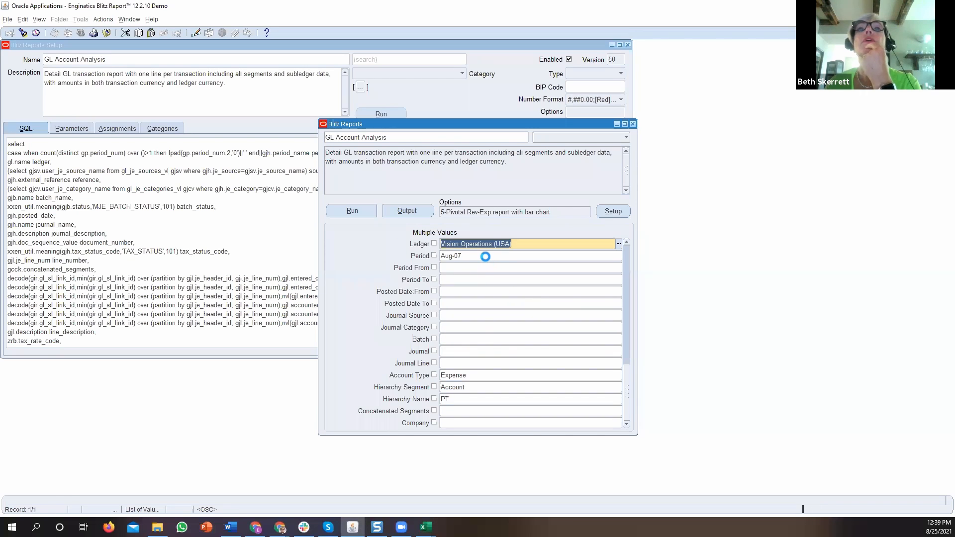
{"action": "left_click", "coordinate": [485, 257]}
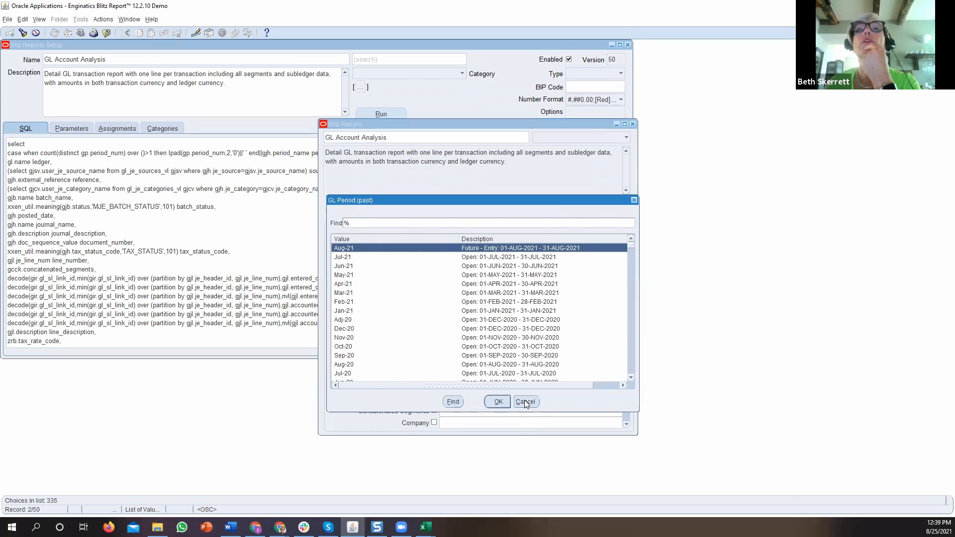
{"action": "left_click", "coordinate": [525, 401]}
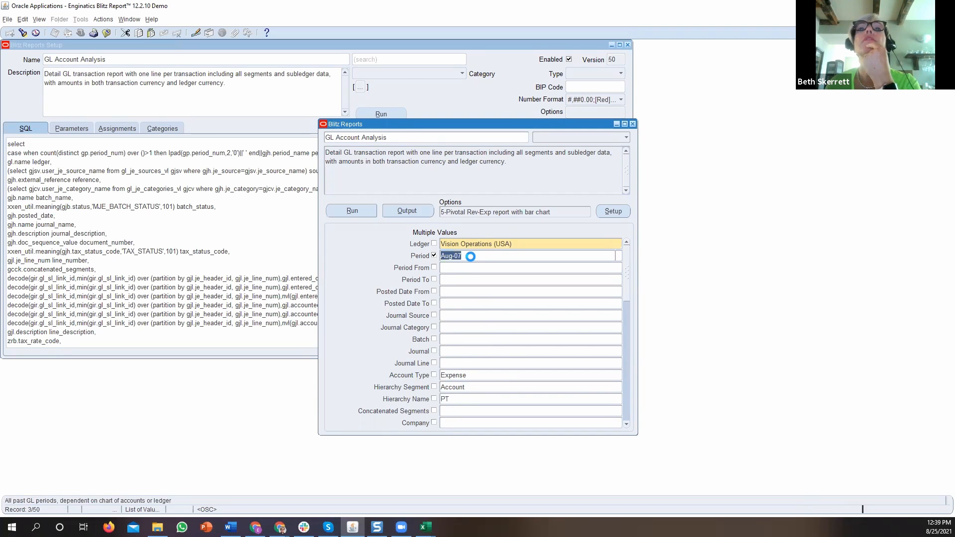
{"action": "left_click", "coordinate": [372, 254]}
{"action": "left_click", "coordinate": [370, 248]}
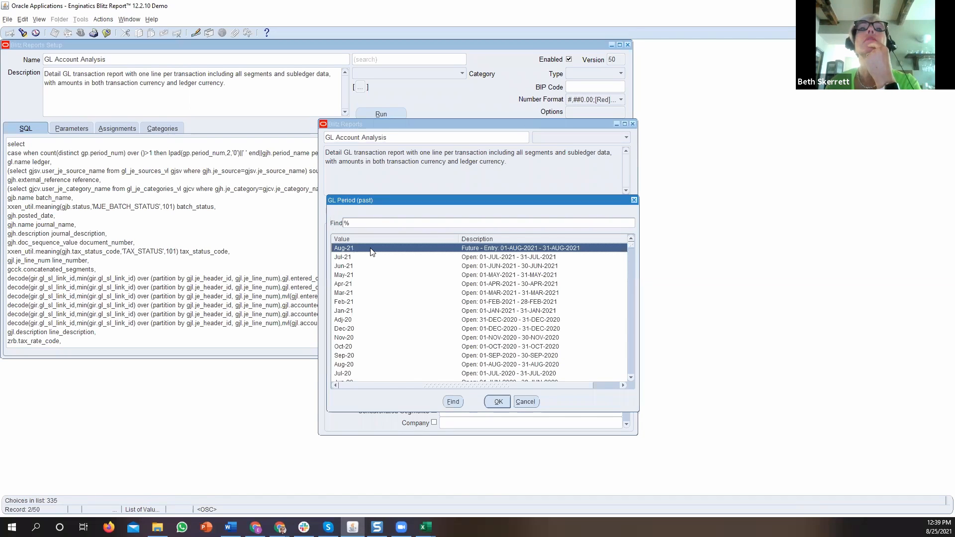
{"action": "double_click", "coordinate": [370, 249]}
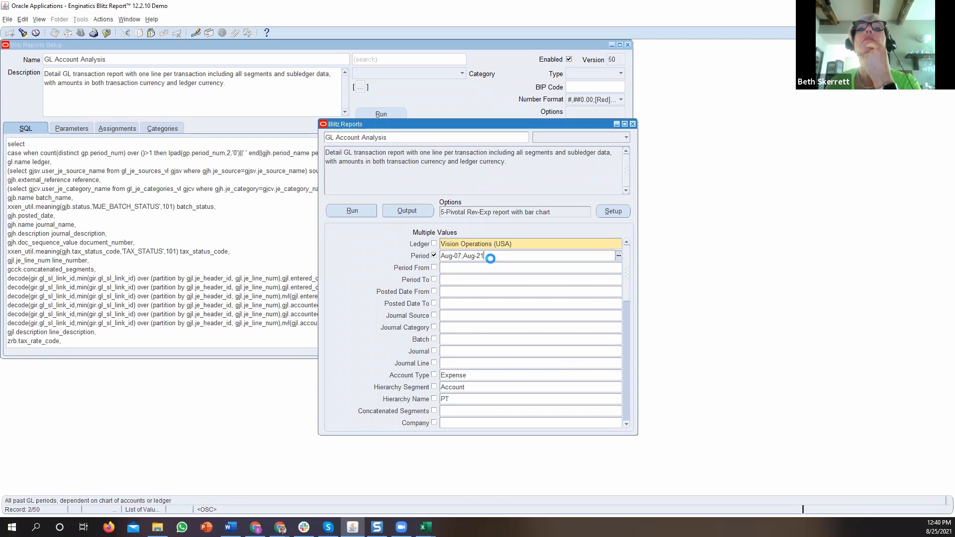
- Change the second Period value to Aug-08, run the report for Expense accounts, and view the bar chart in Excel
{"action": "key", "text": "BackSpace"}
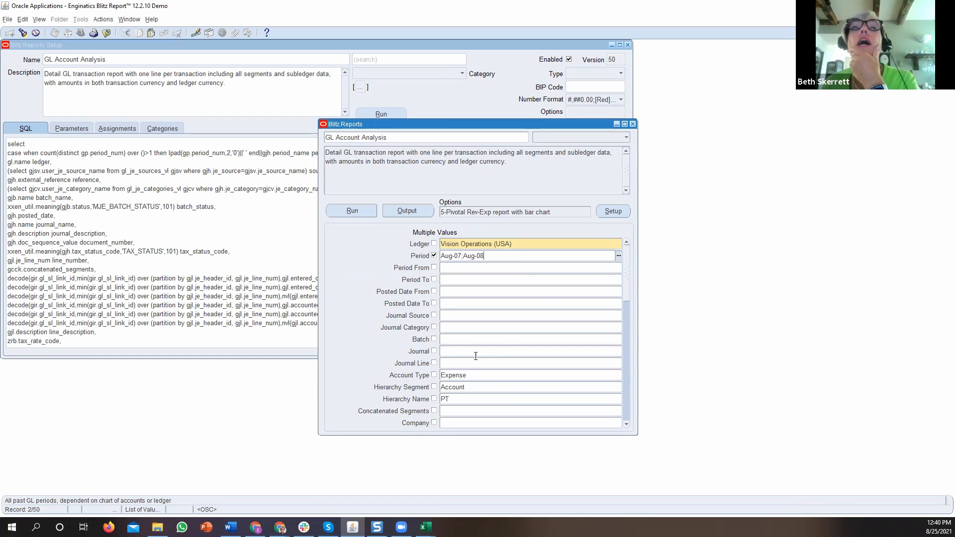
{"action": "left_click", "coordinate": [471, 374]}
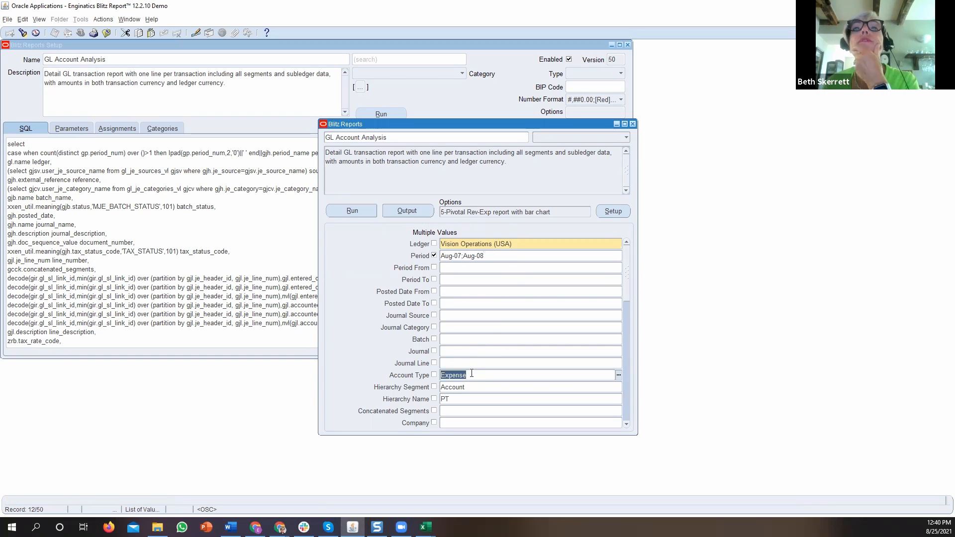
{"action": "left_click", "coordinate": [350, 212]}
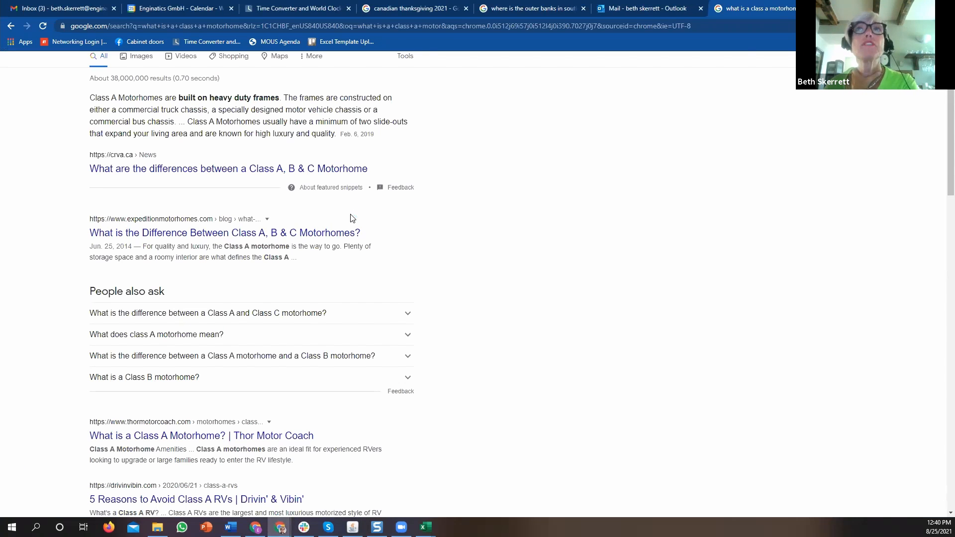
{"action": "key", "text": "alt+Tab"}
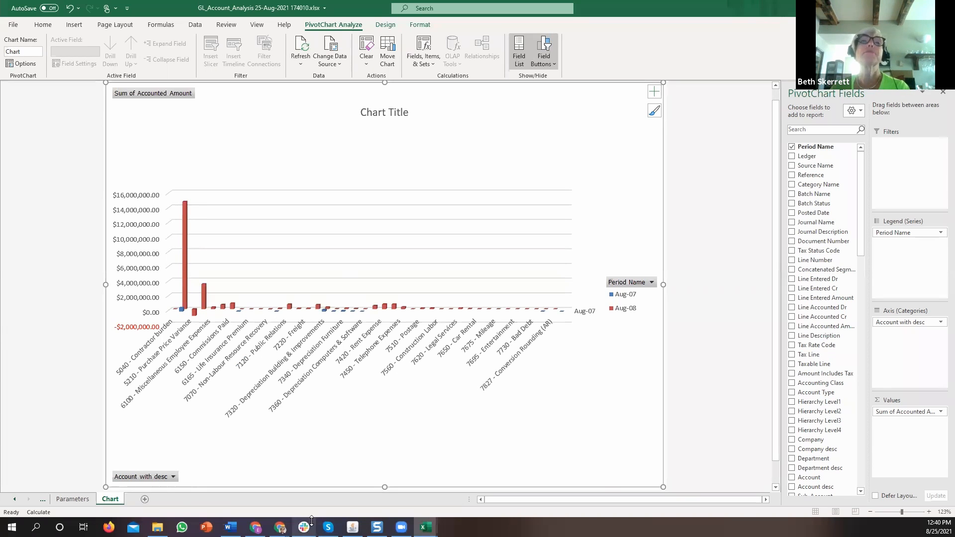
- Switch back to Oracle Applications, rerun the report with Account Type Revenue, and view the output's pivot table and bar chart
{"action": "mouse_move", "coordinate": [303, 527]}
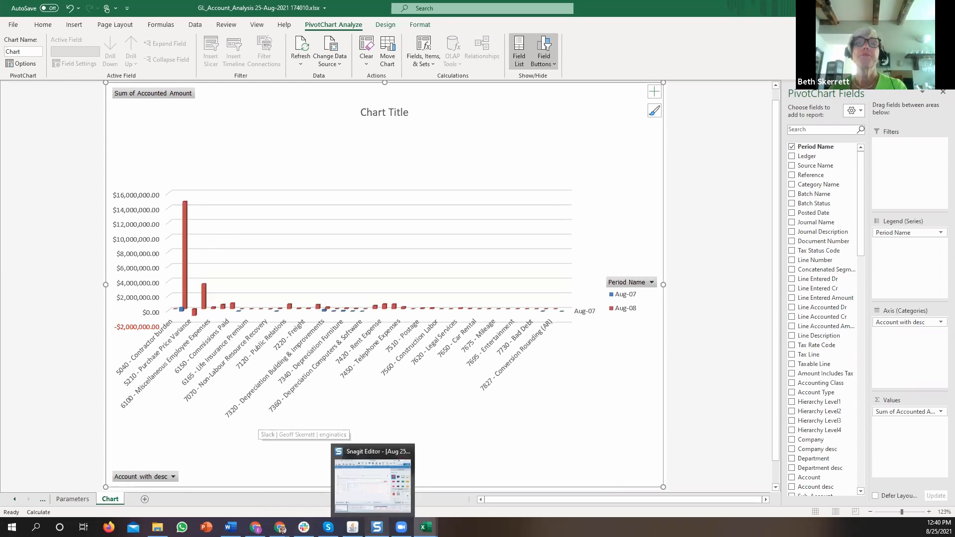
{"action": "left_click", "coordinate": [352, 527]}
{"action": "left_click", "coordinate": [473, 375]}
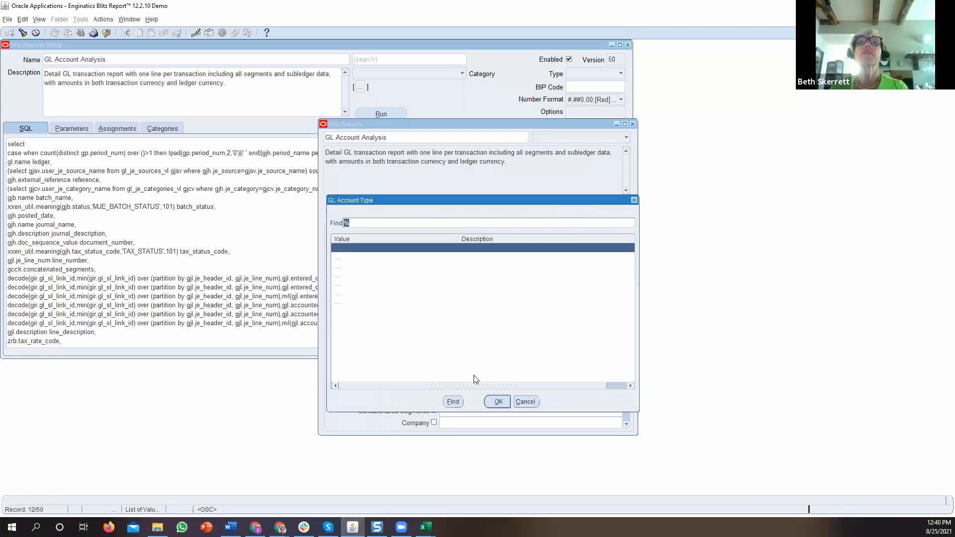
{"action": "double_click", "coordinate": [361, 272]}
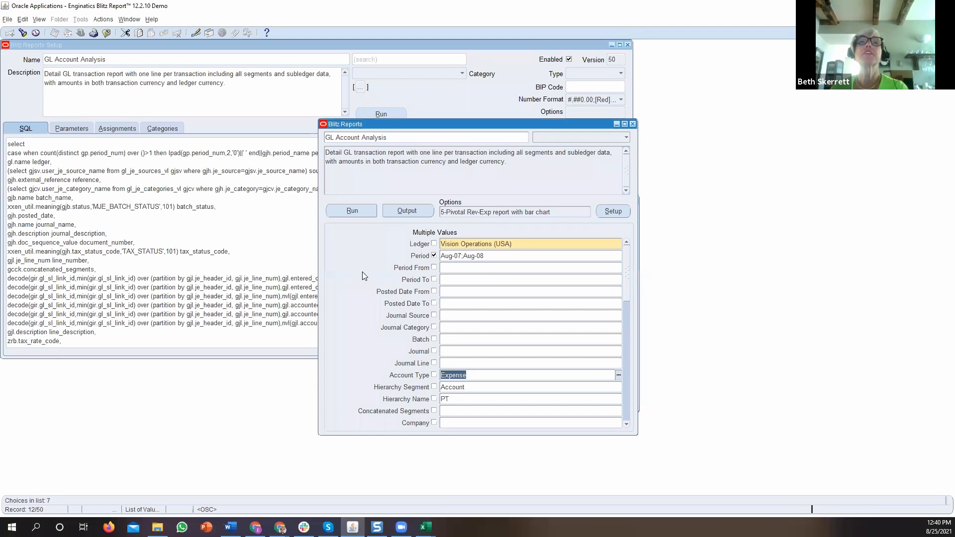
{"action": "left_click", "coordinate": [346, 214]}
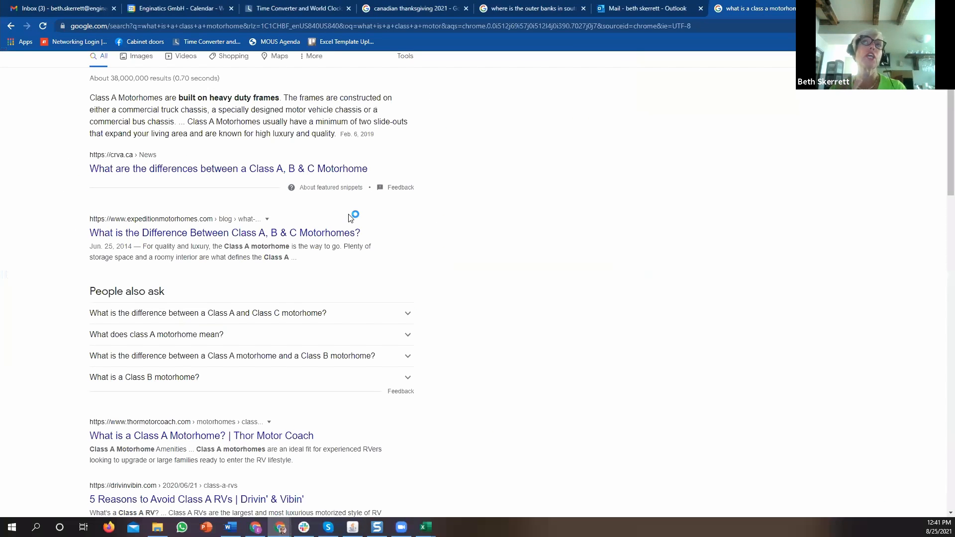
{"action": "key", "text": "alt+Tab"}
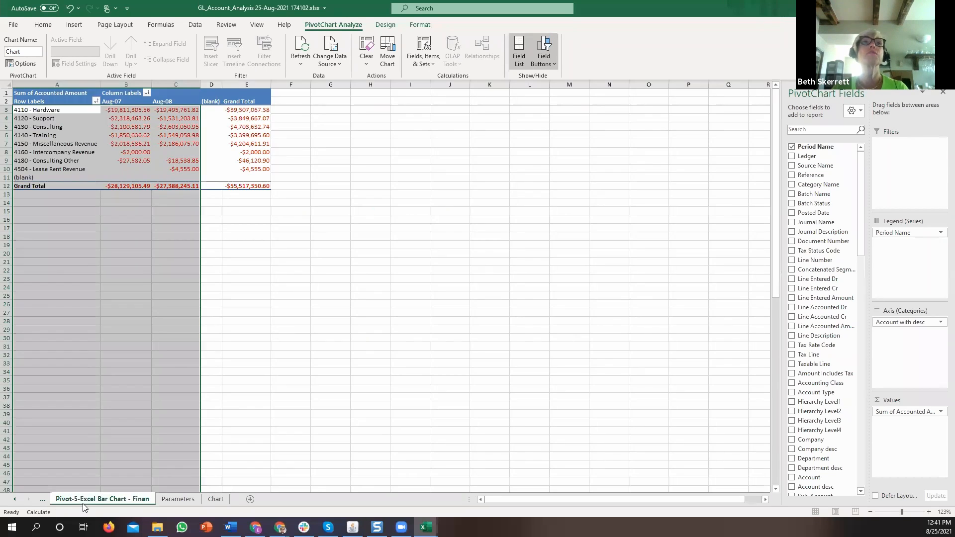
{"action": "left_click", "coordinate": [83, 501]}
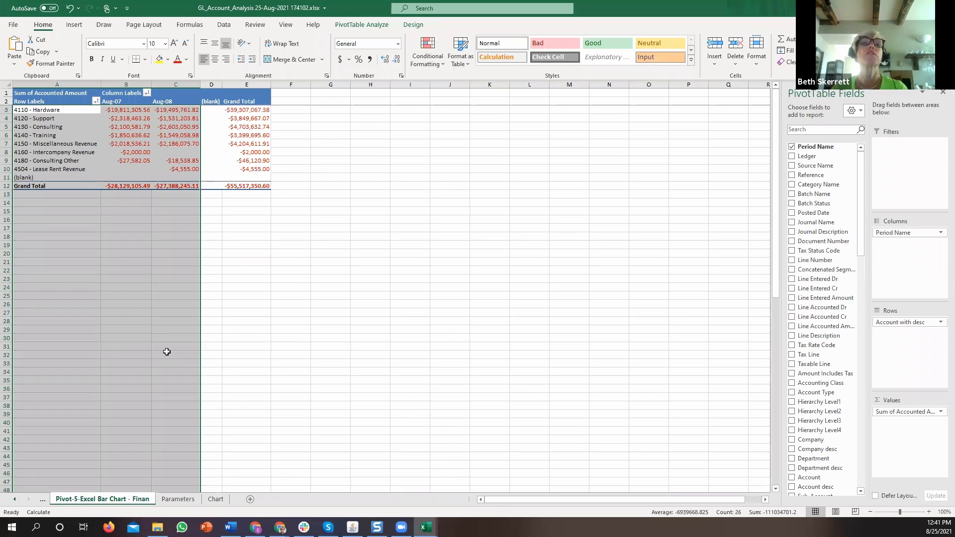
{"action": "left_click", "coordinate": [215, 499]}
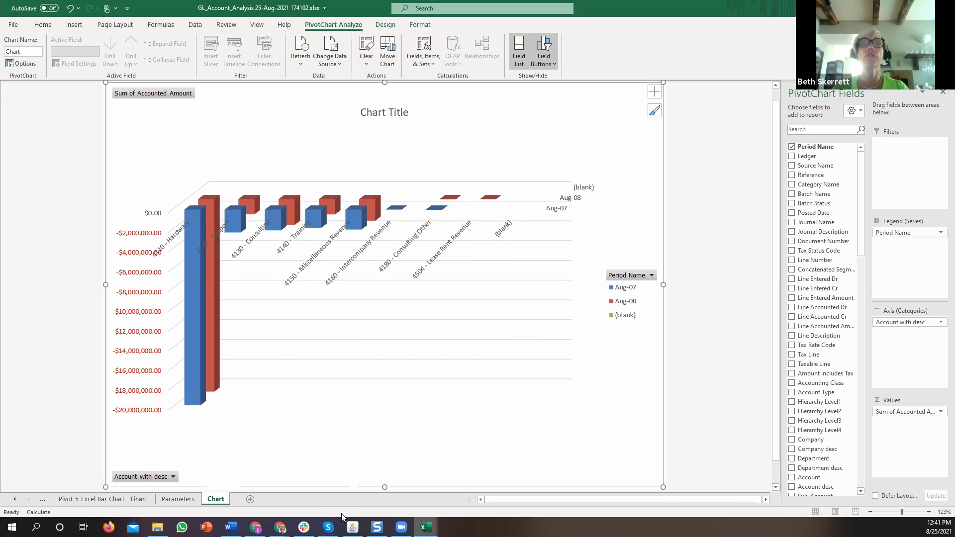
- Return to Oracle Applications, minimize the report run form, and review the Number Format options in the GL Account Analysis setup
{"action": "left_click", "coordinate": [352, 527]}
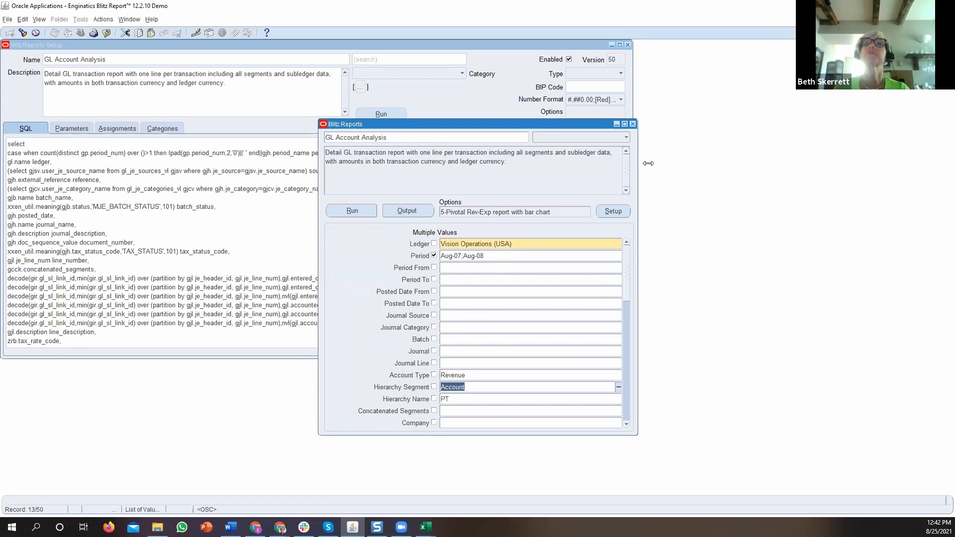
{"action": "left_click", "coordinate": [616, 124]}
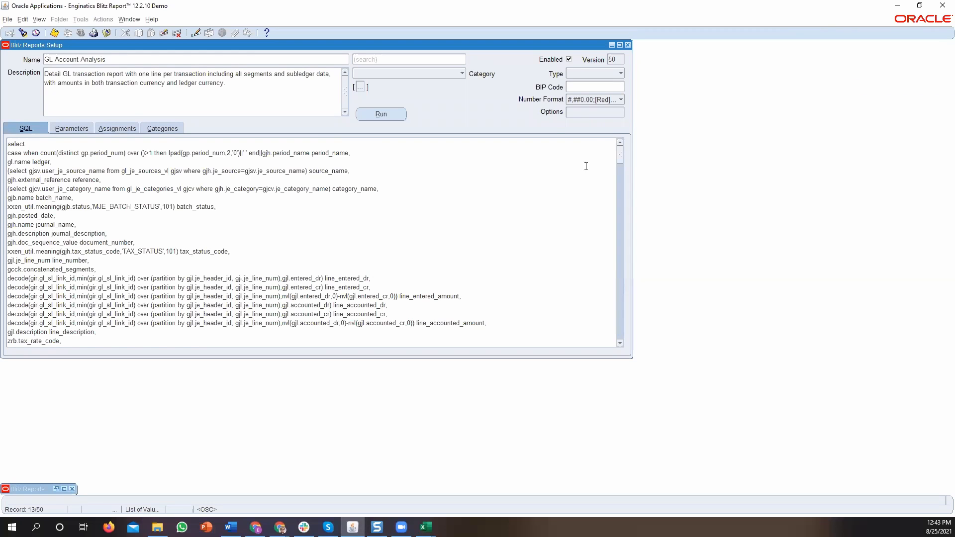
{"action": "left_click", "coordinate": [606, 101]}
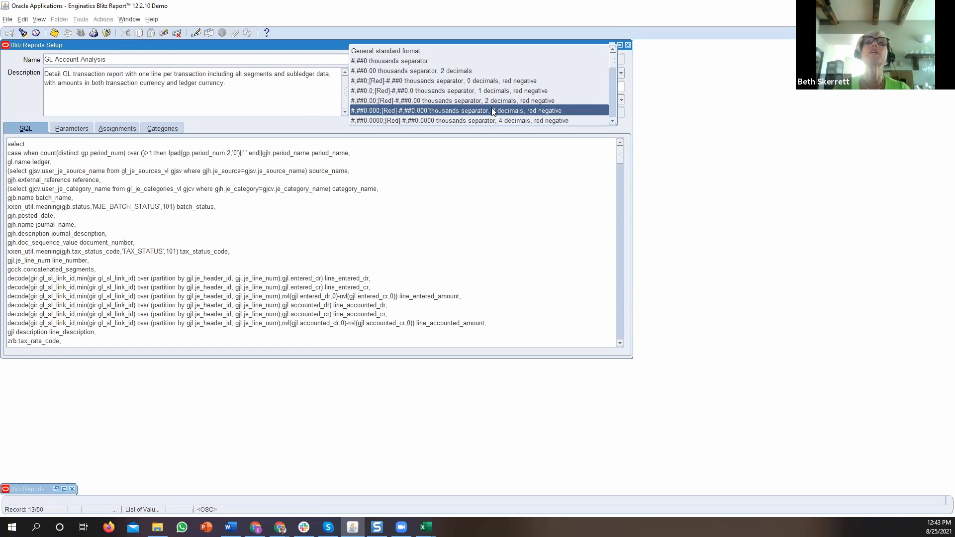
{"action": "left_click", "coordinate": [547, 157]}
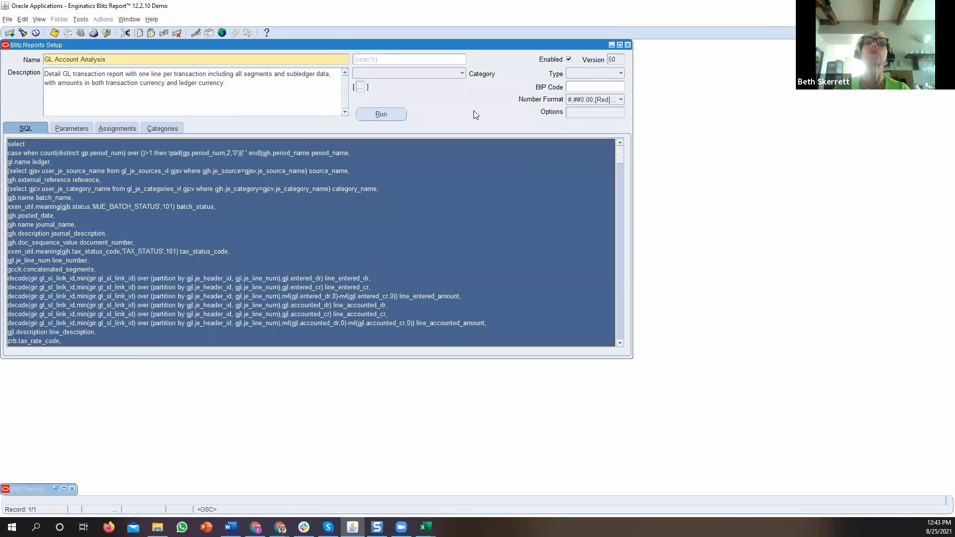
- Examine the report's column translations, including the language translations of the ledger column and the line_entered_dr entry, and close them
{"action": "left_click", "coordinate": [79, 20]}
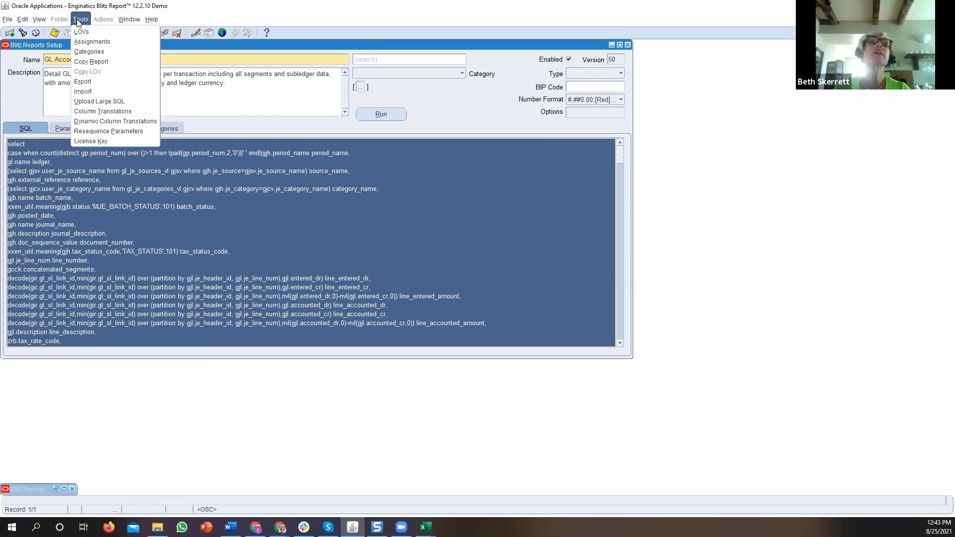
{"action": "left_click", "coordinate": [98, 111]}
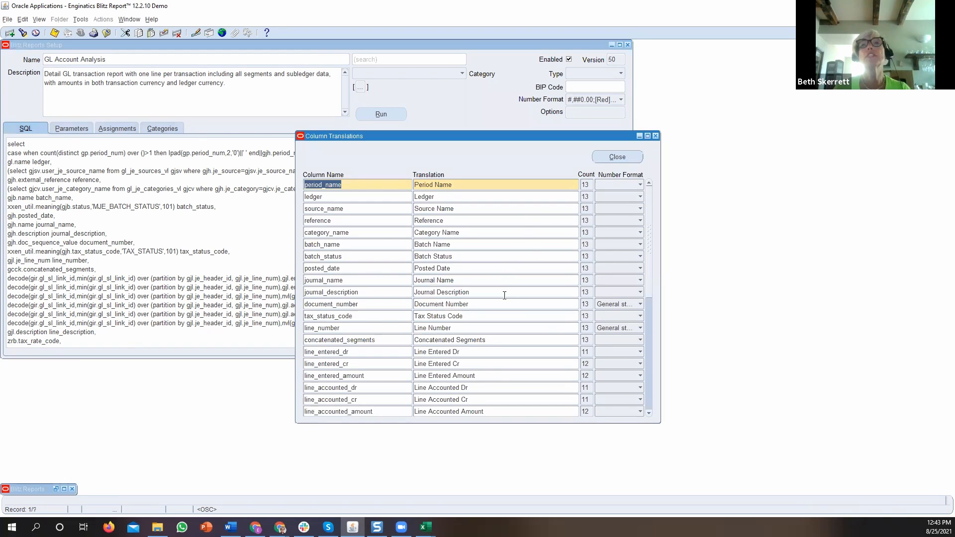
{"action": "left_click", "coordinate": [540, 196]}
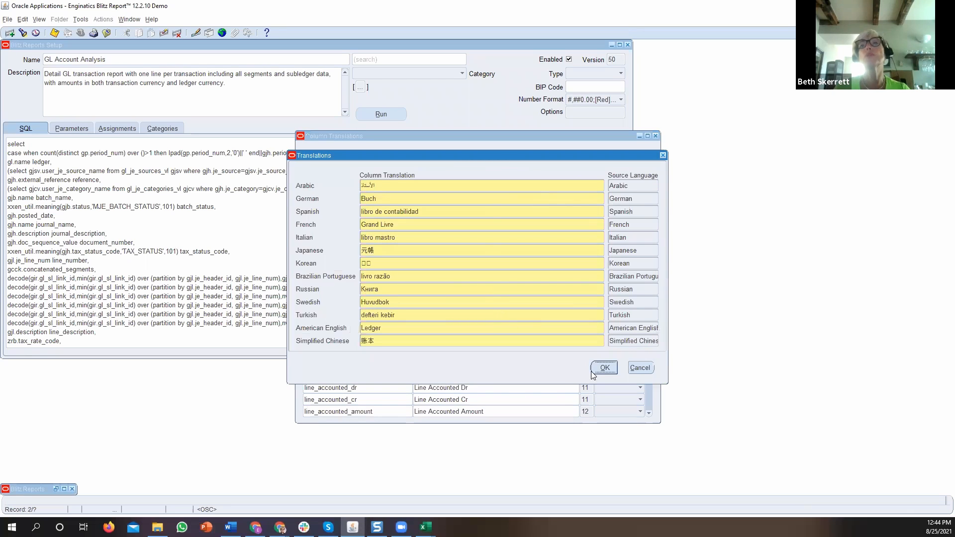
{"action": "left_click", "coordinate": [644, 368]}
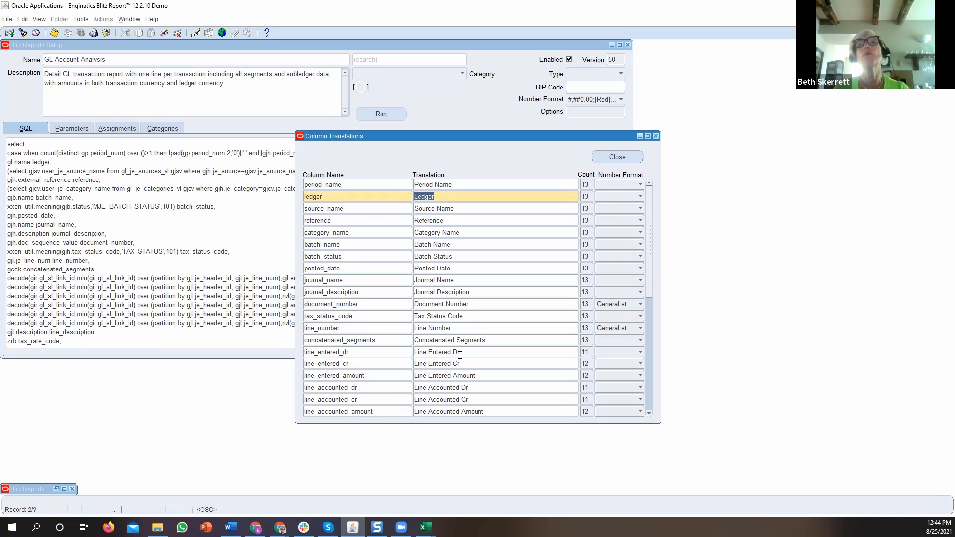
{"action": "left_click", "coordinate": [393, 355]}
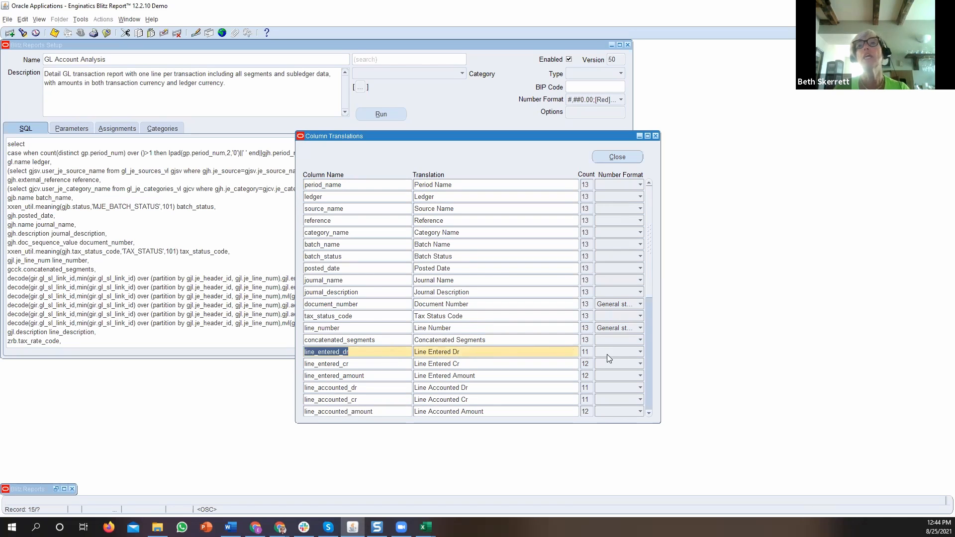
{"action": "left_click", "coordinate": [614, 157]}
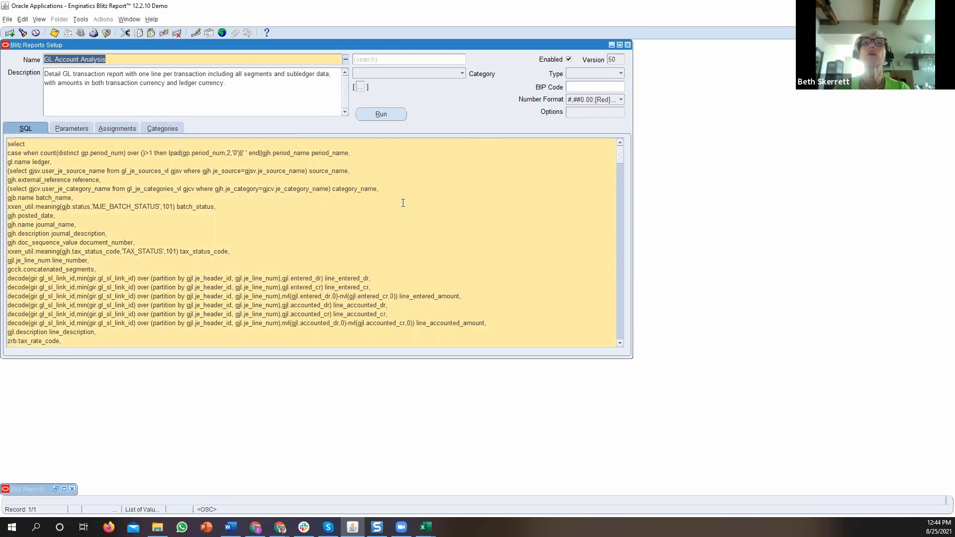
- Create a new report in Blitz Reports Setup, naming it with the presenter's first name followed by Test 1
{"action": "left_click", "coordinate": [8, 20]}
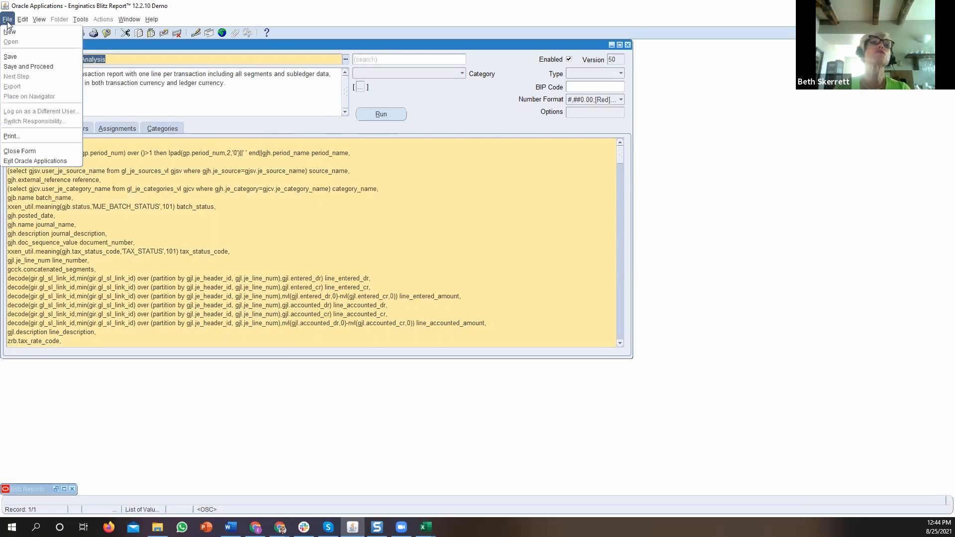
{"action": "left_click", "coordinate": [10, 32]}
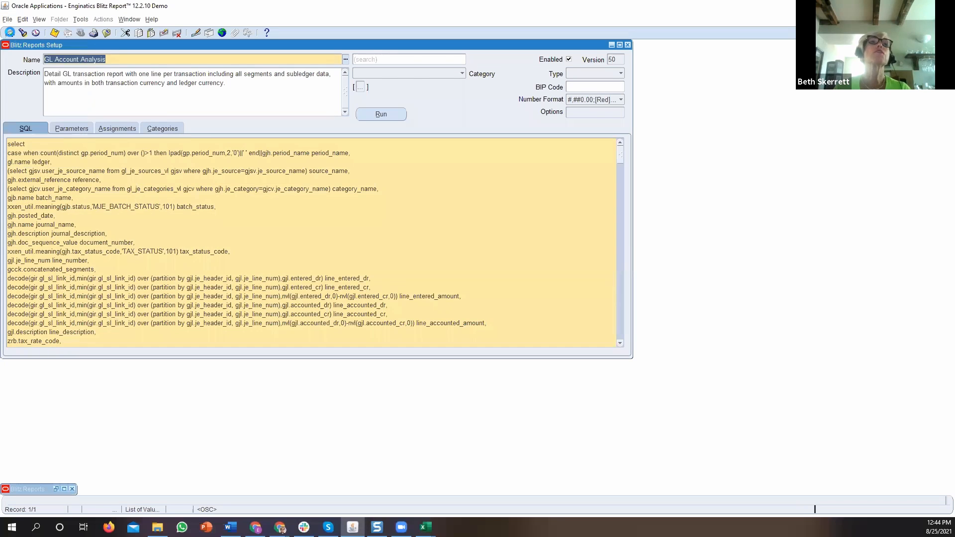
{"action": "left_click", "coordinate": [36, 158]}
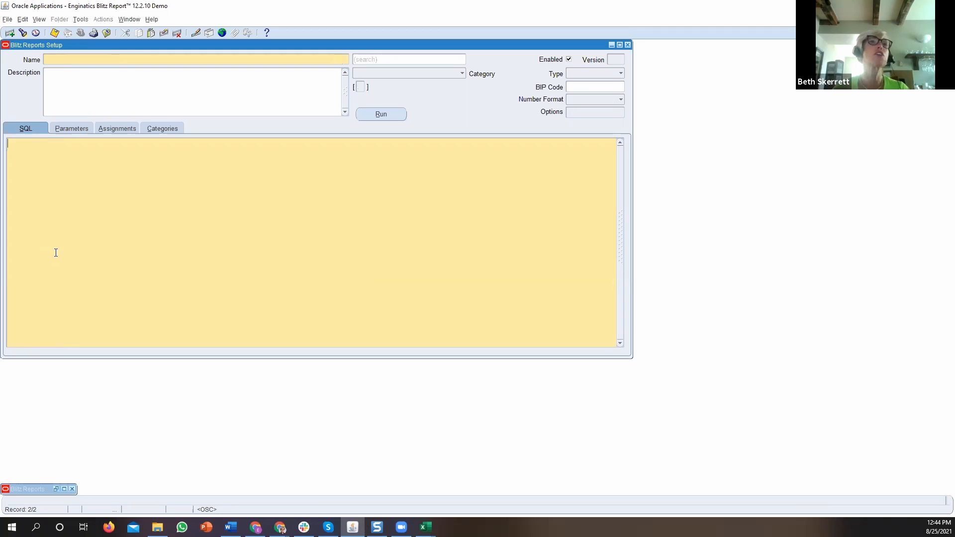
{"action": "left_click", "coordinate": [77, 61]}
{"action": "type", "text": "beth"}
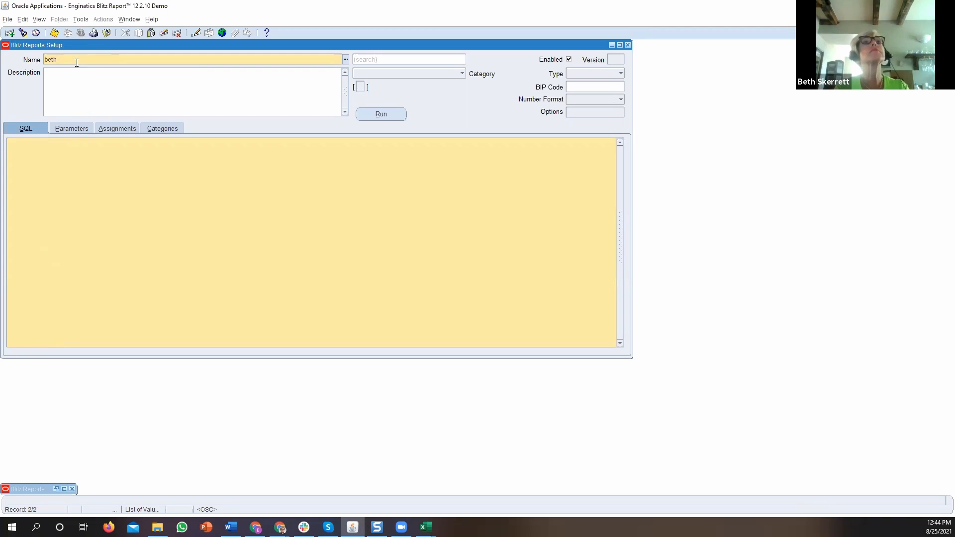
{"action": "type", "text": " Test 1"}
- Enter the SQL "select * from AP_suppliers aps where 1=1", one clause per line, and open the new report's run form
{"action": "left_click", "coordinate": [53, 151]}
{"action": "type", "text": "select"}
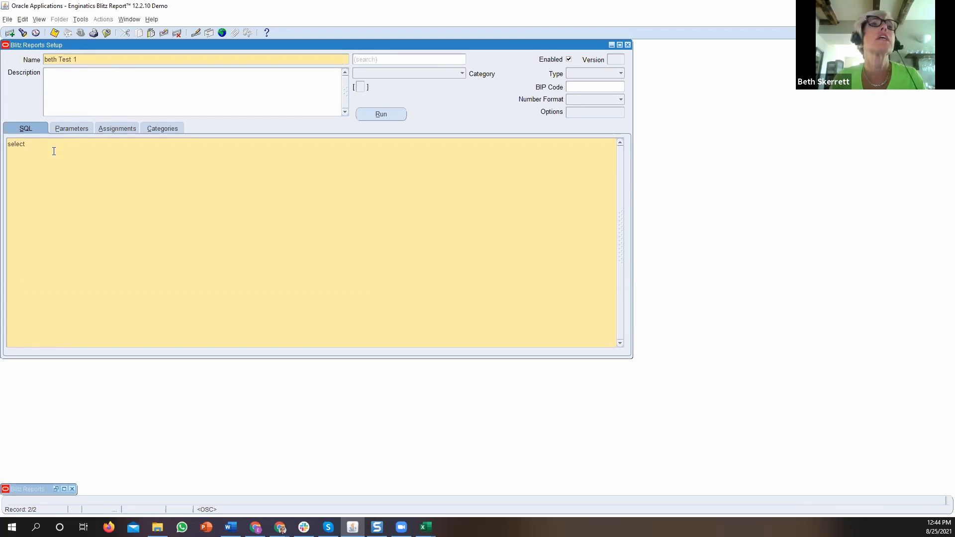
{"action": "key", "text": "Return"}
{"action": "type", "text": "*"}
{"action": "key", "text": "Return"}
{"action": "type", "text": "from"}
{"action": "key", "text": "Return"}
{"action": "type", "text": "AP"}
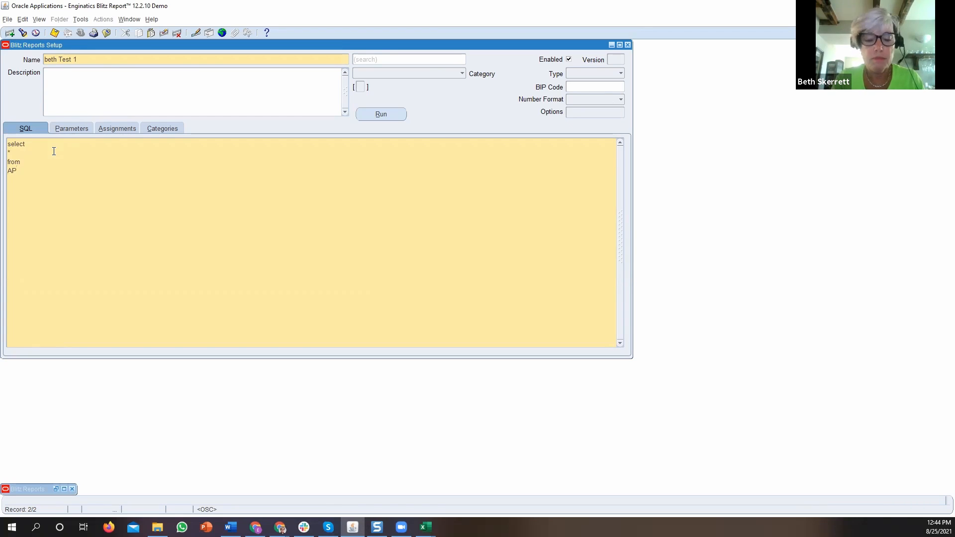
{"action": "type", "text": "_suppliers aps"}
{"action": "key", "text": "Return"}
{"action": "type", "text": "where"}
{"action": "key", "text": "Return"}
{"action": "type", "text": "1=1"}
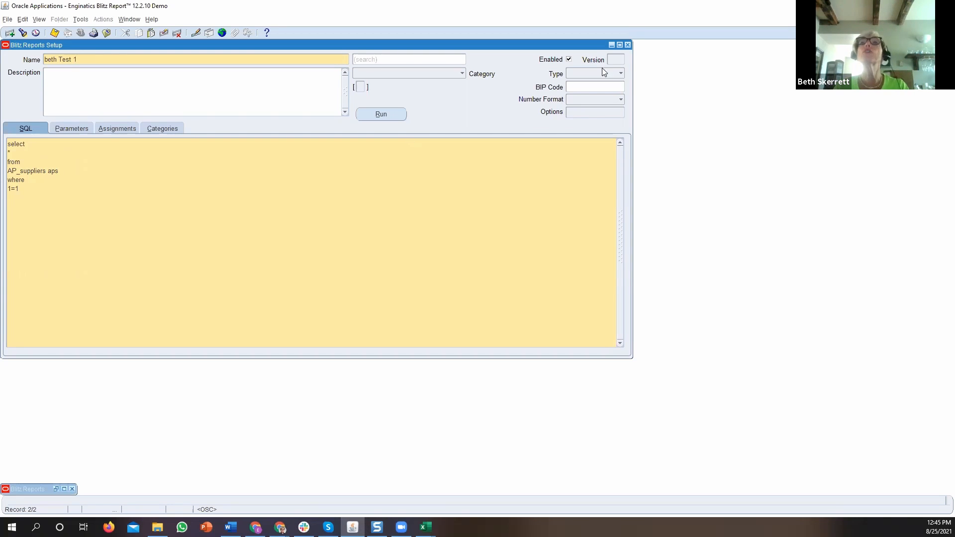
{"action": "left_click", "coordinate": [379, 112]}
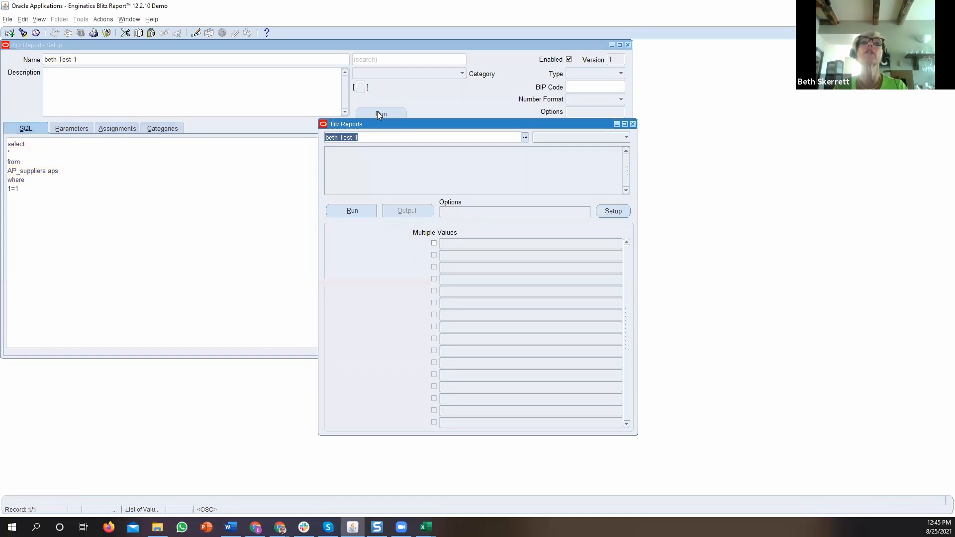
- Open the new report's version history and examine the first version's creation date, creator and full SQL text
{"action": "left_click", "coordinate": [615, 59]}
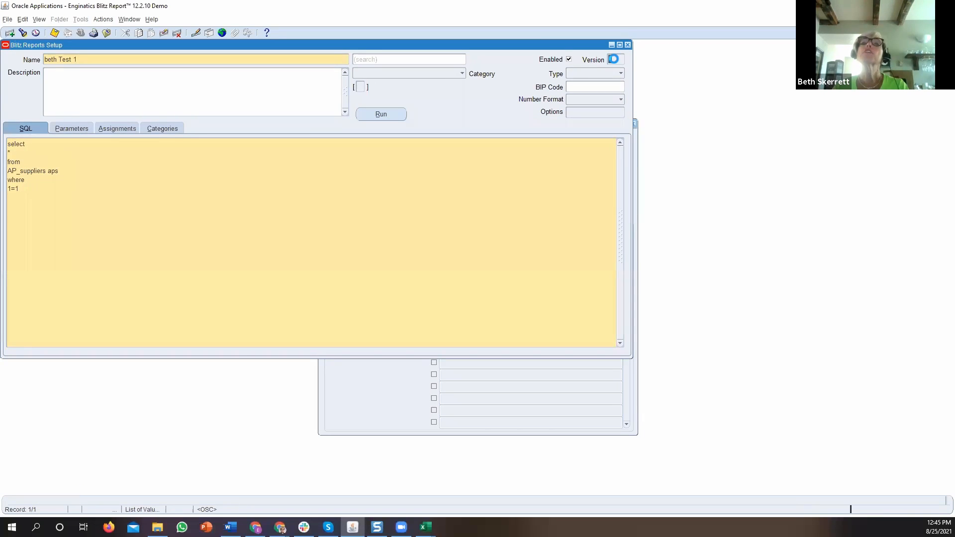
{"action": "left_click", "coordinate": [277, 182]}
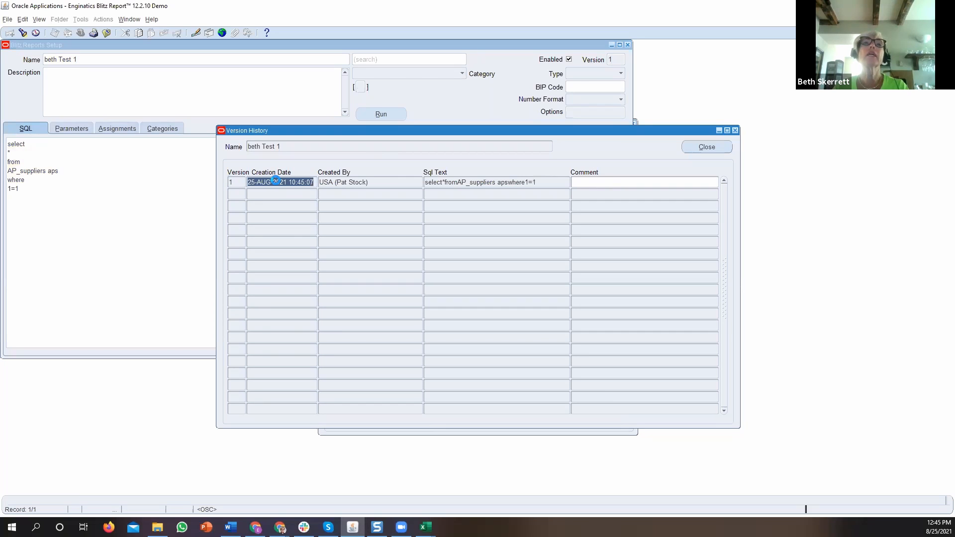
{"action": "left_click", "coordinate": [343, 182]}
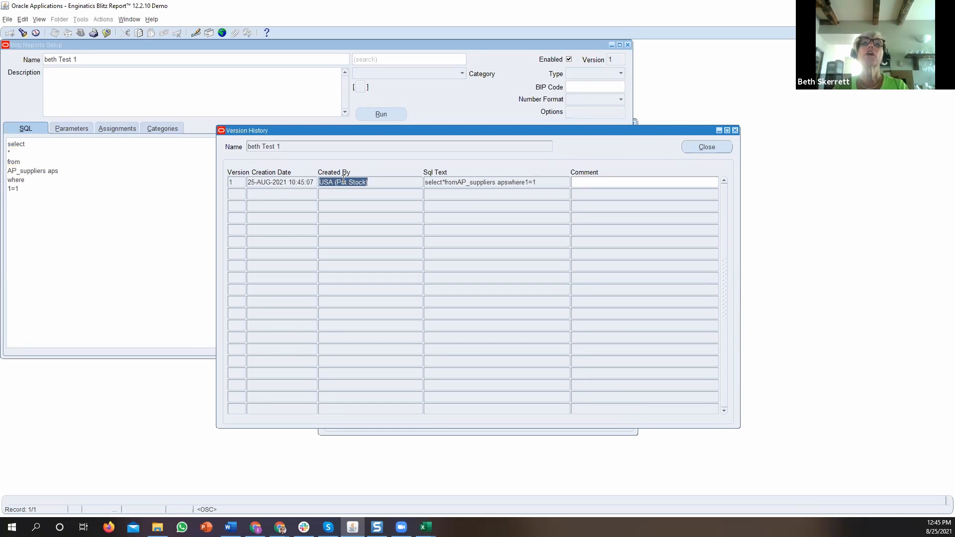
{"action": "left_click", "coordinate": [451, 182]}
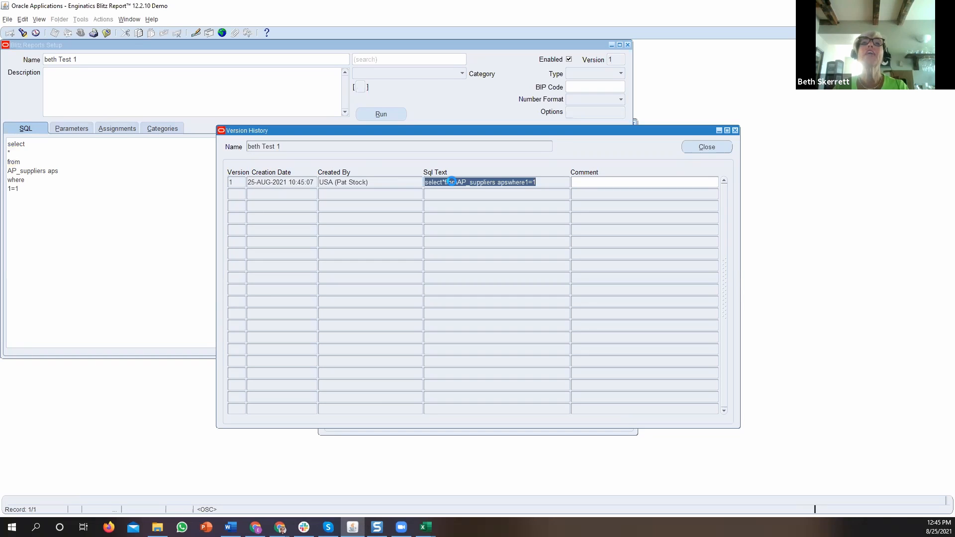
{"action": "double_click", "coordinate": [451, 182]}
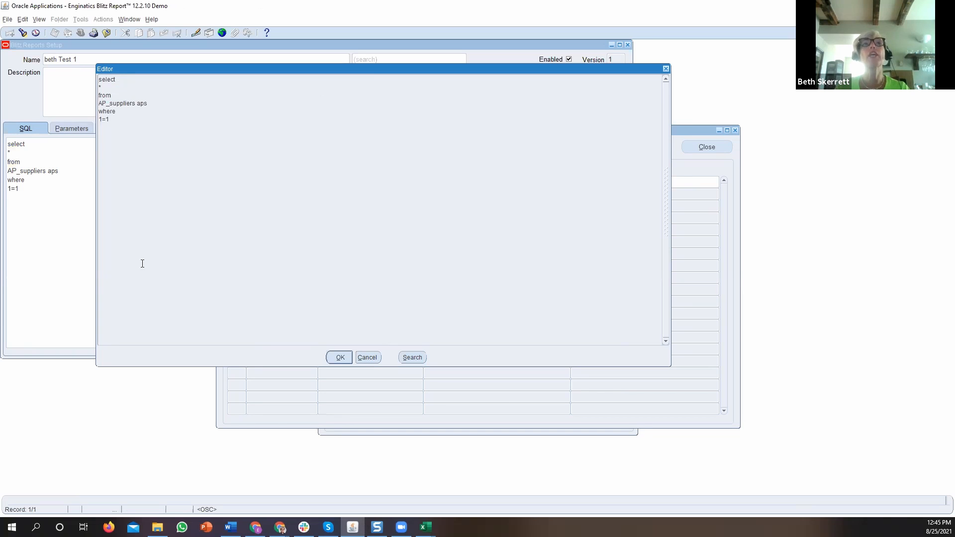
{"action": "left_click", "coordinate": [368, 357]}
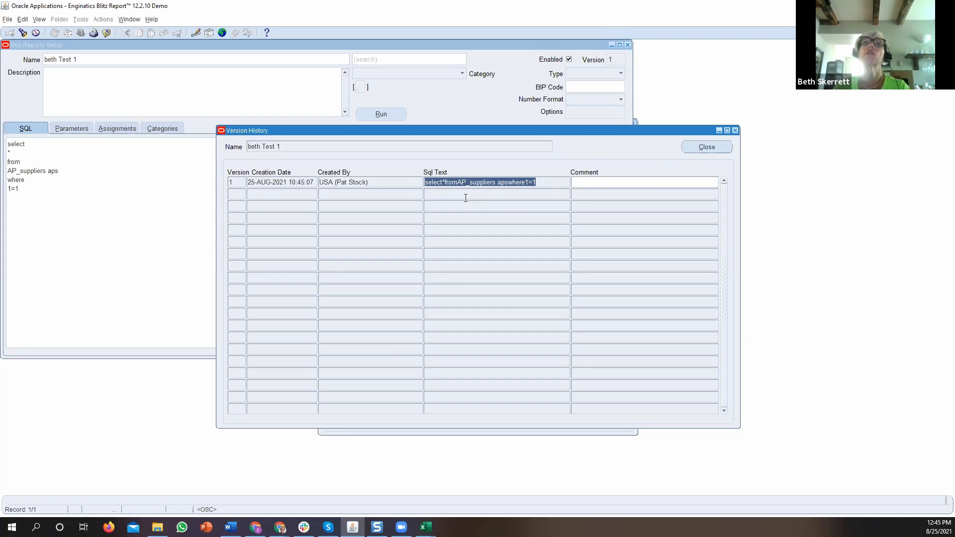
- View the comment editor for the first version without adding a comment, and close the version history
{"action": "double_click", "coordinate": [607, 182]}
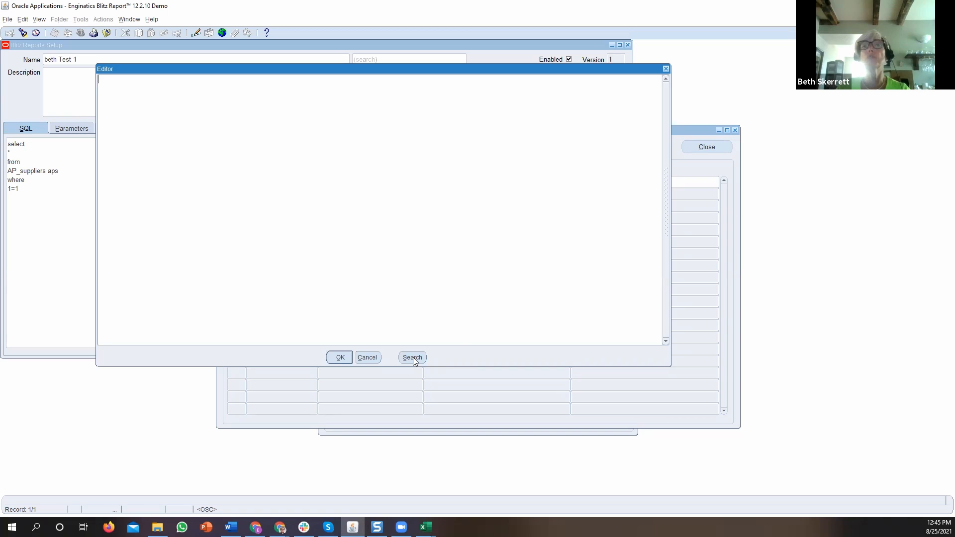
{"action": "left_click", "coordinate": [368, 357]}
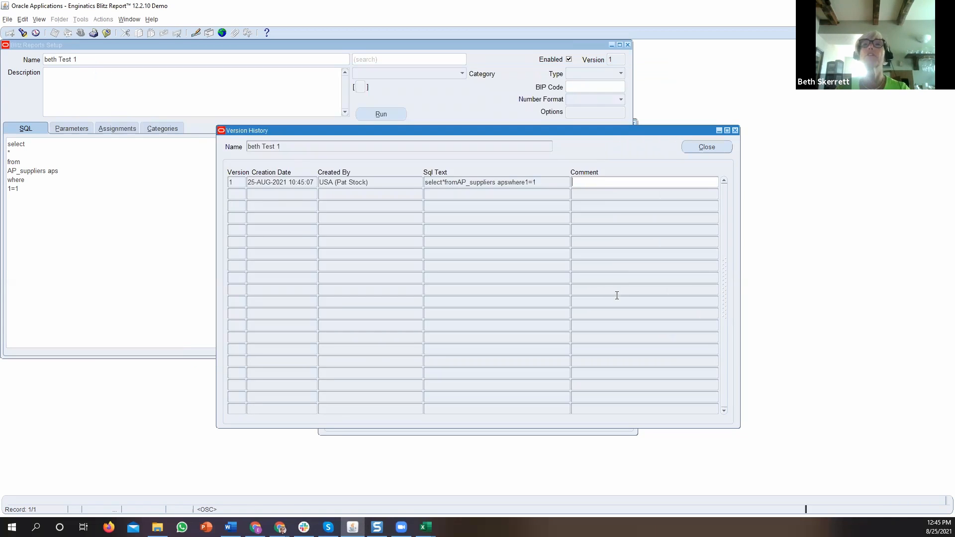
{"action": "left_click", "coordinate": [716, 147]}
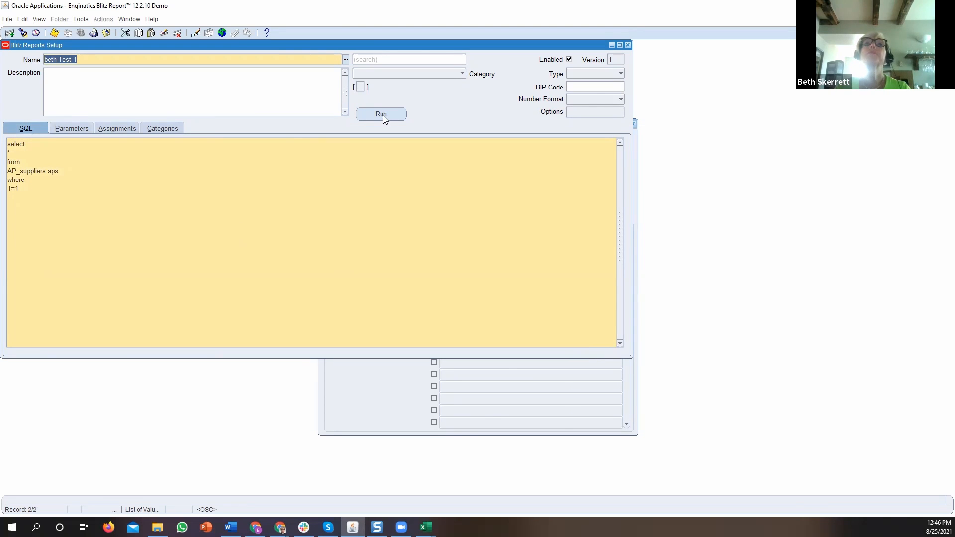
- Add a Supplier parameter to the new report by searching existing parameters for "sup" and copying the one from the AP Suppliers report
{"action": "left_click", "coordinate": [71, 129]}
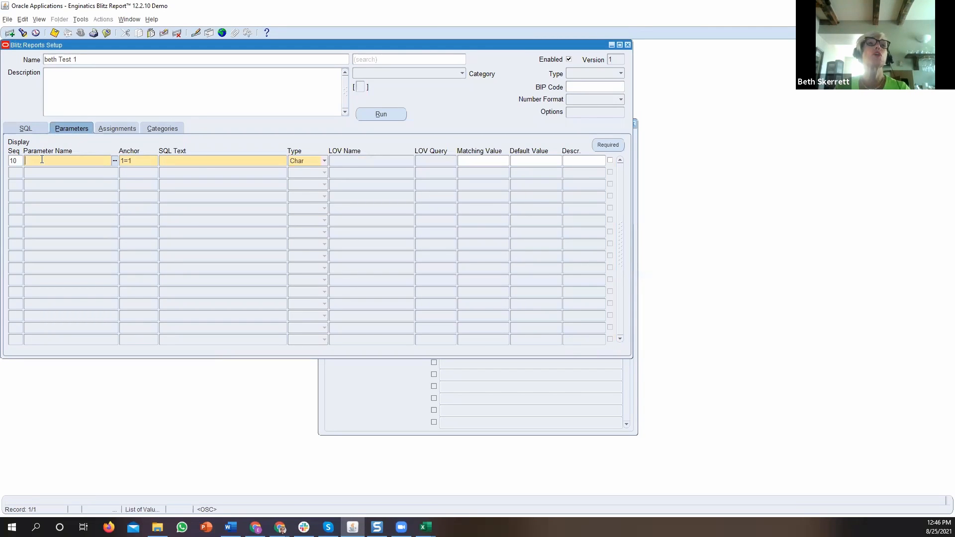
{"action": "left_click", "coordinate": [114, 161]}
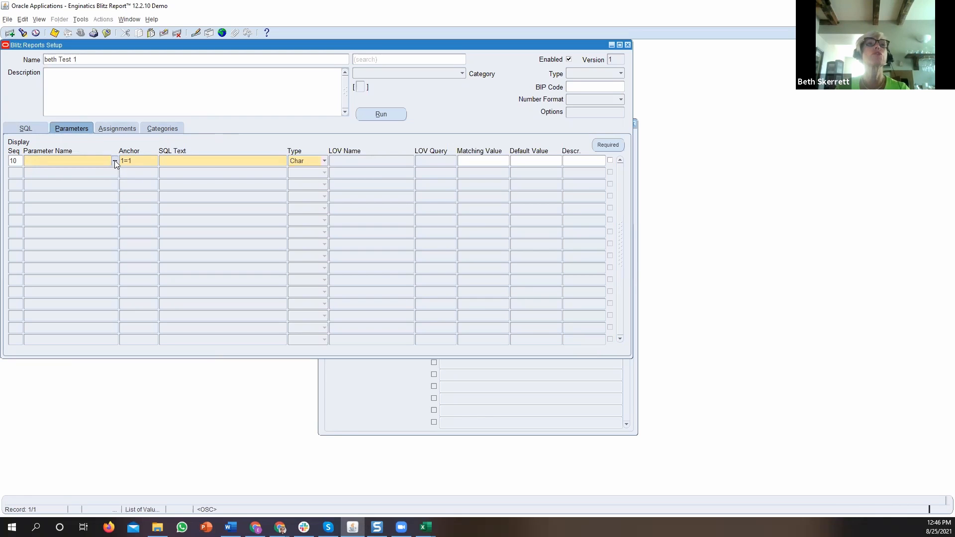
{"action": "type", "text": "sup"}
{"action": "key", "text": "Return"}
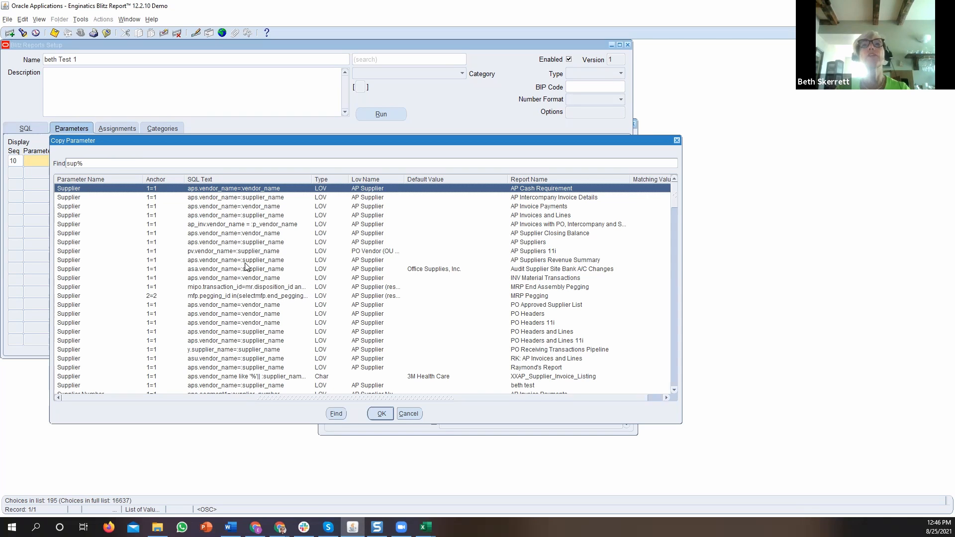
{"action": "double_click", "coordinate": [522, 243]}
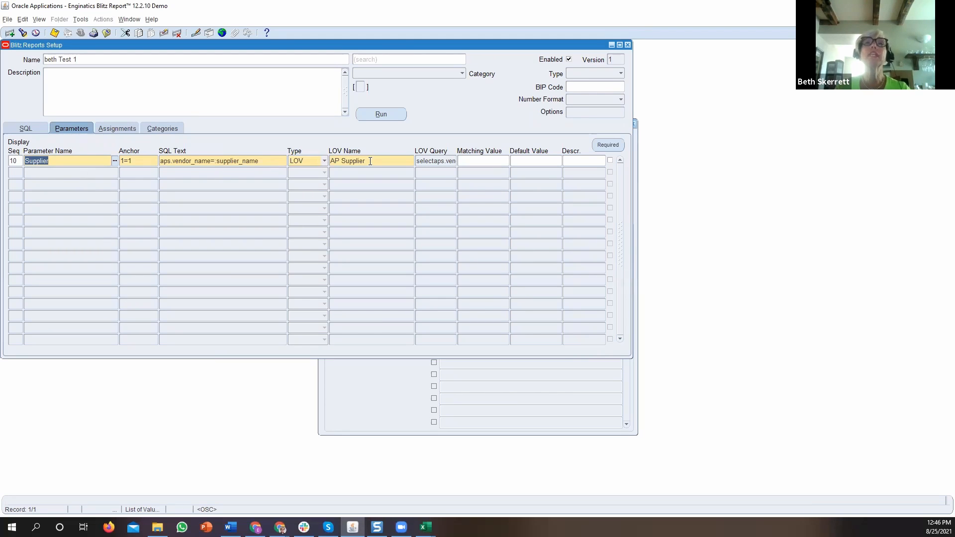
- Examine the AP Supplier LOV query behind the Supplier parameter, and close it and the report setup to return to the Navigator
{"action": "double_click", "coordinate": [429, 160]}
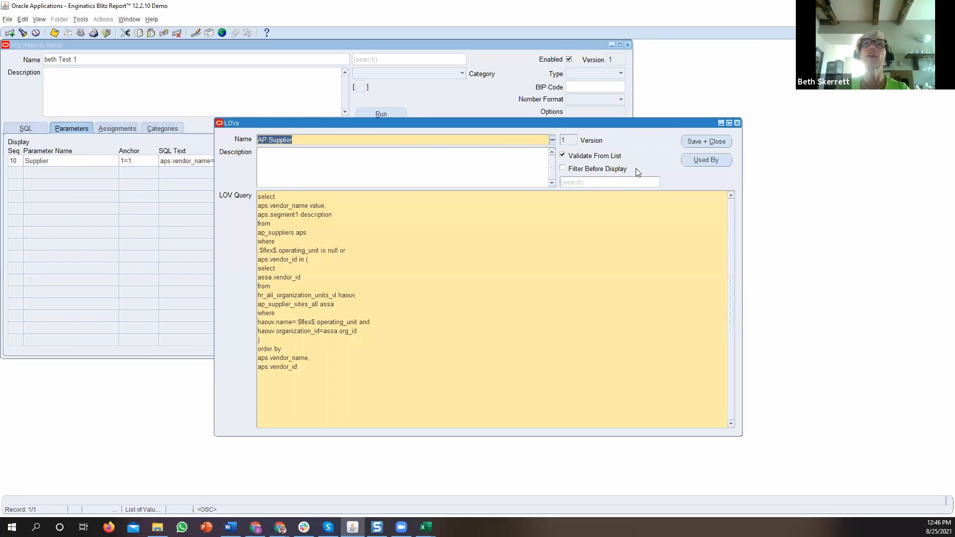
{"action": "left_click", "coordinate": [738, 123]}
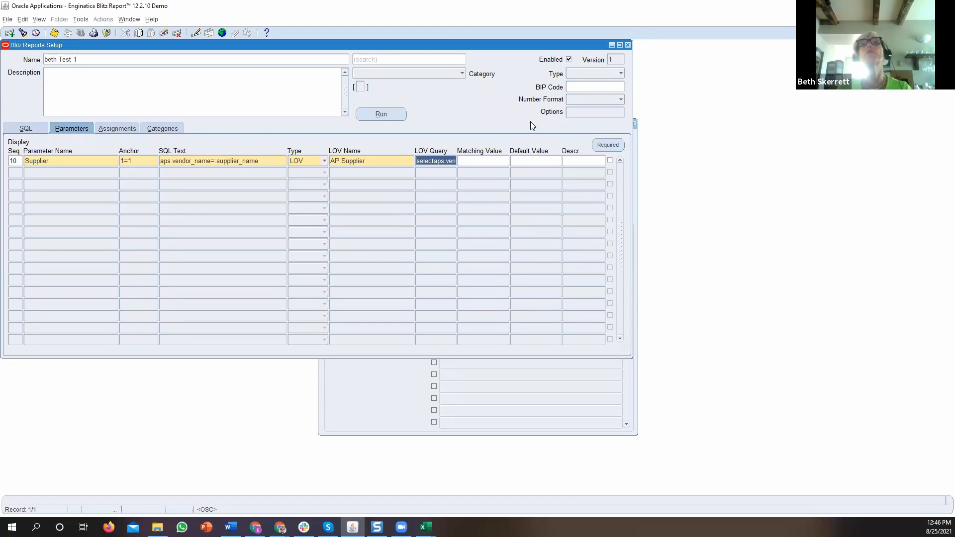
{"action": "left_click", "coordinate": [627, 44]}
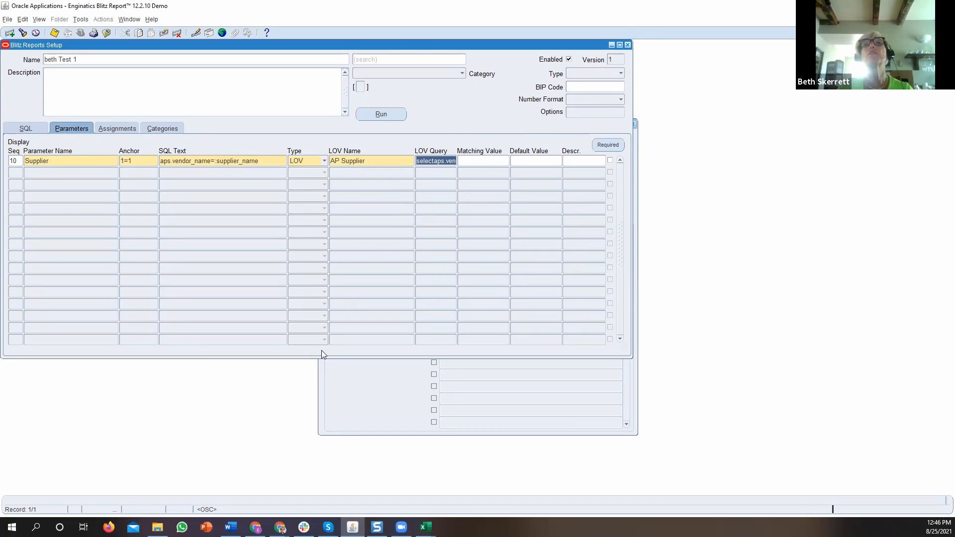
{"action": "left_click", "coordinate": [489, 292]}
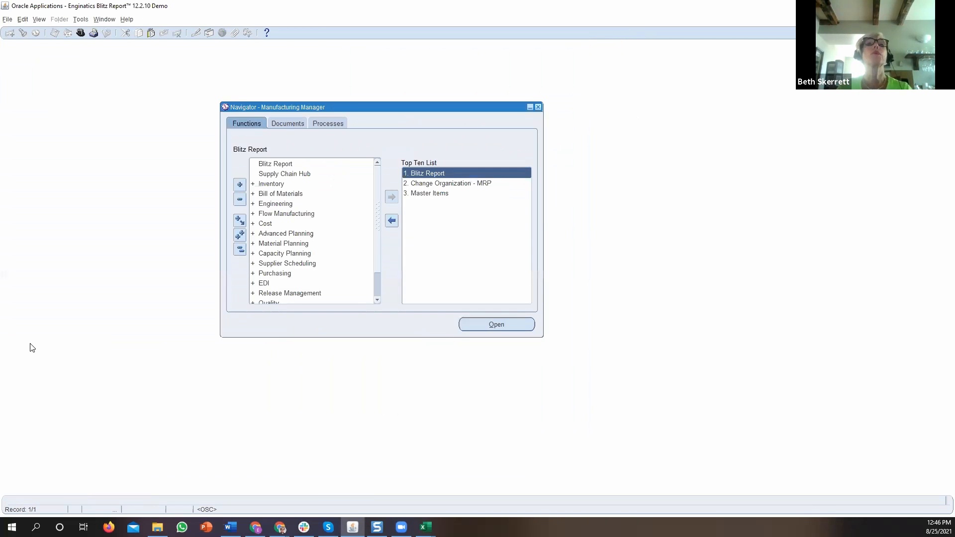